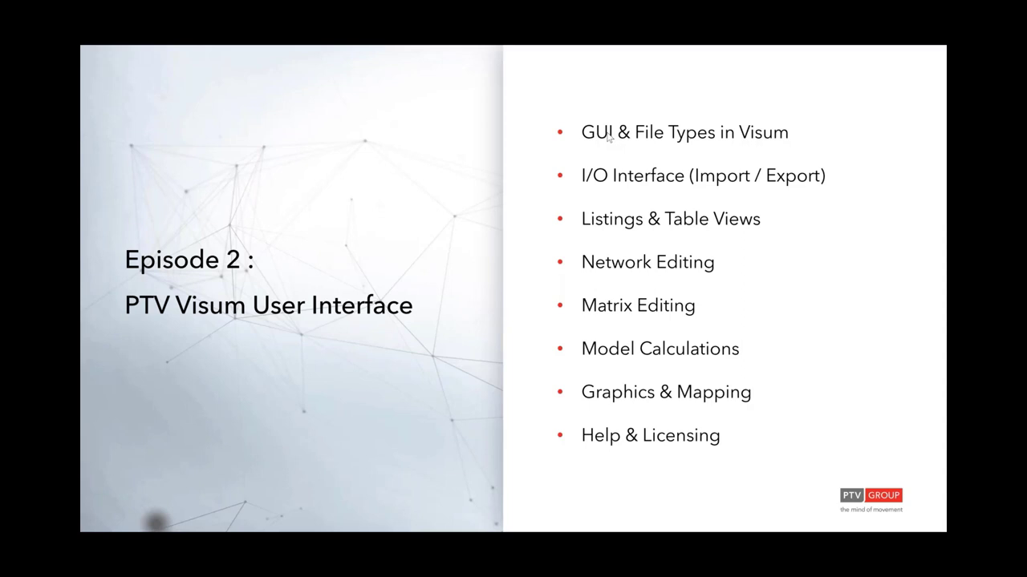
{"action": "mouse_move", "coordinate": [415, 115]}
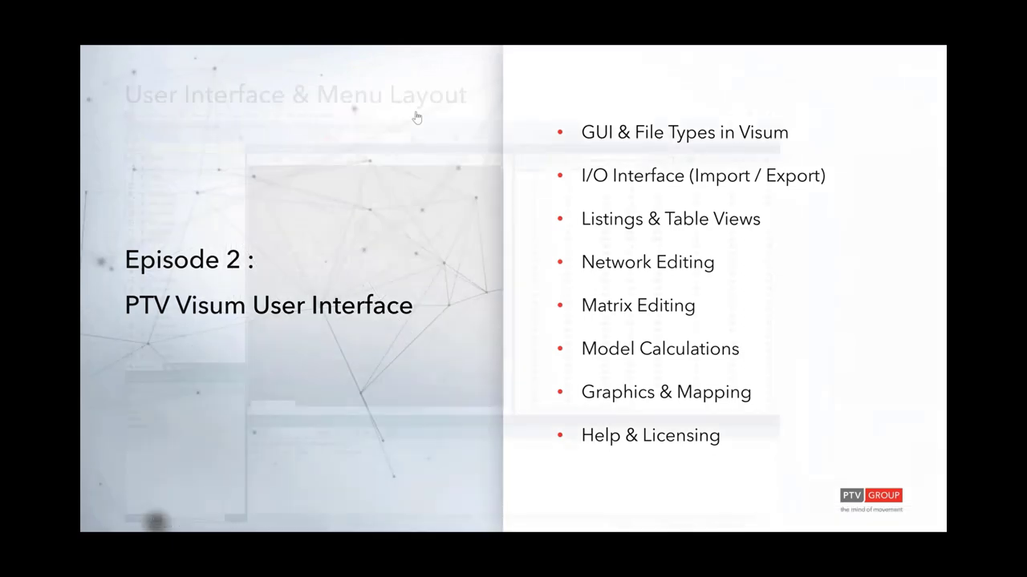
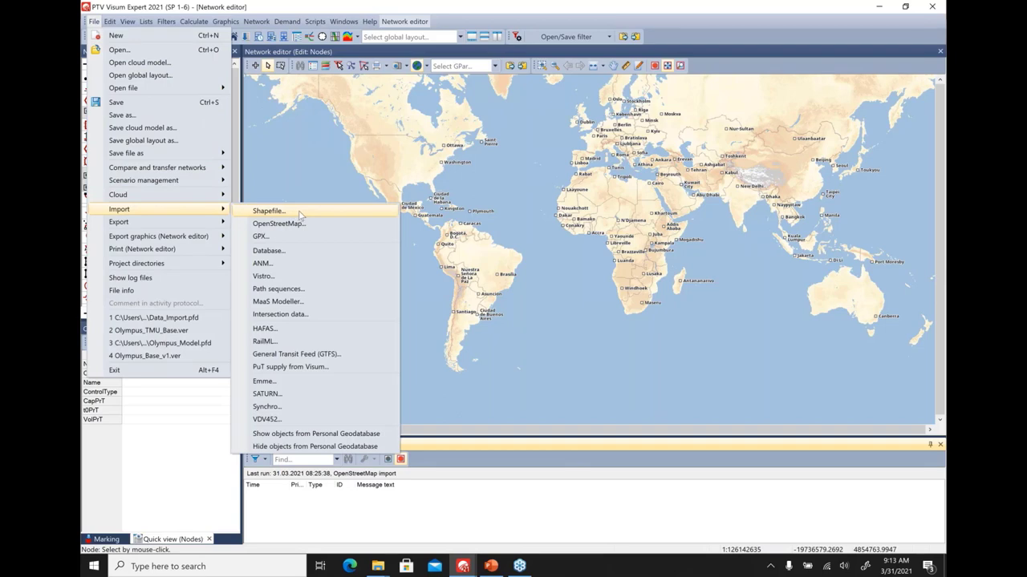
- Start a shapefile import with ZONEDATA_00B.shp from the esri_shp folder
{"action": "left_click", "coordinate": [299, 213]}
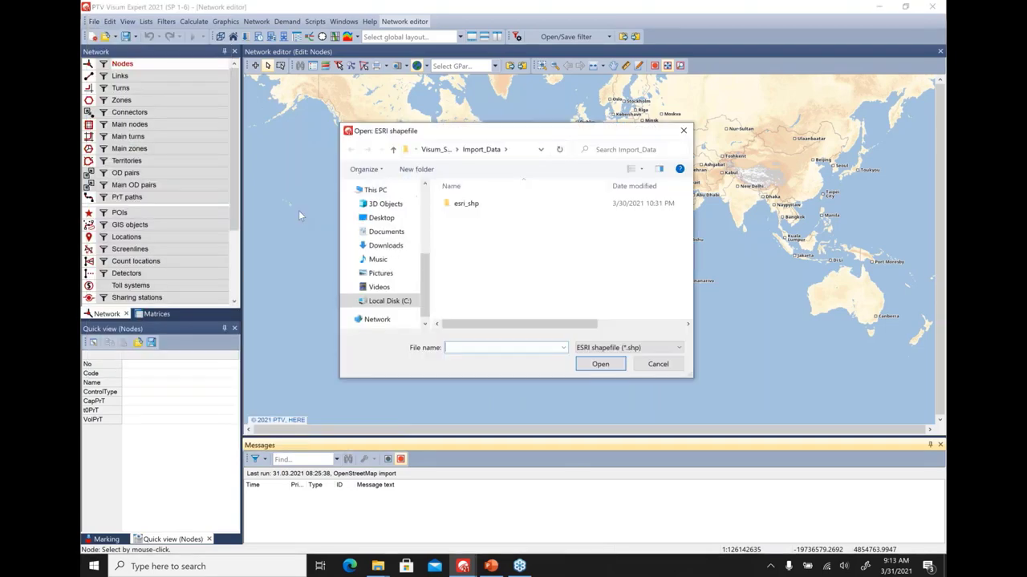
{"action": "double_click", "coordinate": [464, 205]}
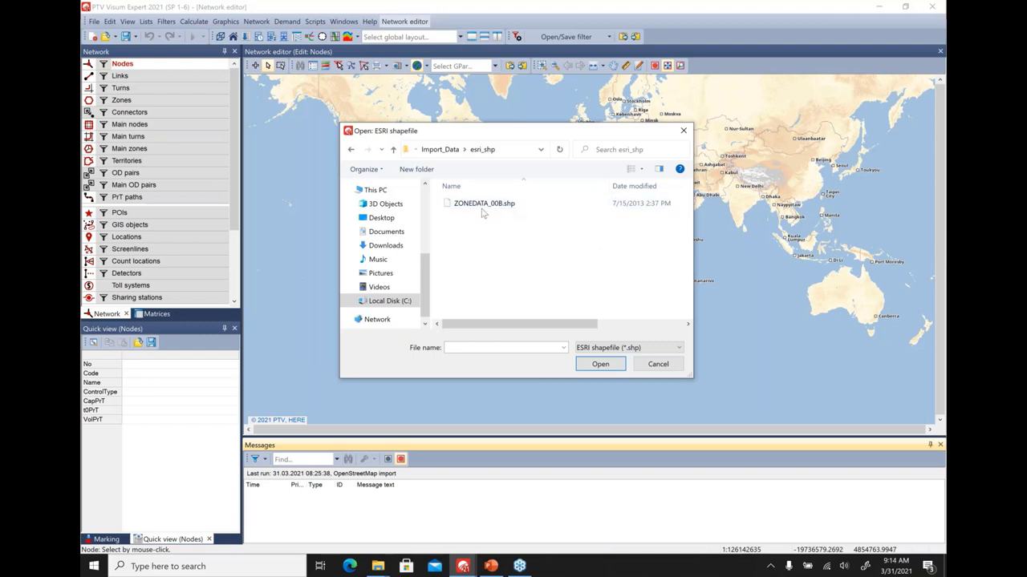
{"action": "left_click", "coordinate": [482, 213]}
{"action": "left_click", "coordinate": [600, 364]}
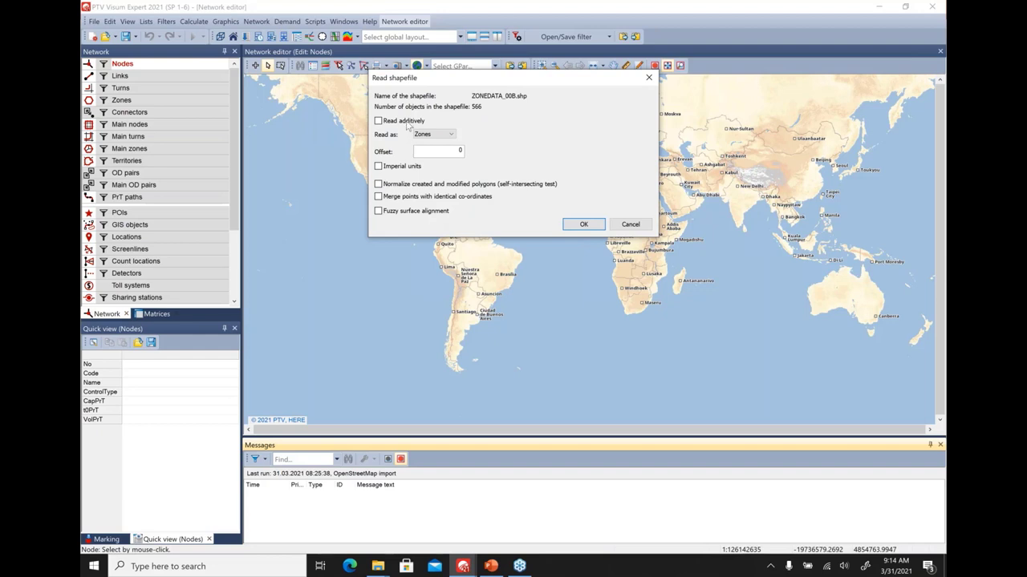
- Read the shapefile objects as zones, with additive reading turned off
{"action": "left_click", "coordinate": [406, 122]}
{"action": "left_click", "coordinate": [408, 125]}
{"action": "left_click", "coordinate": [431, 135]}
{"action": "left_click", "coordinate": [432, 134]}
{"action": "left_click", "coordinate": [431, 135]}
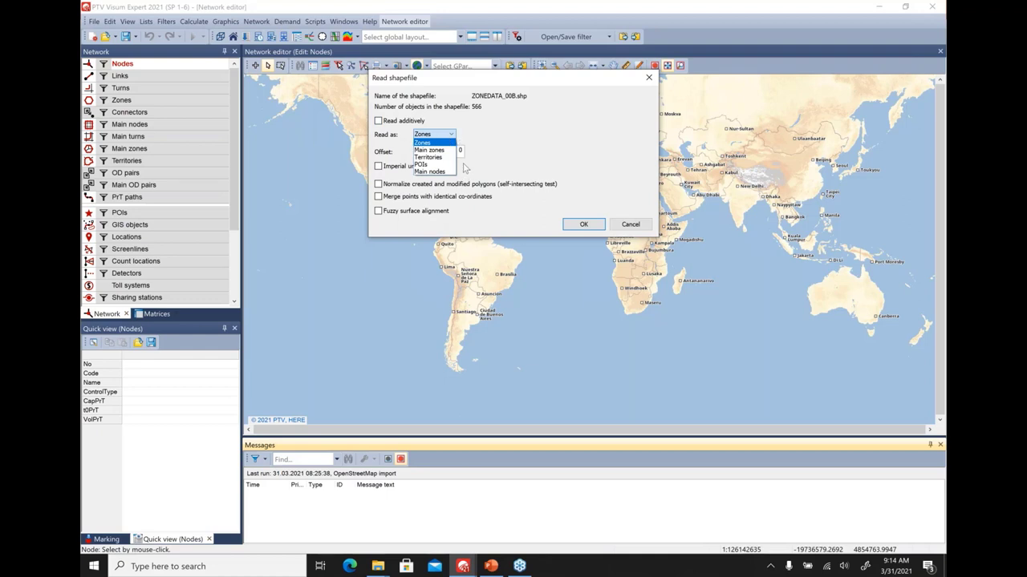
{"action": "left_click", "coordinate": [445, 142]}
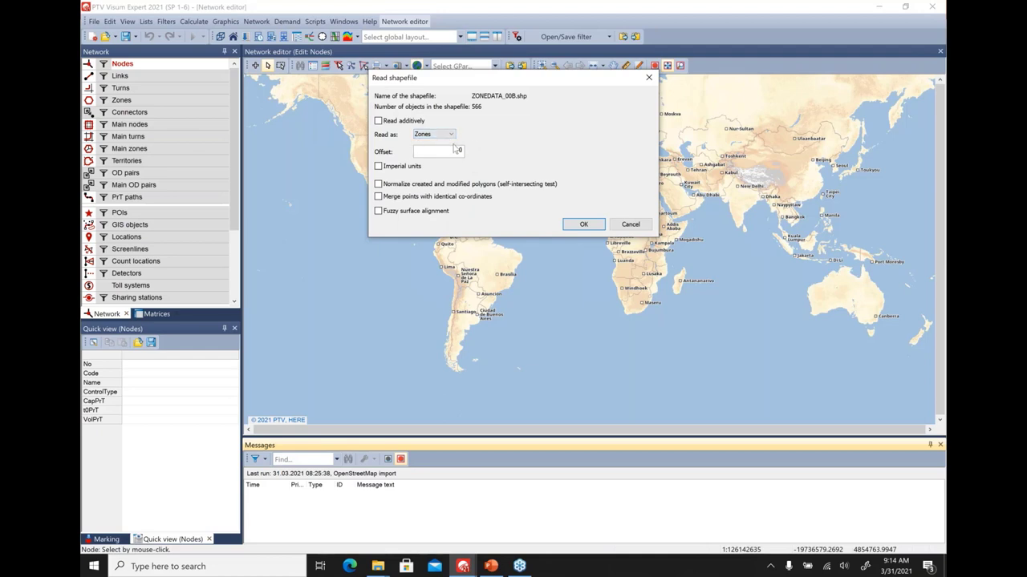
{"action": "left_click", "coordinate": [574, 227]}
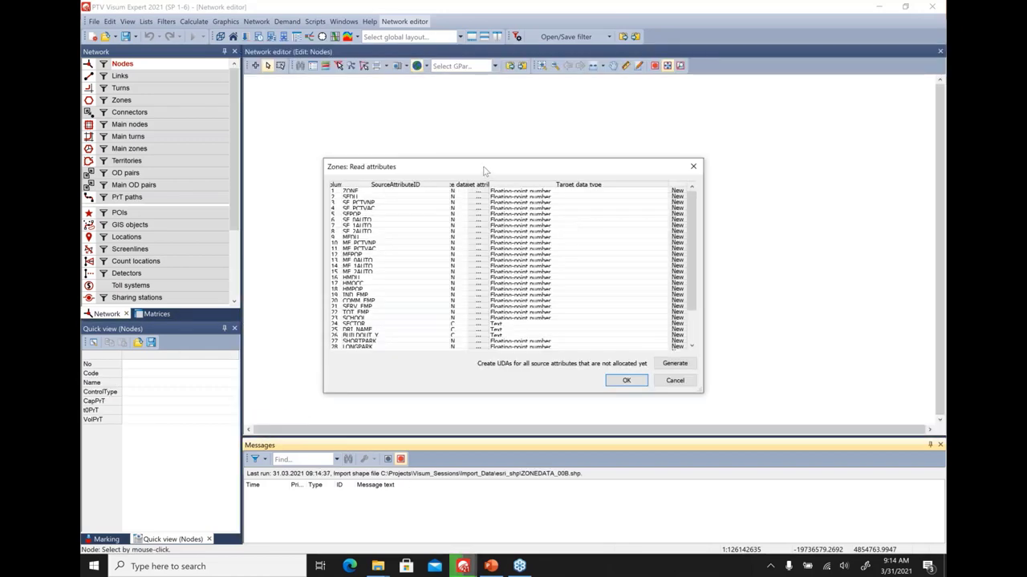
- Generate user-defined attributes for all unallocated source attributes, widen the target attribute column and import the zones
{"action": "left_click_drag", "start_coordinate": [472, 165], "coordinate": [430, 127]}
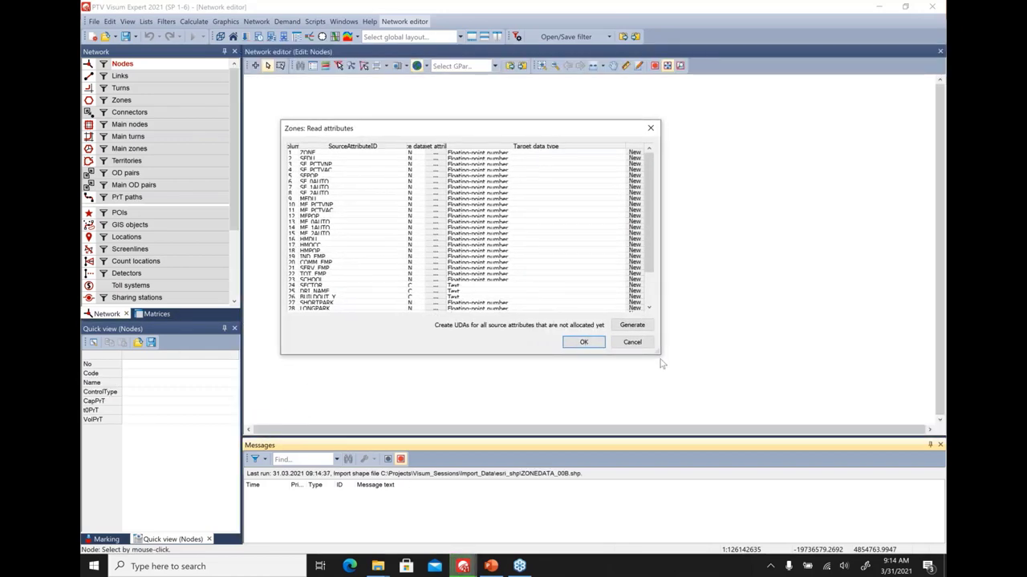
{"action": "left_click_drag", "start_coordinate": [659, 354], "coordinate": [685, 401]}
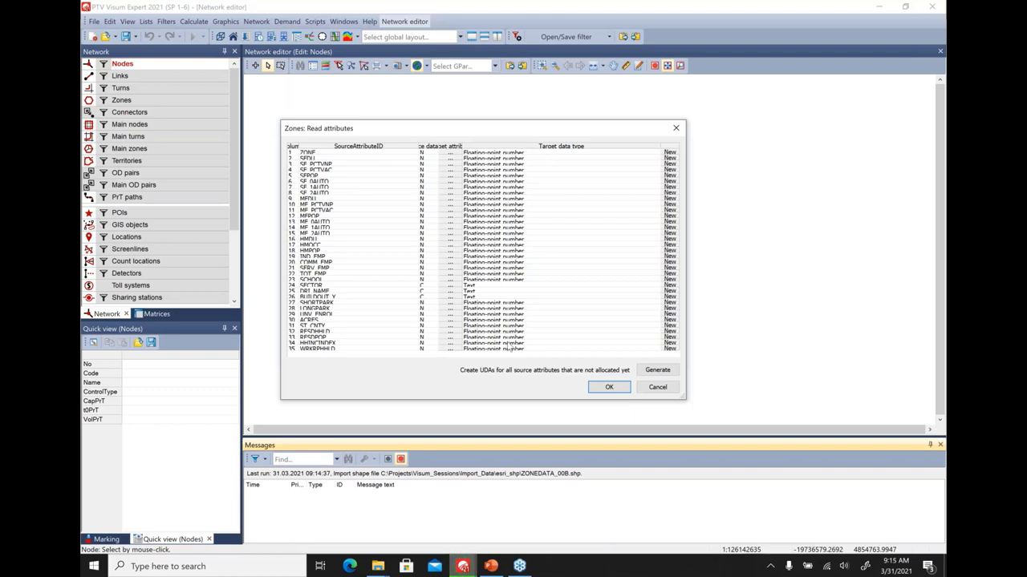
{"action": "left_click", "coordinate": [657, 371]}
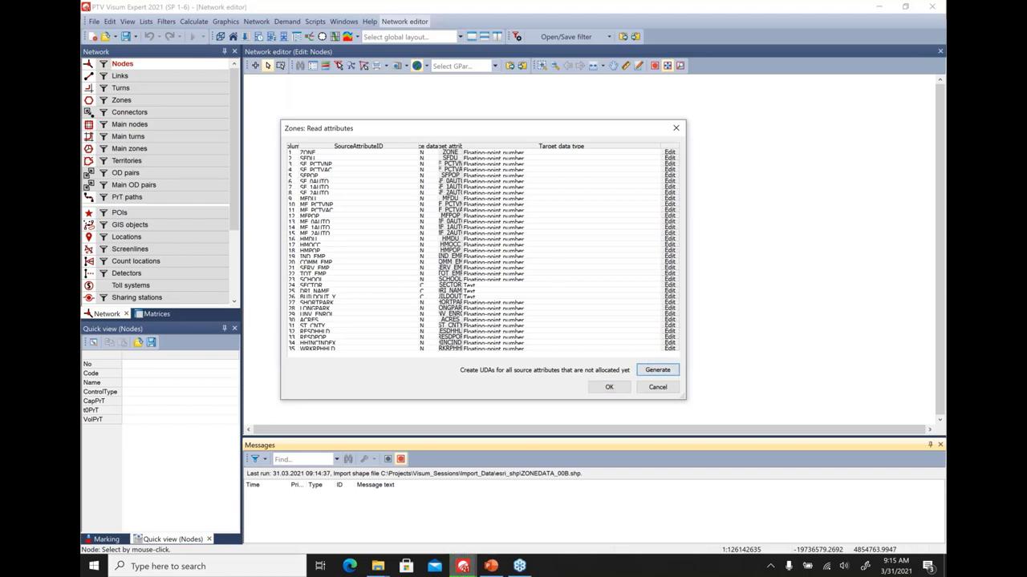
{"action": "left_click_drag", "start_coordinate": [462, 146], "coordinate": [493, 151]}
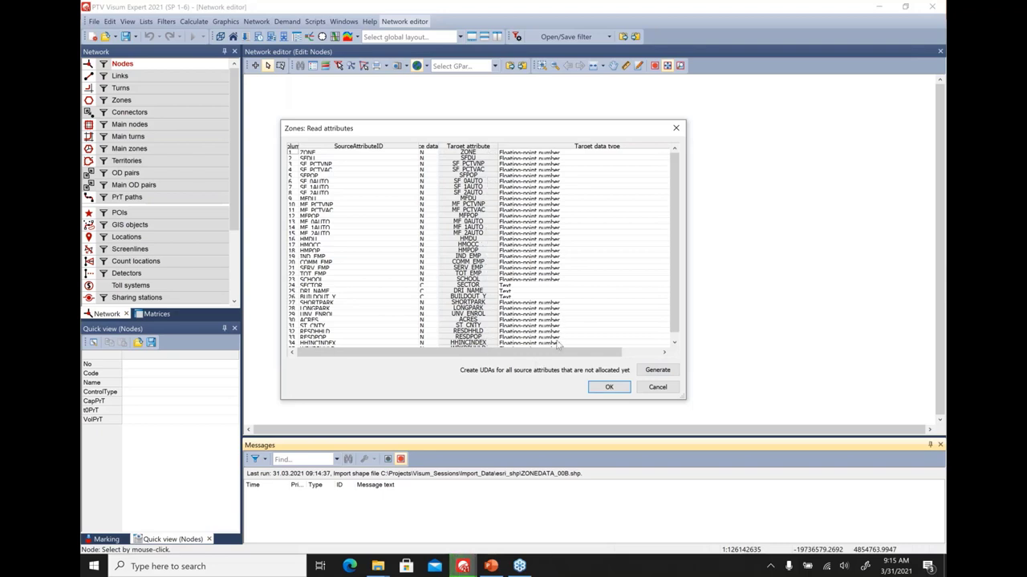
{"action": "left_click", "coordinate": [608, 387]}
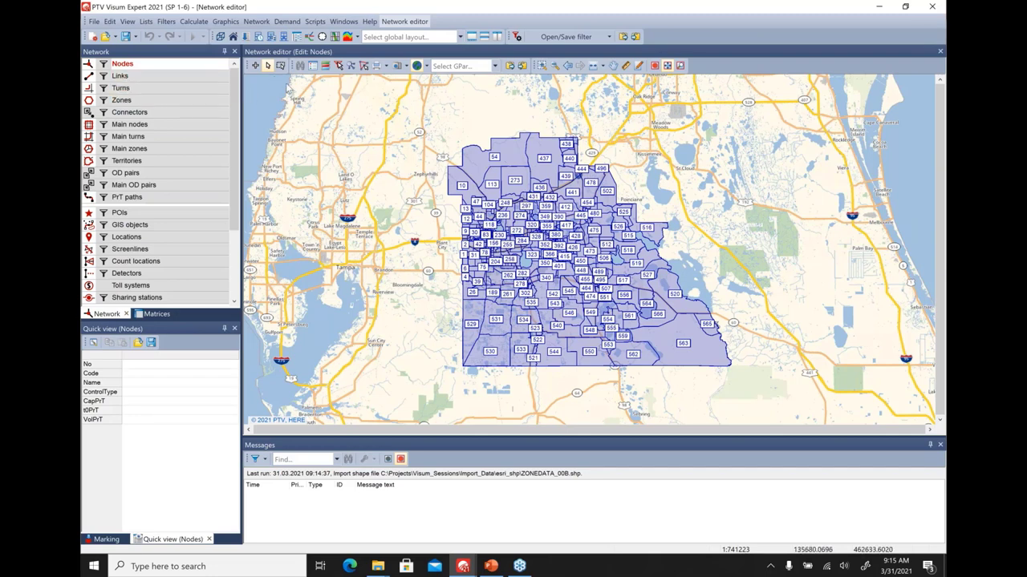
{"action": "left_click", "coordinate": [495, 163]}
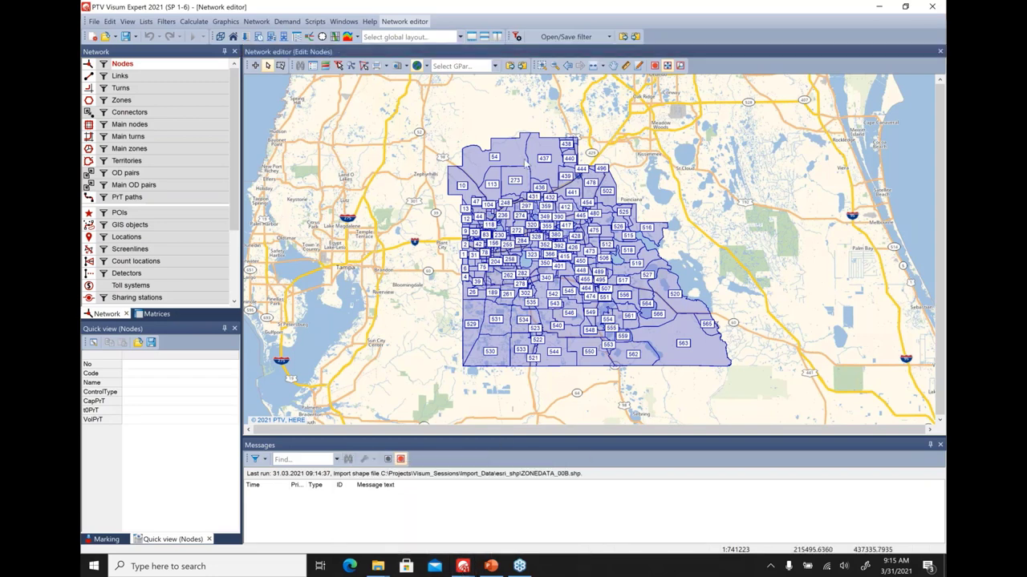
{"action": "left_click", "coordinate": [526, 163]}
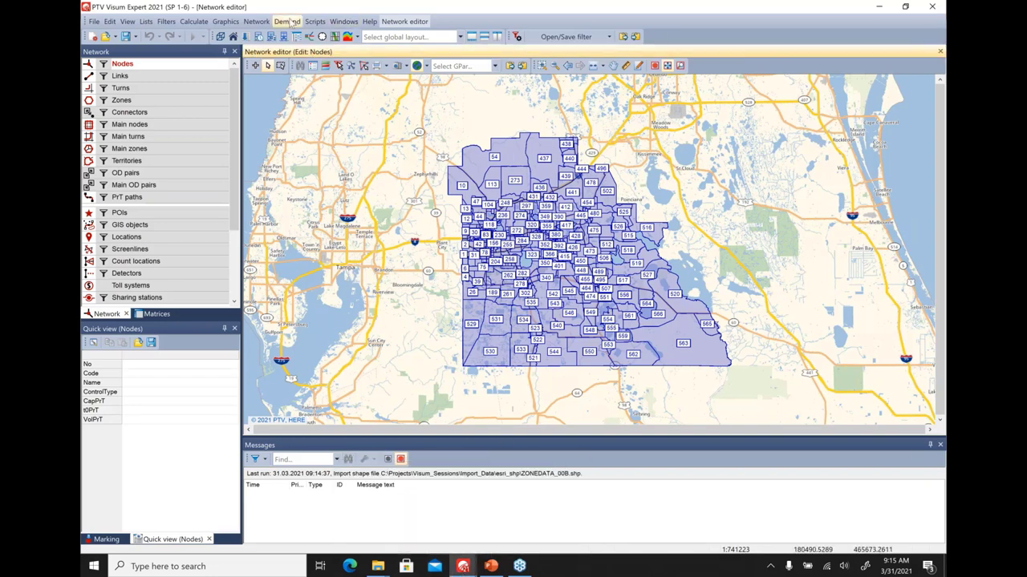
- Examine the network's coordinate system setting and the projected and geographic coordinate systems on offer, leaving the settings unchanged
{"action": "left_click", "coordinate": [250, 26]}
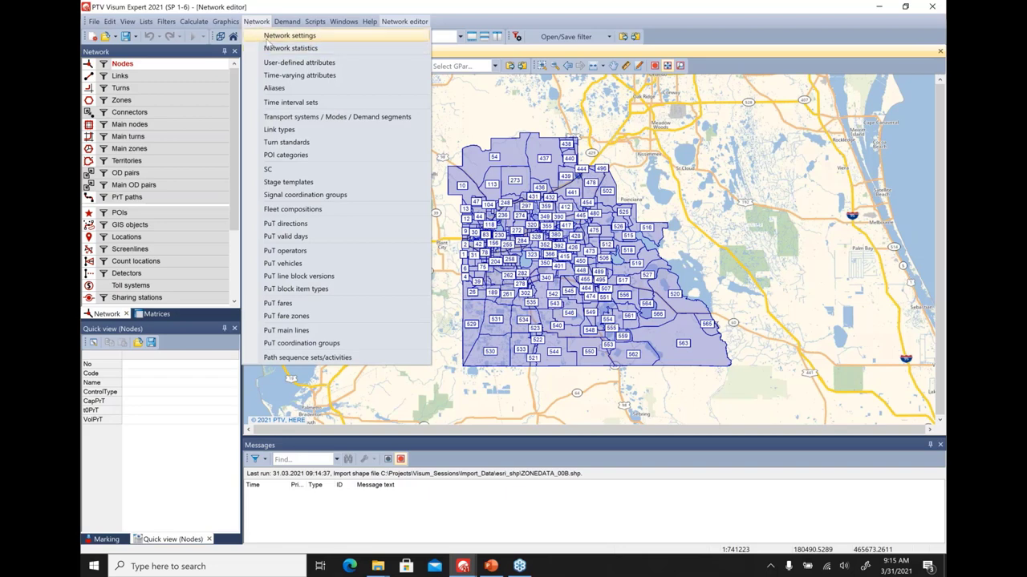
{"action": "left_click", "coordinate": [288, 36]}
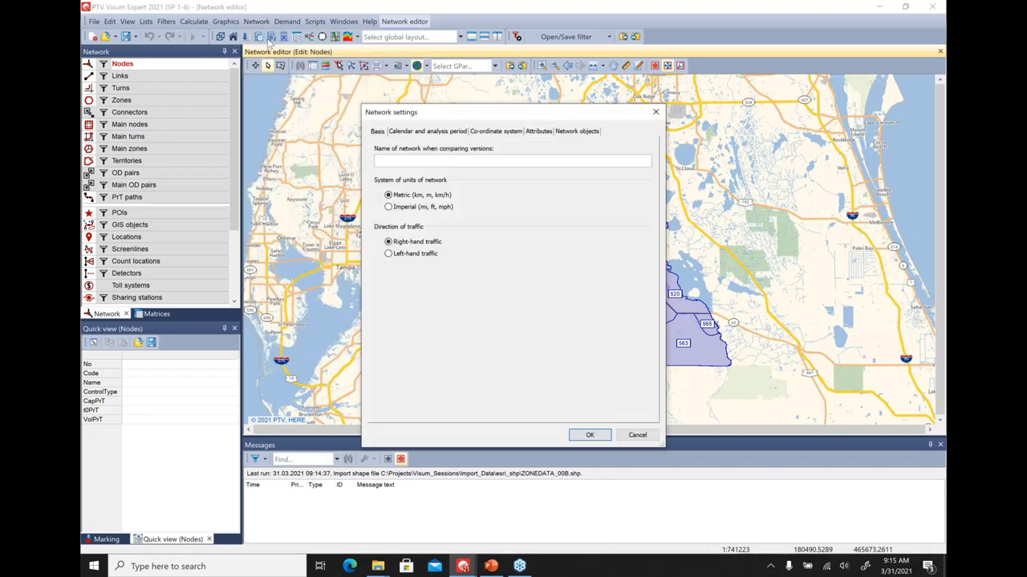
{"action": "left_click", "coordinate": [498, 131]}
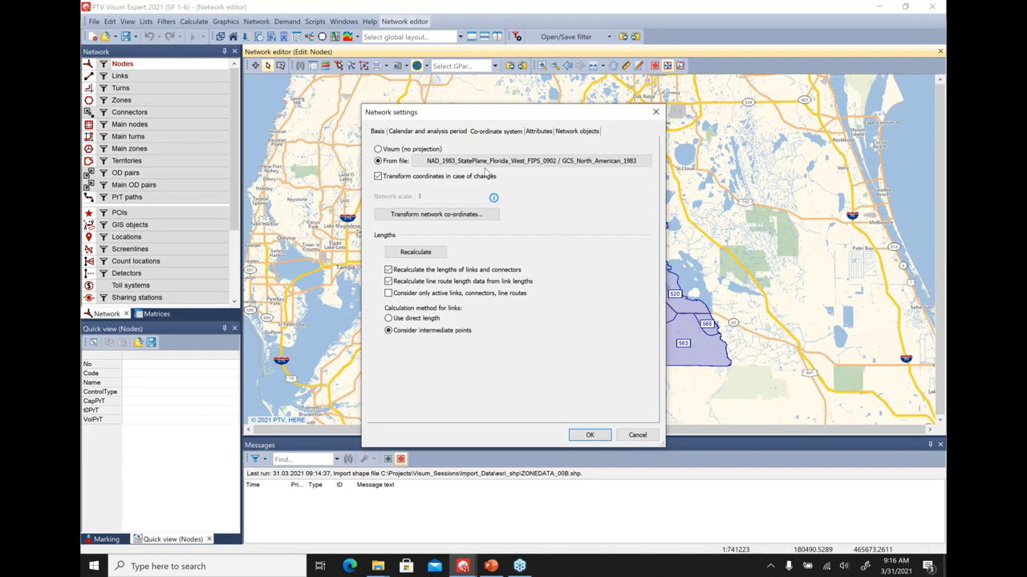
{"action": "left_click", "coordinate": [498, 164]}
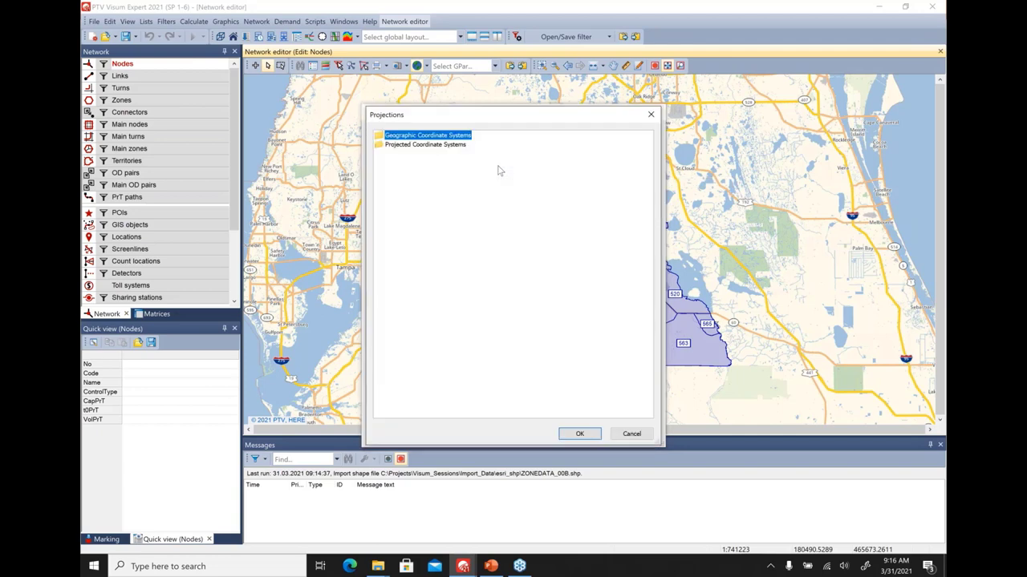
{"action": "double_click", "coordinate": [459, 146]}
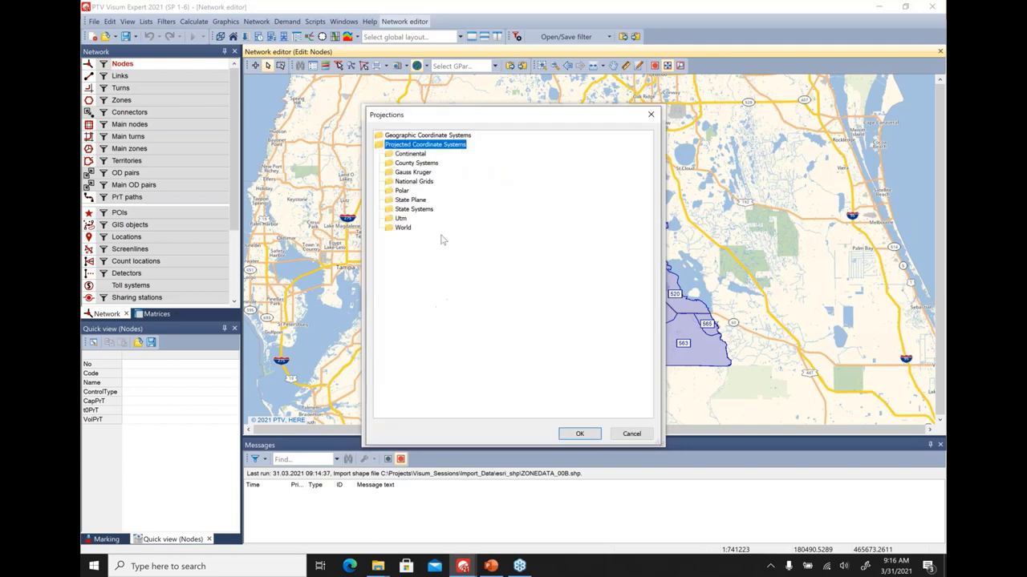
{"action": "left_click", "coordinate": [454, 138]}
{"action": "double_click", "coordinate": [454, 137]}
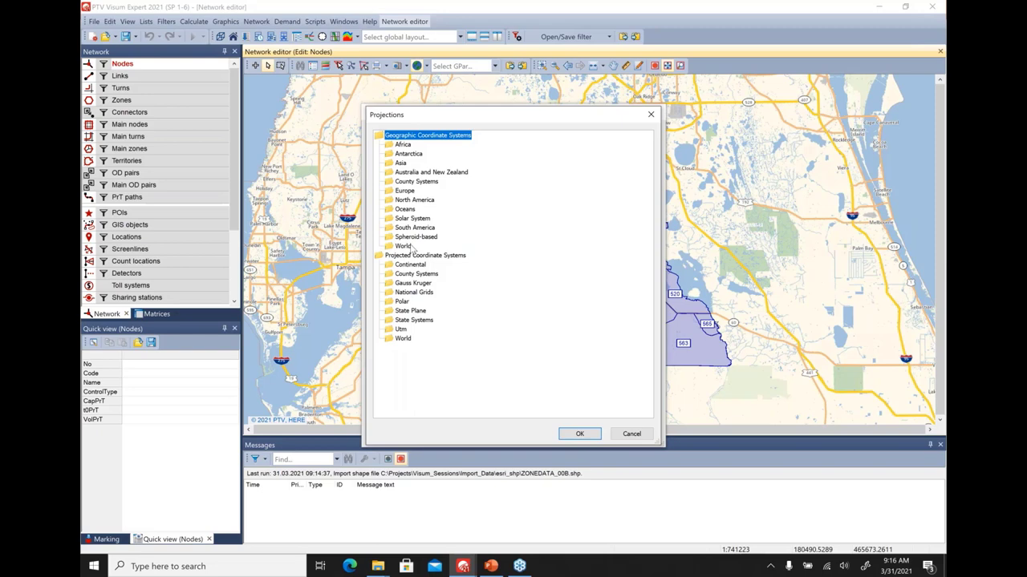
{"action": "left_click", "coordinate": [634, 438]}
{"action": "left_click", "coordinate": [636, 437]}
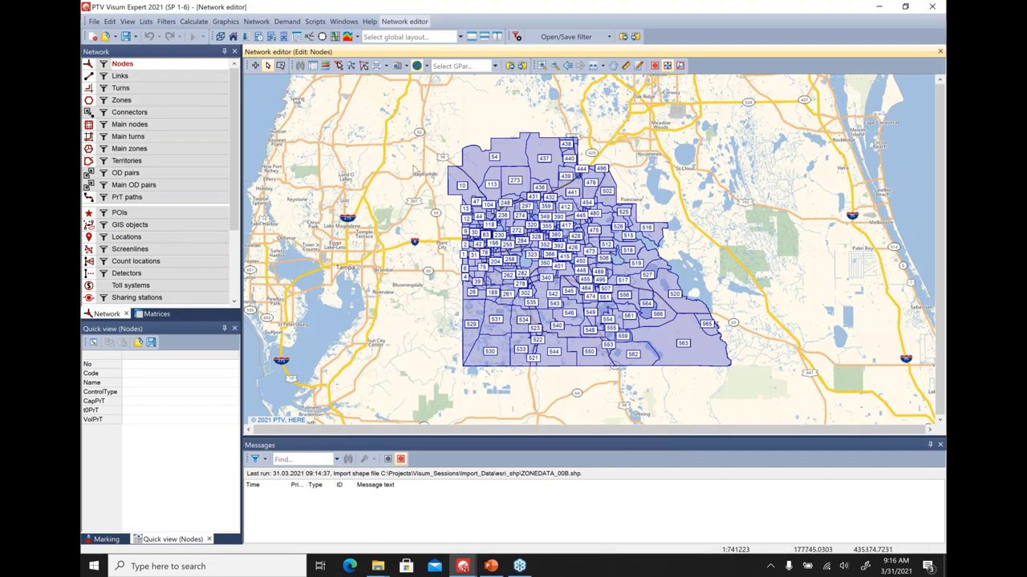
- Import the General Transit Feed (GTFS) file gtfs.zip with exact route courses and aggregated lines and vehicle journeys
{"action": "left_click", "coordinate": [94, 21]}
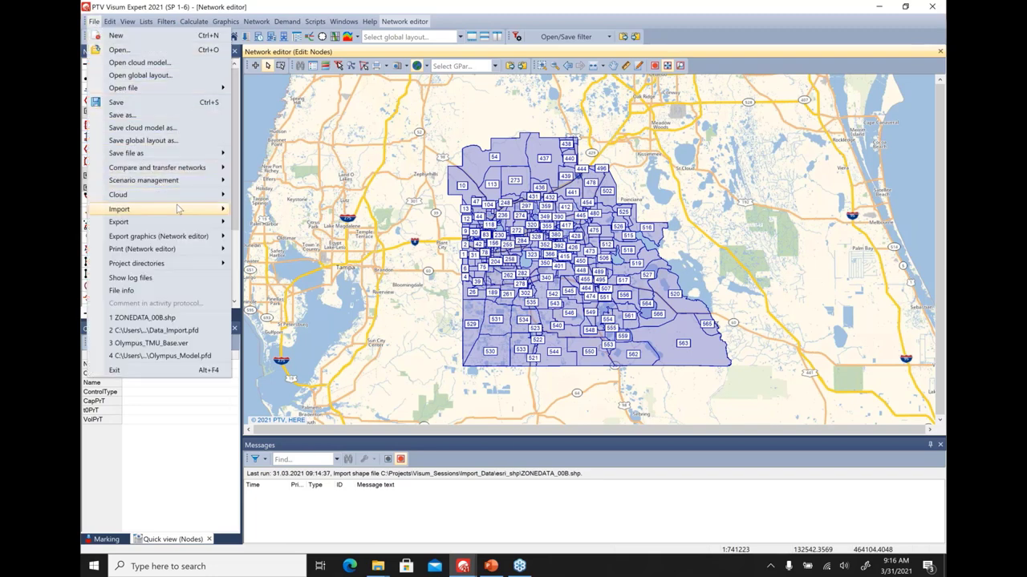
{"action": "mouse_move", "coordinate": [180, 209]}
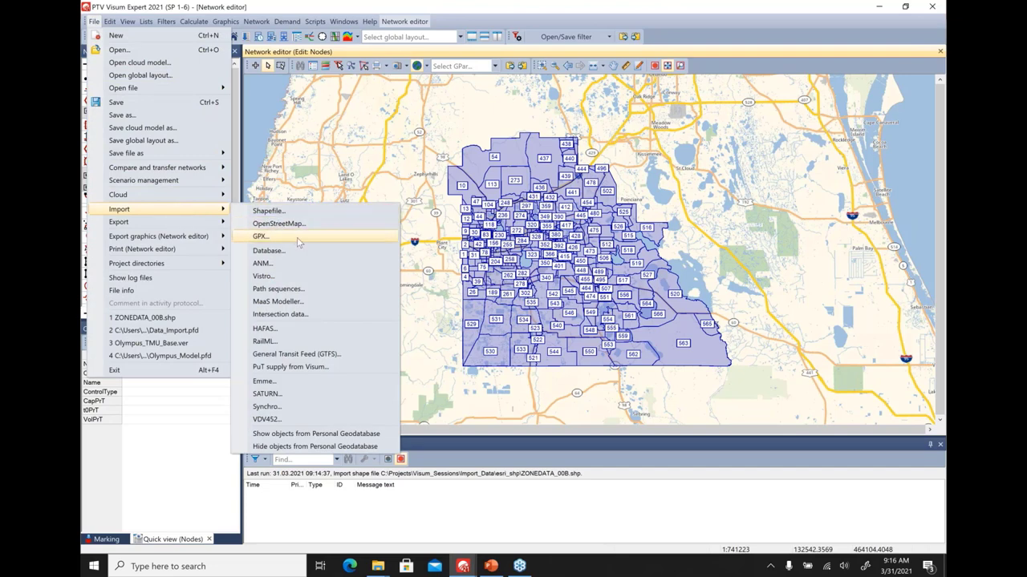
{"action": "left_click", "coordinate": [342, 355]}
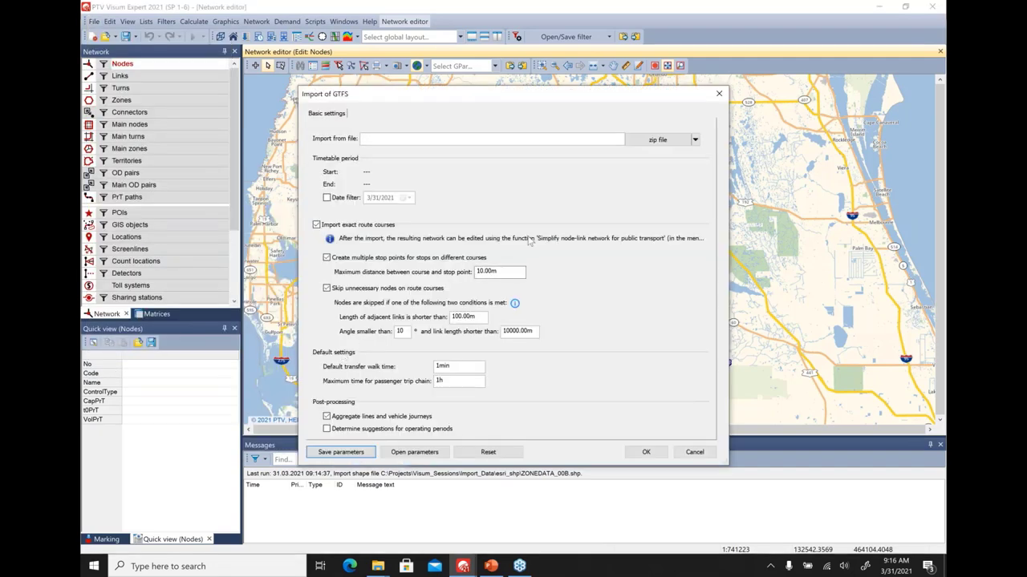
{"action": "left_click", "coordinate": [668, 141]}
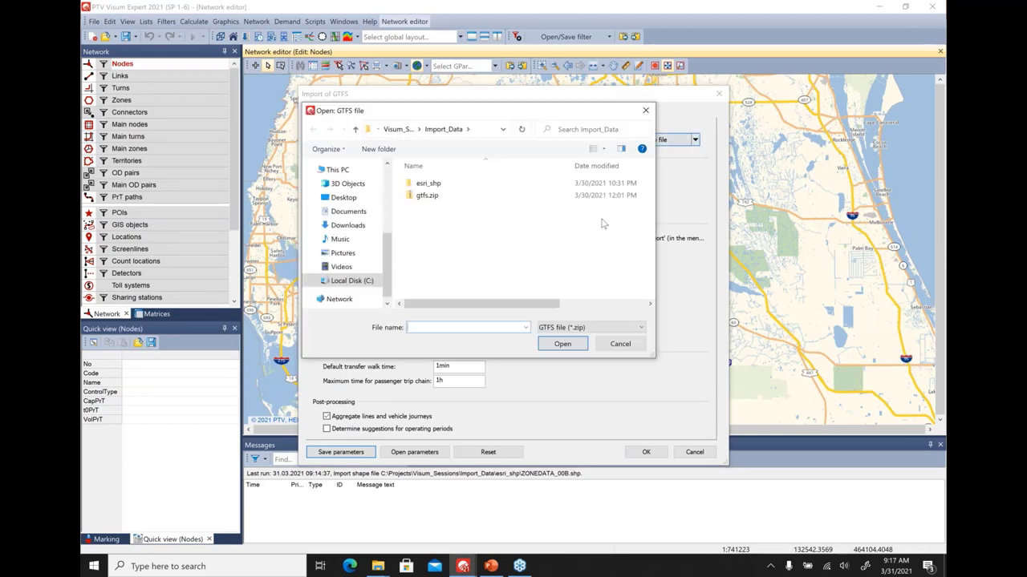
{"action": "left_click", "coordinate": [429, 199]}
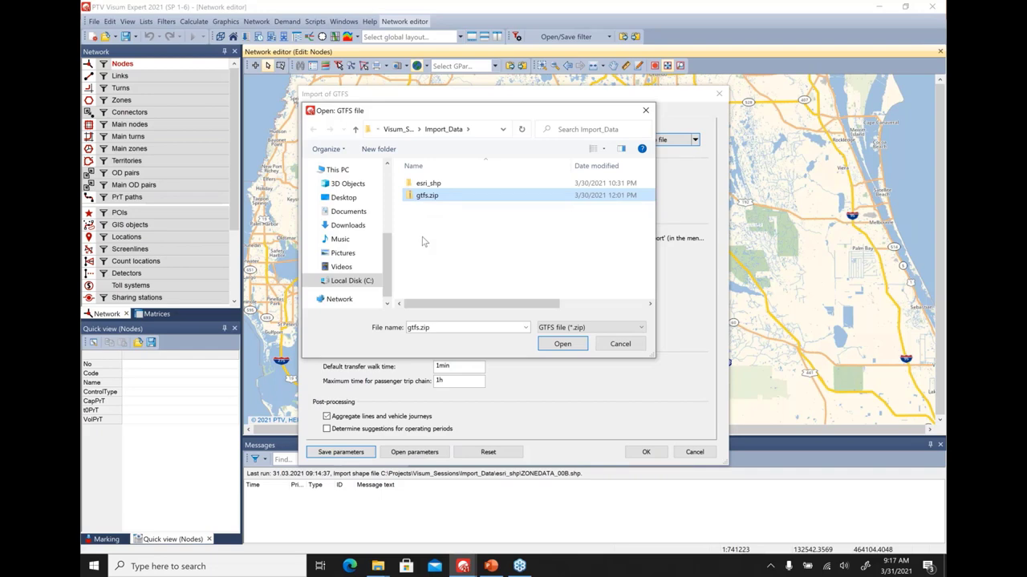
{"action": "left_click", "coordinate": [562, 345]}
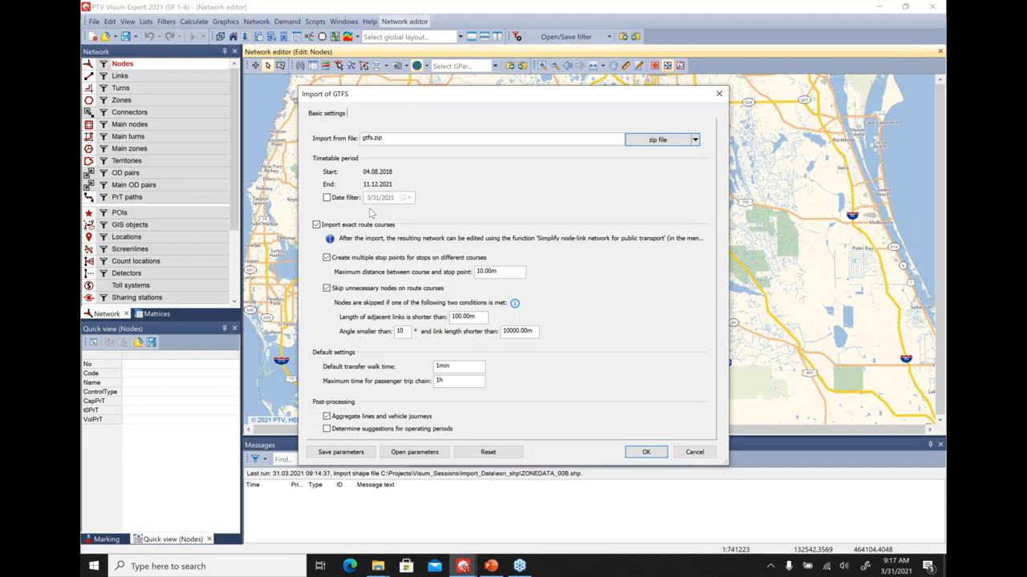
{"action": "left_click", "coordinate": [646, 451]}
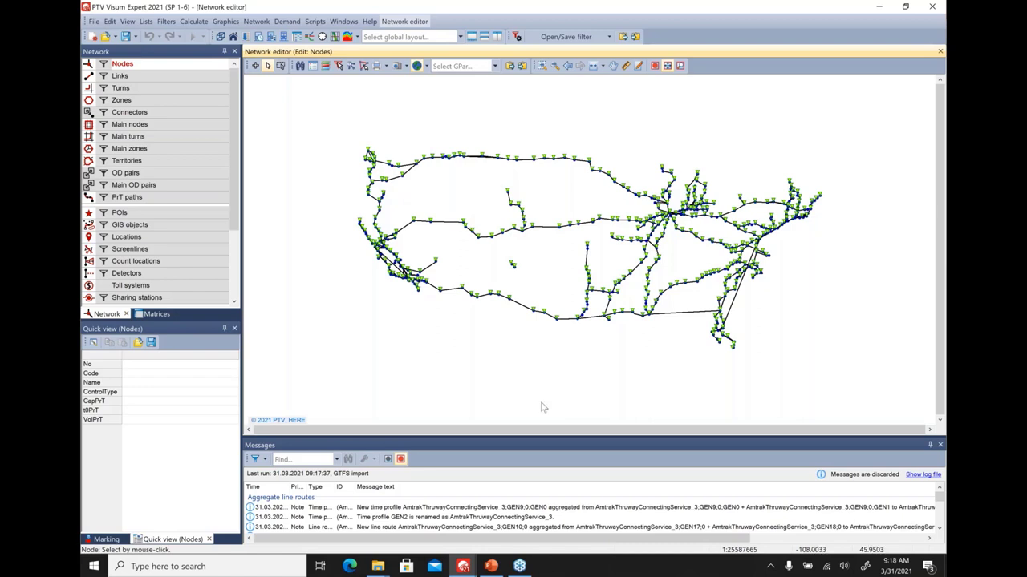
- Enlarge the message list and turn off the background map behind the imported transit network
{"action": "left_click_drag", "start_coordinate": [586, 451], "coordinate": [588, 395]}
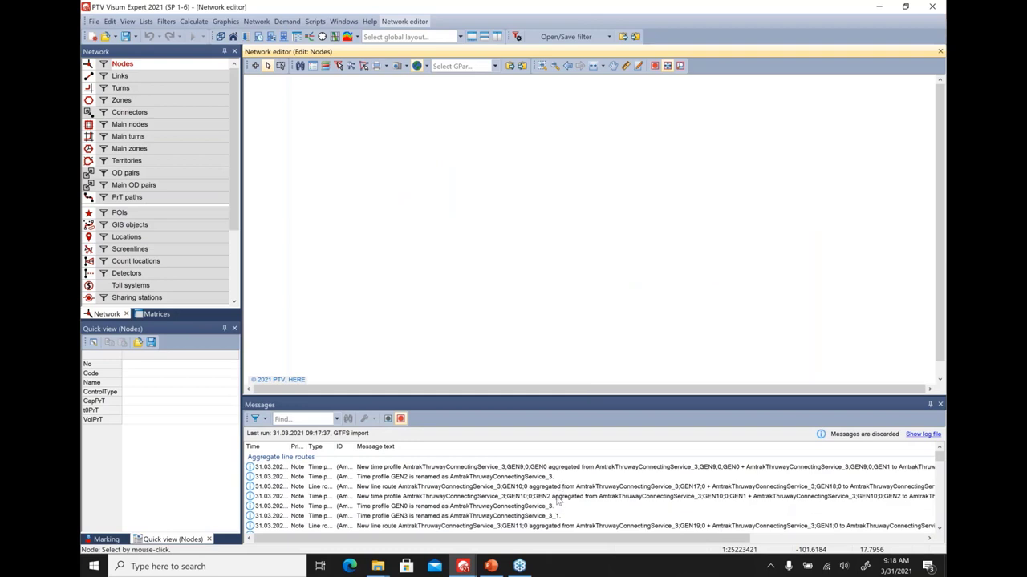
{"action": "left_click", "coordinate": [417, 73]}
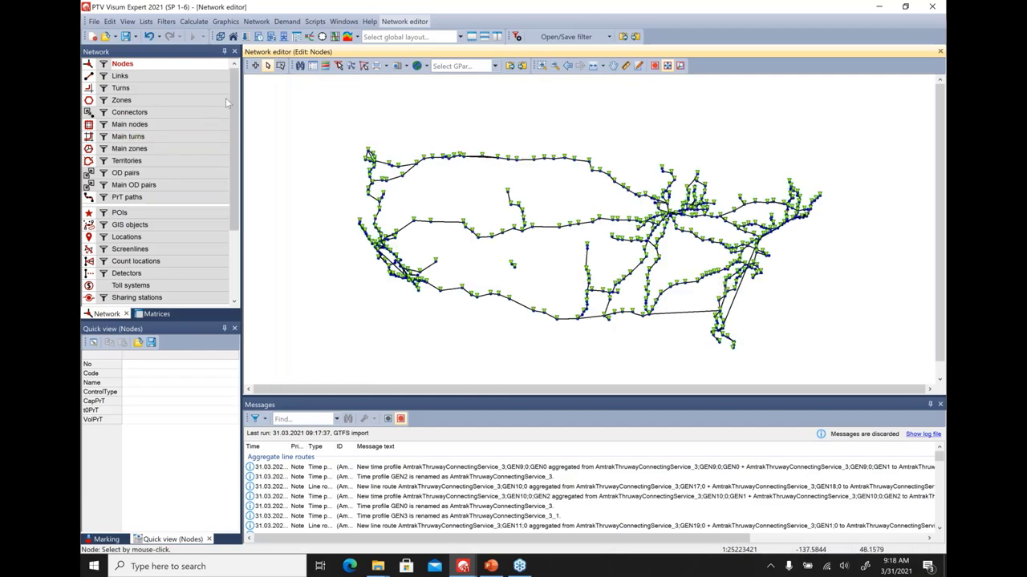
- Activate the Lines network objects and move and enlarge the line routes list so more routes and all columns fit
{"action": "left_click_drag", "start_coordinate": [235, 113], "coordinate": [235, 178]}
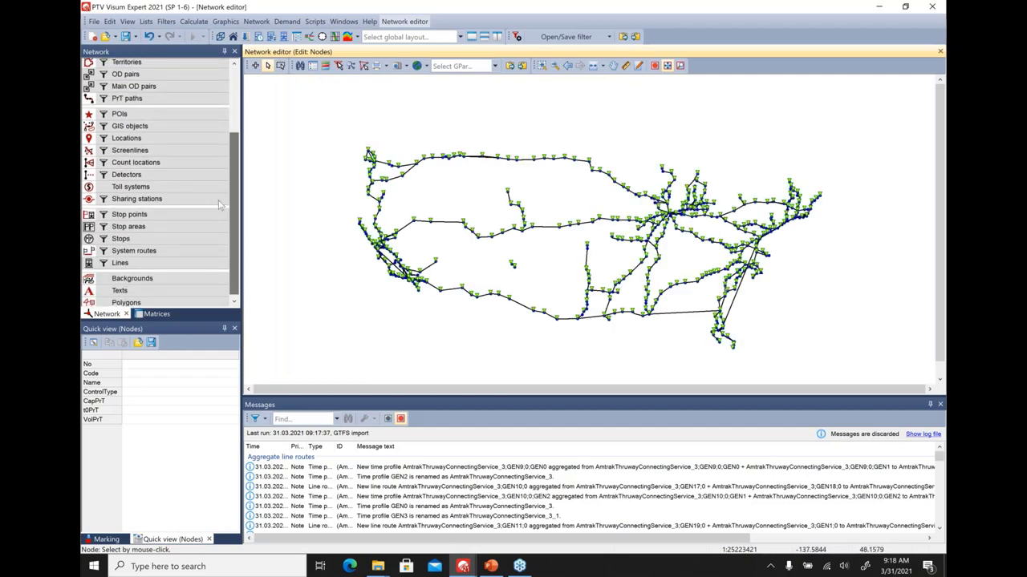
{"action": "left_click", "coordinate": [199, 266]}
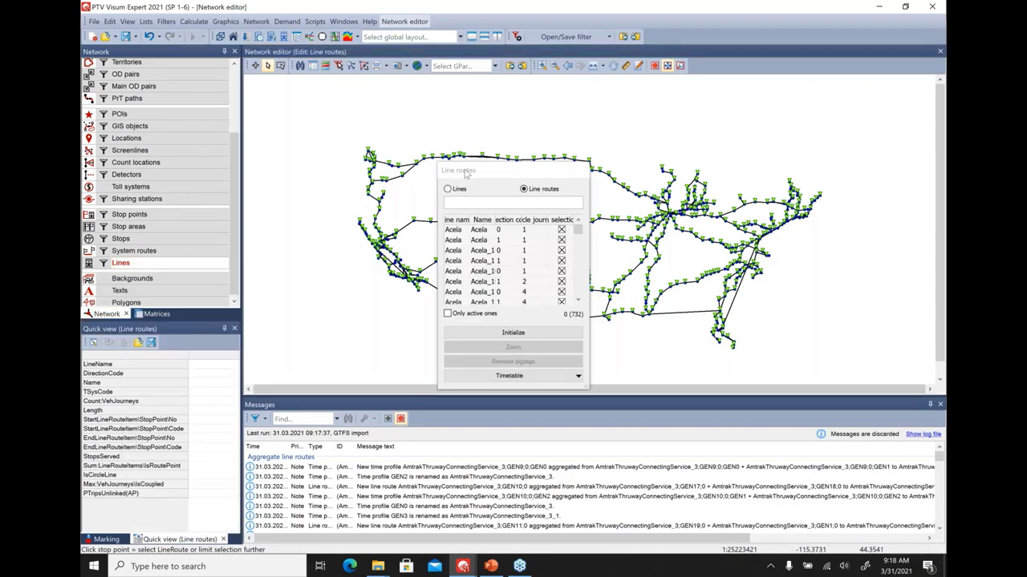
{"action": "left_click_drag", "start_coordinate": [463, 171], "coordinate": [170, 78]}
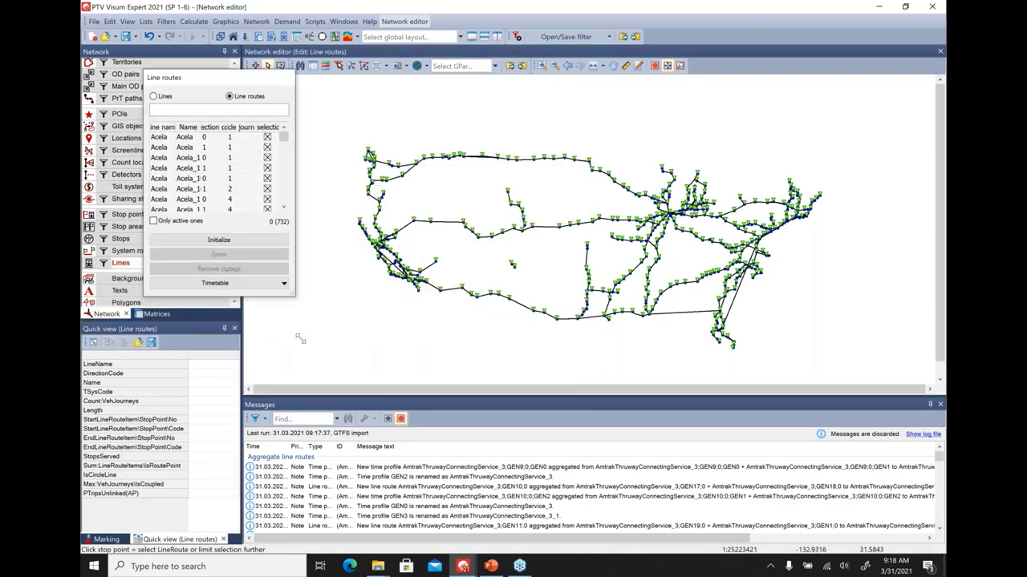
{"action": "left_click_drag", "start_coordinate": [294, 296], "coordinate": [379, 469]}
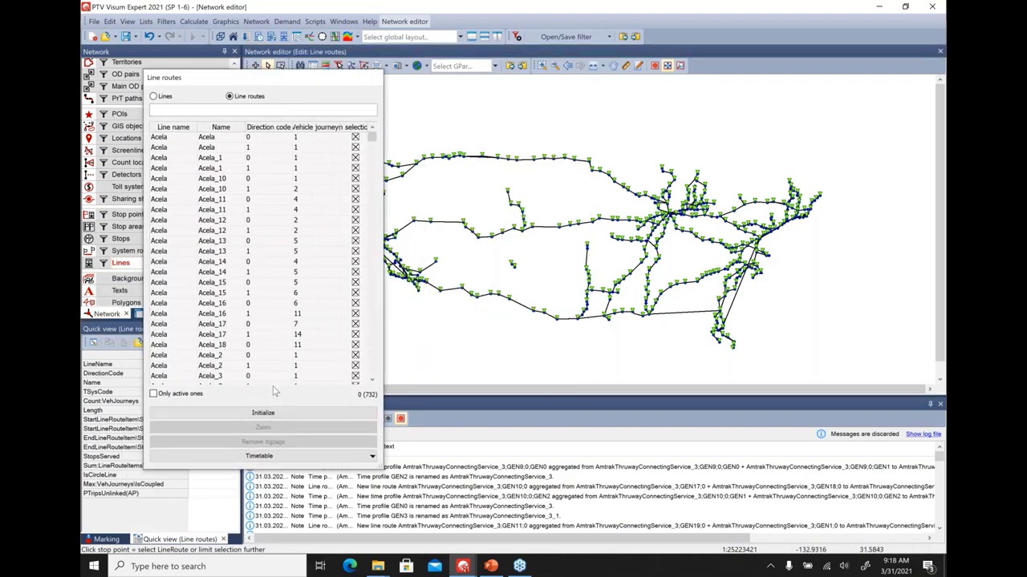
- Select the Acela_17 line route with direction code 1, zoom the network to it and move the list off the route
{"action": "left_click", "coordinate": [266, 335]}
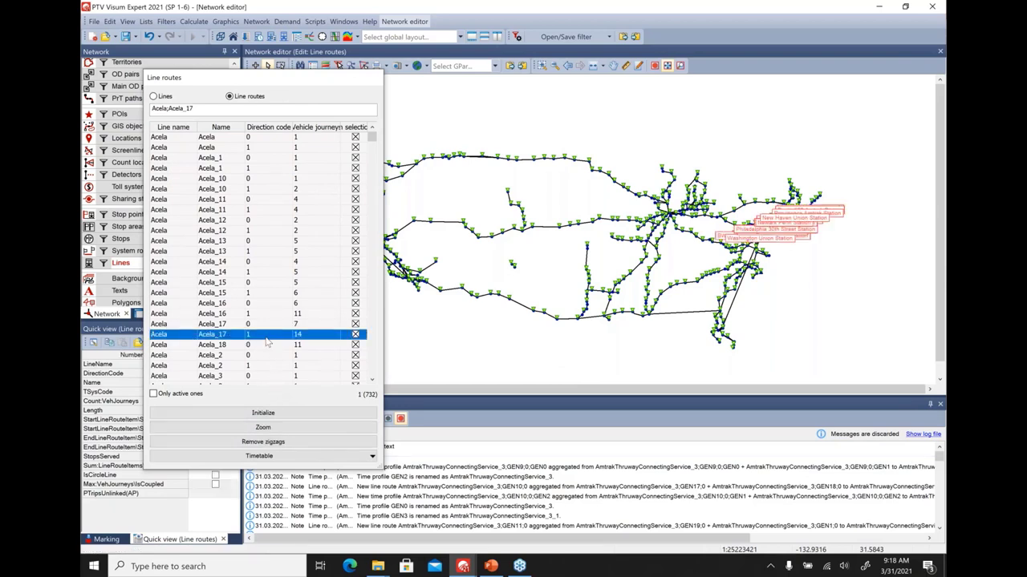
{"action": "left_click", "coordinate": [281, 428]}
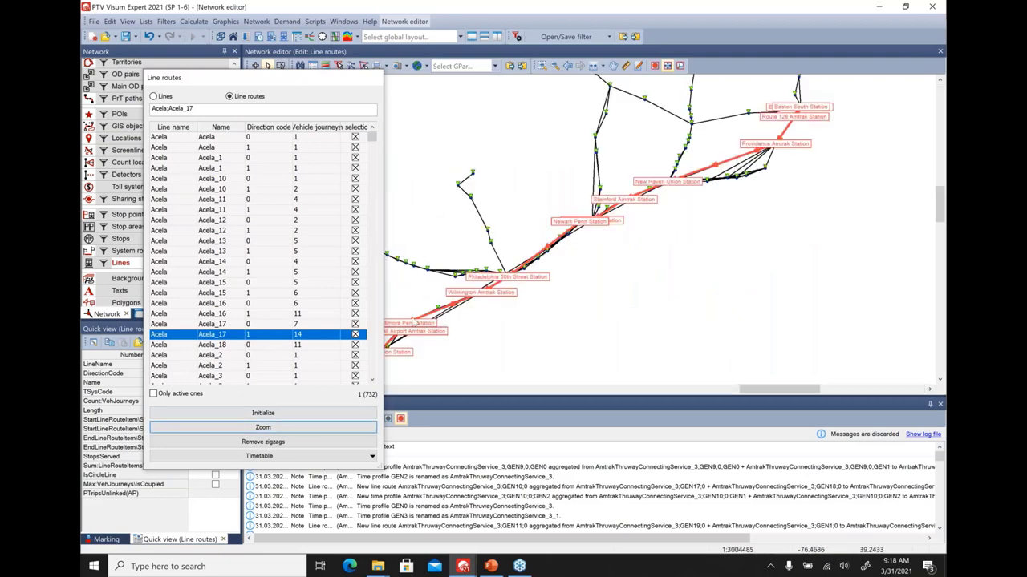
{"action": "left_click_drag", "start_coordinate": [258, 79], "coordinate": [220, 72]}
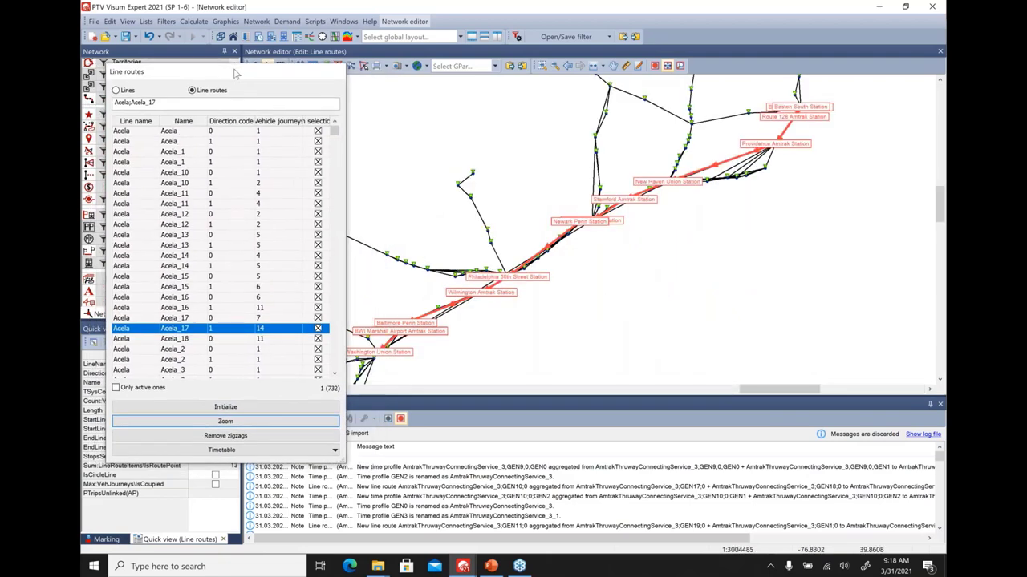
- Open the graphical timetable of the Acela_17 line route and shift its vehicle journeys to later times
{"action": "left_click", "coordinate": [279, 452]}
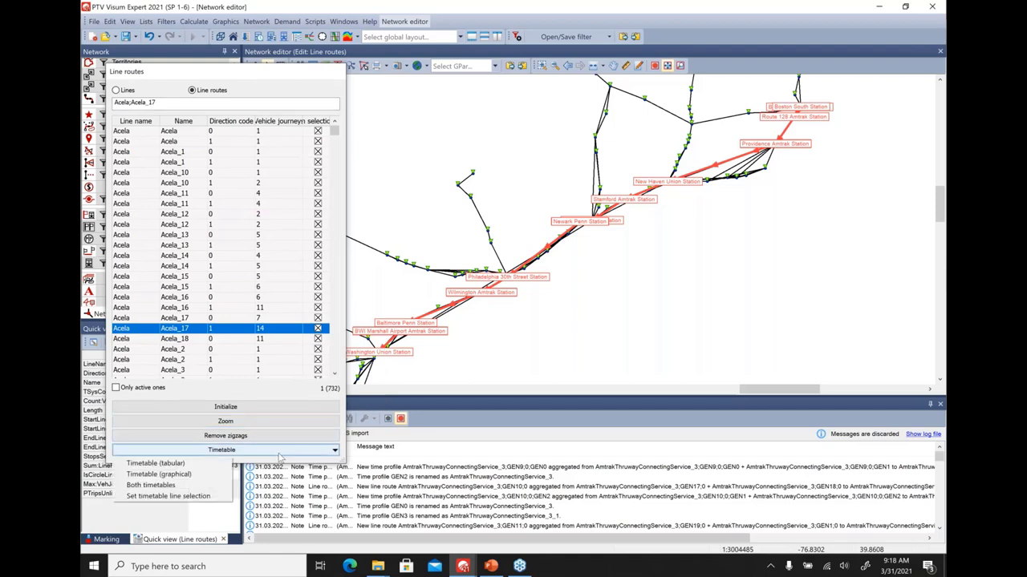
{"action": "left_click", "coordinate": [203, 476]}
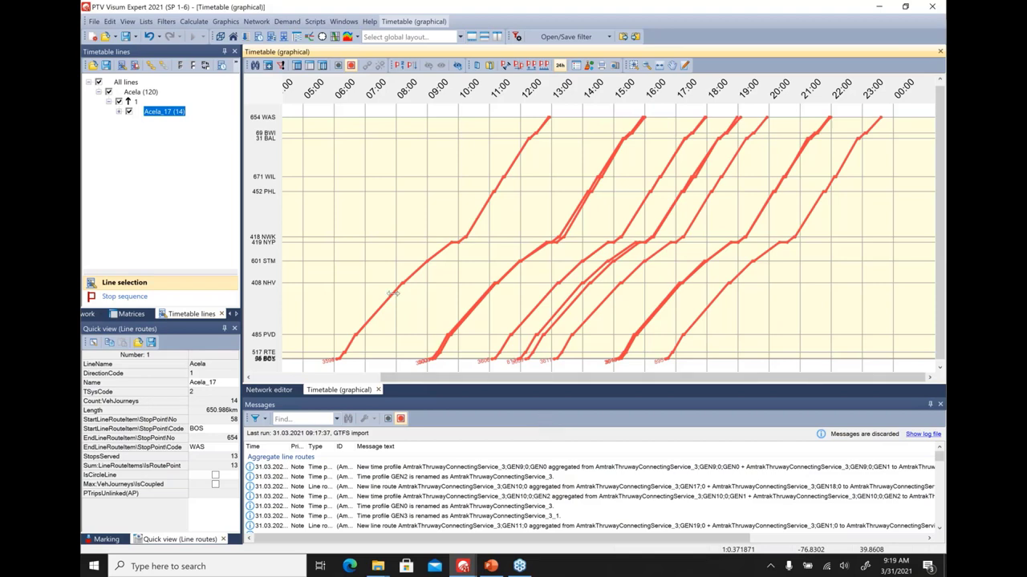
{"action": "left_click_drag", "start_coordinate": [393, 293], "coordinate": [417, 336]}
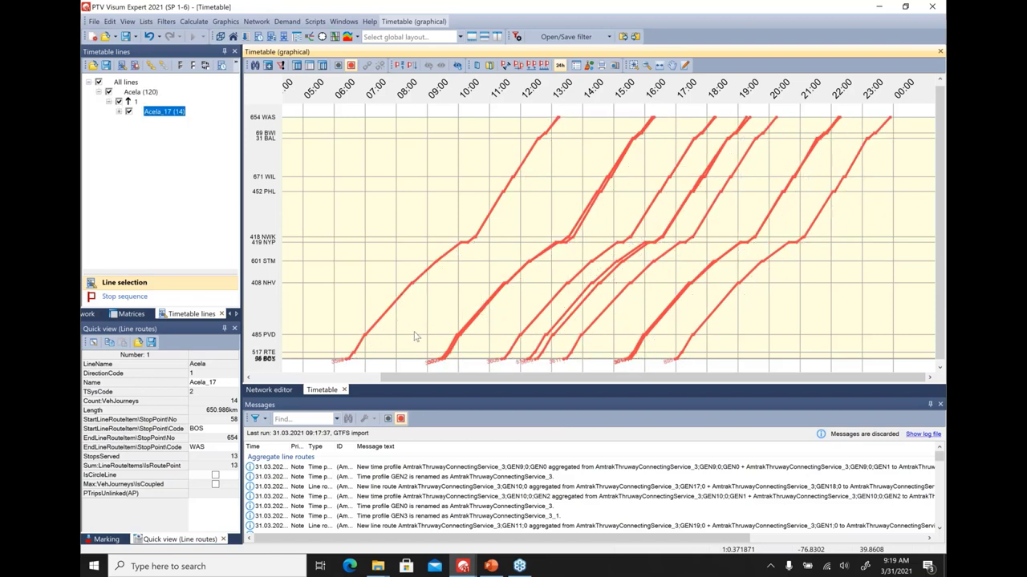
- Examine the basic and regular service options for a new vehicle journey on Acela_17, without creating one
{"action": "left_click", "coordinate": [268, 66]}
{"action": "left_click", "coordinate": [370, 233]}
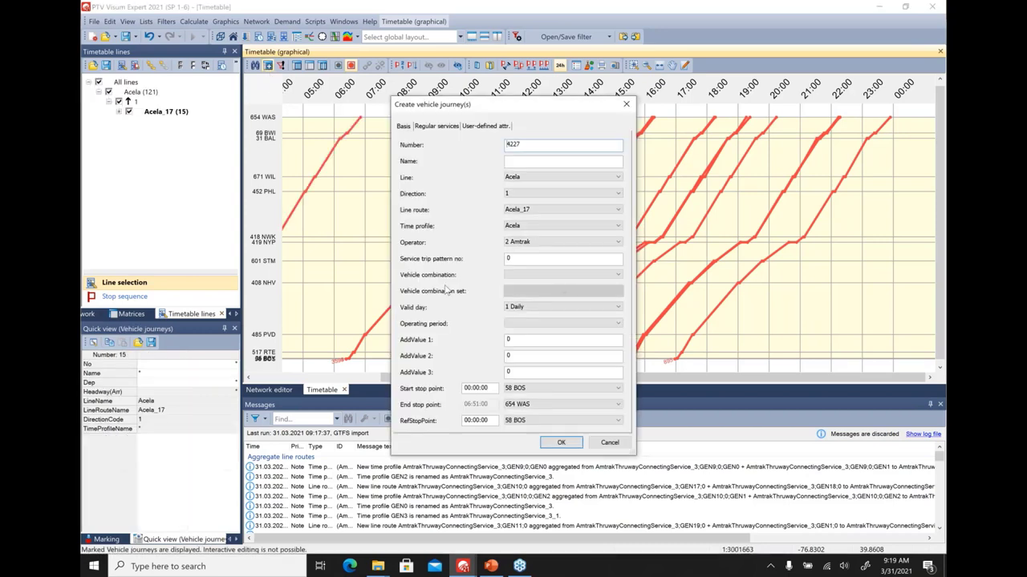
{"action": "left_click", "coordinate": [439, 127]}
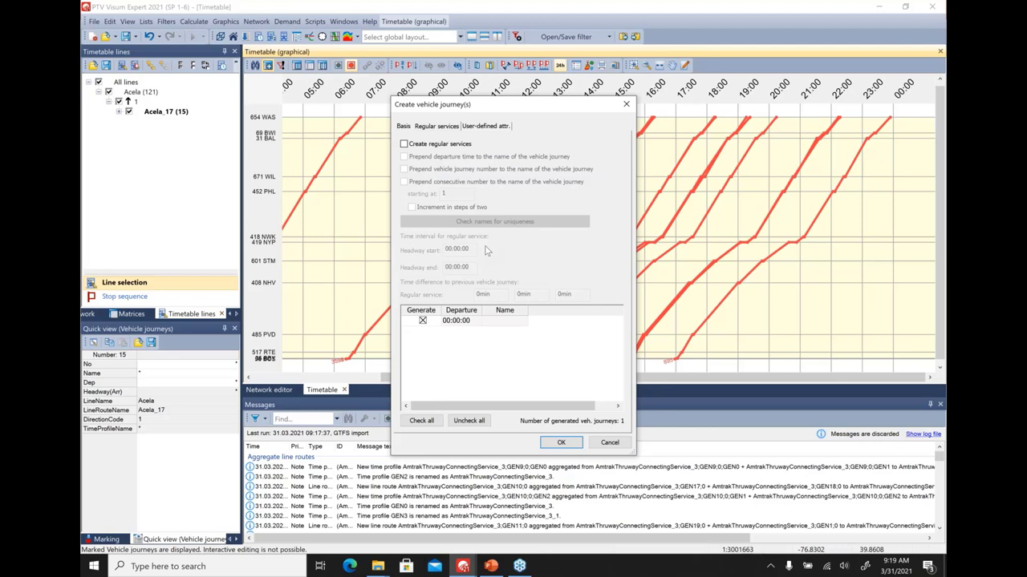
{"action": "left_click", "coordinate": [611, 443]}
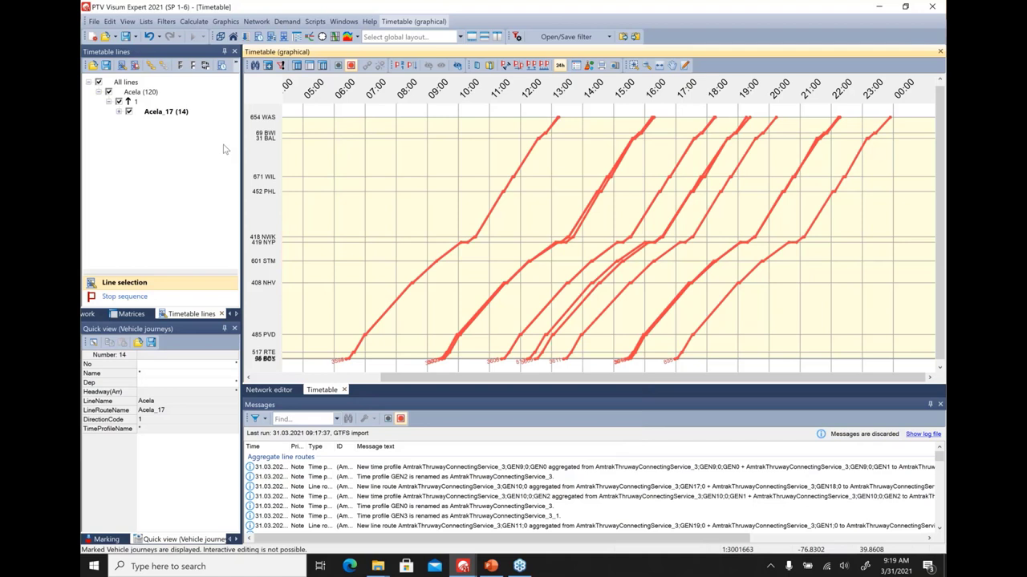
- Start an OpenStreetMap import, discarding the unsaved changes, and choose talh_map.osm as the source file
{"action": "left_click", "coordinate": [95, 23]}
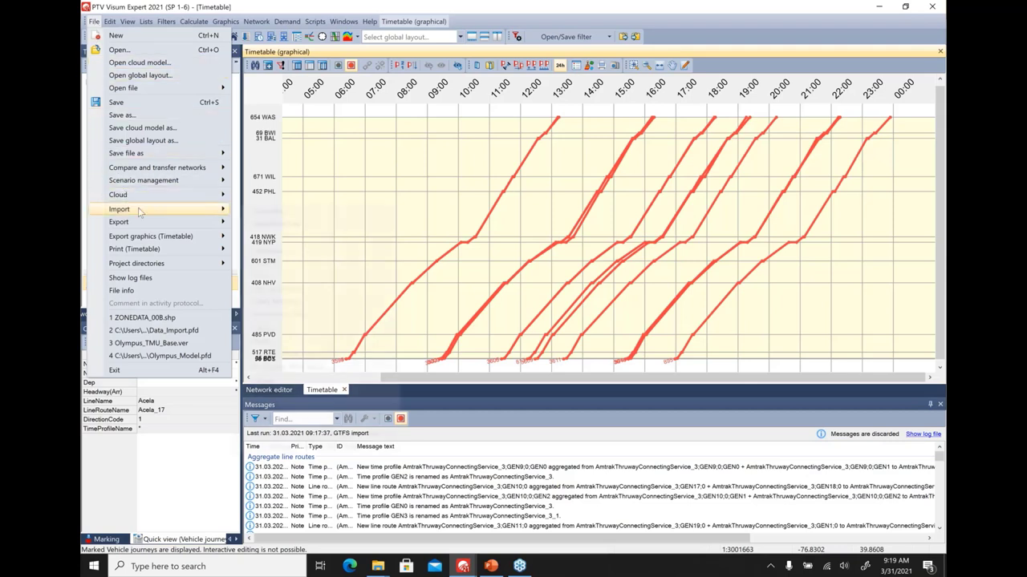
{"action": "mouse_move", "coordinate": [139, 211]}
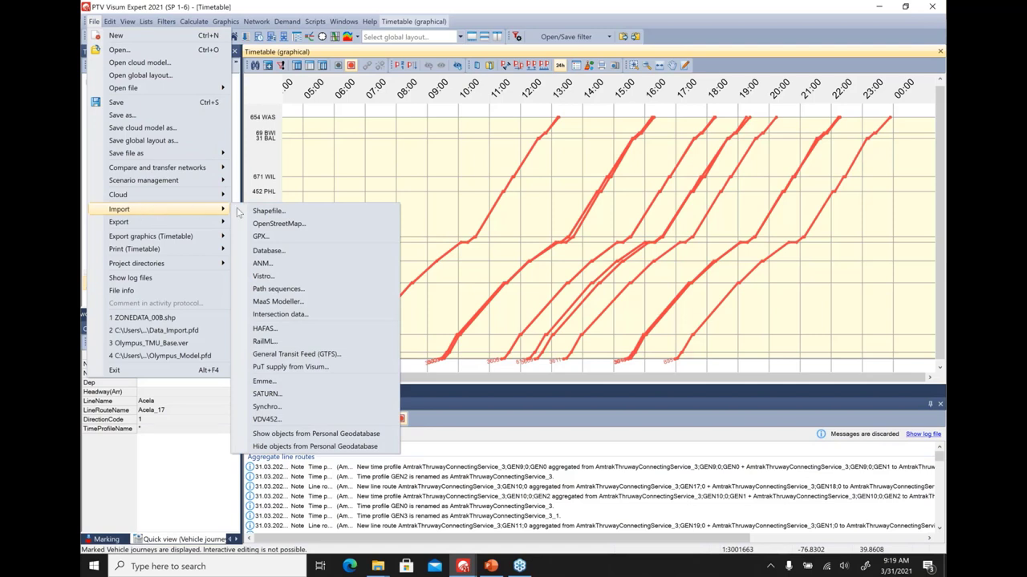
{"action": "left_click", "coordinate": [271, 224]}
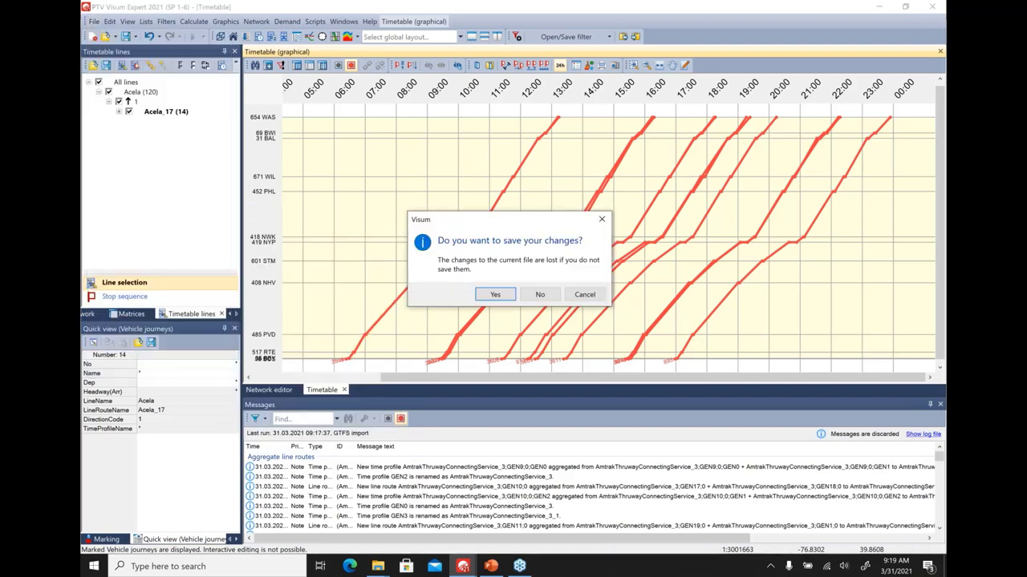
{"action": "left_click", "coordinate": [536, 295]}
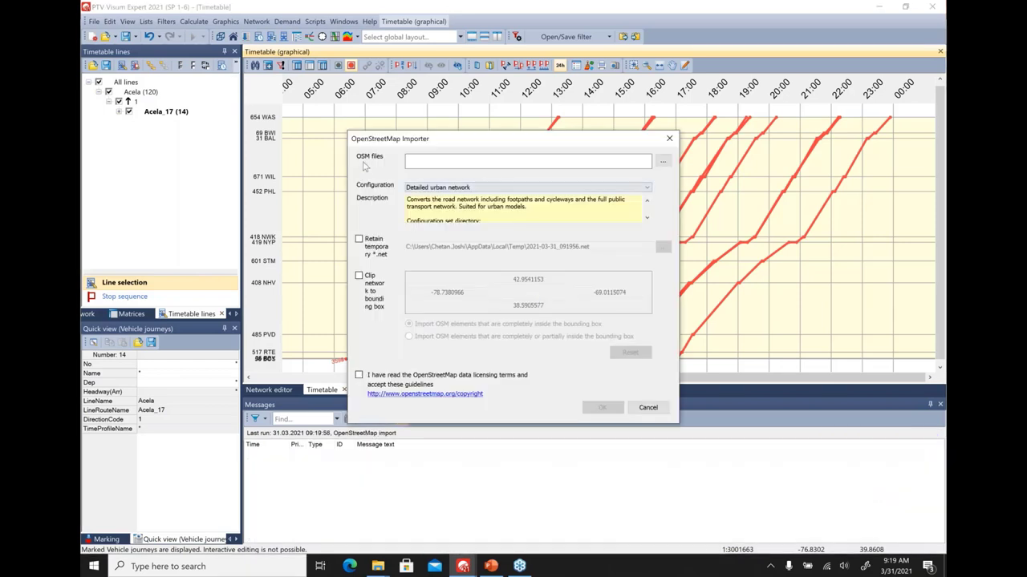
{"action": "left_click", "coordinate": [663, 162]}
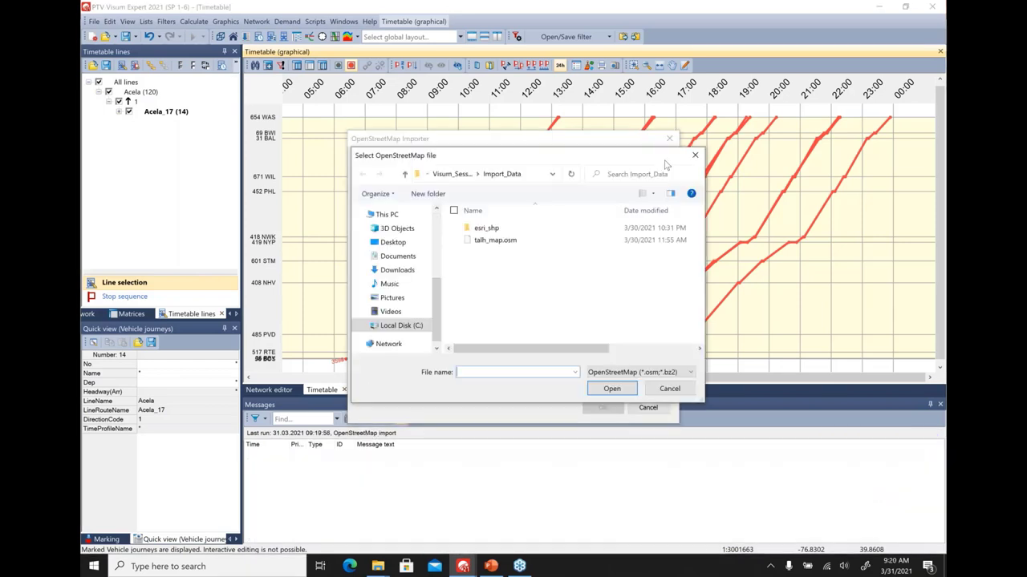
{"action": "left_click", "coordinate": [495, 246]}
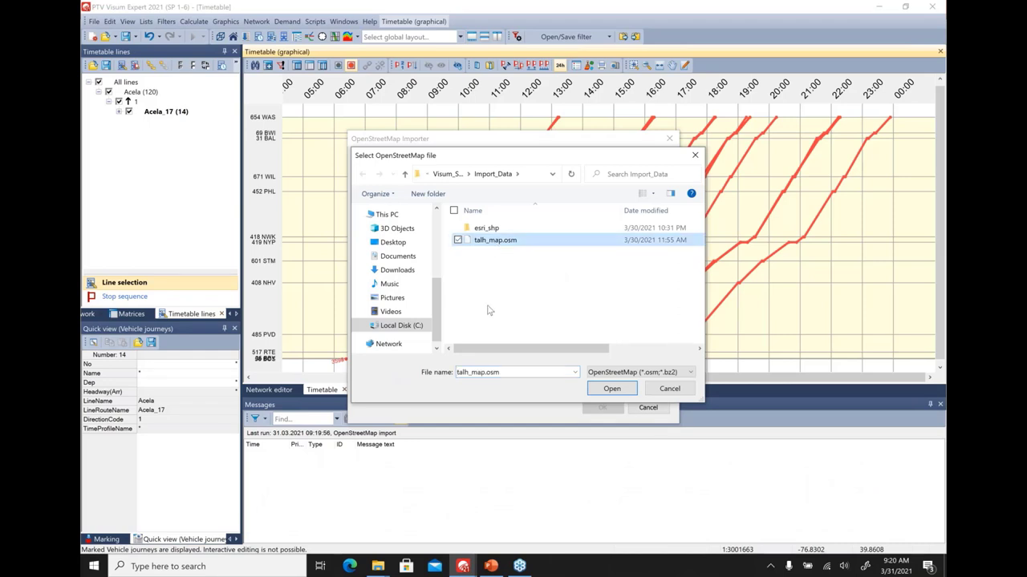
{"action": "left_click", "coordinate": [612, 391]}
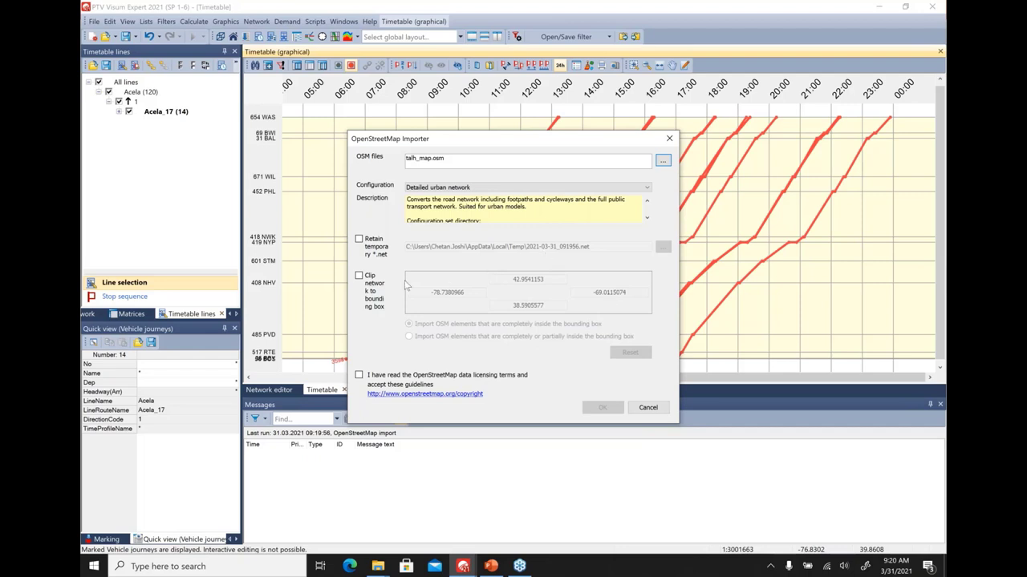
- Import the map with the Detailed urban network configuration and no bounding box clipping, accepting the OpenStreetMap licensing terms
{"action": "left_click", "coordinate": [358, 276]}
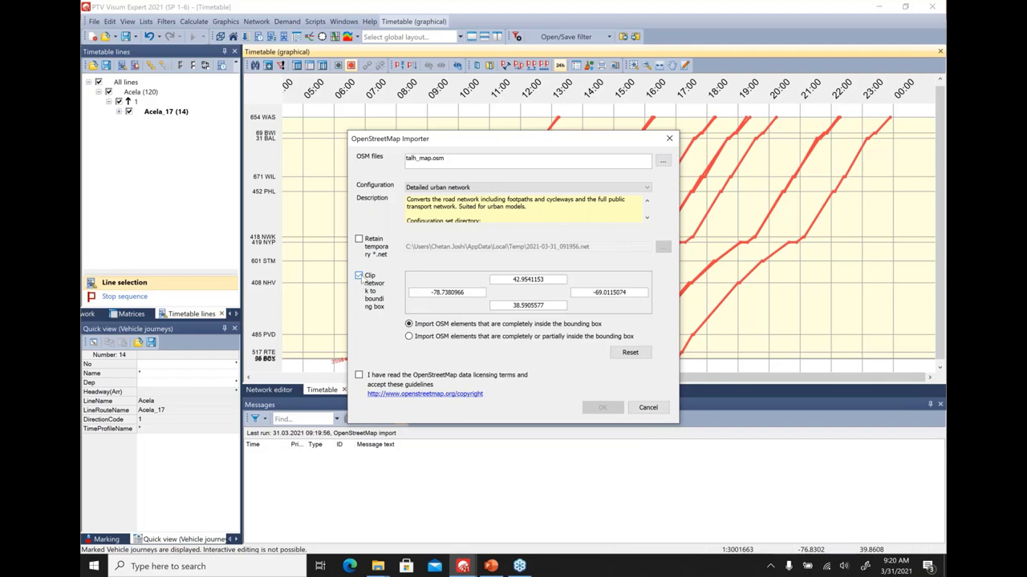
{"action": "left_click", "coordinate": [359, 276]}
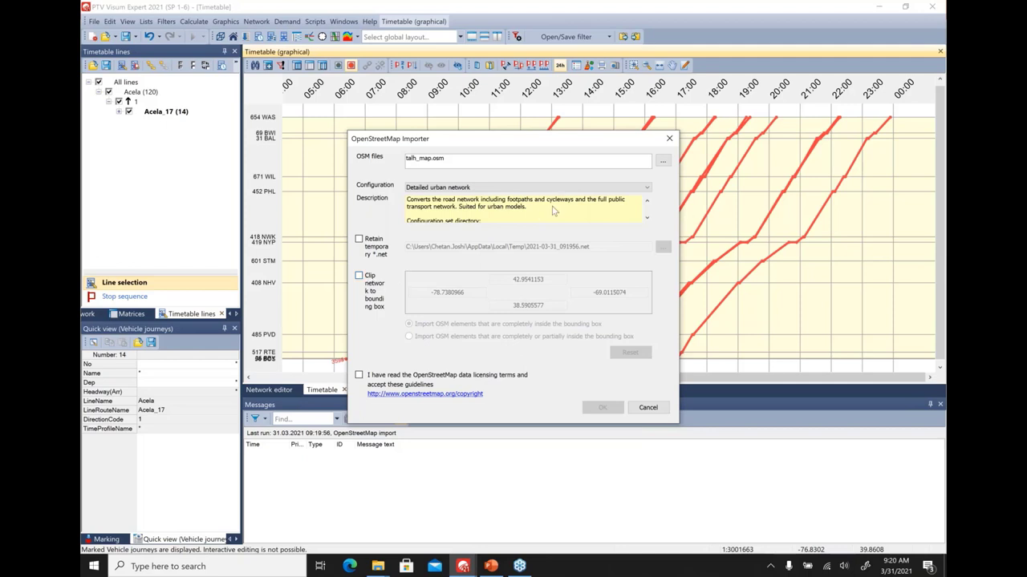
{"action": "left_click", "coordinate": [575, 191]}
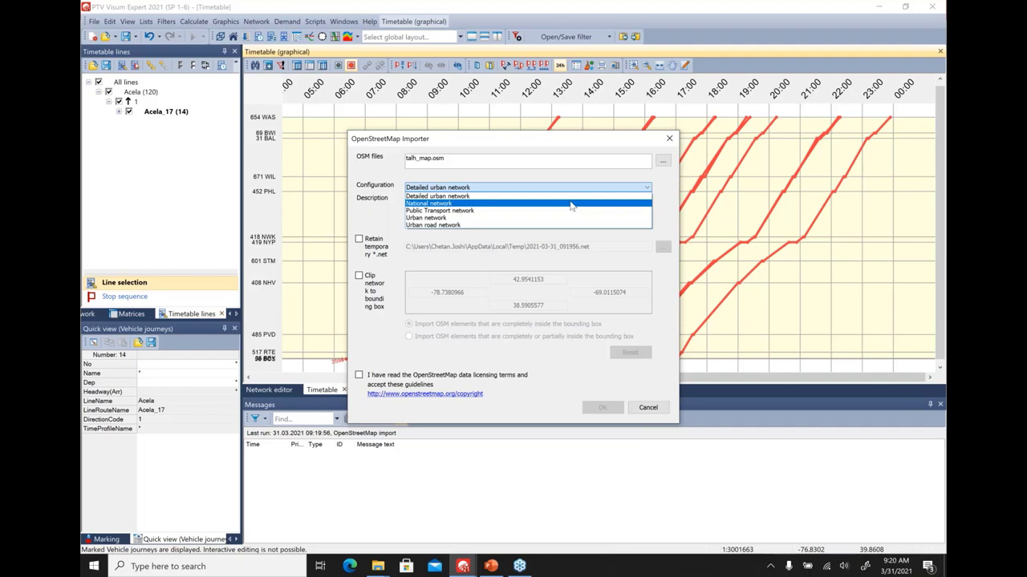
{"action": "left_click", "coordinate": [574, 193]}
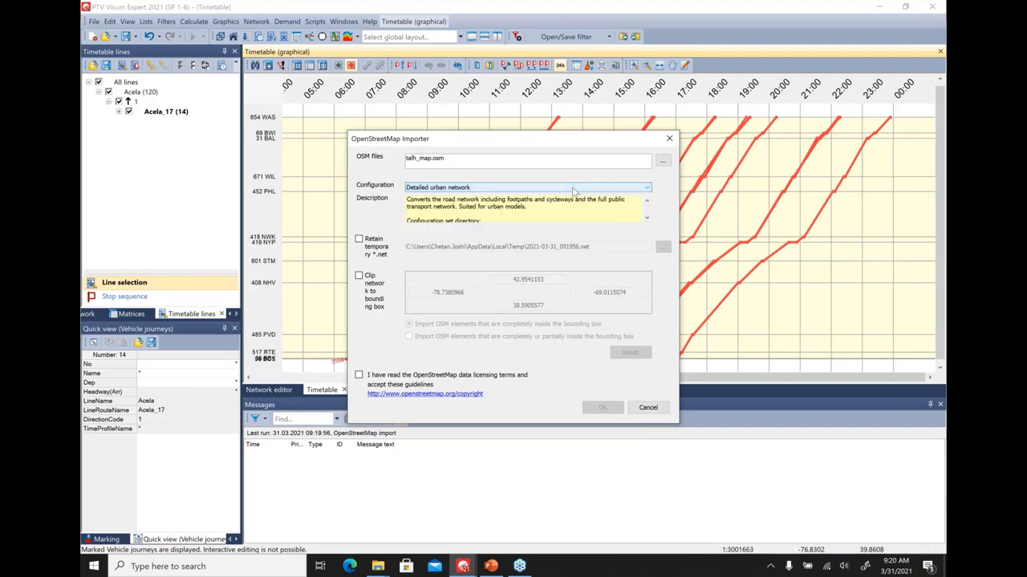
{"action": "left_click", "coordinate": [360, 377]}
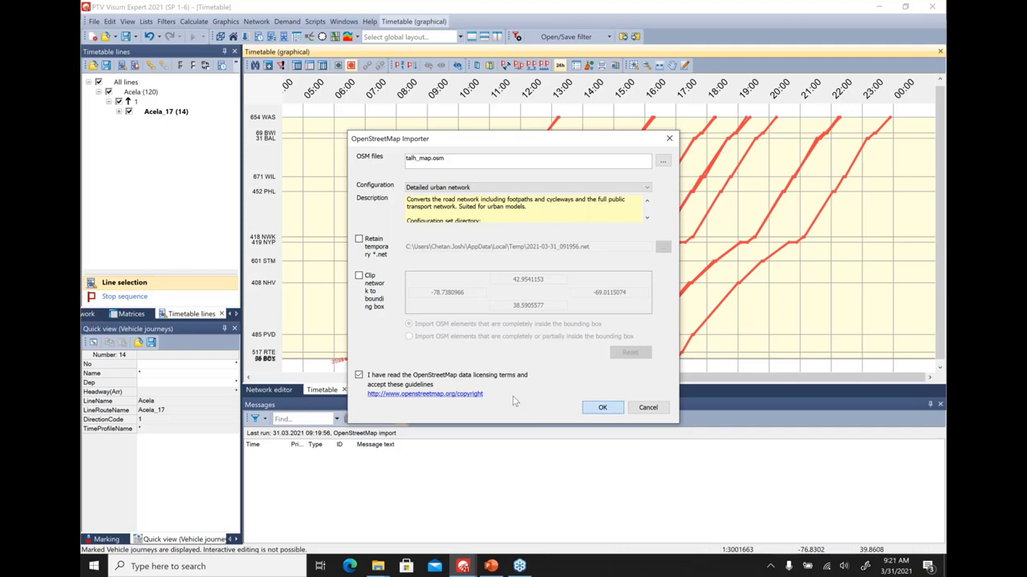
{"action": "key", "text": "Return"}
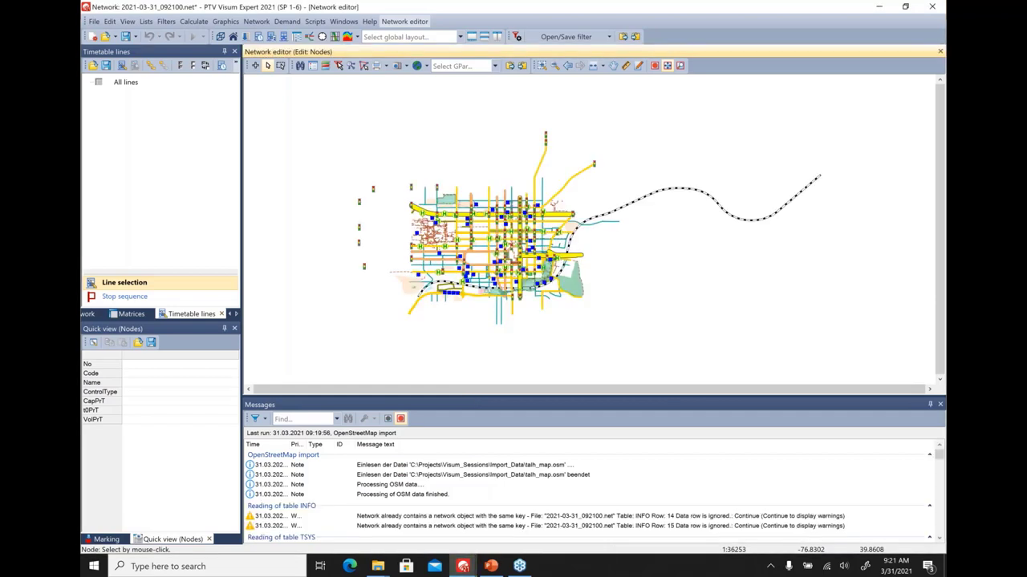
- Close the Timetable lines window, bring up the network objects list and activate the Links
{"action": "left_click", "coordinate": [542, 66]}
{"action": "left_click_drag", "start_coordinate": [411, 197], "coordinate": [570, 310]}
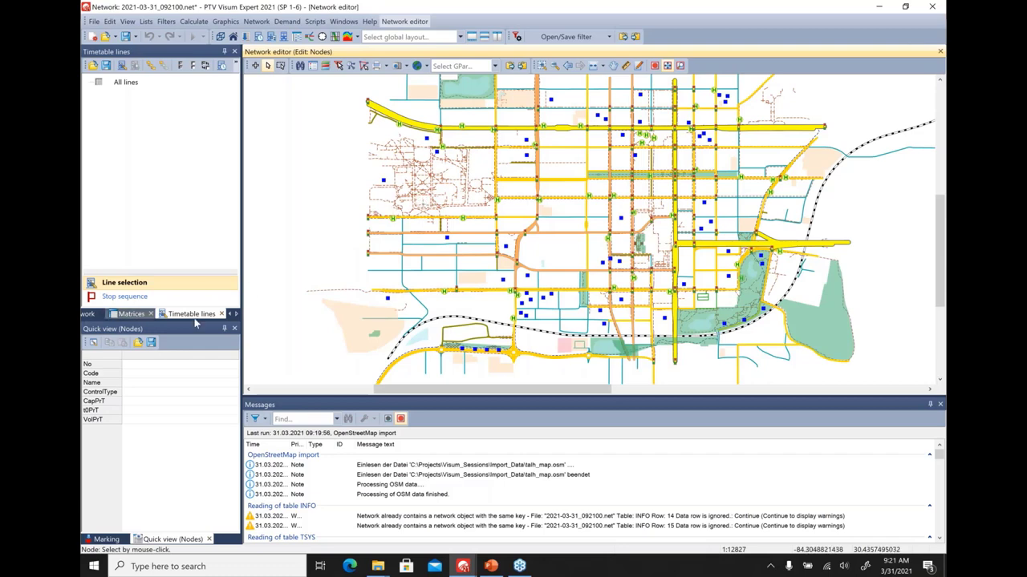
{"action": "left_click", "coordinate": [222, 313]}
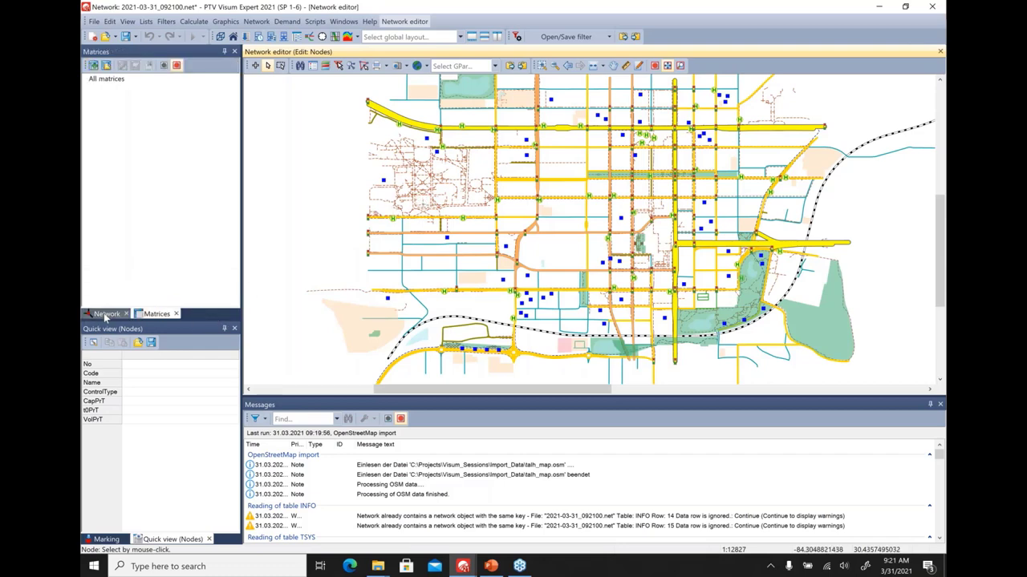
{"action": "left_click", "coordinate": [106, 313]}
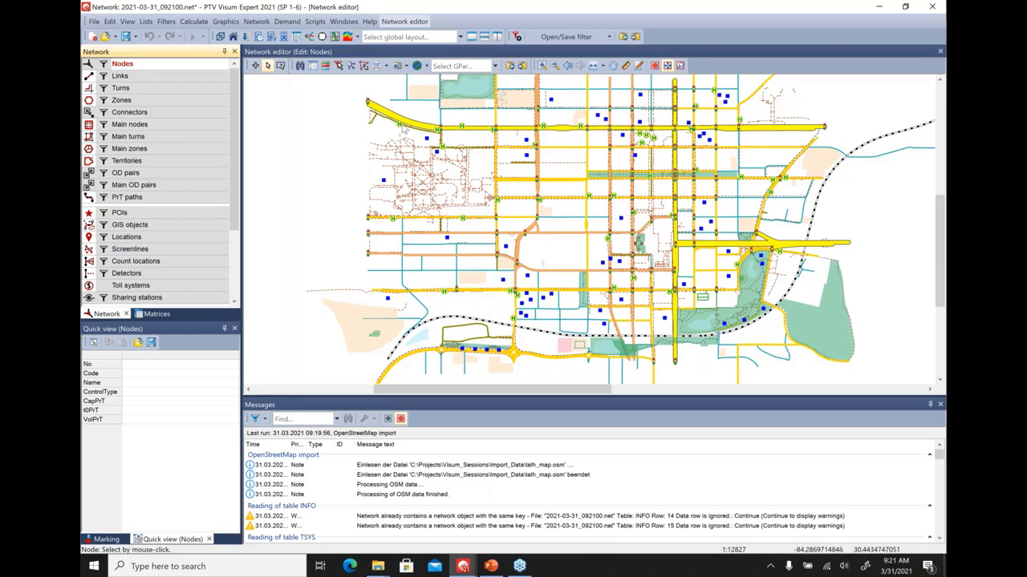
{"action": "left_click", "coordinate": [121, 75]}
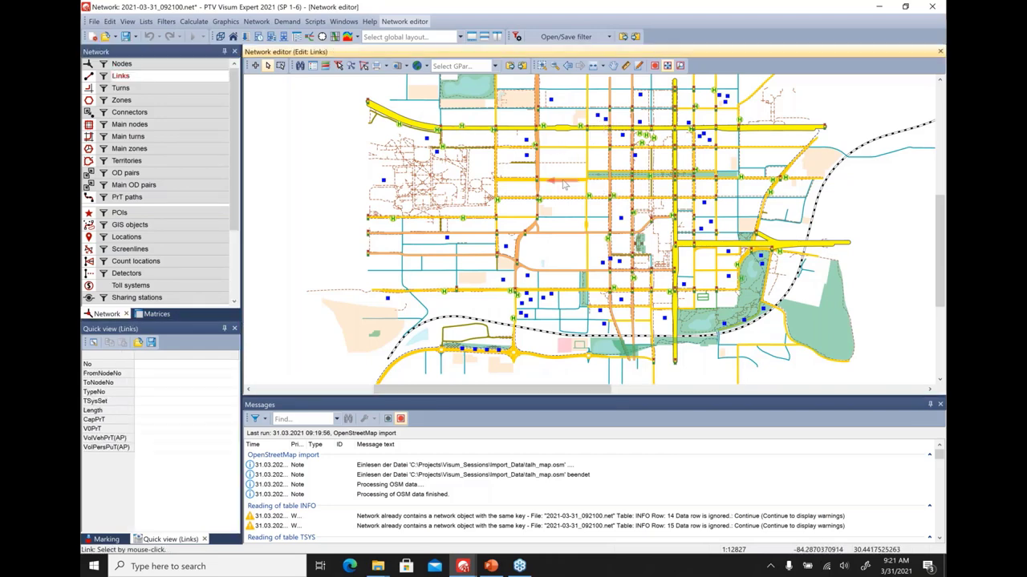
- Examine the basic and user-defined OSM attributes of a West Park Avenue link, and close it without editing and deselect it
{"action": "left_click", "coordinate": [561, 181]}
{"action": "left_click", "coordinate": [561, 185]}
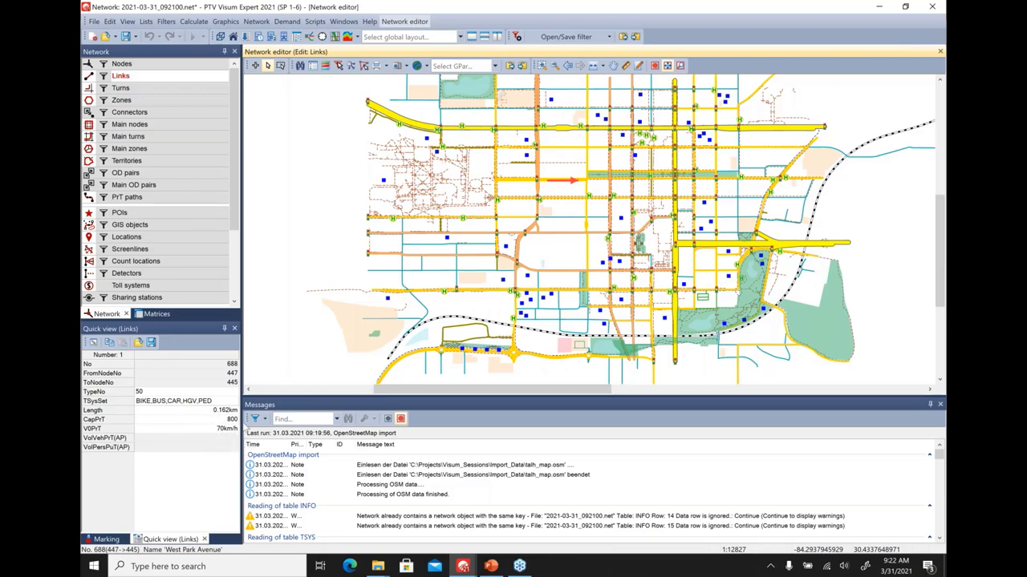
{"action": "double_click", "coordinate": [566, 183]}
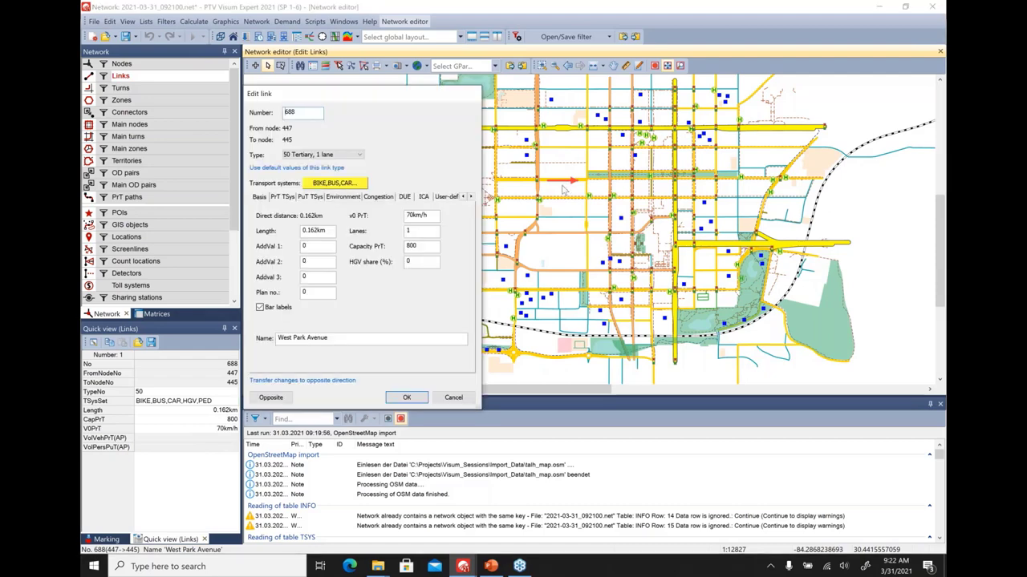
{"action": "left_click", "coordinate": [471, 197]}
{"action": "left_click", "coordinate": [471, 197]}
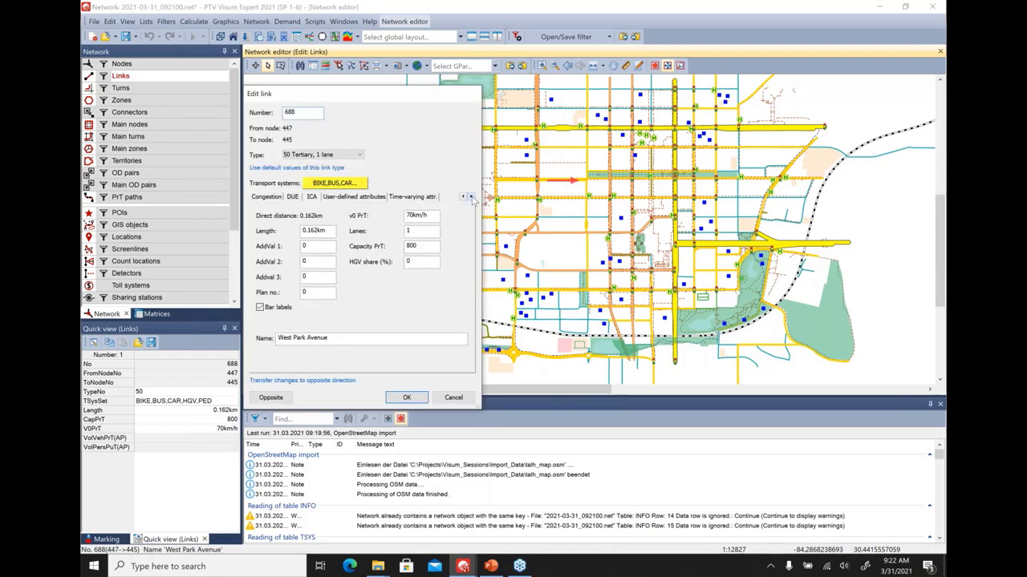
{"action": "left_click", "coordinate": [369, 198]}
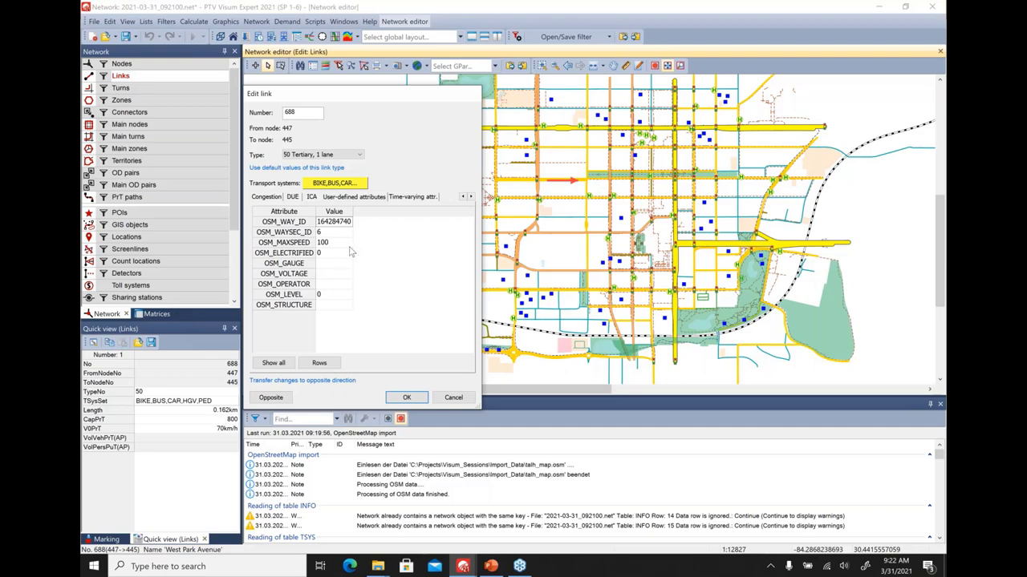
{"action": "left_click", "coordinate": [453, 398]}
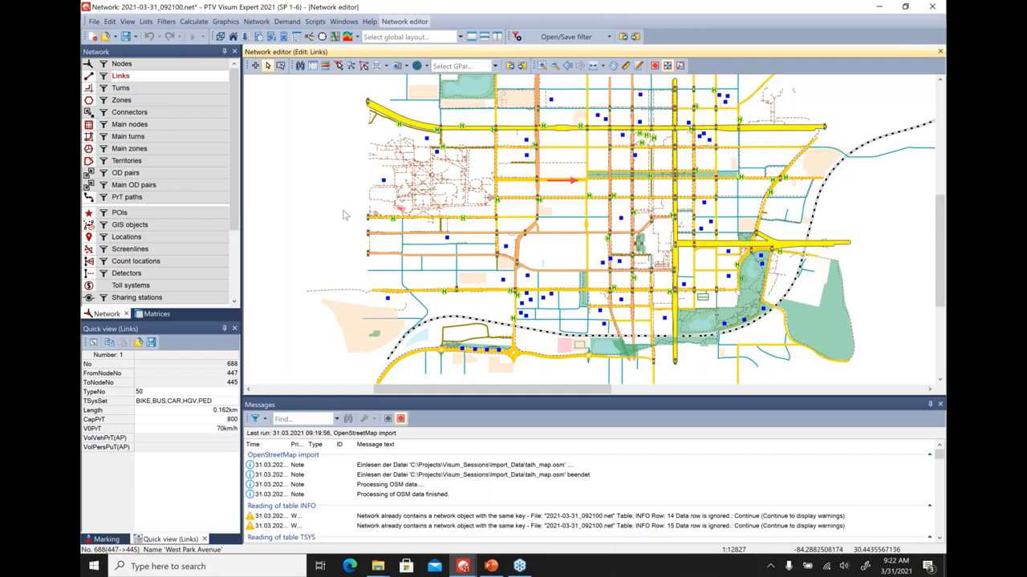
{"action": "left_click", "coordinate": [291, 215]}
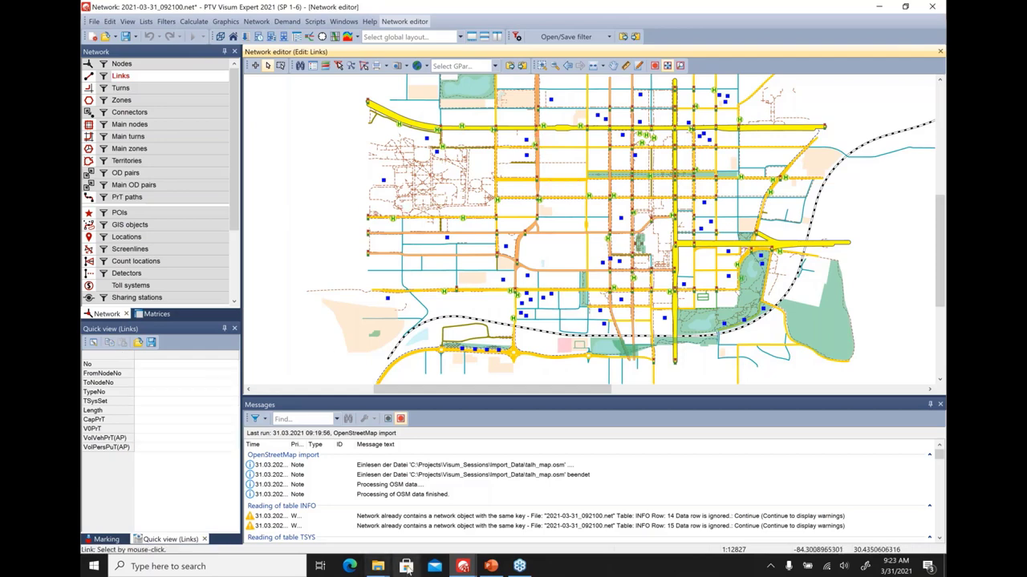
- Switch to PowerPoint and start the slide show from the I/O Interface (Import/Export) slide
{"action": "left_click", "coordinate": [499, 567]}
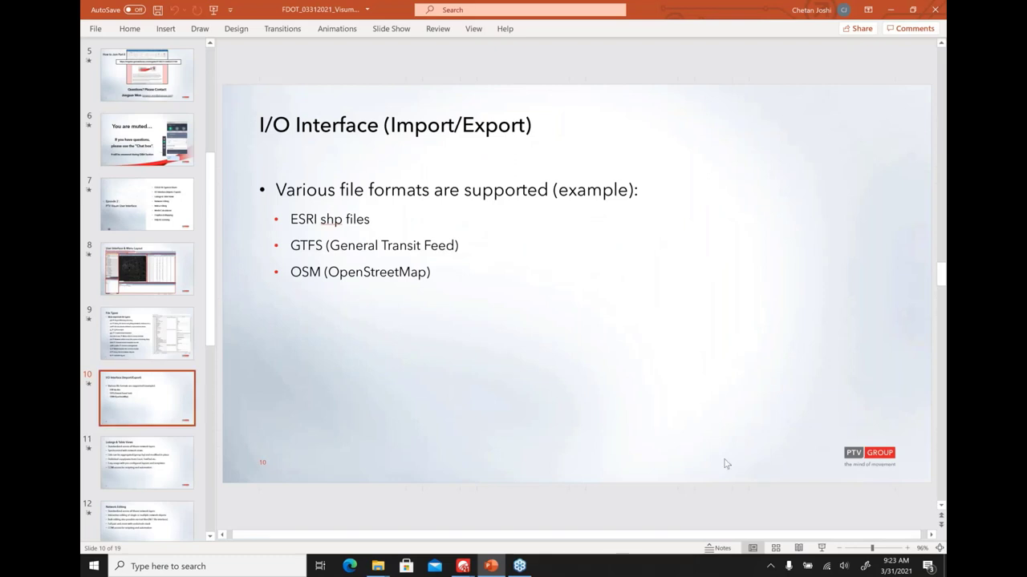
{"action": "left_click", "coordinate": [821, 548]}
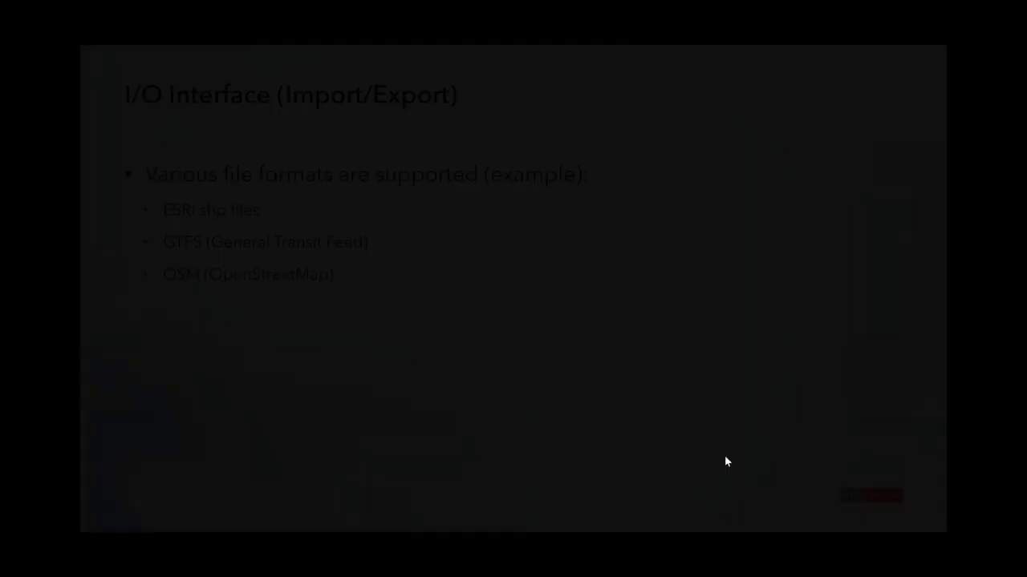
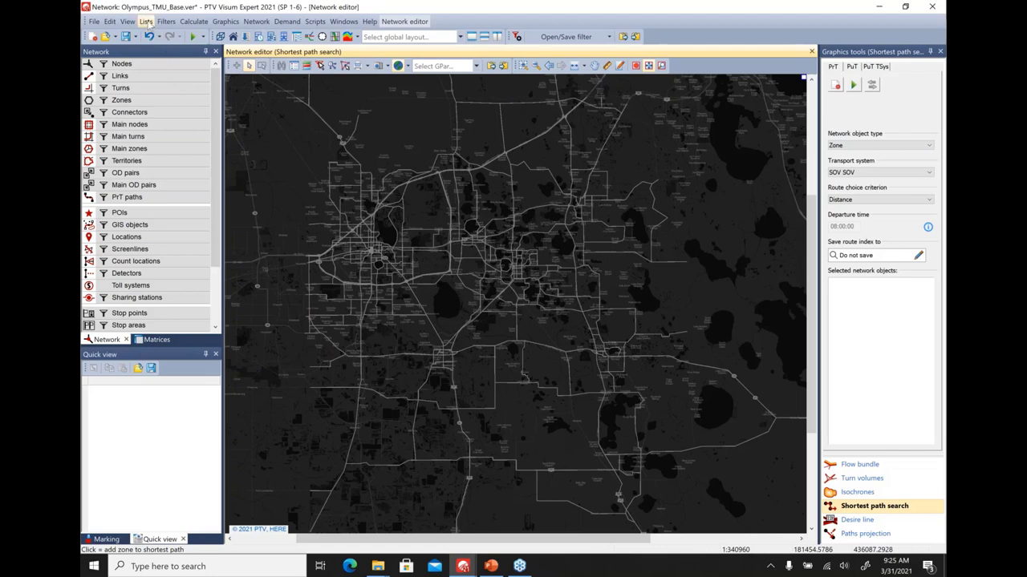
- Open the Zones list and apply the saved zone_dwelling_population list layout
{"action": "left_click", "coordinate": [146, 21]}
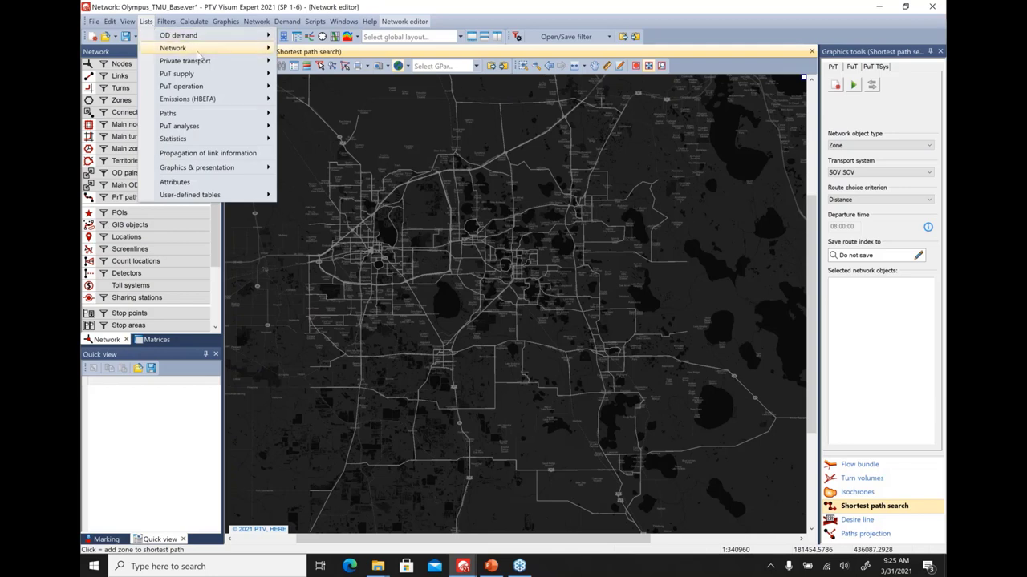
{"action": "mouse_move", "coordinate": [205, 53]}
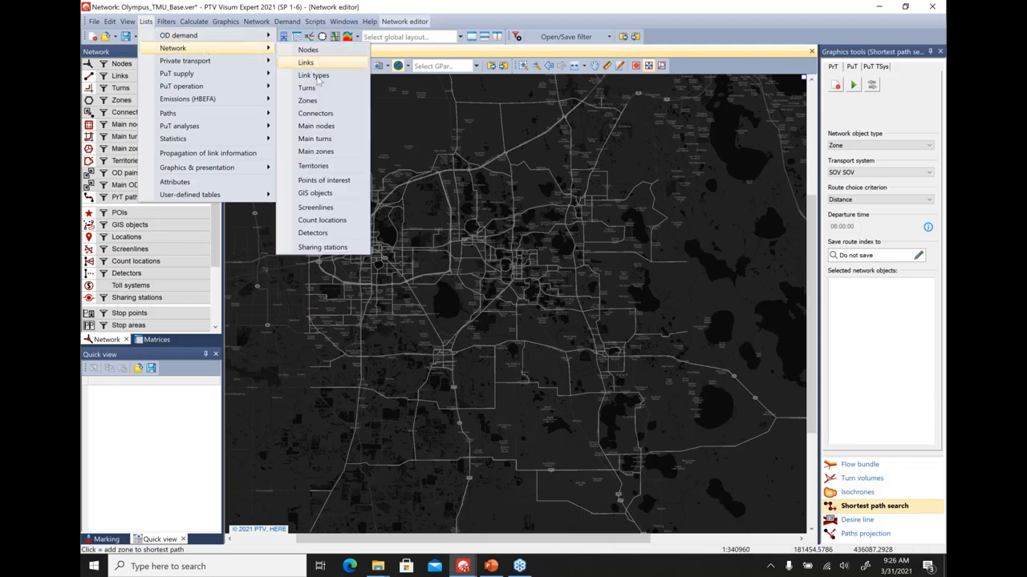
{"action": "left_click", "coordinate": [308, 100]}
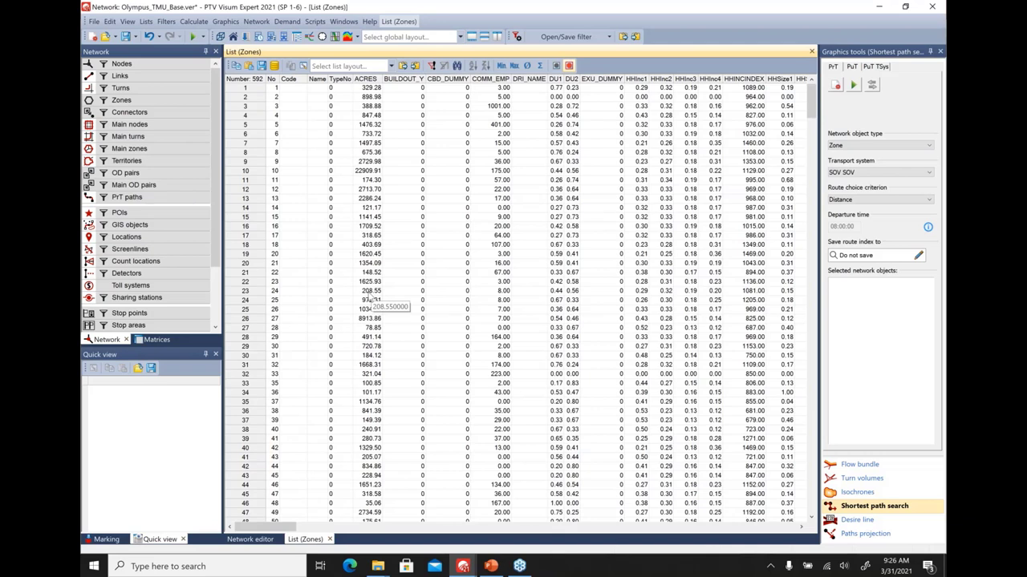
{"action": "left_click", "coordinate": [391, 67]}
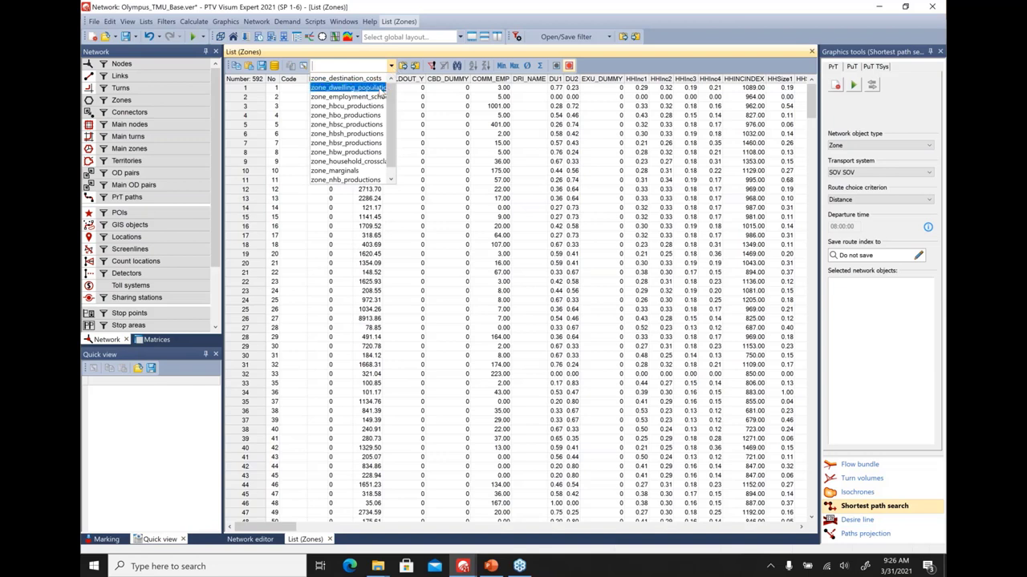
{"action": "left_click", "coordinate": [384, 90]}
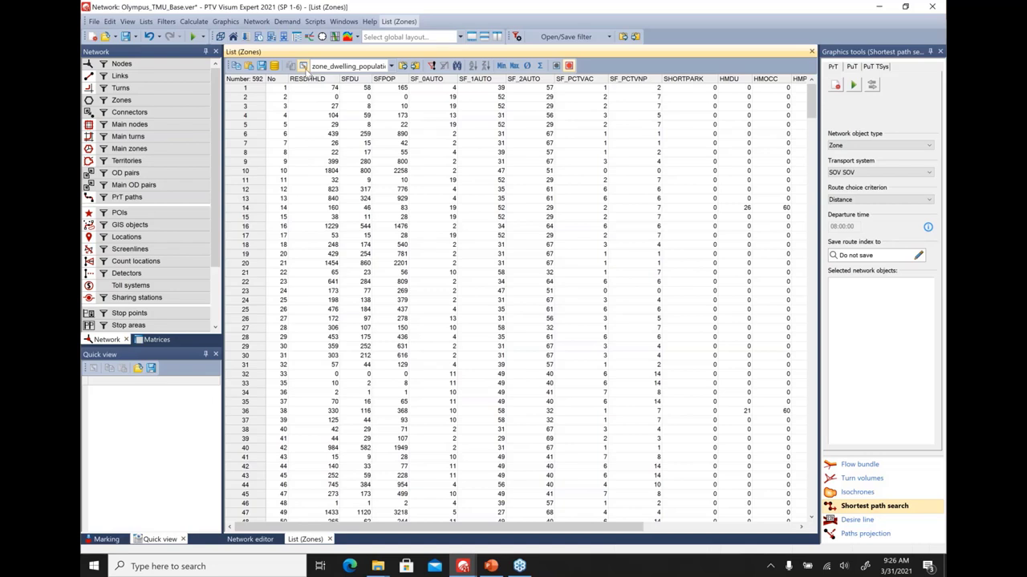
- Remove SF_0AUTO through SF_PCTVNP, SHORTPARK, and MF_0AUTO through MF_PCTVNP from the Zones list's displayed attributes
{"action": "left_click", "coordinate": [303, 66]}
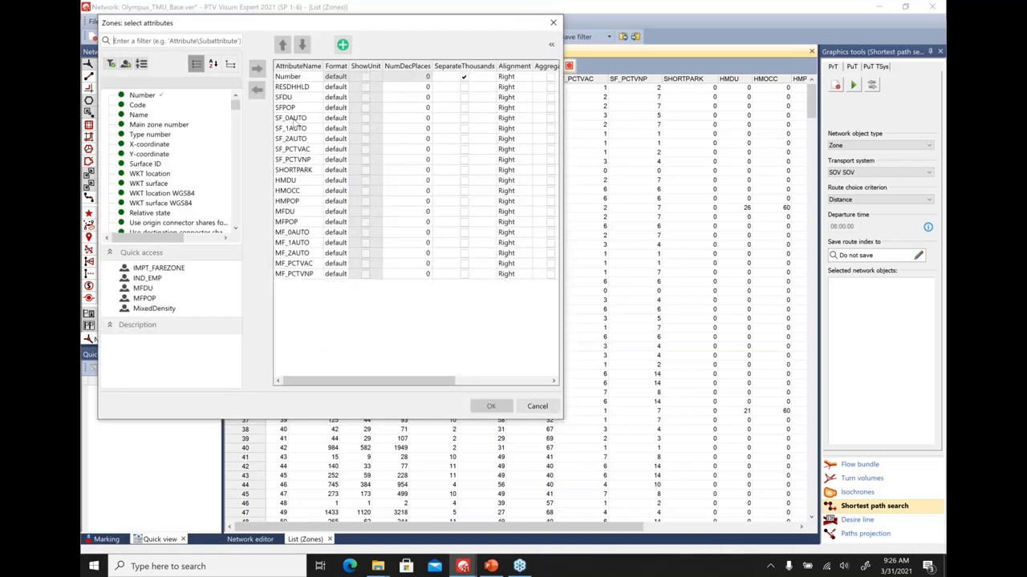
{"action": "left_click", "coordinate": [294, 118]}
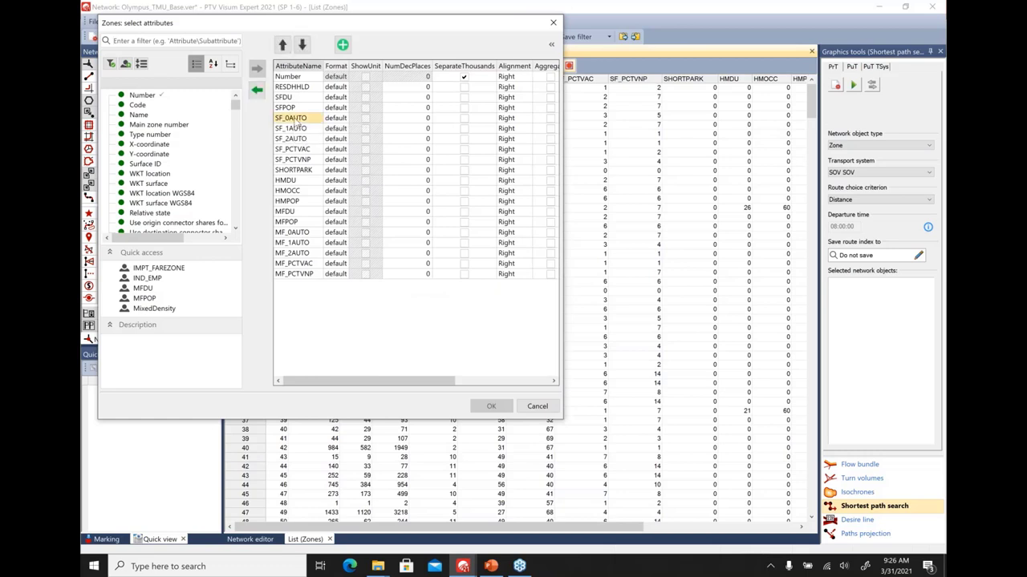
{"action": "left_click", "coordinate": [303, 160], "text": "shift"}
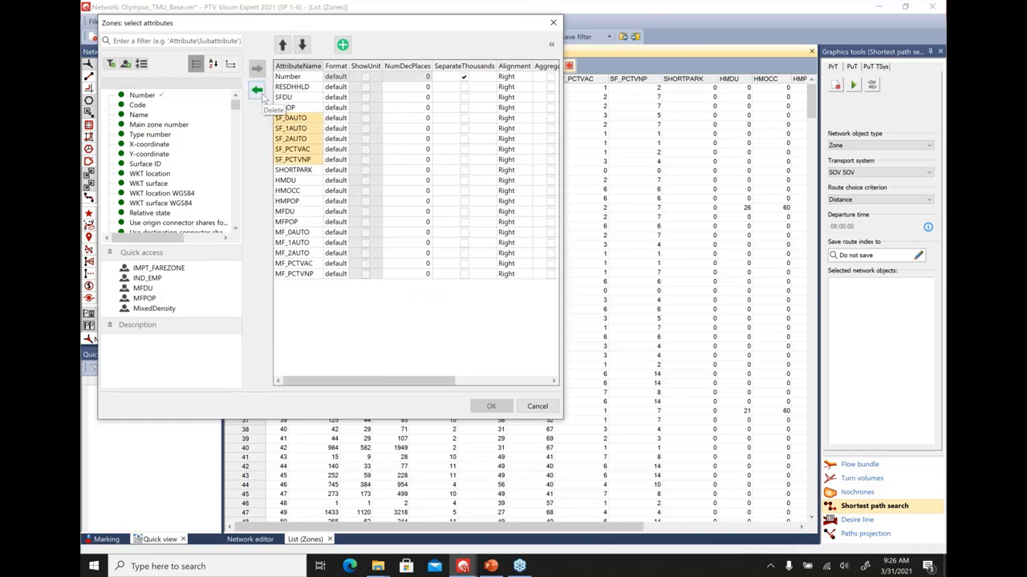
{"action": "left_click", "coordinate": [260, 93]}
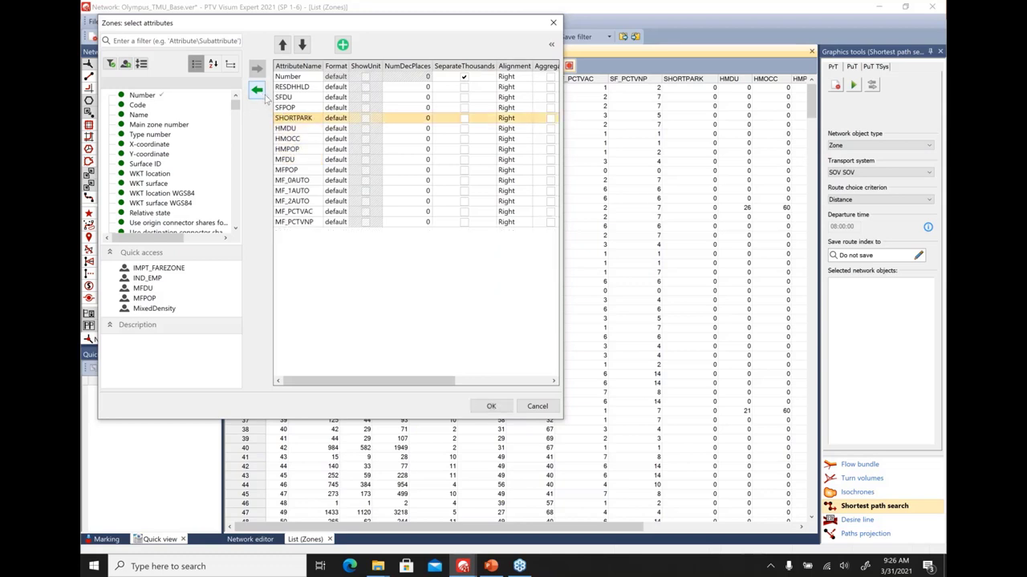
{"action": "left_click", "coordinate": [257, 89]}
{"action": "left_click", "coordinate": [291, 171]}
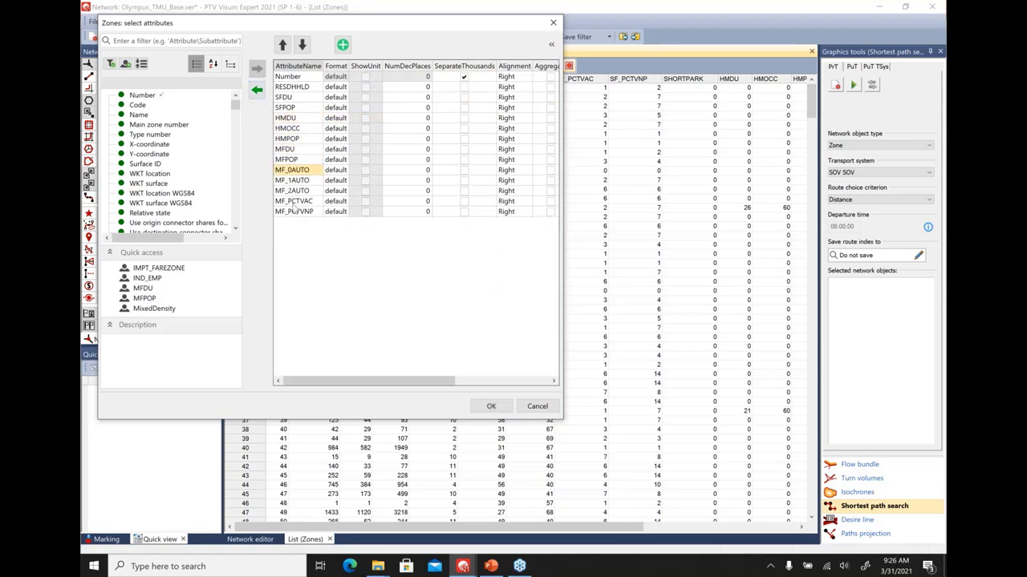
{"action": "left_click", "coordinate": [293, 208], "text": "shift"}
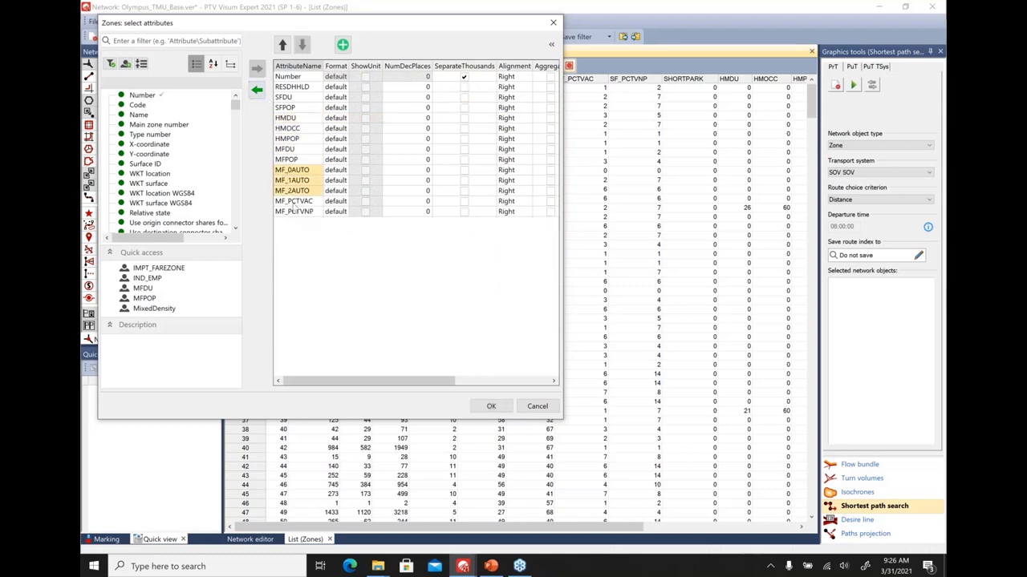
{"action": "left_click", "coordinate": [256, 90]}
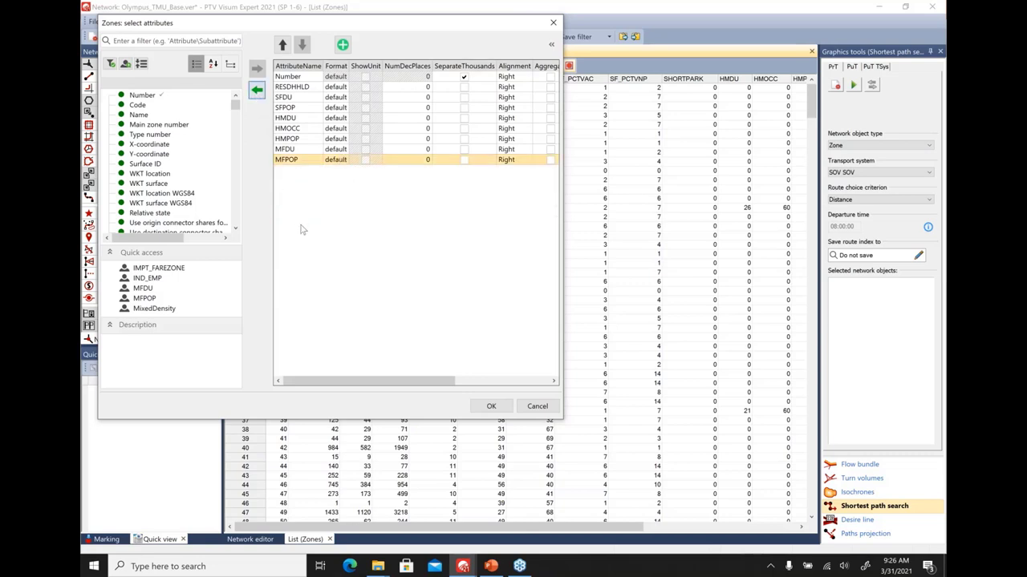
{"action": "left_click", "coordinate": [488, 407]}
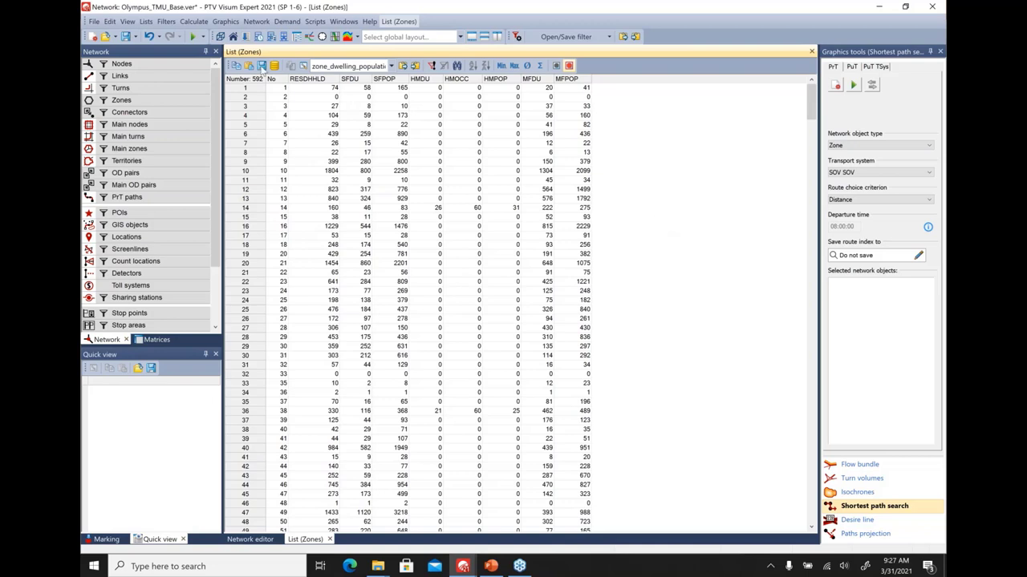
- Save the current Zones list layout as new_table_view
{"action": "left_click", "coordinate": [407, 25]}
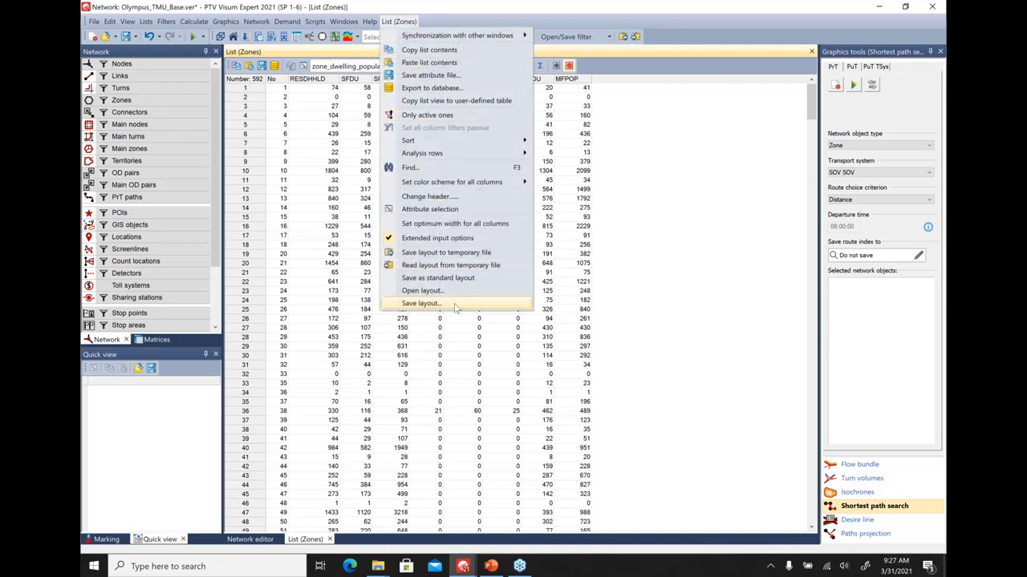
{"action": "left_click", "coordinate": [420, 303]}
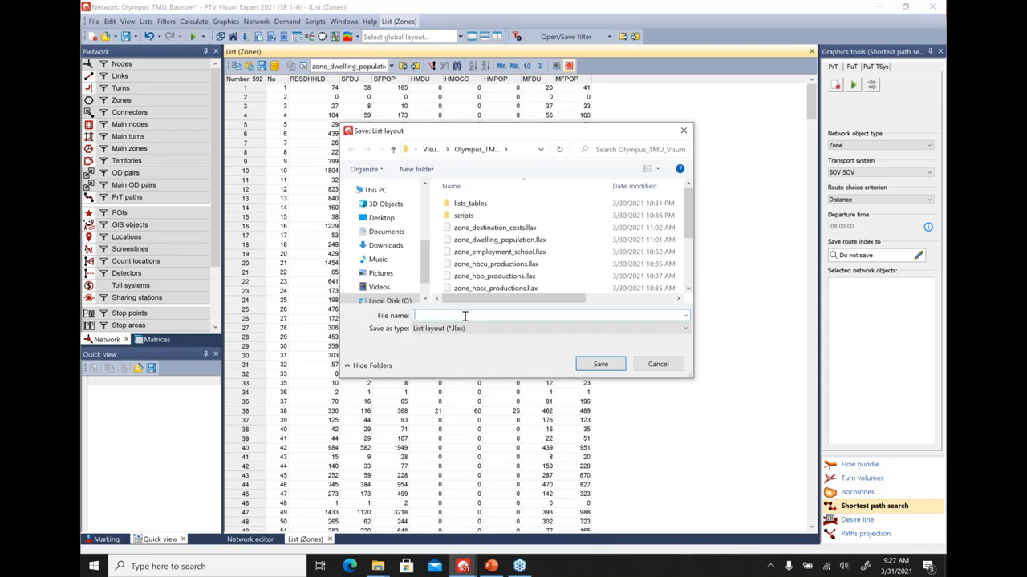
{"action": "type", "text": "new_table_view"}
{"action": "left_click", "coordinate": [600, 366]}
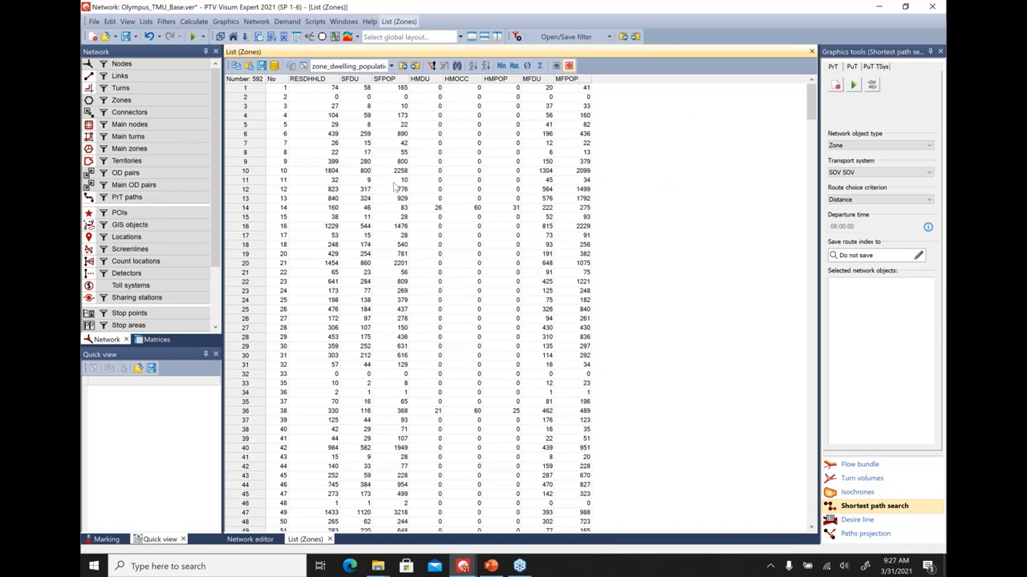
- Switch the Zones list to the zone_employment_school layout, and return it to the new_table_view layout
{"action": "left_click", "coordinate": [395, 66]}
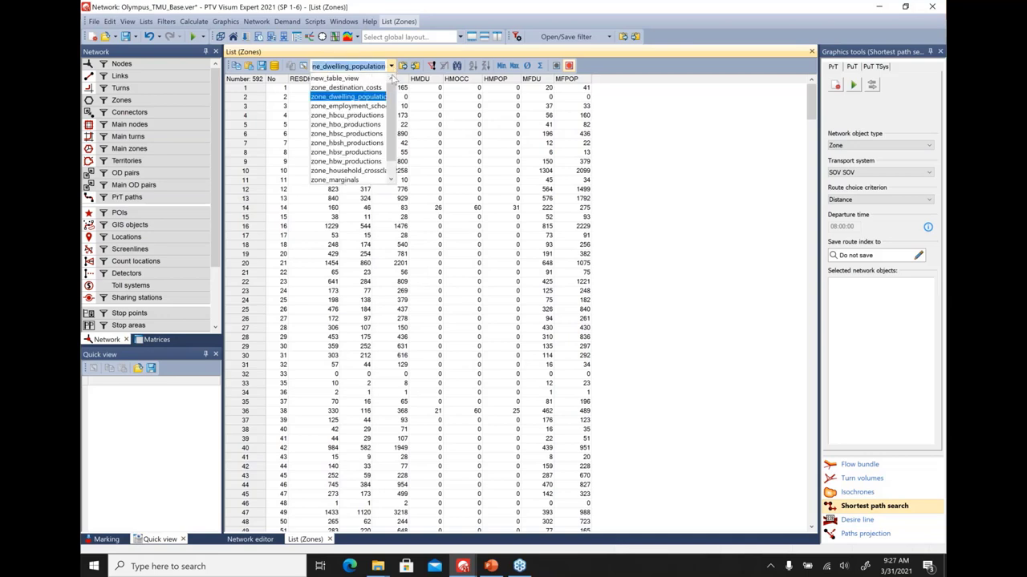
{"action": "left_click", "coordinate": [372, 113]}
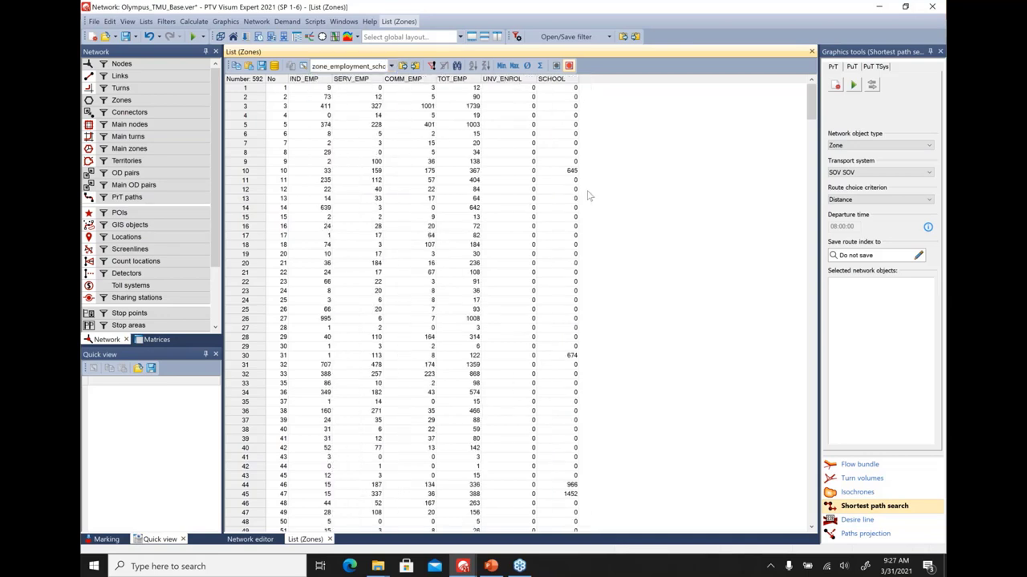
{"action": "left_click", "coordinate": [391, 66]}
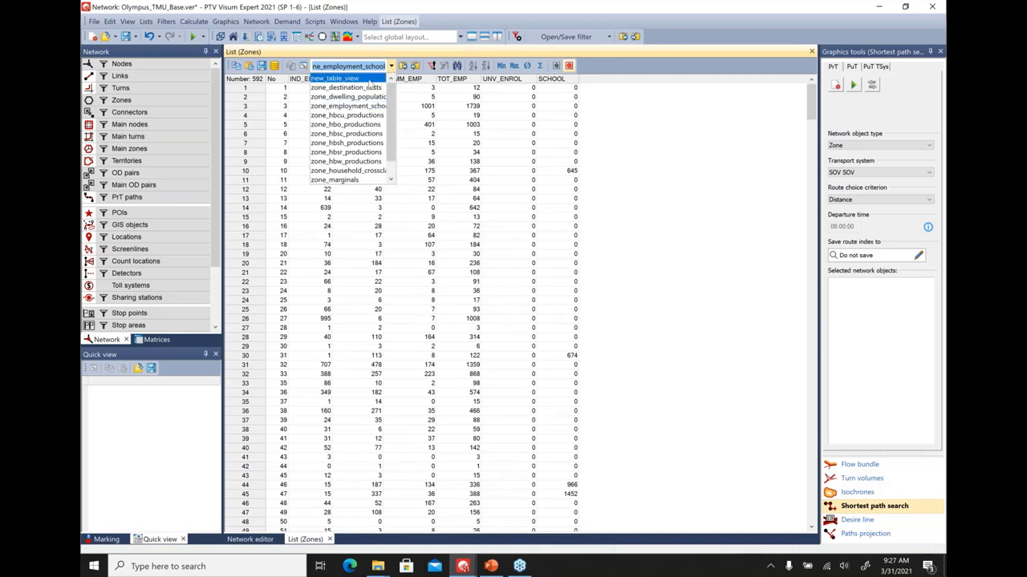
{"action": "left_click", "coordinate": [370, 81]}
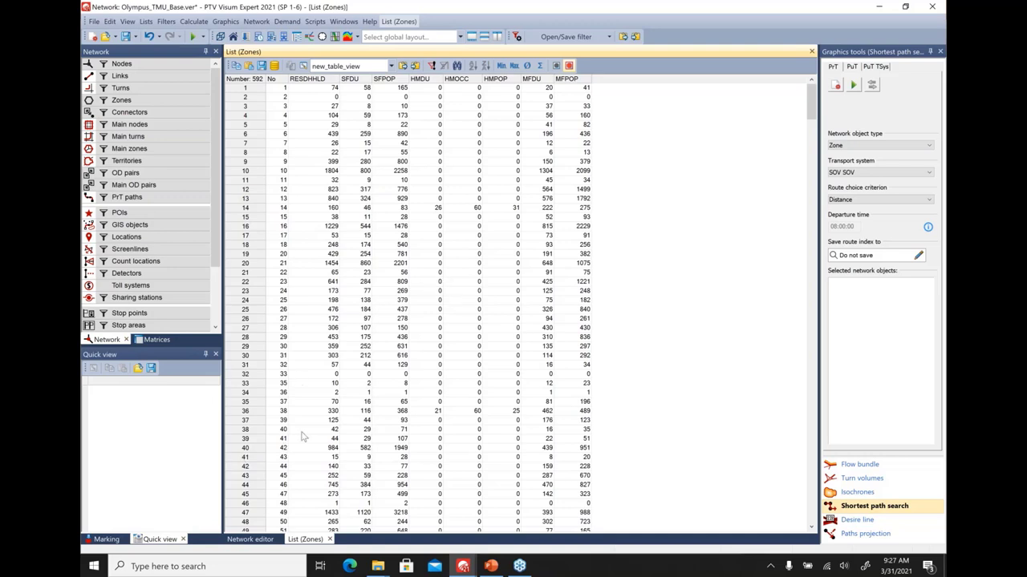
- Activate the Links network object and open the Links list
{"action": "left_click", "coordinate": [169, 80]}
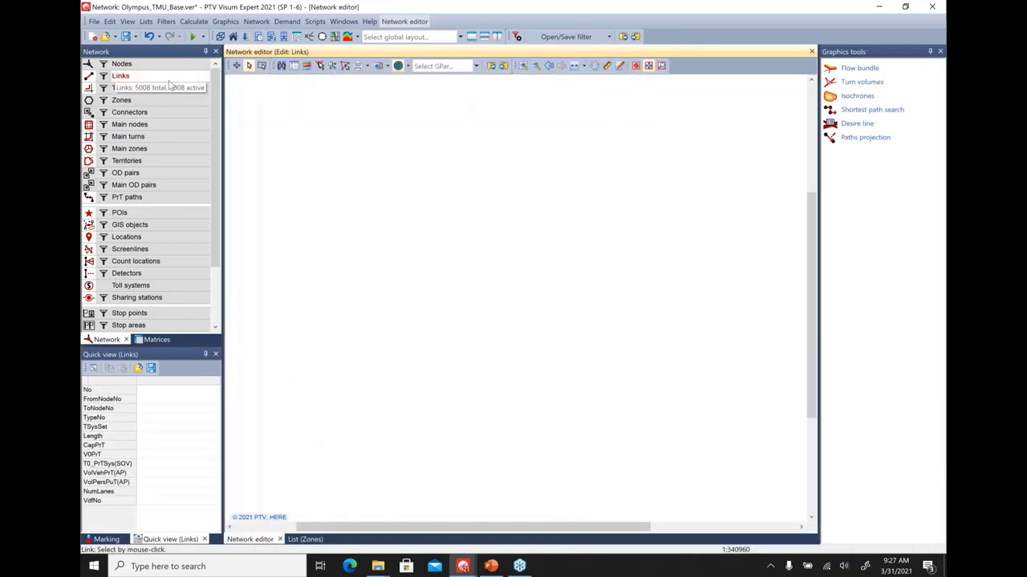
{"action": "left_click", "coordinate": [146, 22]}
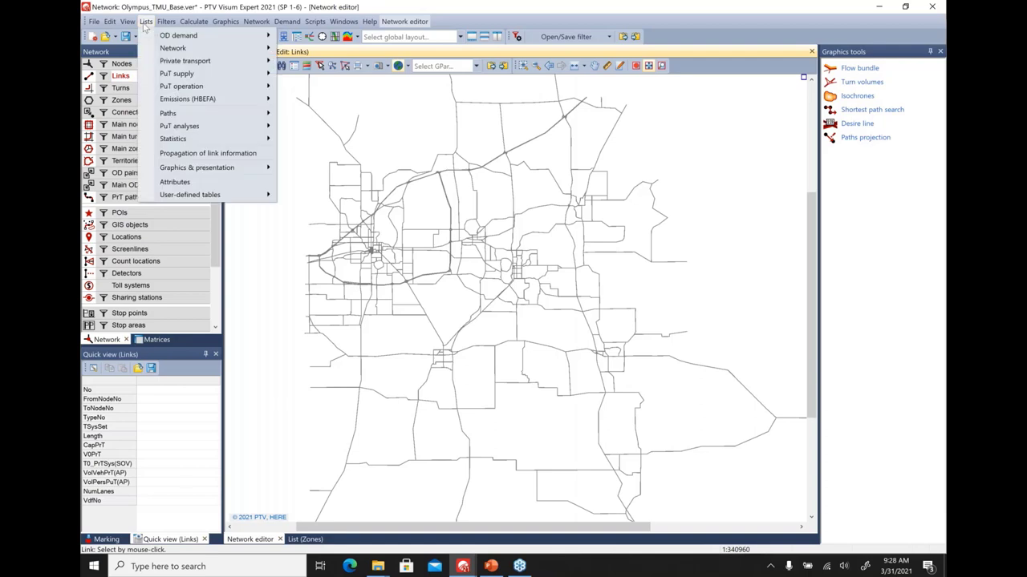
{"action": "mouse_move", "coordinate": [184, 48]}
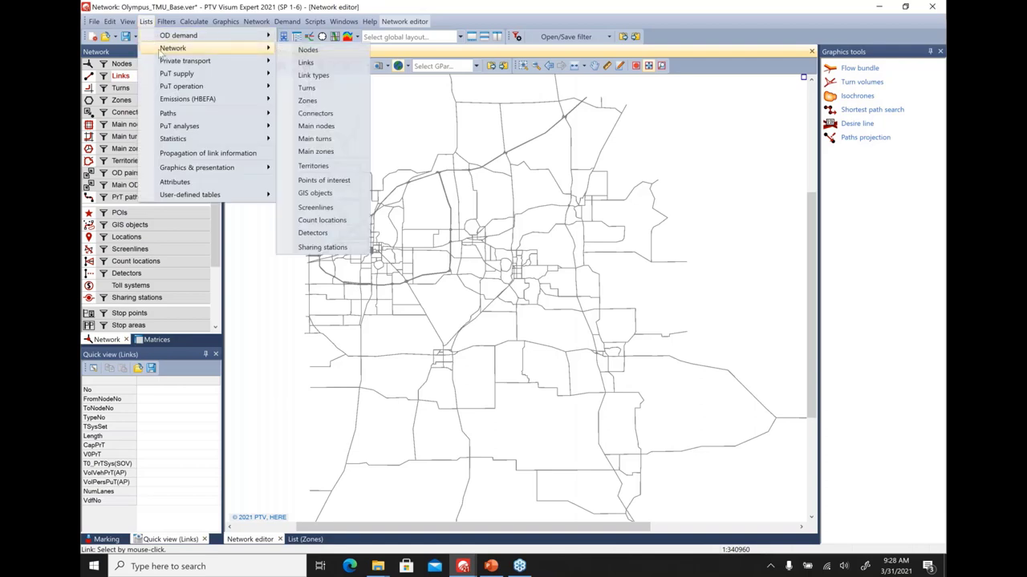
{"action": "left_click", "coordinate": [334, 62]}
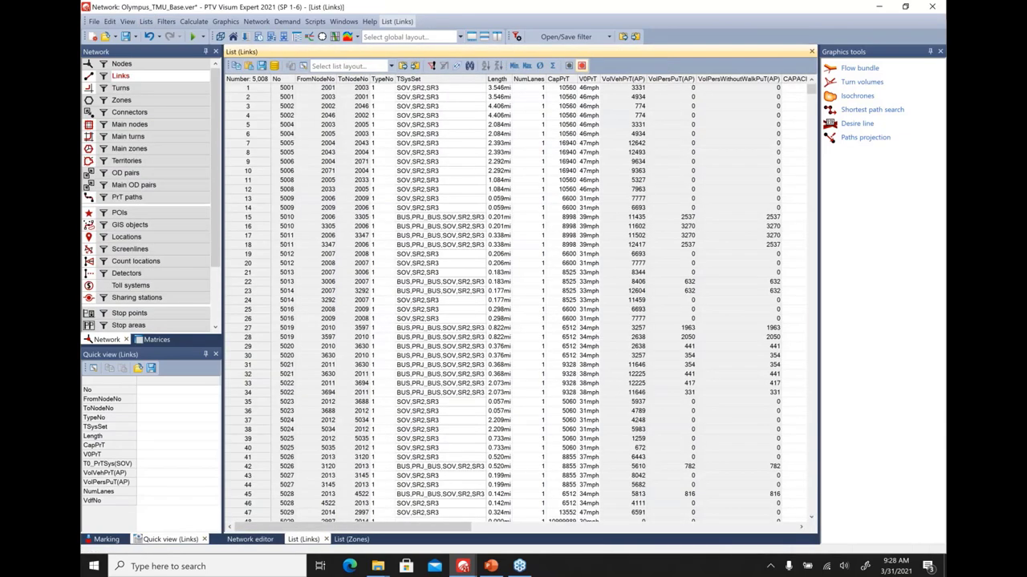
- In the Links list's attribute selection, remove the attributes from Volume PuT [Pers] (AP) through IMPT_TOLL_ID
{"action": "left_click", "coordinate": [303, 66]}
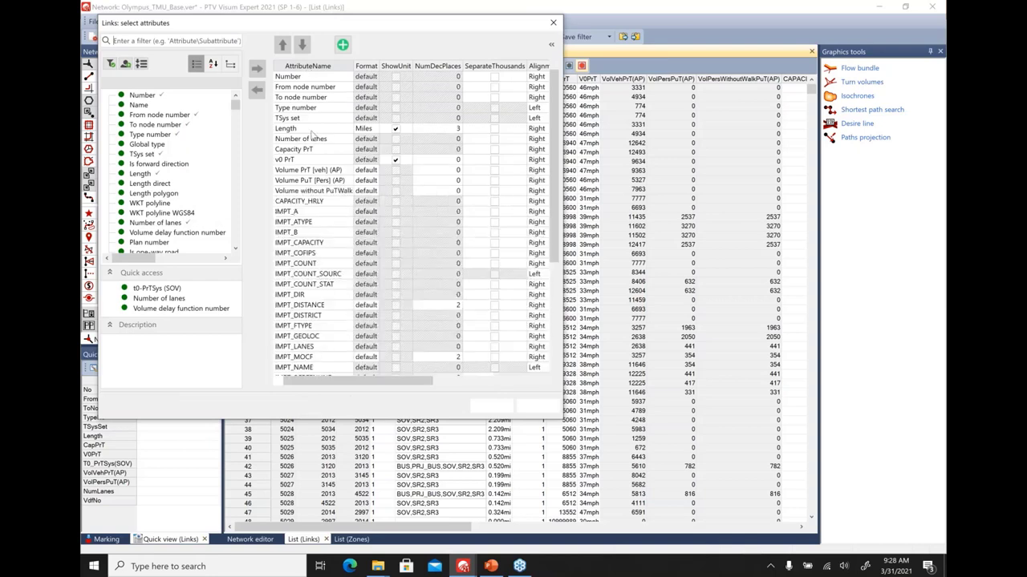
{"action": "left_click", "coordinate": [304, 180]}
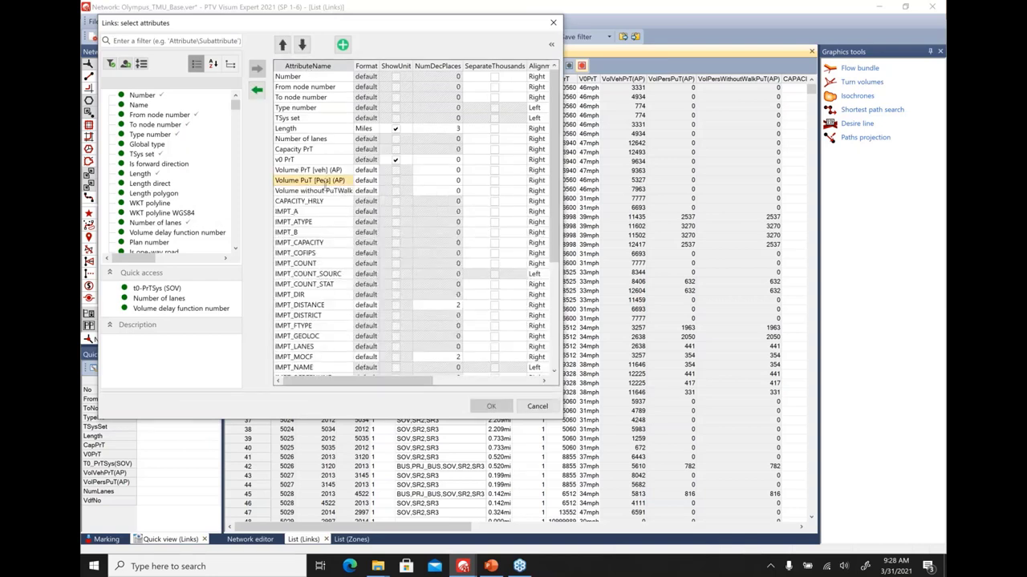
{"action": "scroll", "coordinate": [556, 218], "scroll_direction": "down", "scroll_amount": 5}
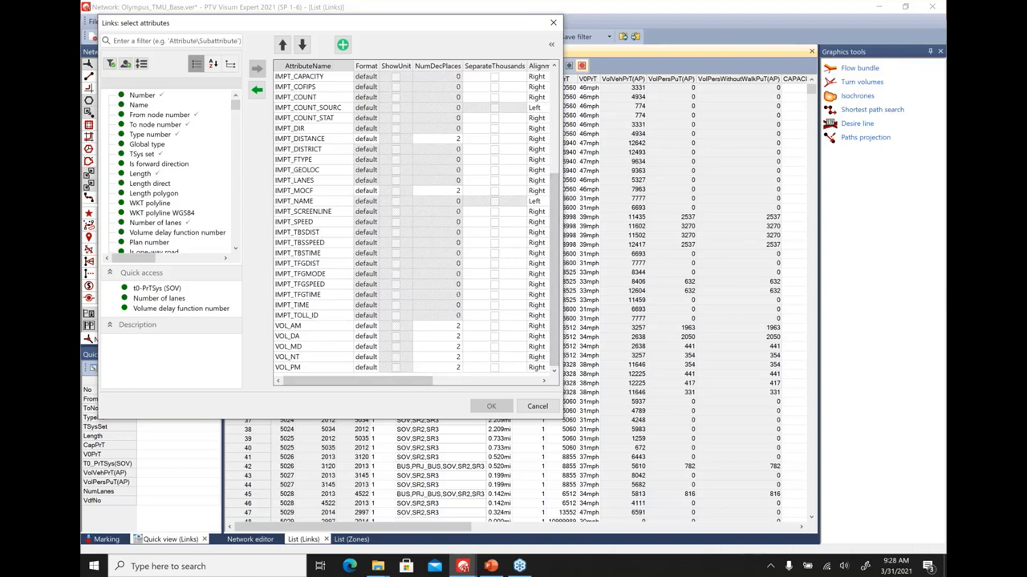
{"action": "left_click_drag", "start_coordinate": [305, 77], "coordinate": [304, 315]}
{"action": "left_click", "coordinate": [257, 90]}
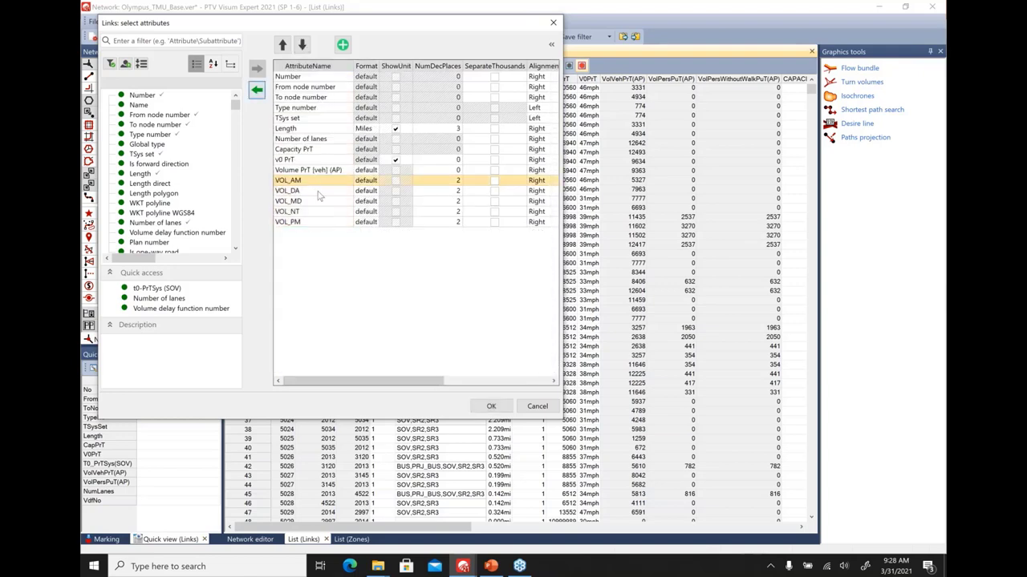
- Remove TSys set, Length, Number of lanes, Capacity PrT and v0 PrT from the selected link attributes
{"action": "left_click", "coordinate": [321, 109]}
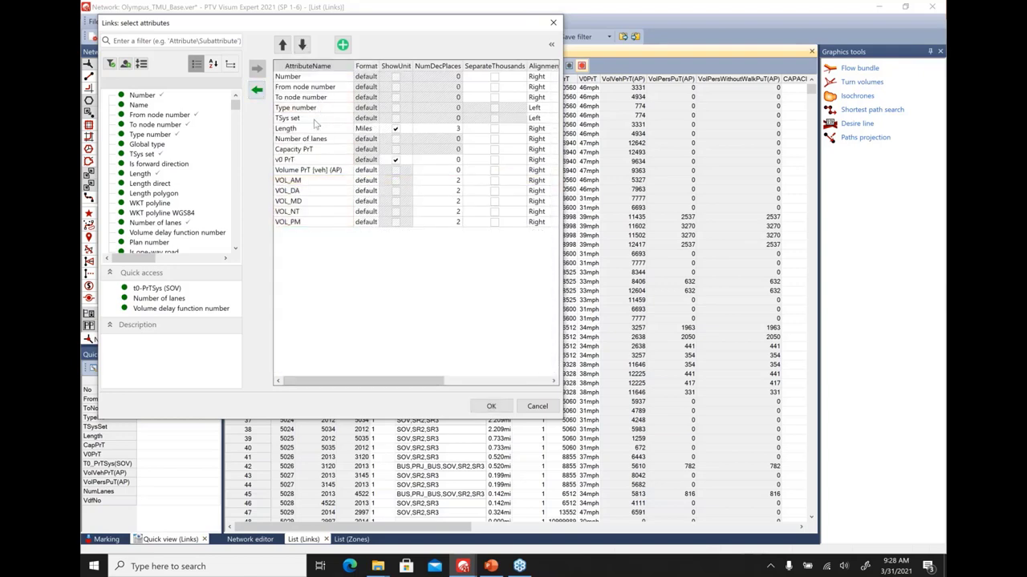
{"action": "left_click", "coordinate": [321, 118]}
{"action": "left_click", "coordinate": [321, 162], "text": "shift"}
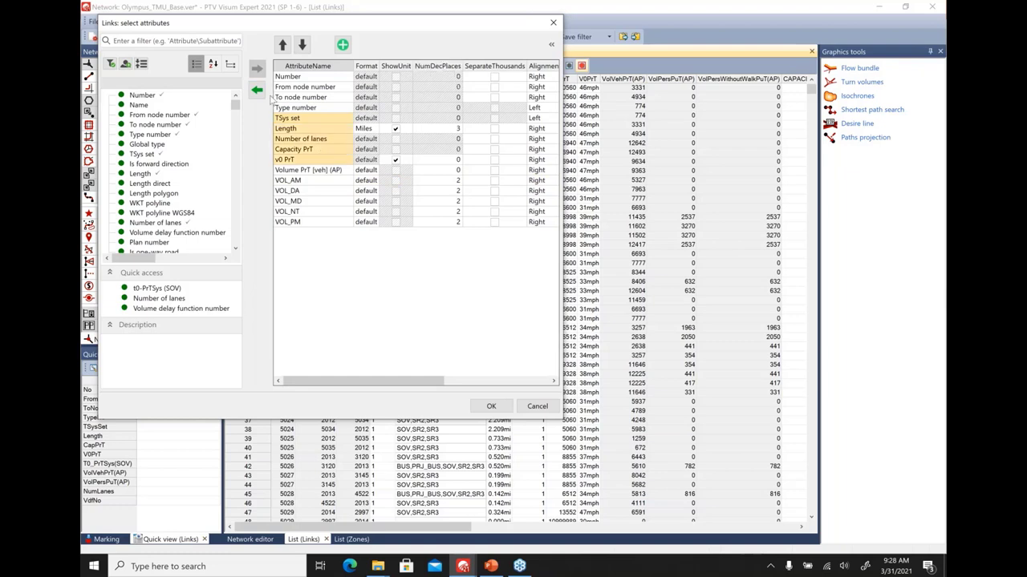
{"action": "left_click", "coordinate": [256, 91]}
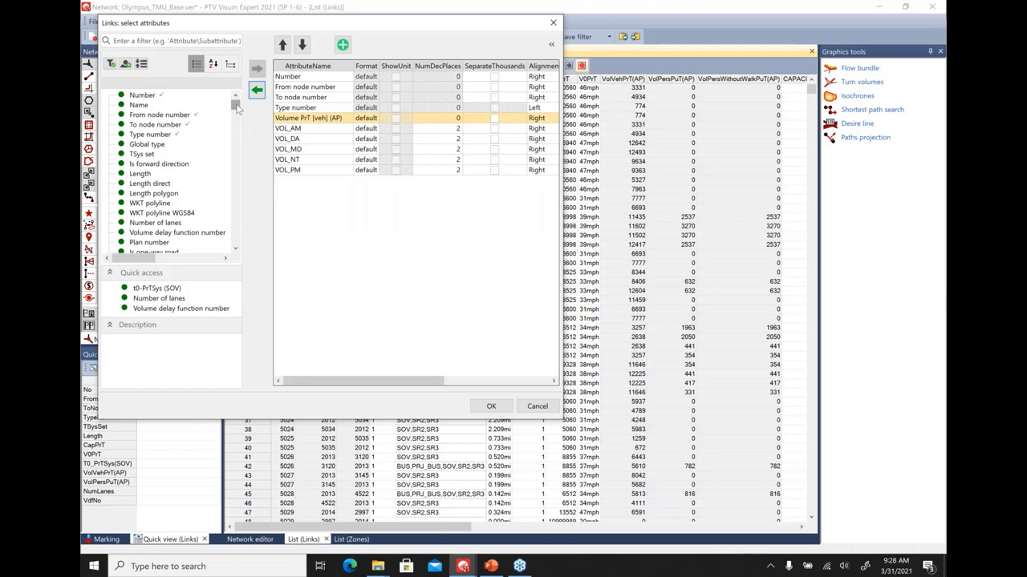
- Add IMPT_FTYPE to the selected link attributes and move it directly above Volume PrT [veh] (AP)
{"action": "left_click_drag", "start_coordinate": [237, 109], "coordinate": [238, 227]}
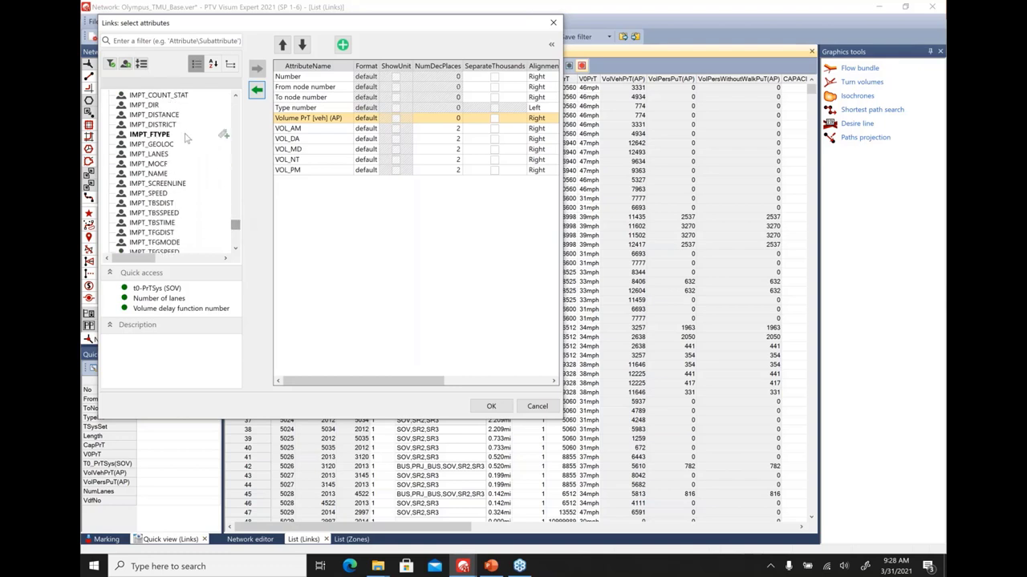
{"action": "left_click", "coordinate": [152, 135]}
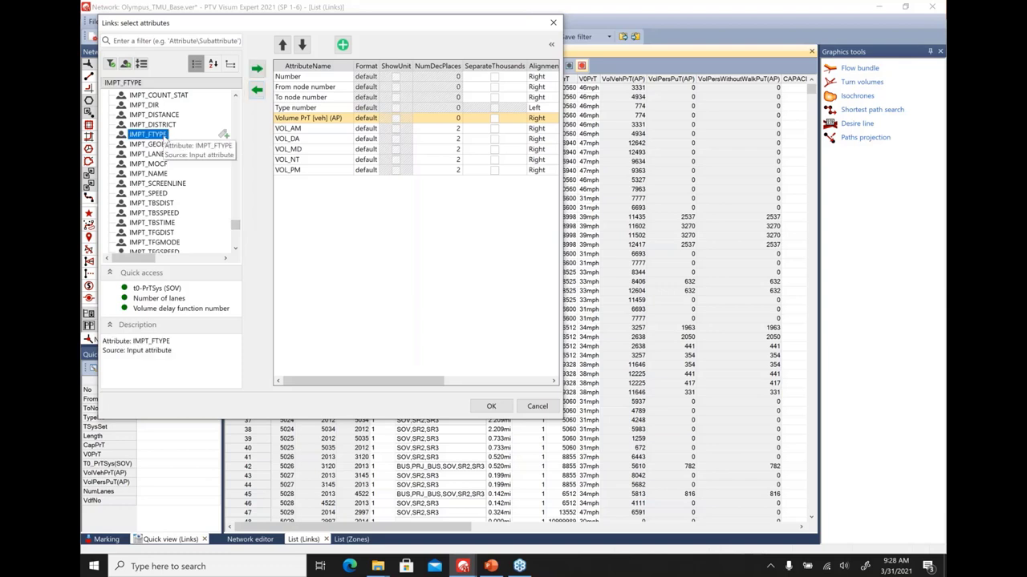
{"action": "left_click", "coordinate": [257, 69]}
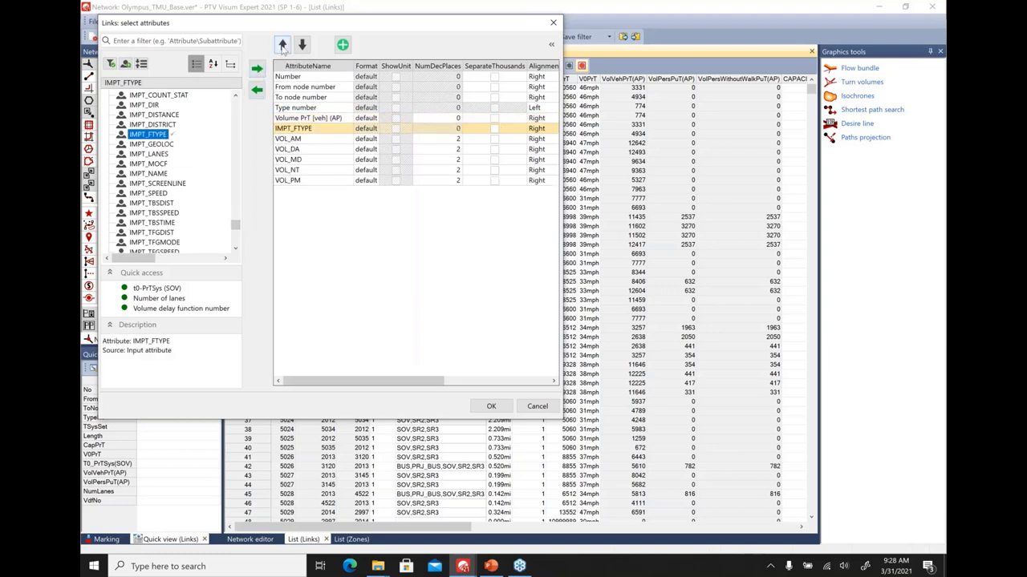
{"action": "left_click", "coordinate": [282, 45]}
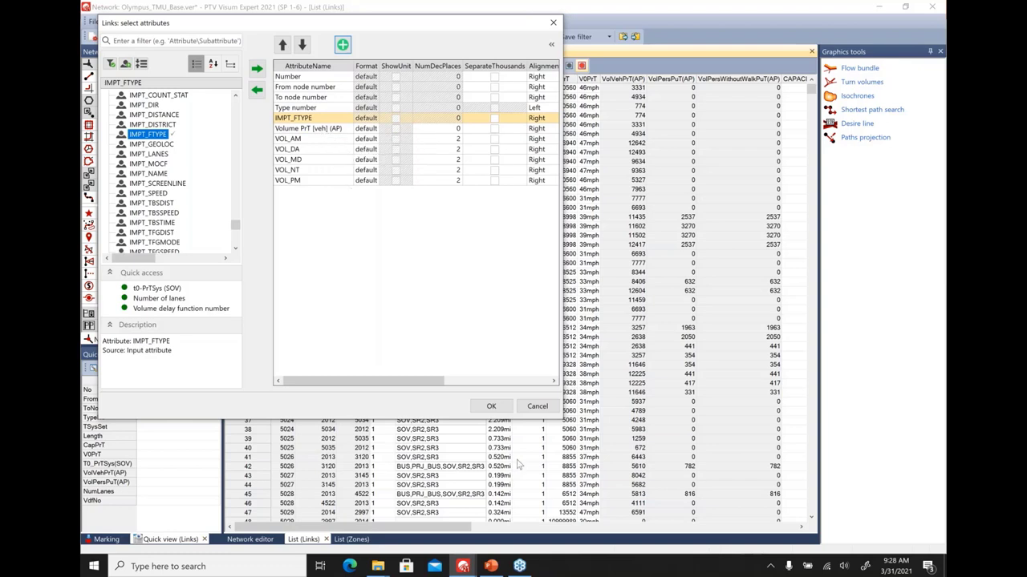
- Aggregate the Links list by IMPT_FTYPE, leaving Volume PrT [veh] (AP) on the Sum function, and apply the attribute selection
{"action": "left_click_drag", "start_coordinate": [566, 418], "coordinate": [684, 412]}
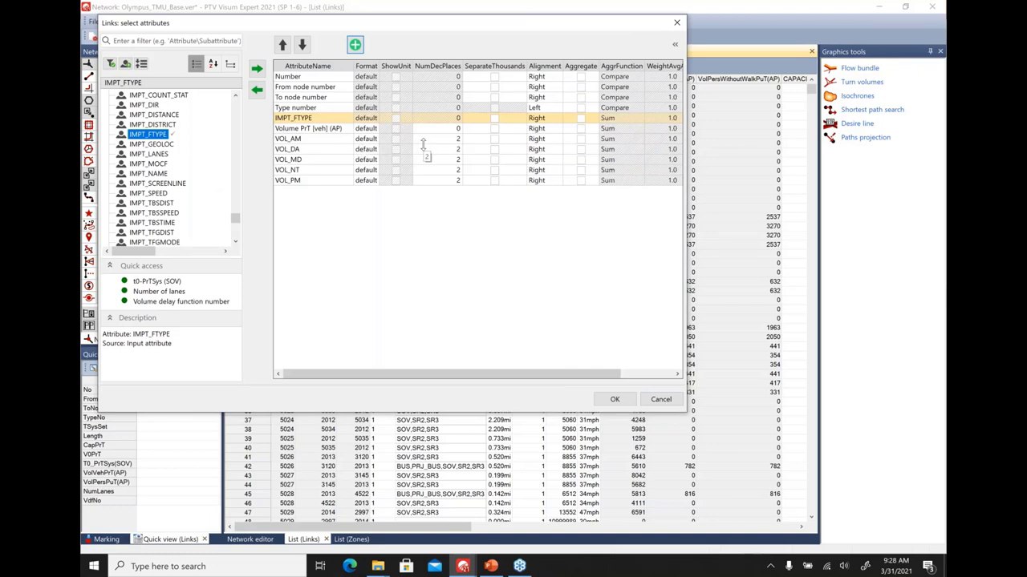
{"action": "left_click", "coordinate": [581, 120]}
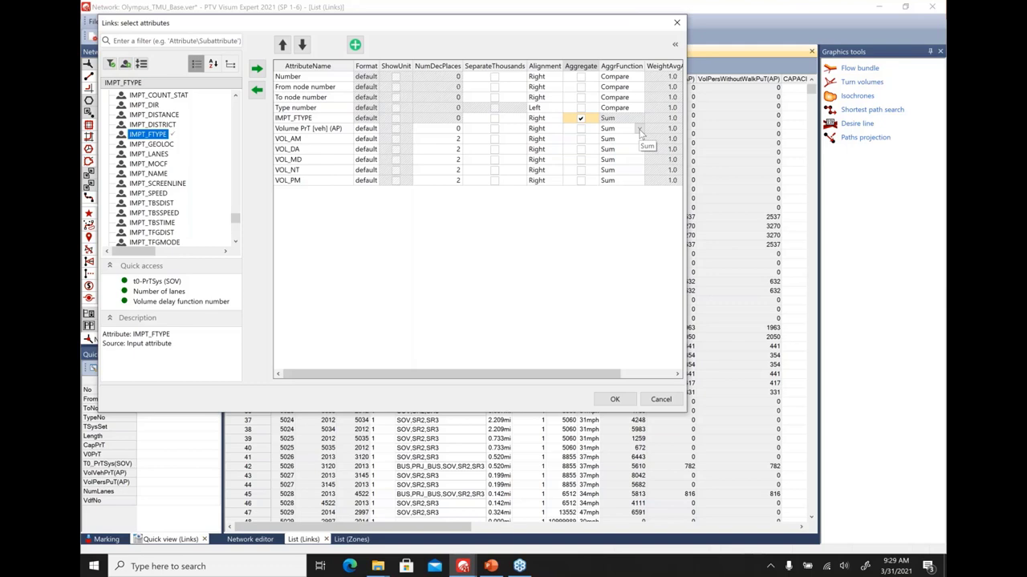
{"action": "left_click", "coordinate": [640, 130]}
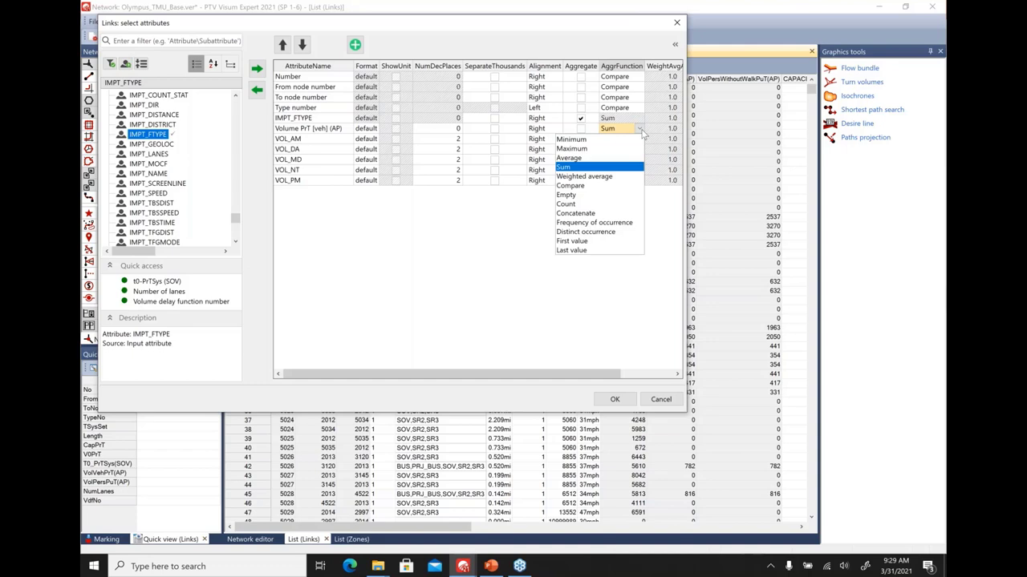
{"action": "left_click", "coordinate": [425, 224]}
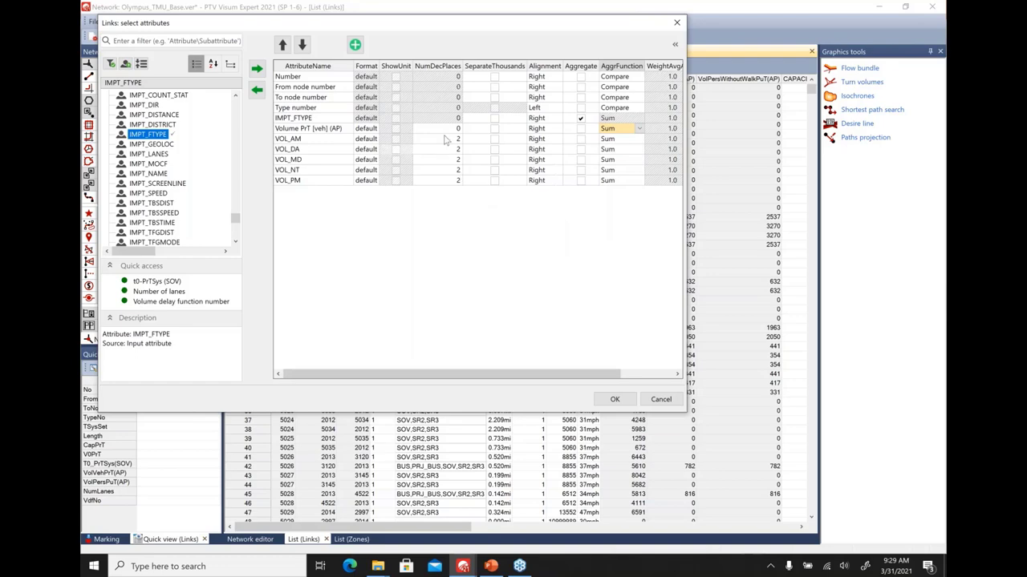
{"action": "left_click", "coordinate": [614, 400]}
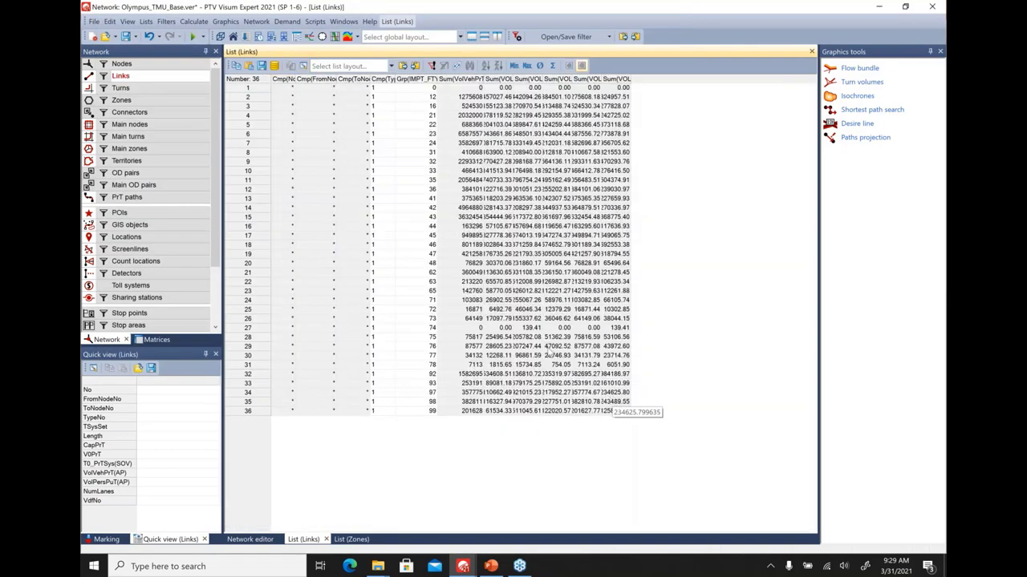
- Widen the Grp(IMPT_FTYPE) column, then set the optimum width for all columns of the Links list
{"action": "left_click_drag", "start_coordinate": [437, 79], "coordinate": [454, 78]}
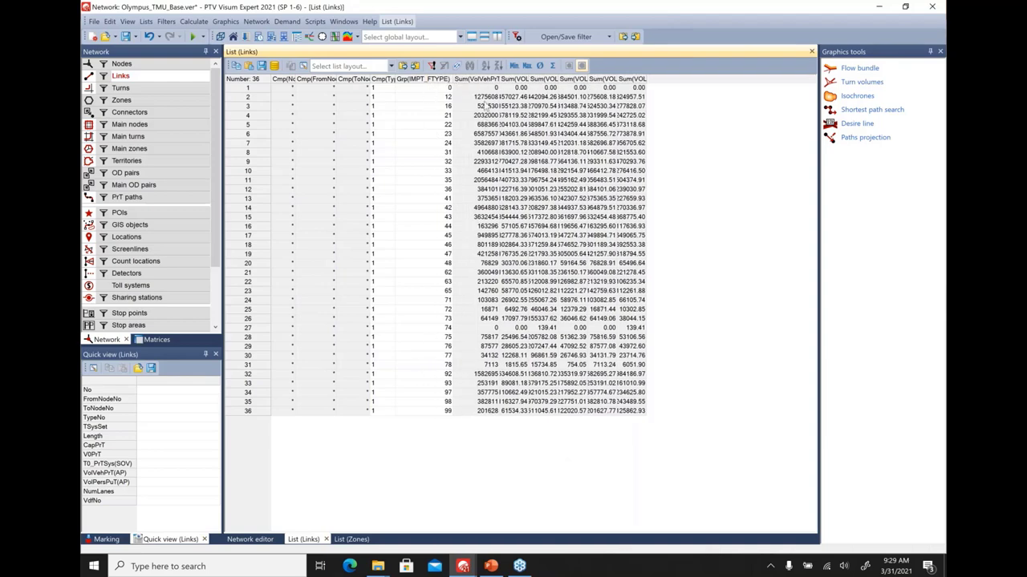
{"action": "left_click", "coordinate": [249, 80]}
{"action": "right_click", "coordinate": [283, 79]}
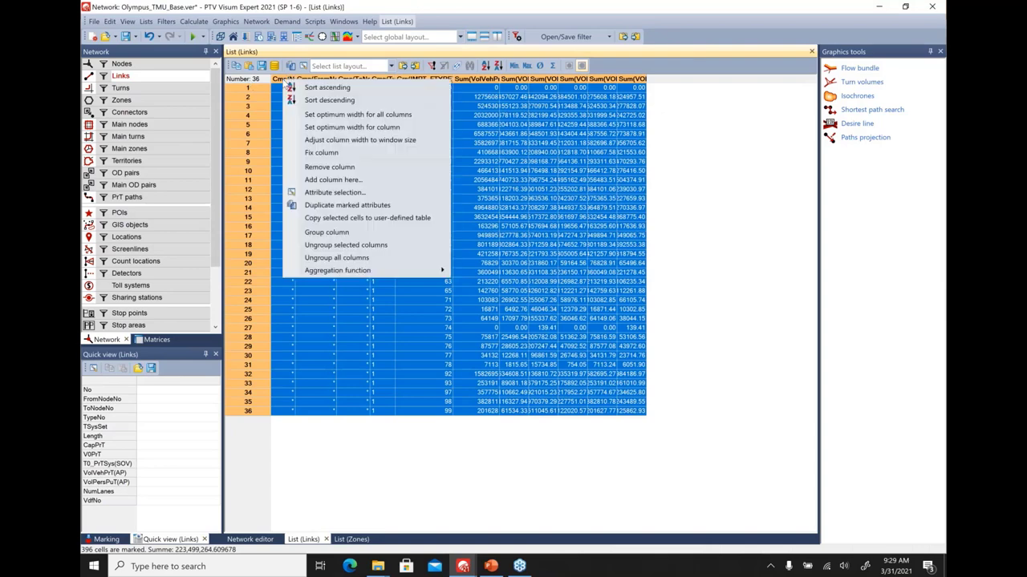
{"action": "left_click", "coordinate": [320, 114]}
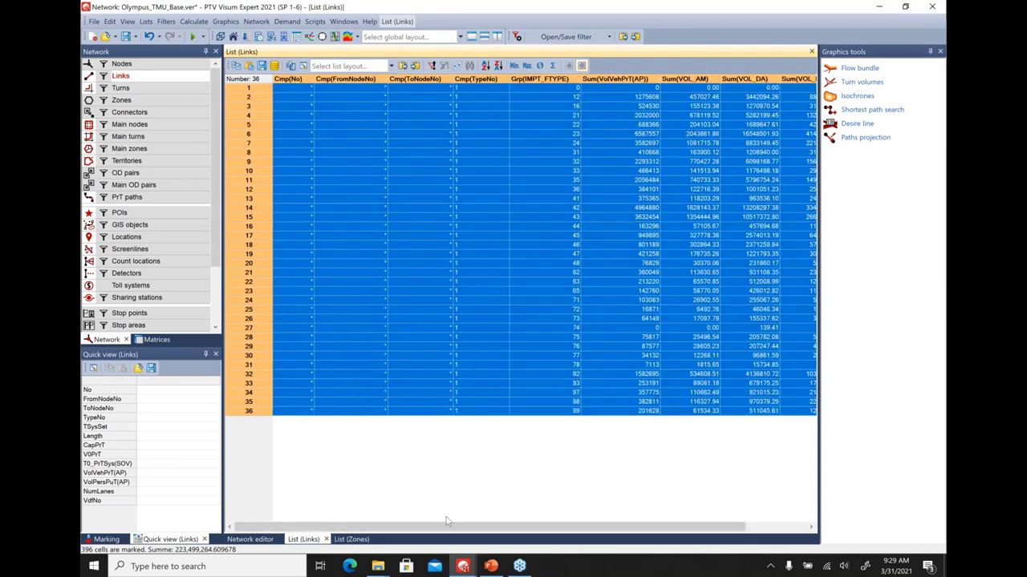
{"action": "scroll", "coordinate": [451, 531], "scroll_direction": "right", "scroll_amount": 5}
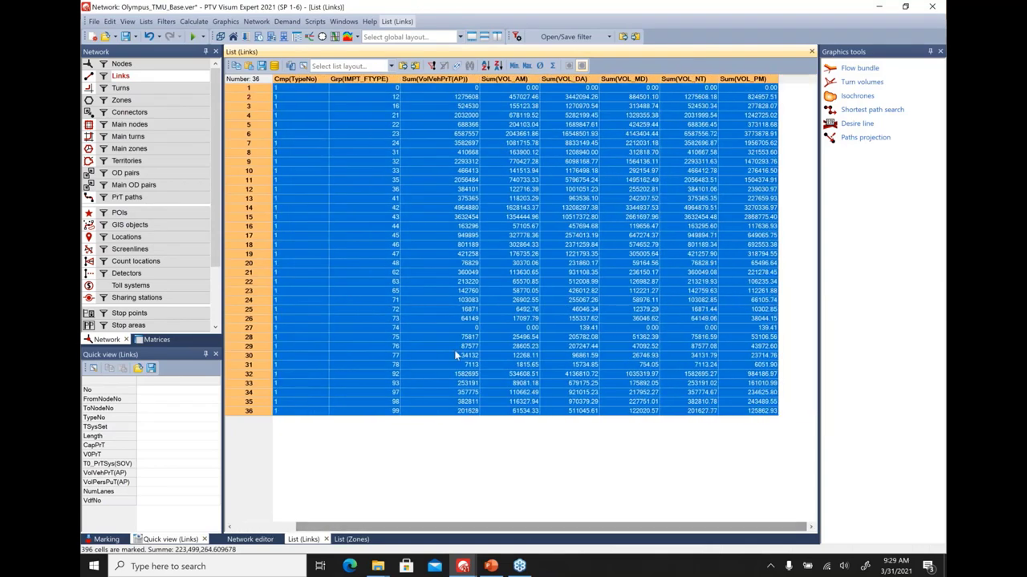
- Copy all rows of the Links list from the Grp(IMPT_FTYPE) column through Sum(VOL_PM)
{"action": "left_click", "coordinate": [384, 112]}
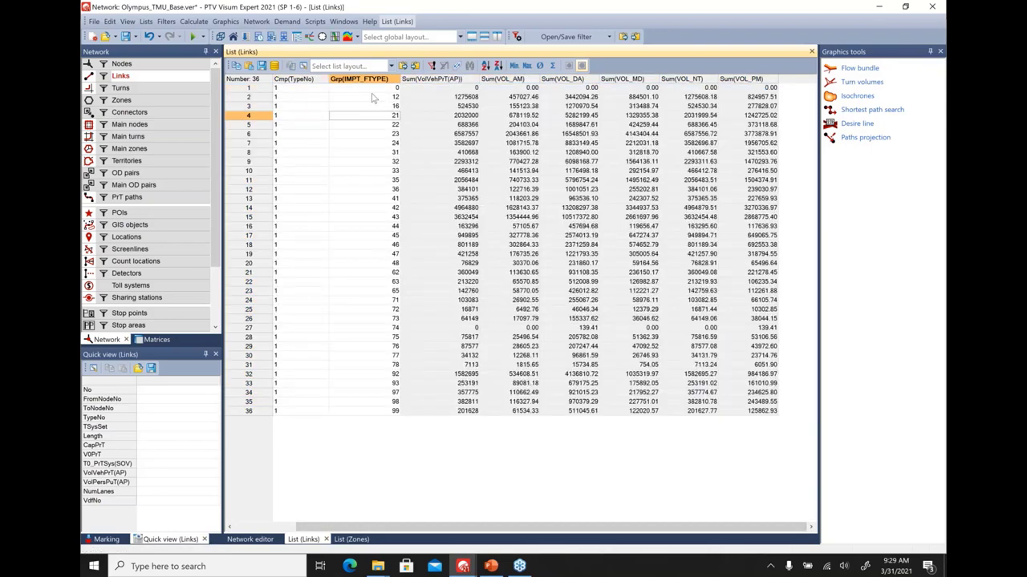
{"action": "left_click_drag", "start_coordinate": [371, 98], "coordinate": [398, 439]}
{"action": "left_click", "coordinate": [398, 439]}
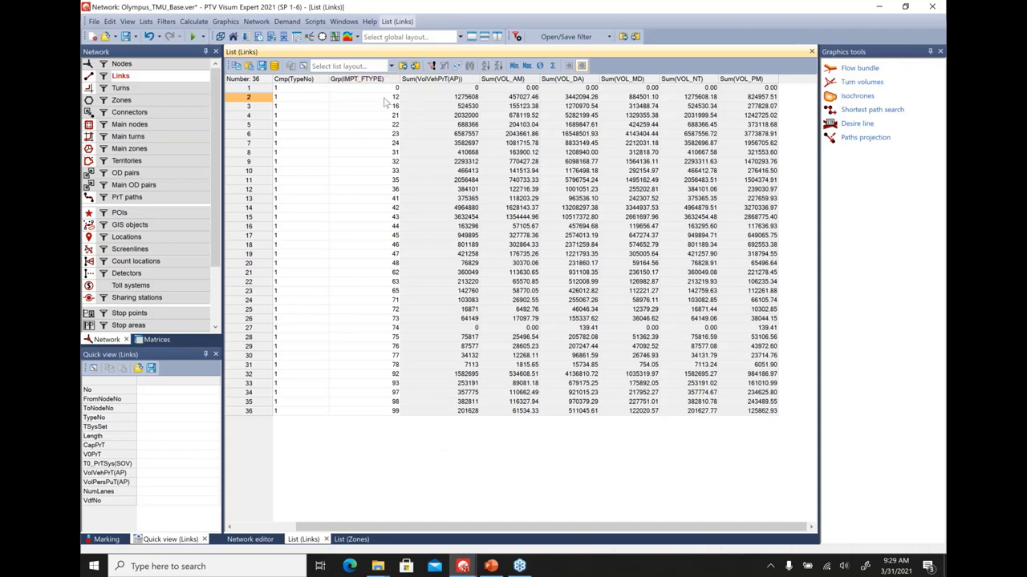
{"action": "left_click_drag", "start_coordinate": [385, 88], "coordinate": [746, 411]}
{"action": "right_click", "coordinate": [602, 312]}
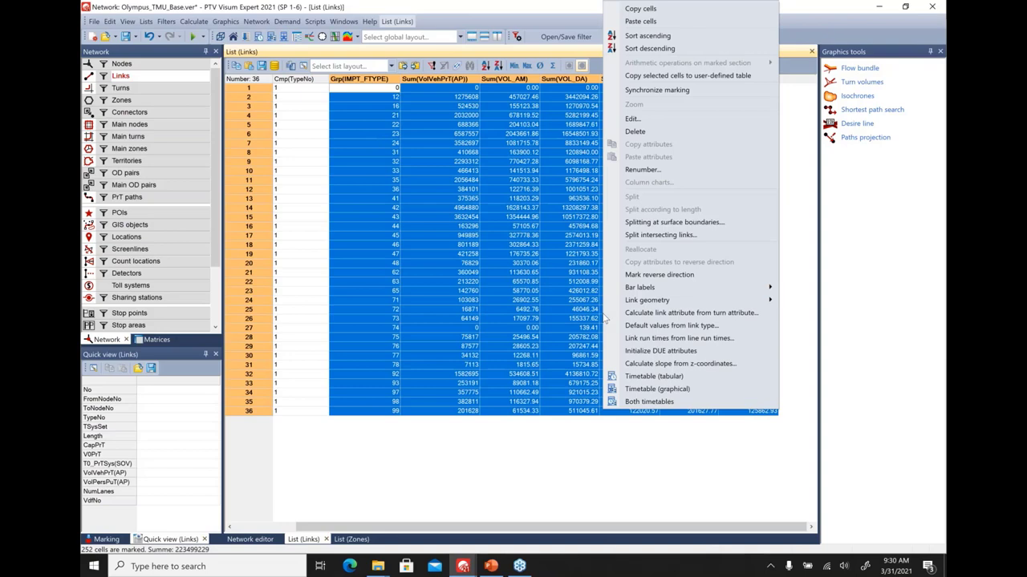
{"action": "left_click", "coordinate": [641, 10]}
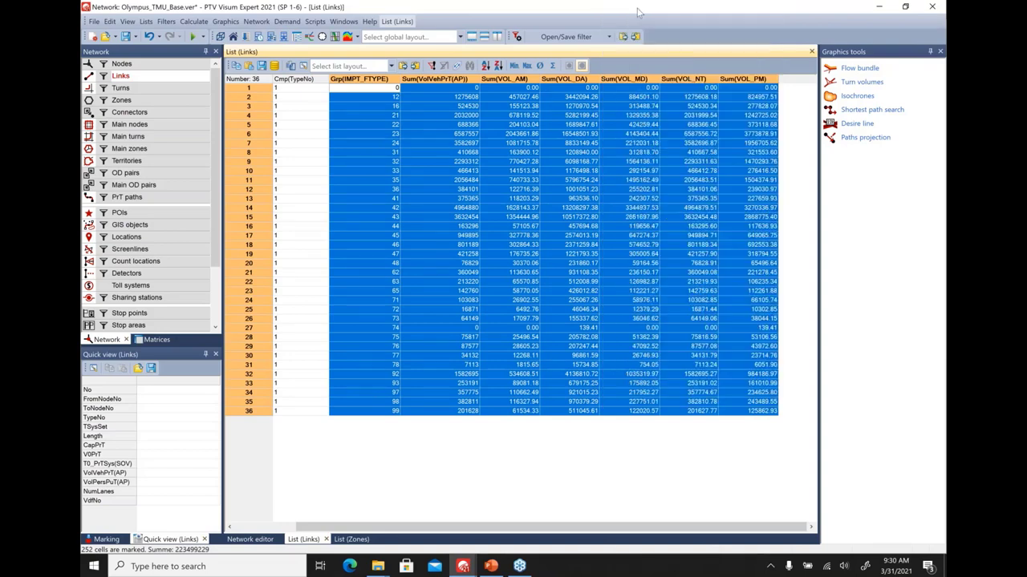
- Open Excel, create a blank workbook and paste the copied link volumes at cell A1
{"action": "left_click", "coordinate": [271, 566]}
{"action": "type", "text": "excel"}
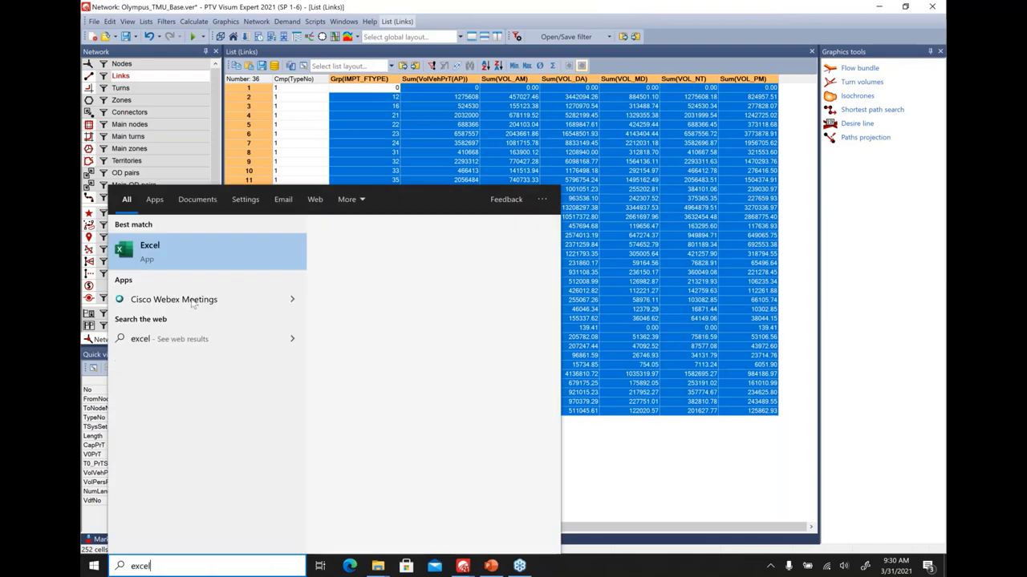
{"action": "left_click", "coordinate": [209, 250]}
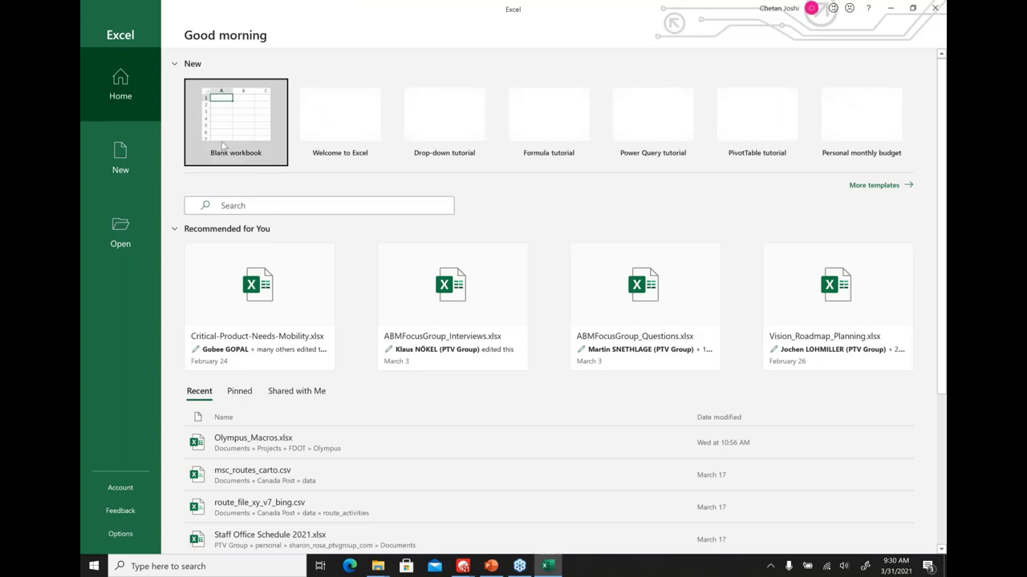
{"action": "left_click", "coordinate": [236, 120]}
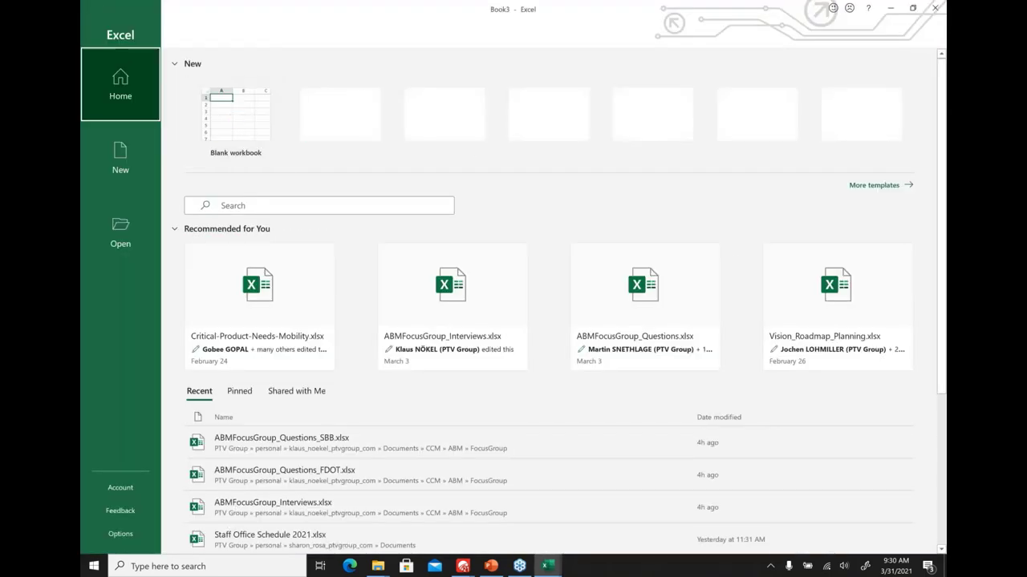
{"action": "left_click", "coordinate": [236, 120]}
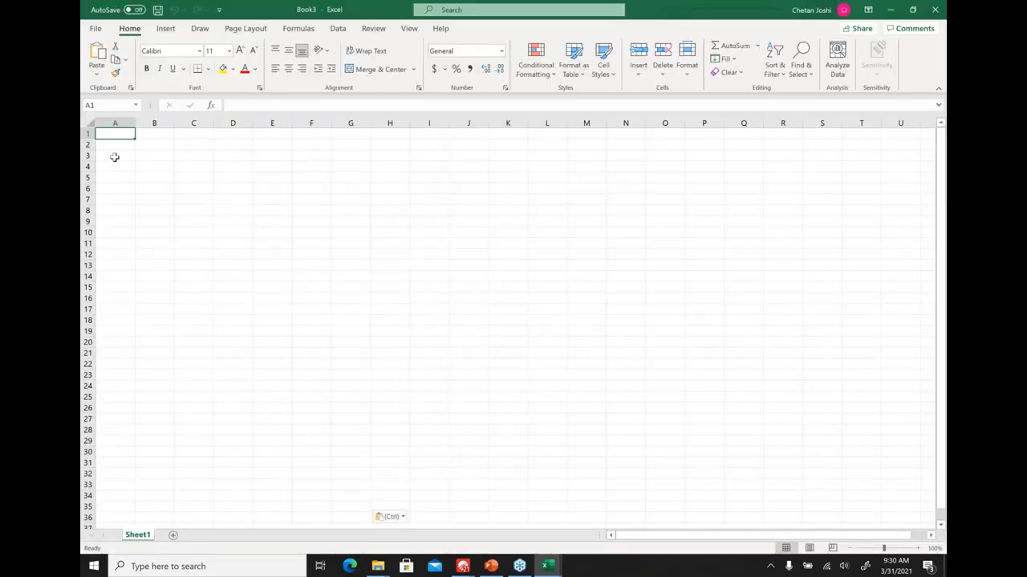
{"action": "key", "text": "ctrl+v"}
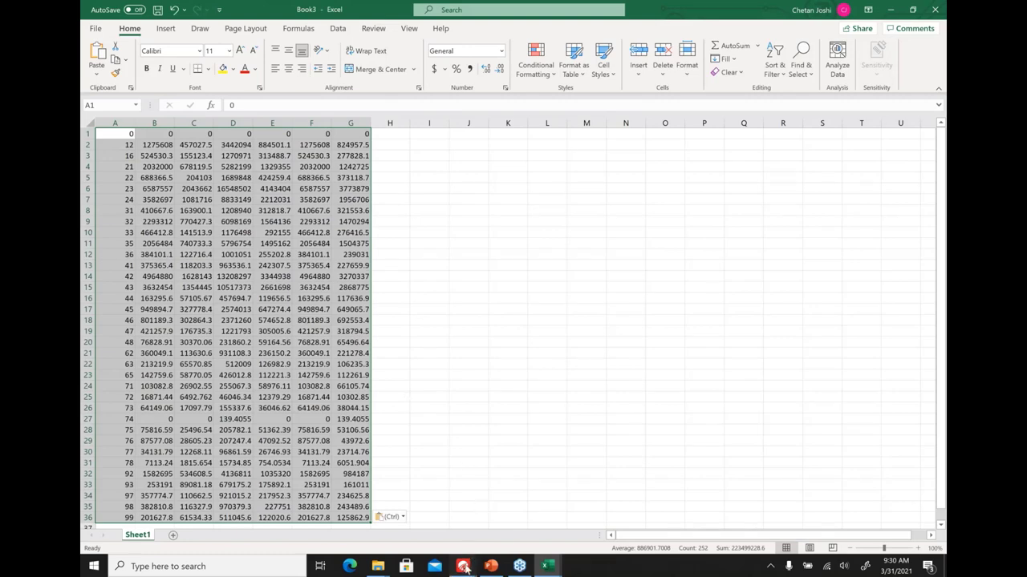
- Switch back to PTV Visum and copy the Zones list to the clipboard with key attributes added automatically and semicolon separator
{"action": "mouse_move", "coordinate": [466, 566]}
{"action": "left_click", "coordinate": [443, 481]}
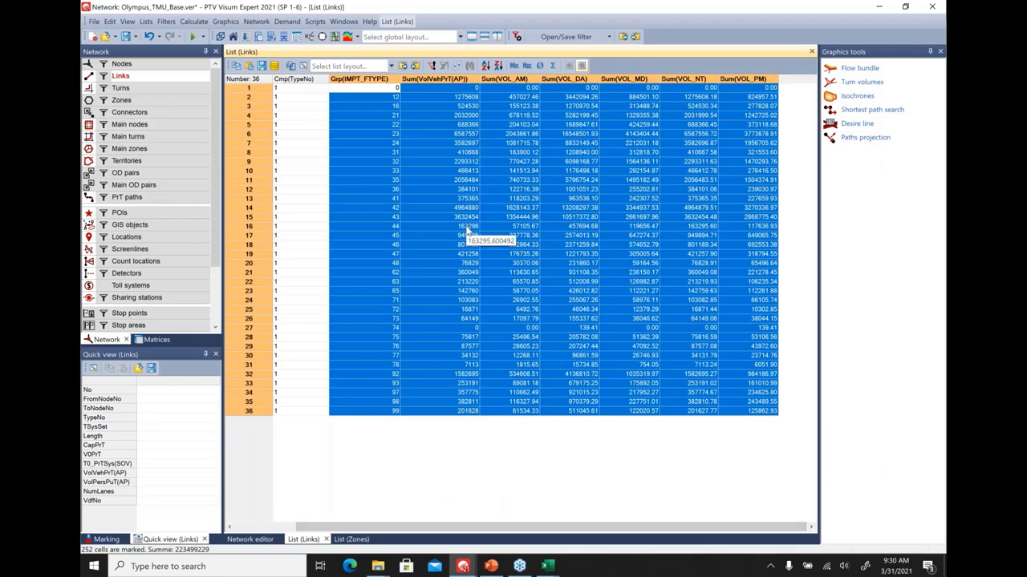
{"action": "left_click", "coordinate": [495, 447]}
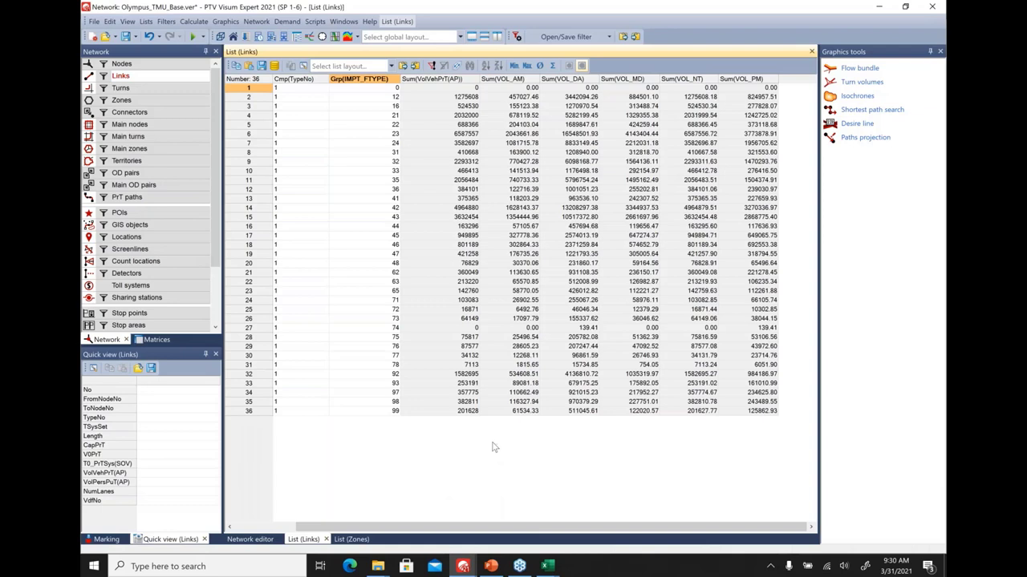
{"action": "left_click", "coordinate": [350, 539]}
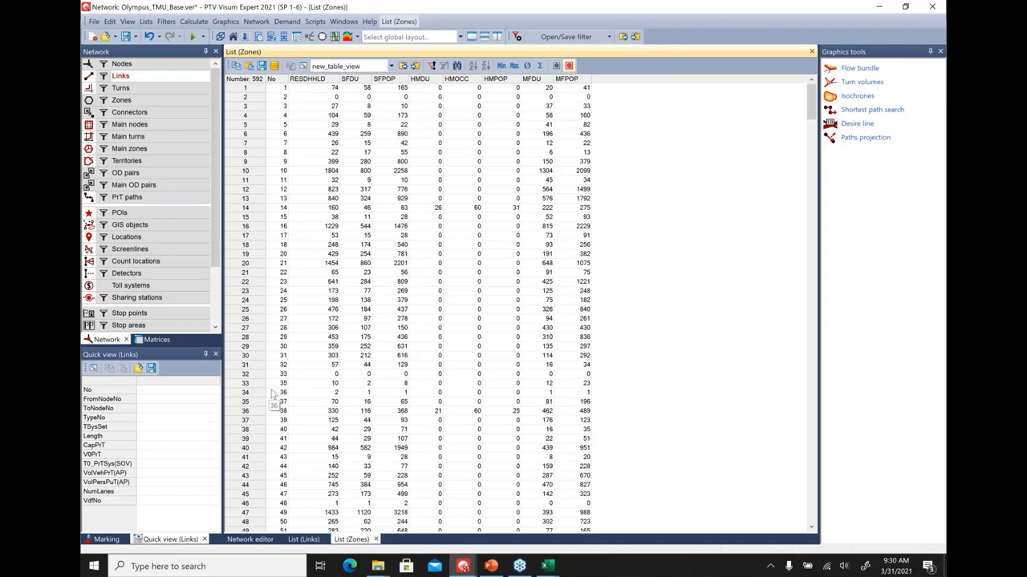
{"action": "left_click", "coordinate": [235, 66]}
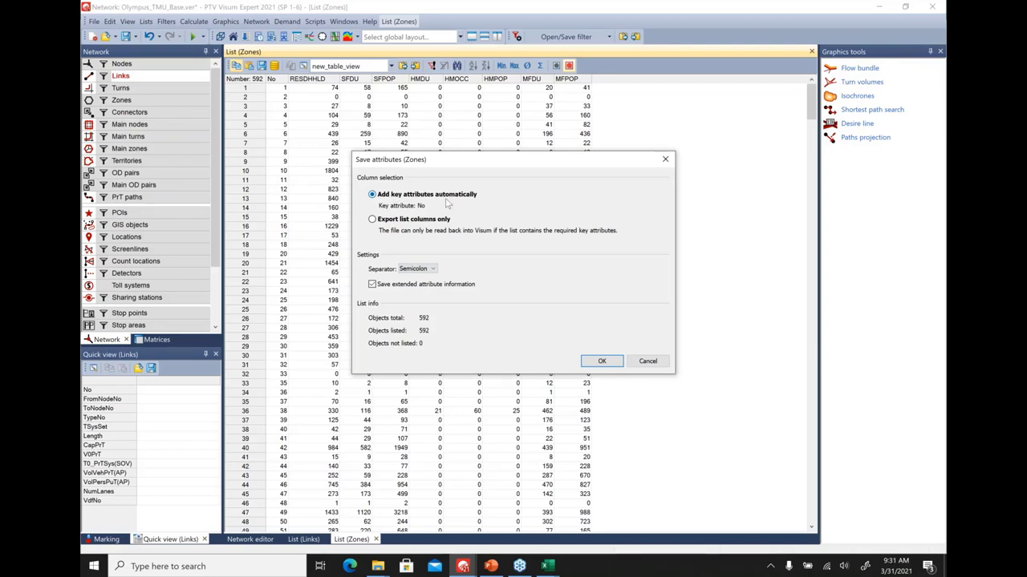
{"action": "left_click", "coordinate": [603, 362]}
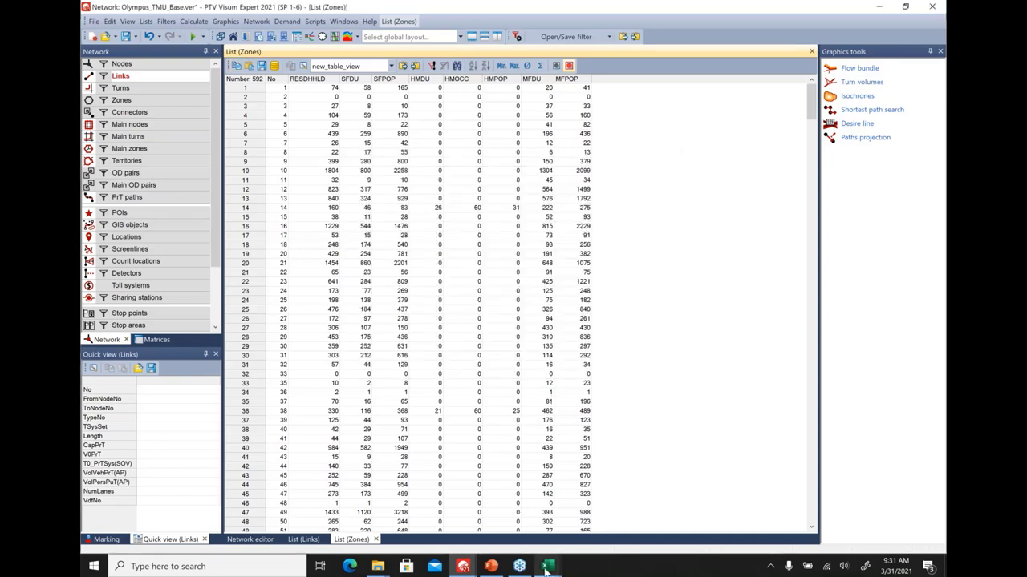
- Switch to the Book3 workbook in Excel, add a new sheet and paste the zone data at cell A1
{"action": "mouse_move", "coordinate": [546, 568]}
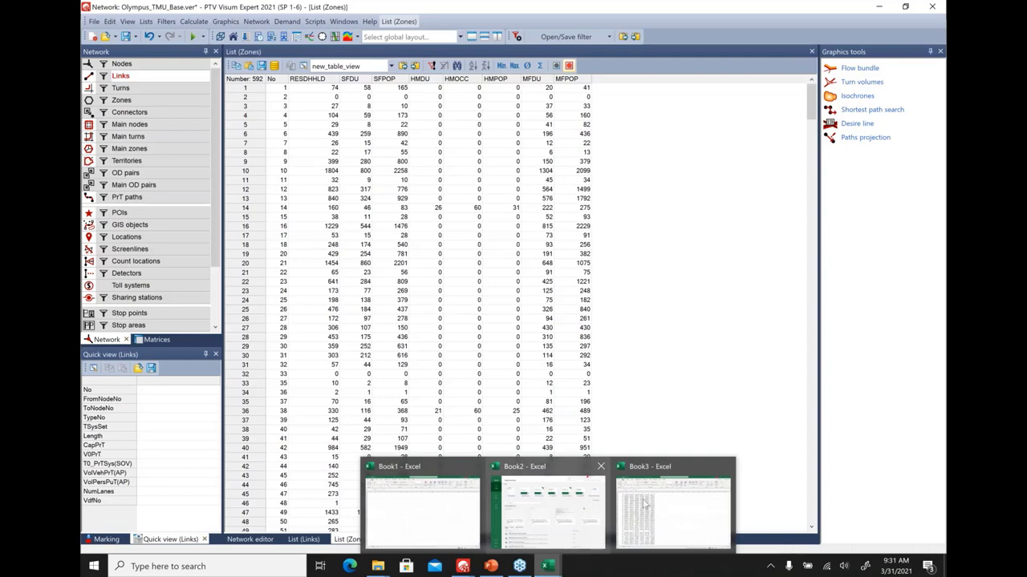
{"action": "left_click", "coordinate": [684, 504]}
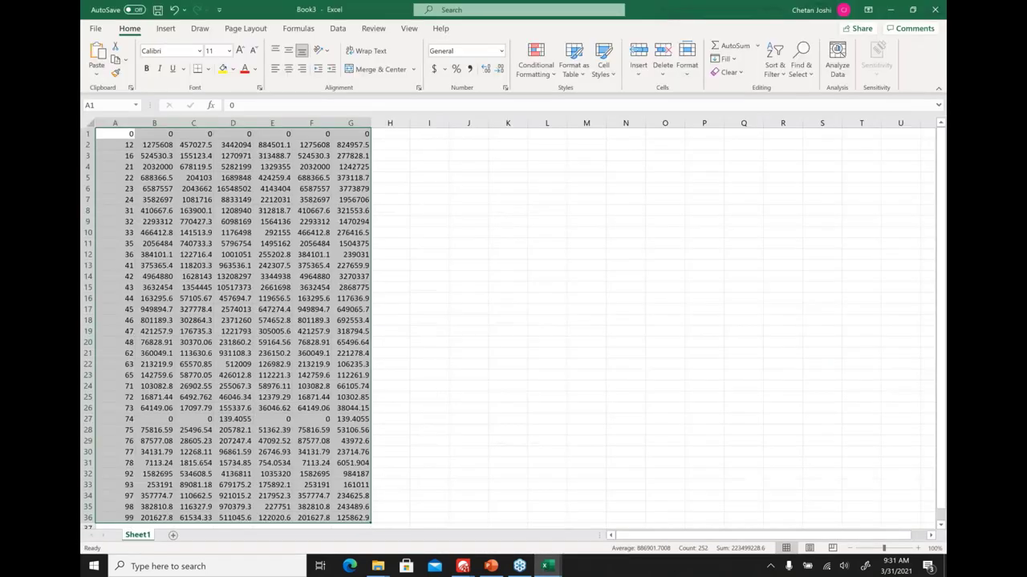
{"action": "left_click", "coordinate": [173, 535]}
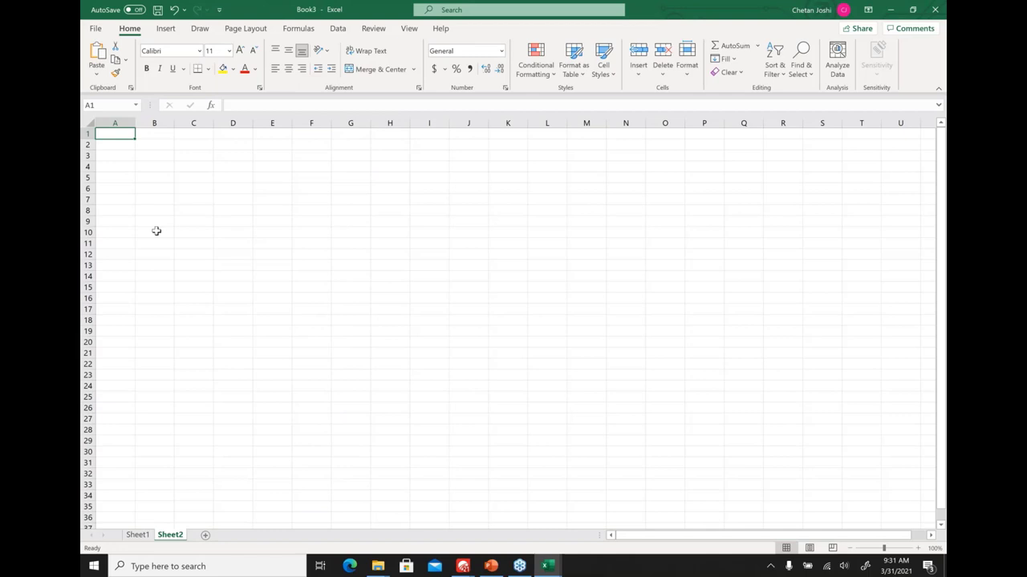
{"action": "key", "text": "ctrl+v"}
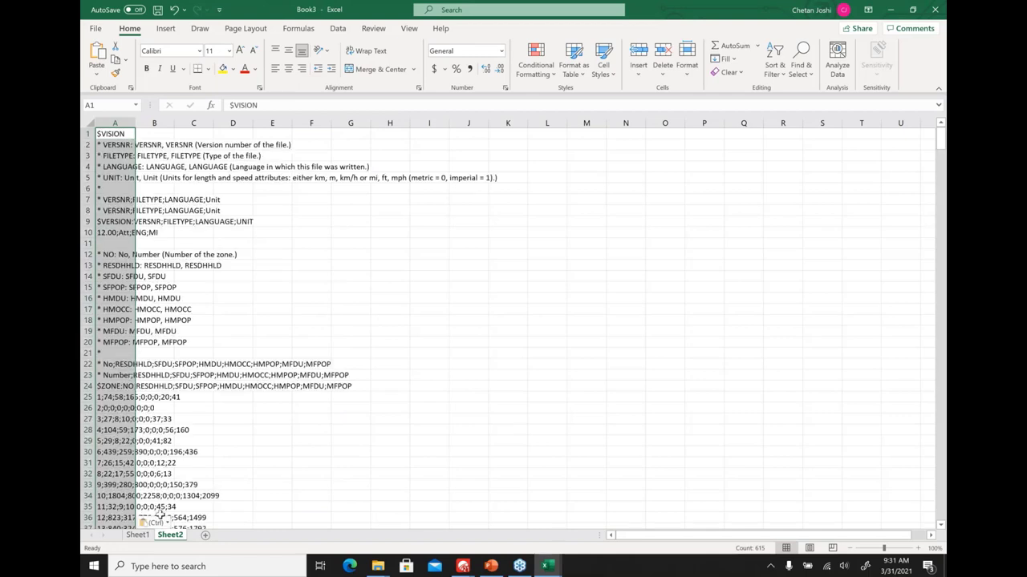
- Split the pasted zone data into columns with the Text Import Wizard, using semicolon as the only delimiter and General format
{"action": "left_click", "coordinate": [158, 522]}
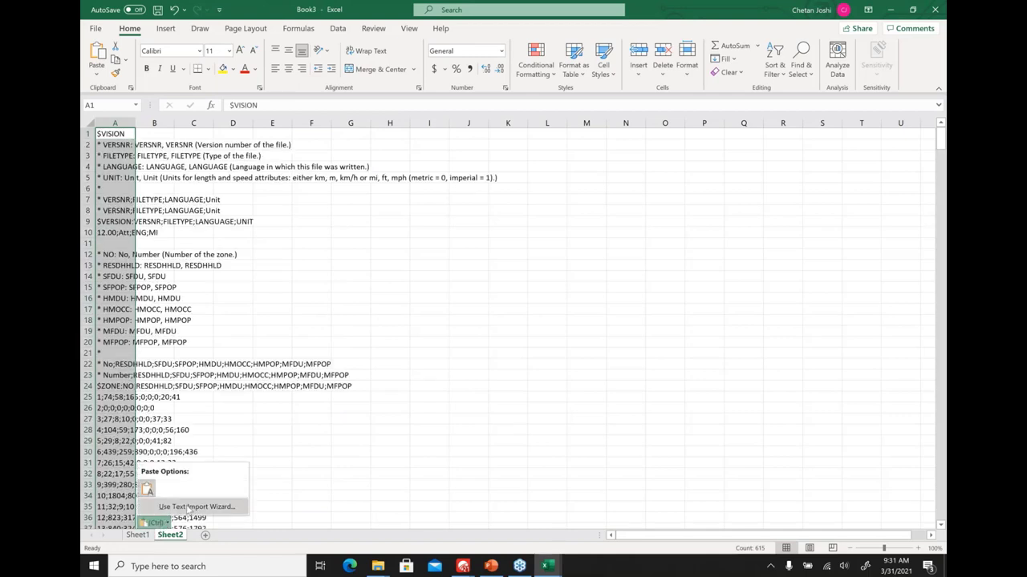
{"action": "left_click", "coordinate": [166, 507]}
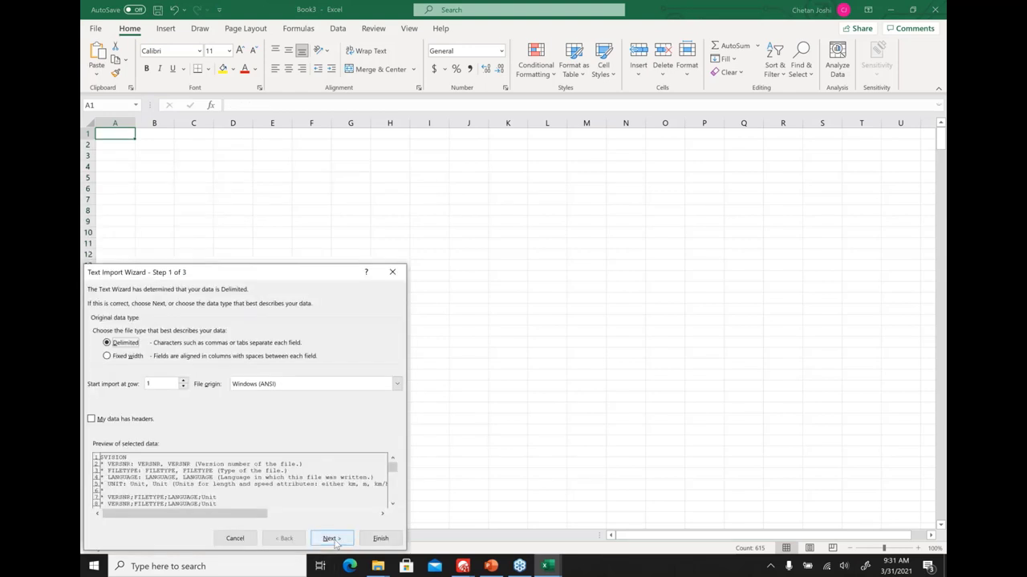
{"action": "left_click", "coordinate": [336, 542]}
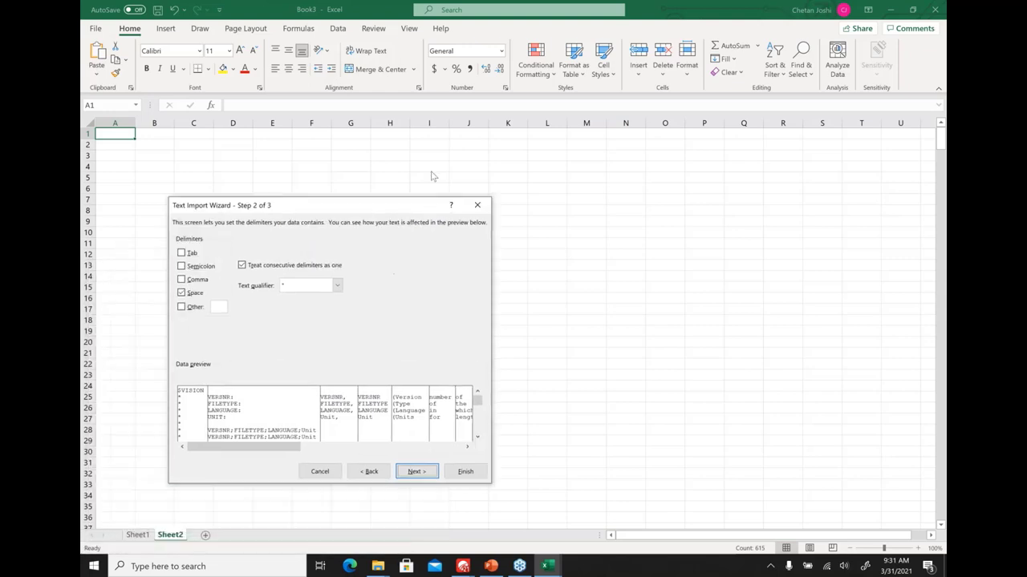
{"action": "left_click", "coordinate": [217, 258]}
{"action": "left_click", "coordinate": [218, 231]}
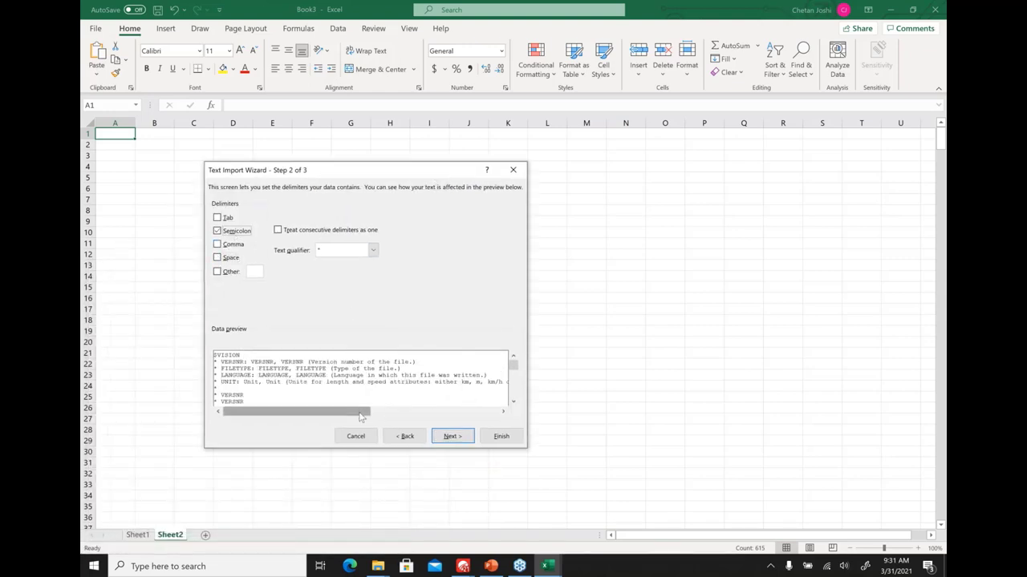
{"action": "left_click", "coordinate": [217, 217]}
{"action": "left_click", "coordinate": [217, 231]}
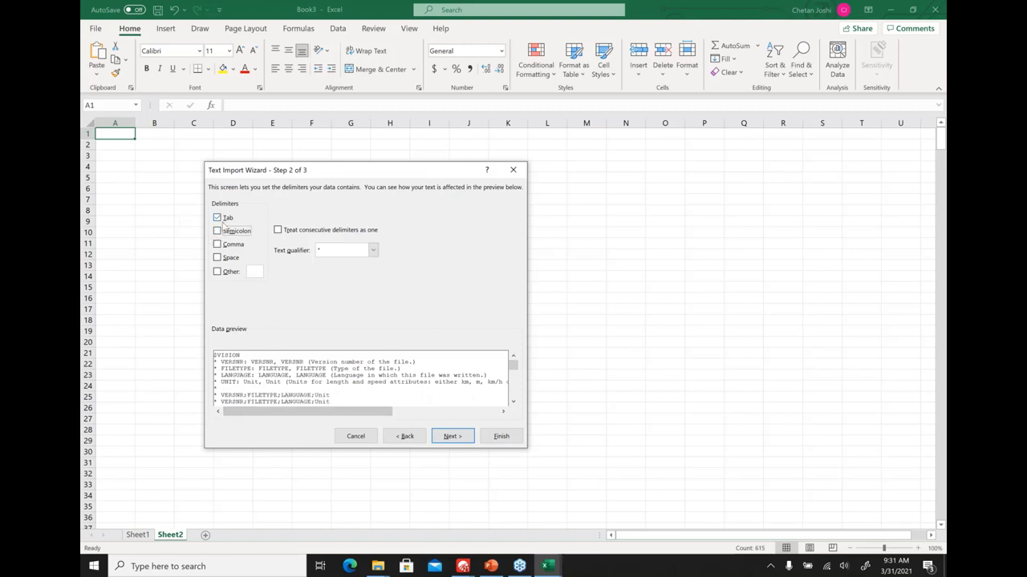
{"action": "left_click", "coordinate": [221, 219]}
{"action": "left_click", "coordinate": [226, 231]}
{"action": "left_click", "coordinate": [459, 440]}
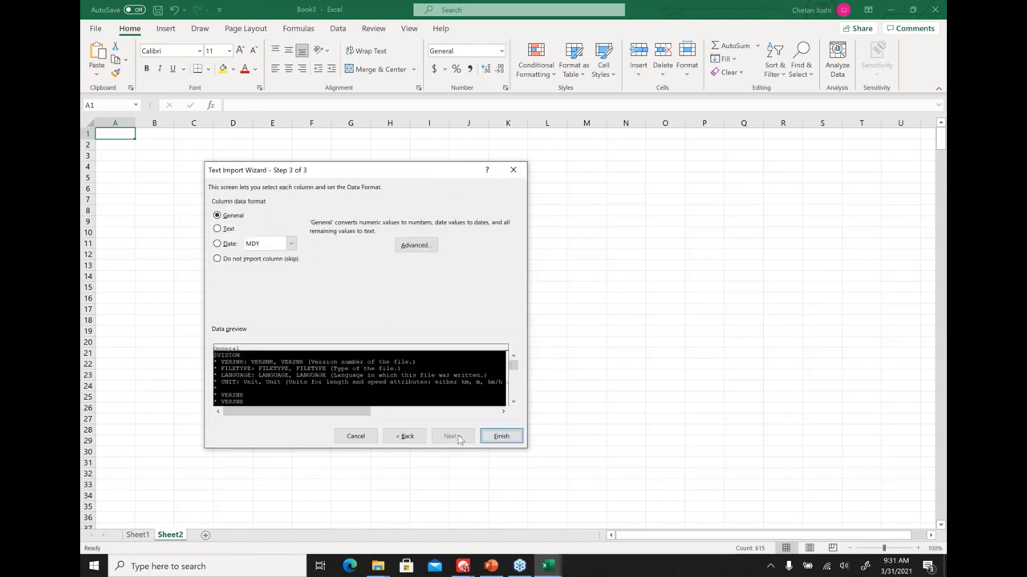
{"action": "left_click", "coordinate": [500, 437]}
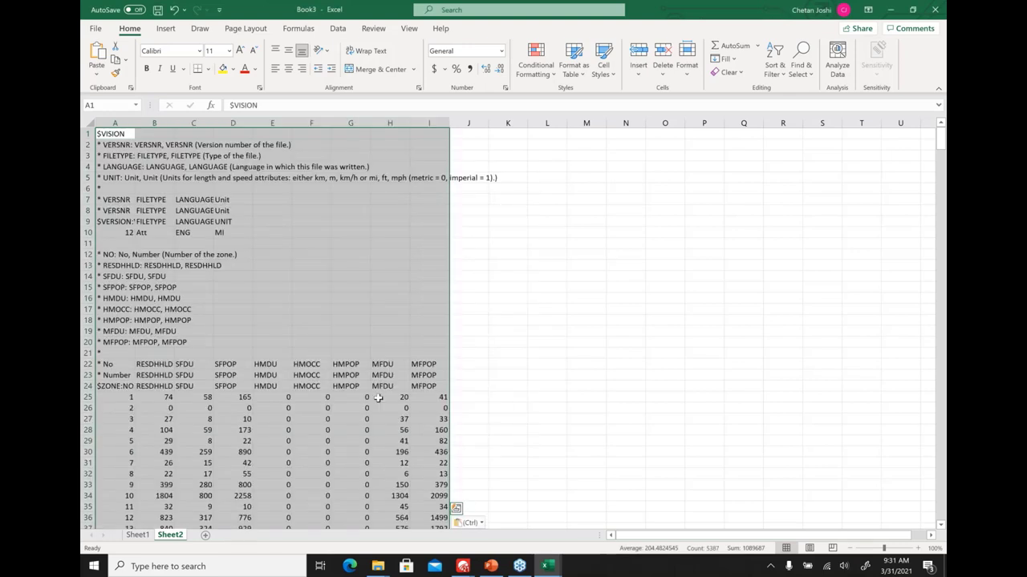
{"action": "scroll", "coordinate": [222, 353], "scroll_direction": "down", "scroll_amount": 1}
{"action": "scroll", "coordinate": [223, 353], "scroll_direction": "down", "scroll_amount": 5}
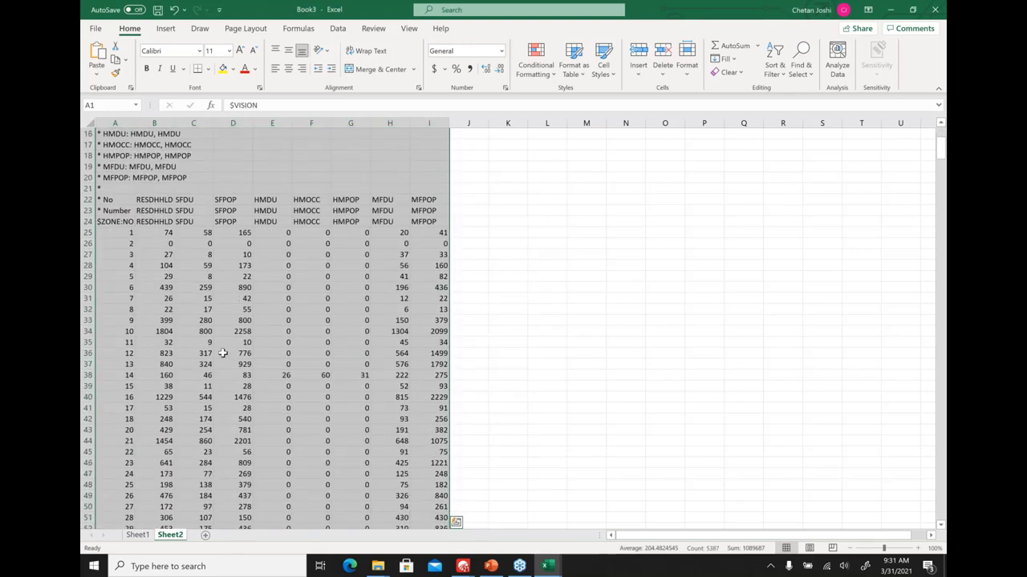
- Examine the split zone table in Sheet2, selecting the data from the $ZONE:NO header row downwards
{"action": "left_click", "coordinate": [193, 309]}
{"action": "left_click_drag", "start_coordinate": [110, 190], "coordinate": [425, 397]}
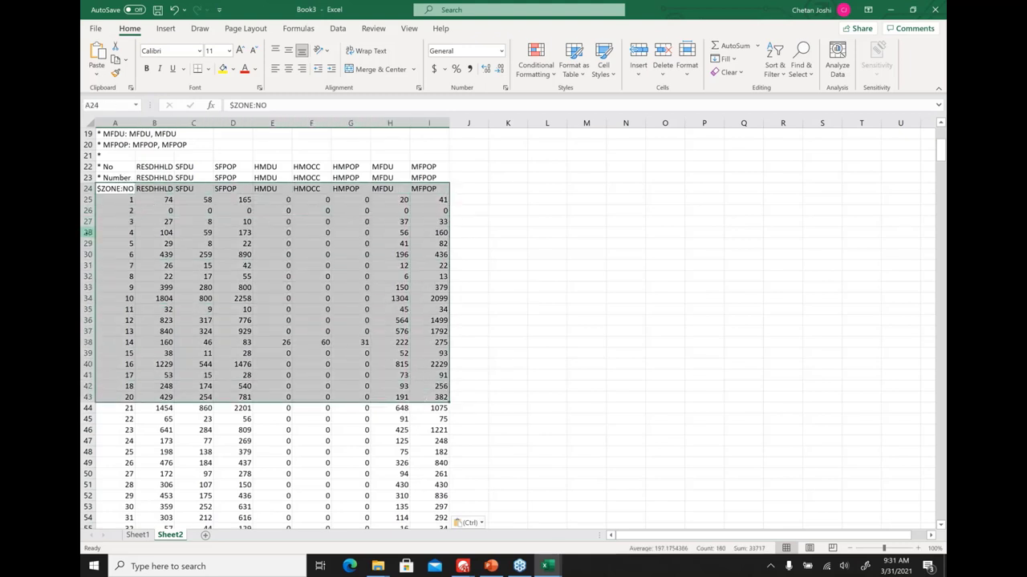
{"action": "left_click", "coordinate": [109, 198]}
{"action": "scroll", "coordinate": [143, 266], "scroll_direction": "down", "scroll_amount": 2}
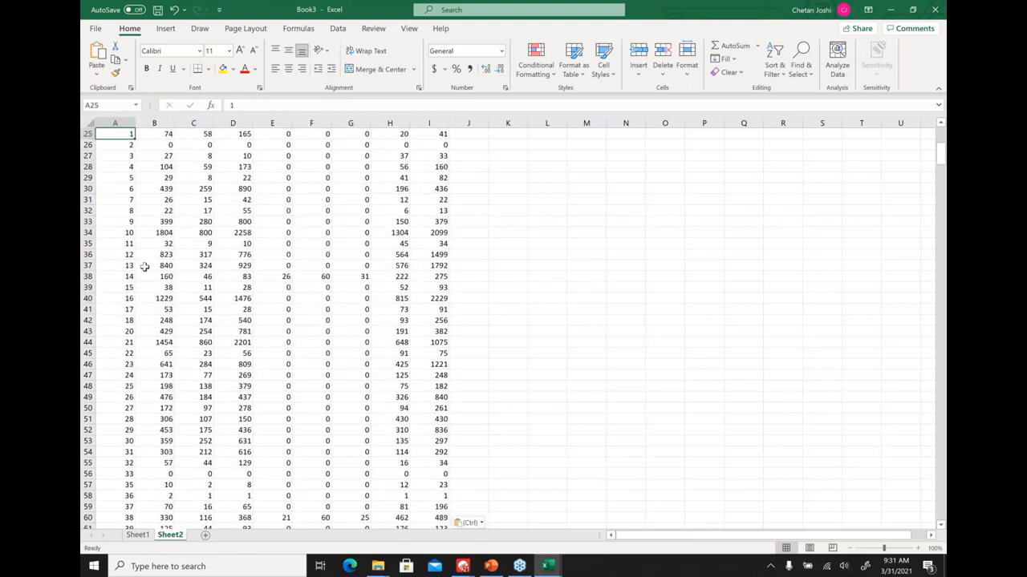
{"action": "scroll", "coordinate": [144, 267], "scroll_direction": "up", "scroll_amount": 1}
{"action": "scroll", "coordinate": [144, 267], "scroll_direction": "up", "scroll_amount": 1}
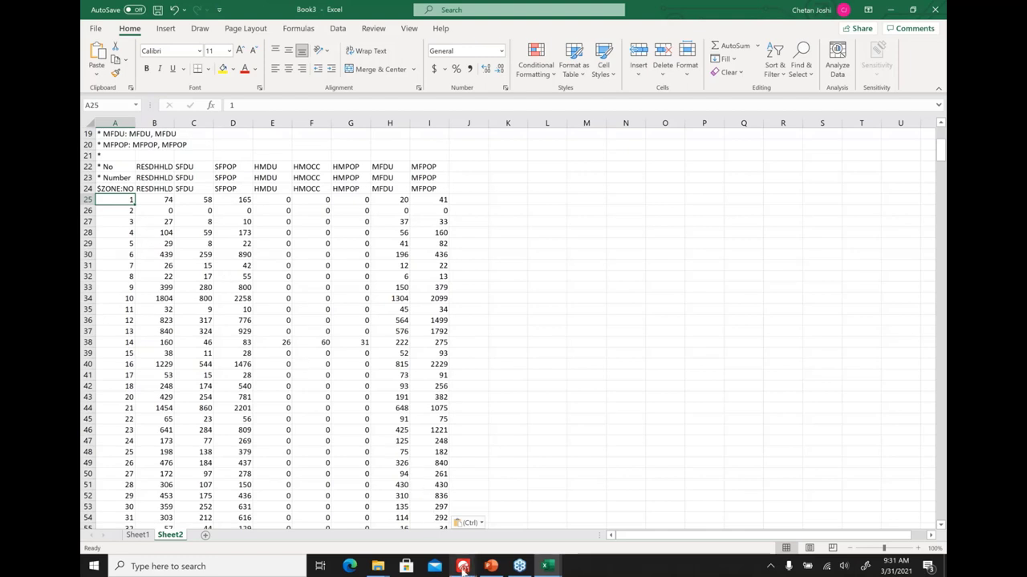
- Switch back to PTV Visum and paste the clipboard contents into the Zones list, accepting the proposed target attributes
{"action": "mouse_move", "coordinate": [463, 568]}
{"action": "left_click", "coordinate": [417, 521]}
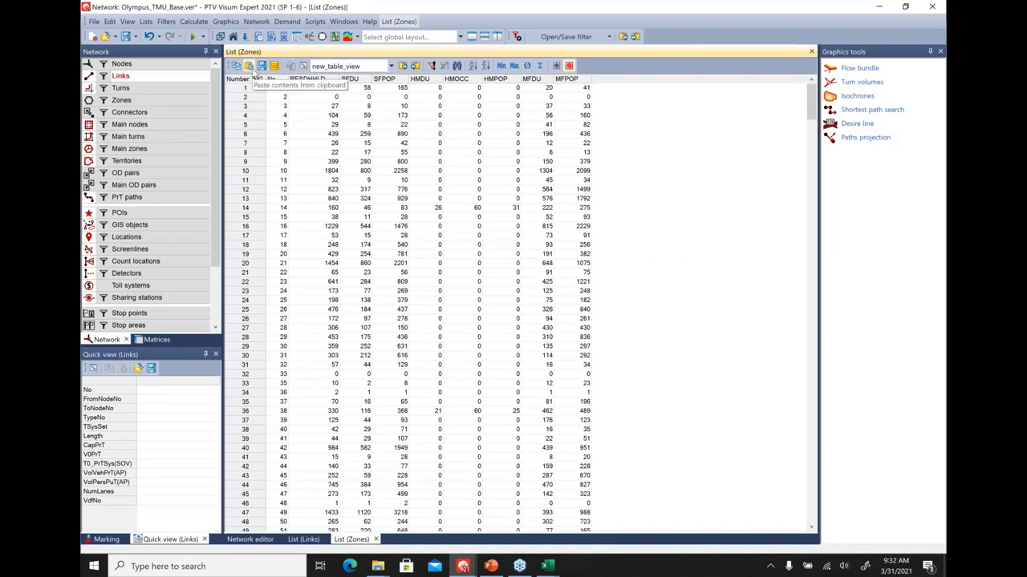
{"action": "left_click", "coordinate": [251, 70]}
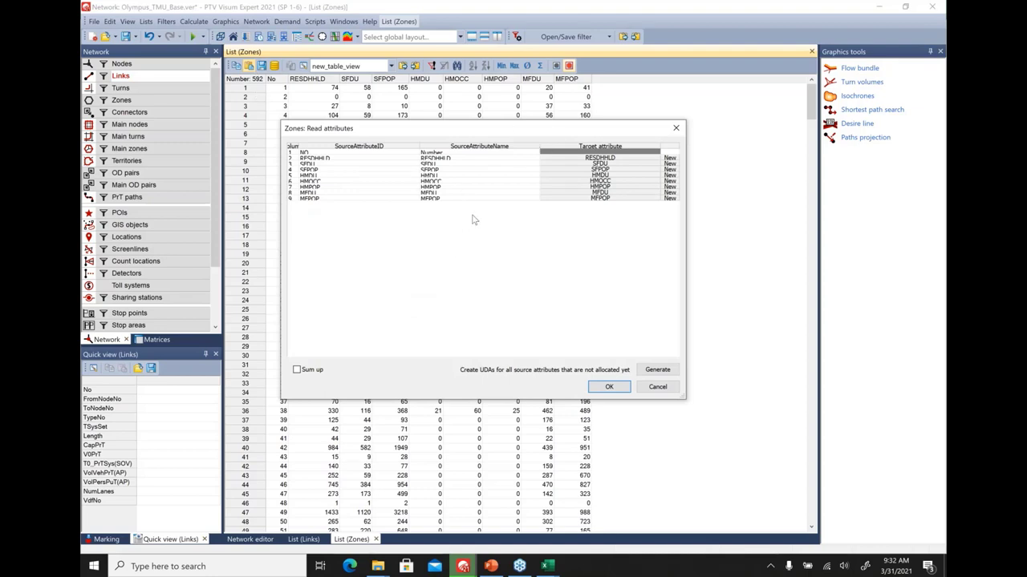
{"action": "key", "text": "Return"}
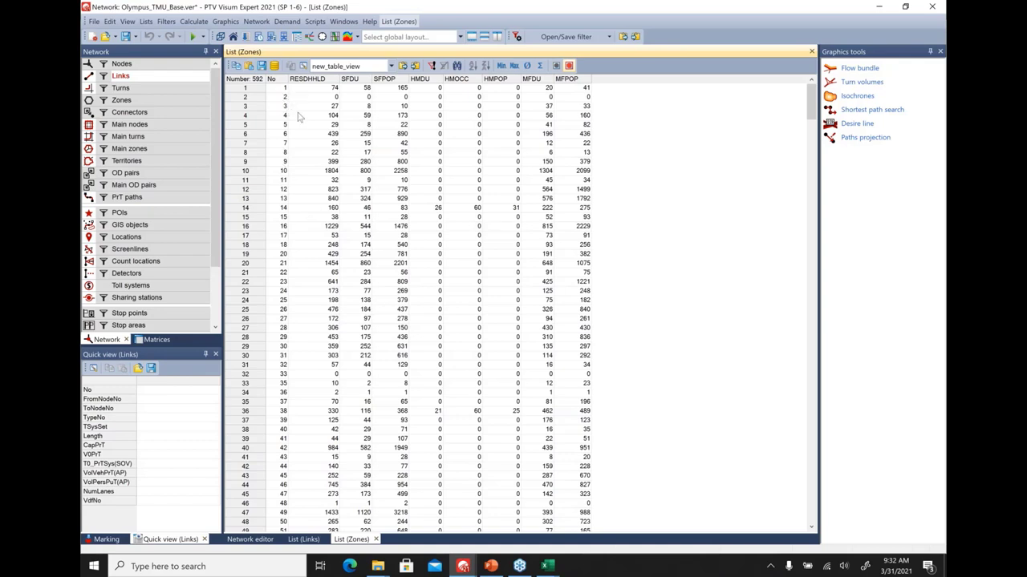
- Close the Links list and mark zones 4 to 9 in the Zones list, inspecting them in the network editor before clearing the marking
{"action": "left_click", "coordinate": [304, 539]}
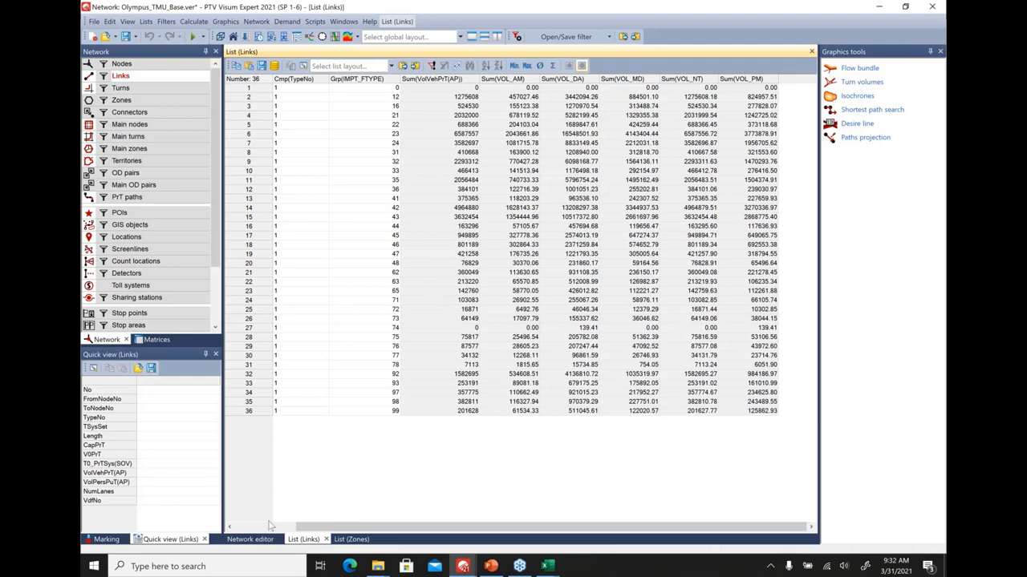
{"action": "left_click", "coordinate": [327, 540]}
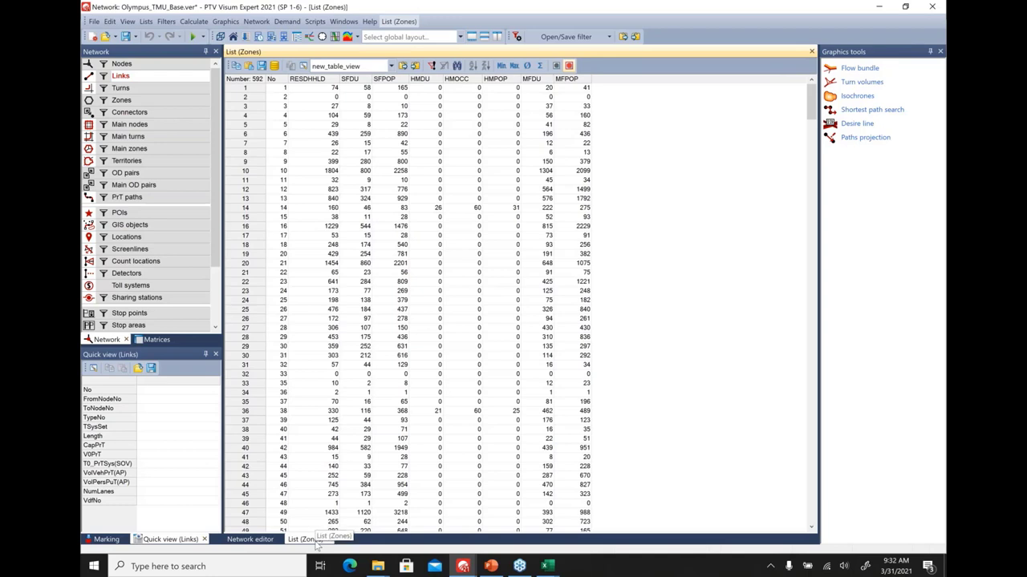
{"action": "left_click", "coordinate": [284, 118]}
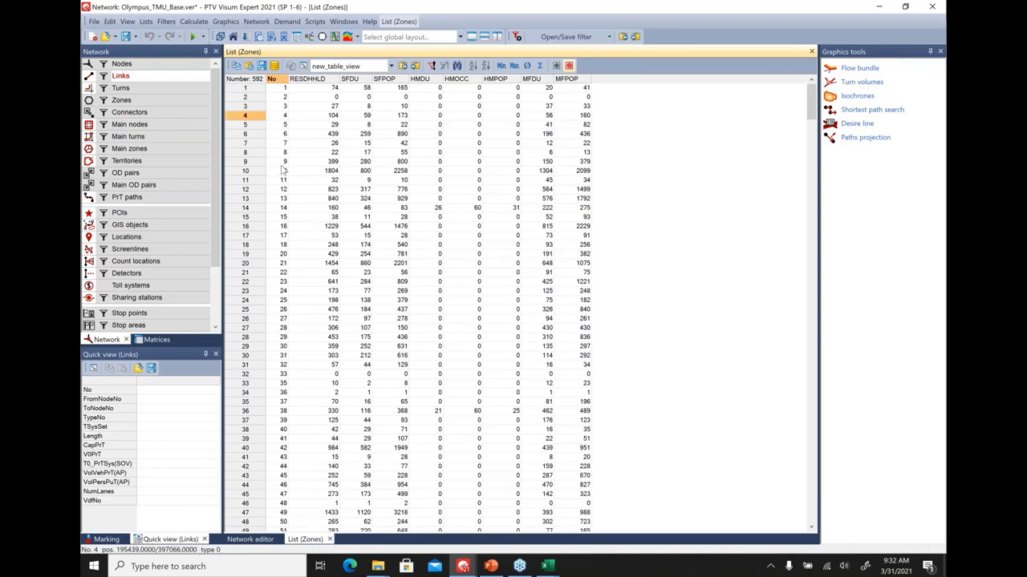
{"action": "left_click", "coordinate": [282, 162], "text": "shift"}
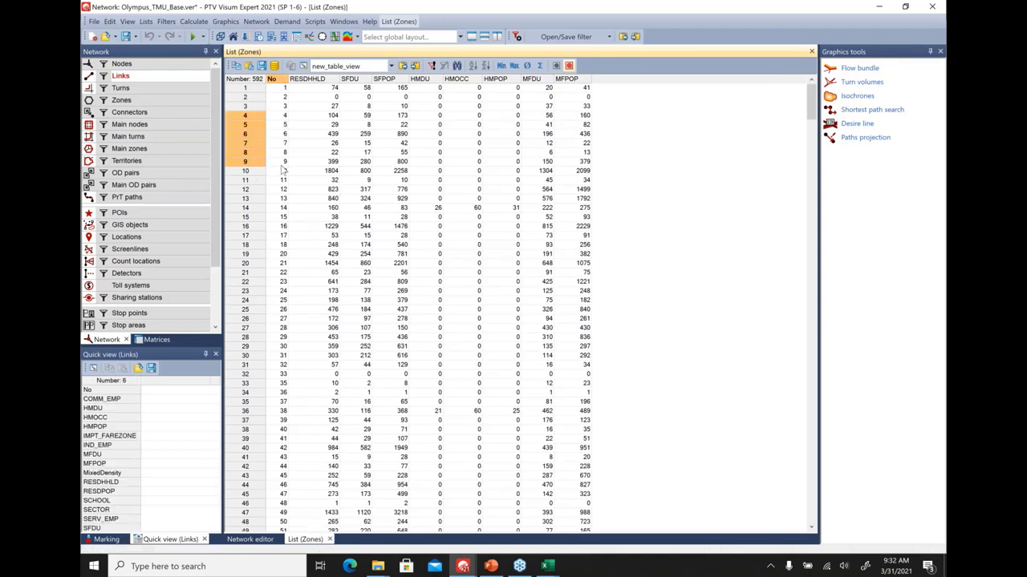
{"action": "left_click", "coordinate": [250, 539]}
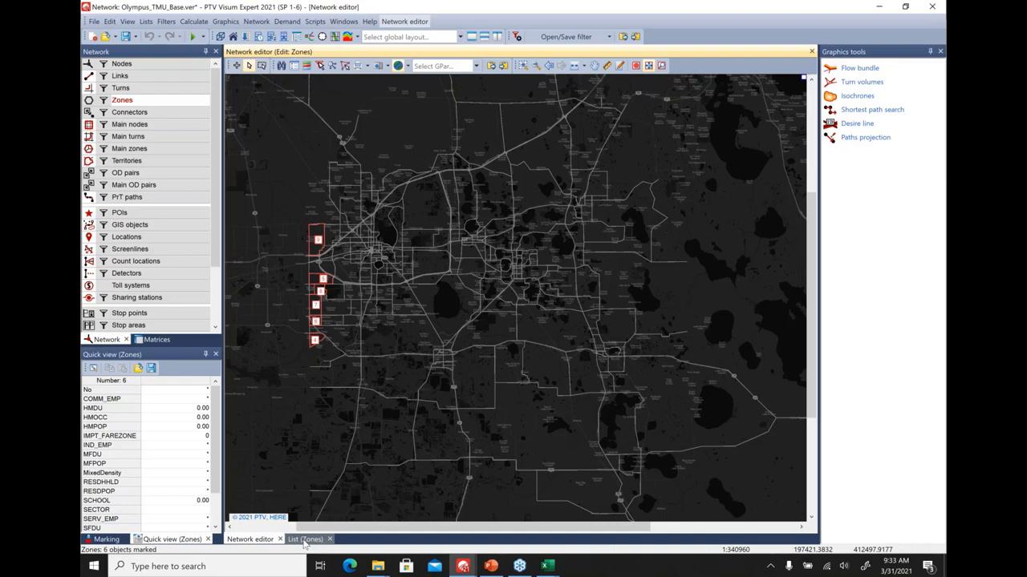
{"action": "left_click", "coordinate": [304, 539]}
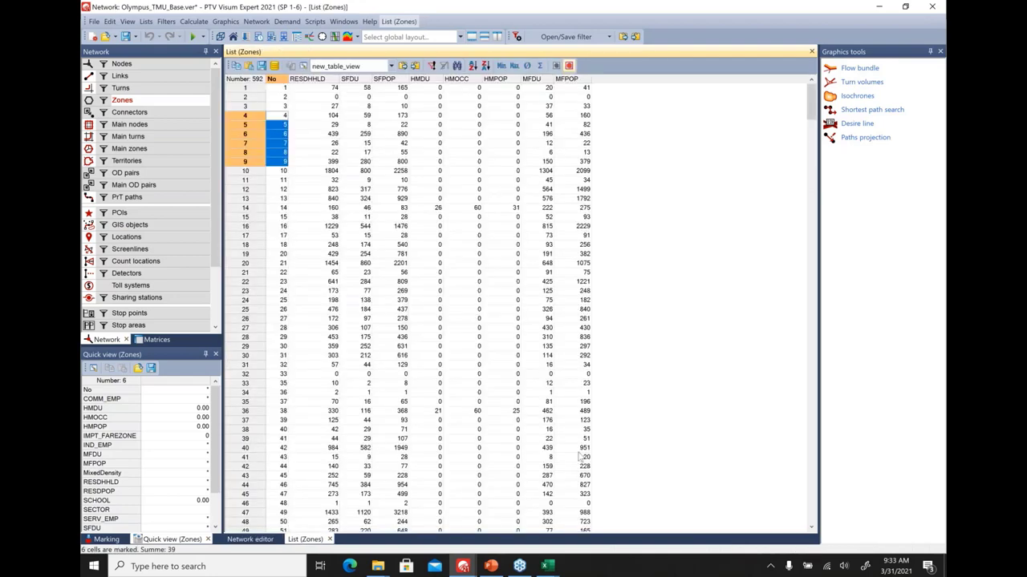
{"action": "left_click", "coordinate": [661, 321]}
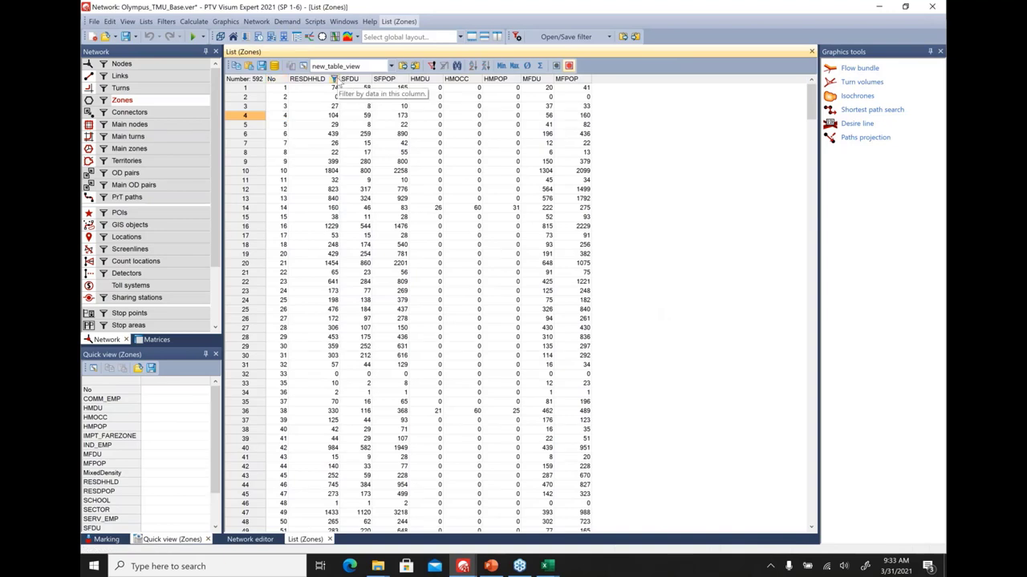
- Filter the Zones list's No column to values larger than 30
{"action": "left_click", "coordinate": [282, 79]}
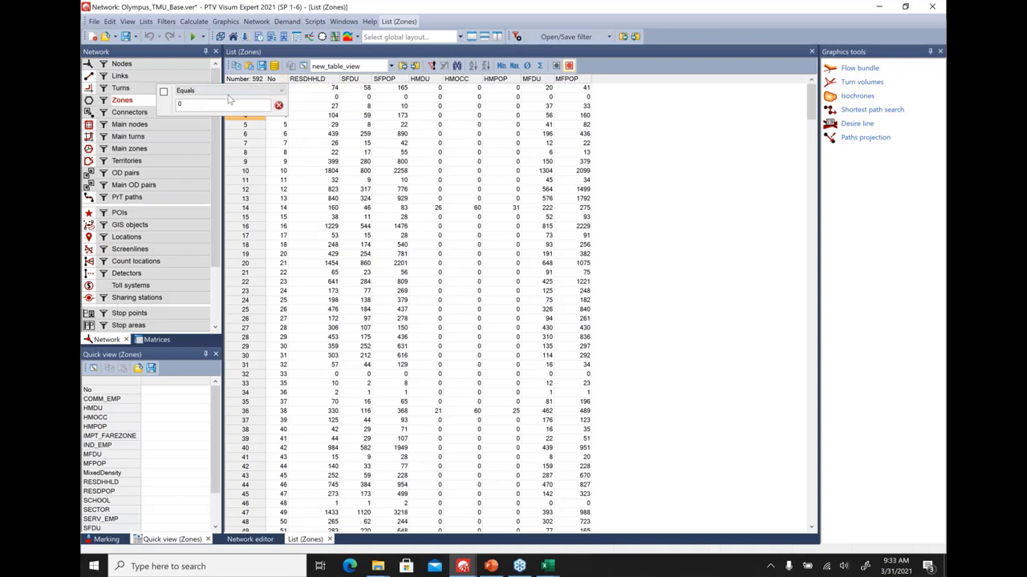
{"action": "double_click", "coordinate": [184, 104]}
{"action": "left_click", "coordinate": [207, 93]}
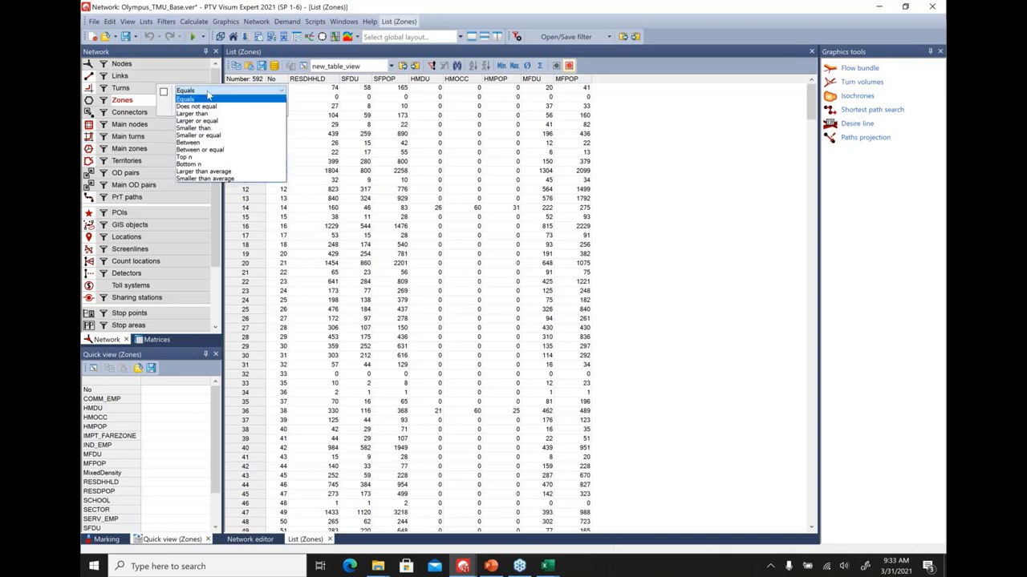
{"action": "left_click", "coordinate": [191, 114]}
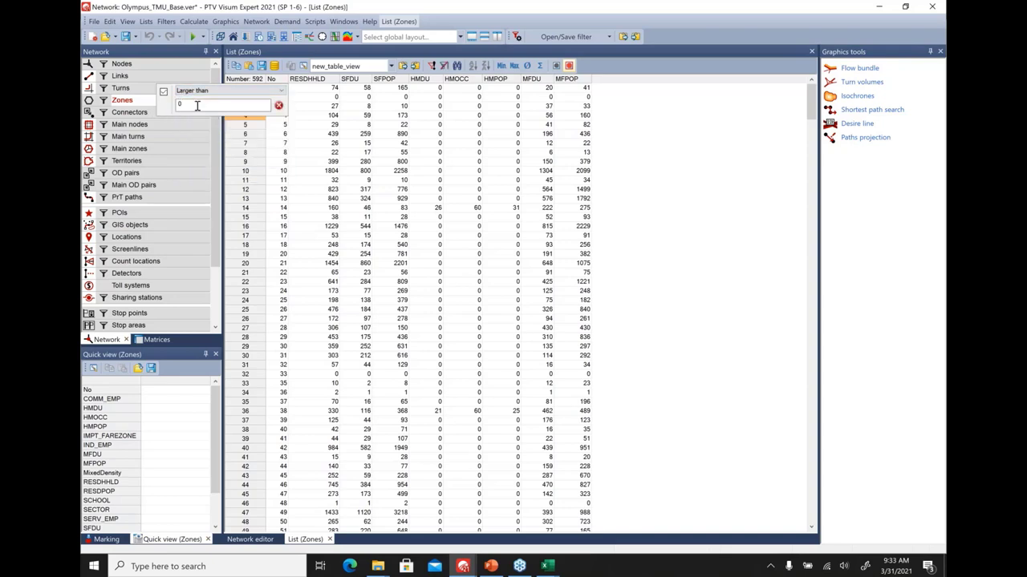
{"action": "type", "text": "30"}
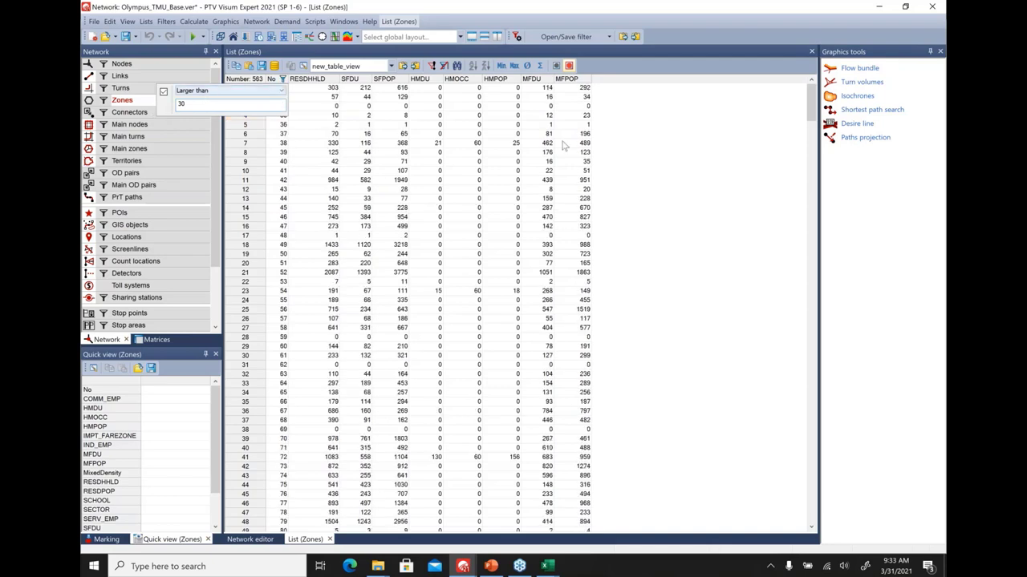
{"action": "left_click", "coordinate": [692, 176]}
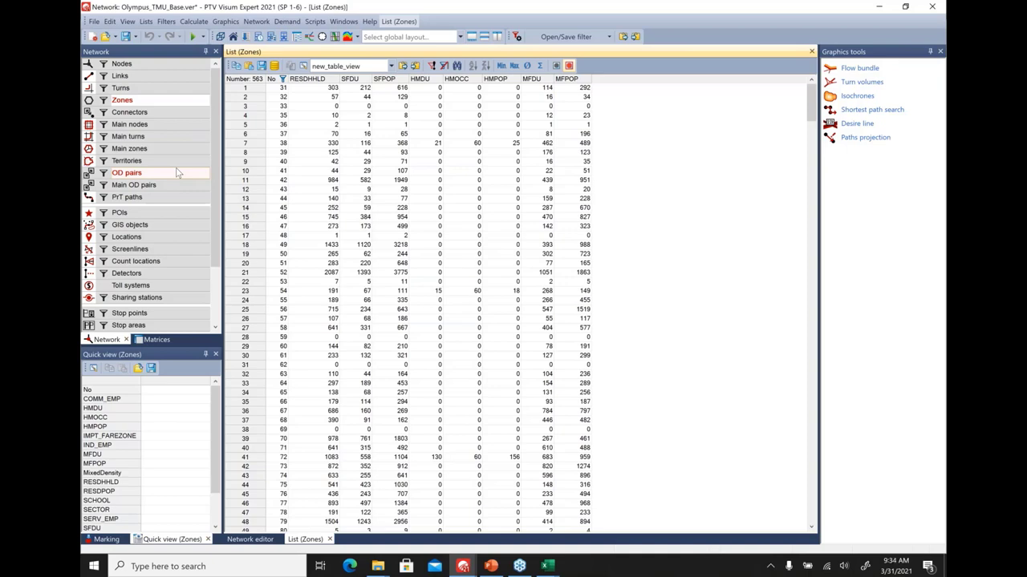
- Switch to the PowerPoint presentation, start the slide show at Listings & Table Views and advance to the Network Editing slide
{"action": "left_click", "coordinate": [491, 566]}
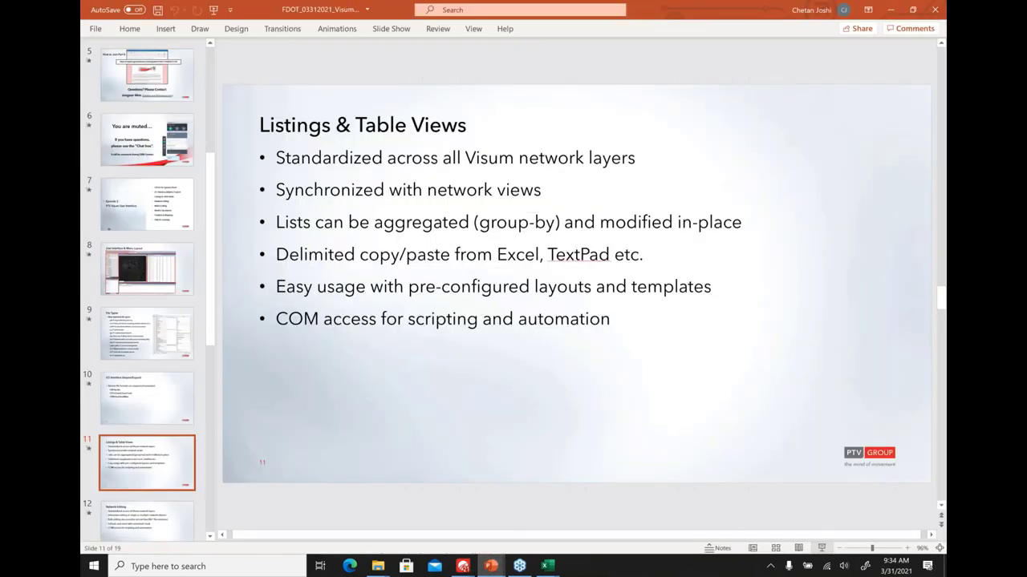
{"action": "key", "text": "shift+F5"}
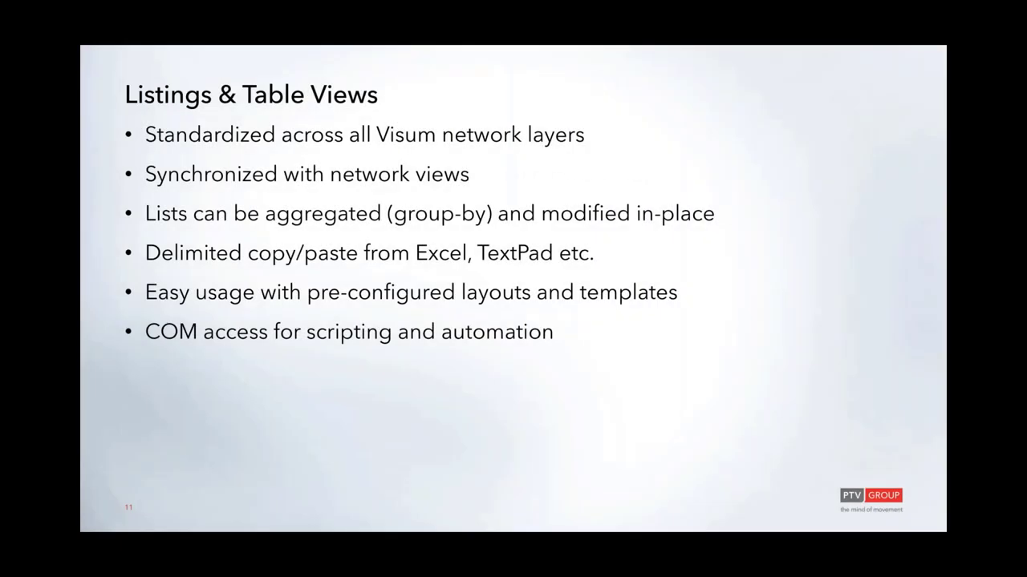
{"action": "key", "text": "Right"}
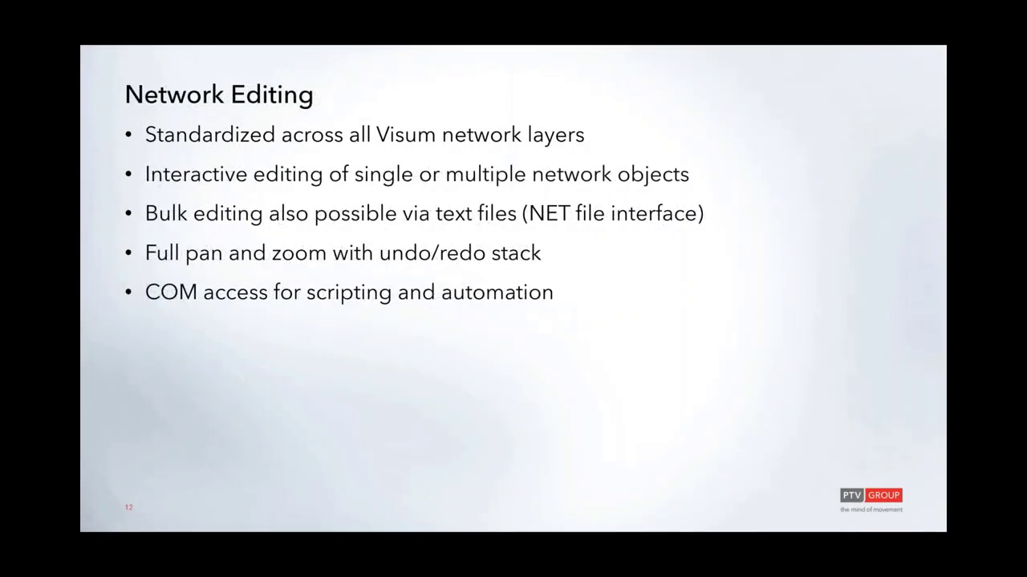
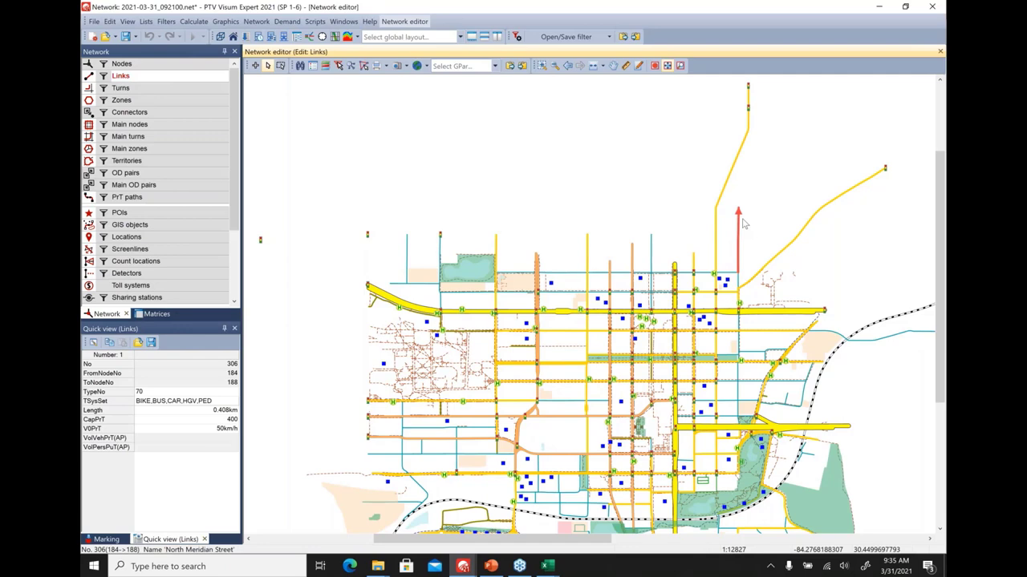
- Delete the marked North Meridian Street link and, with the nodes displayed, delete its isolated end node
{"action": "key", "text": "Delete"}
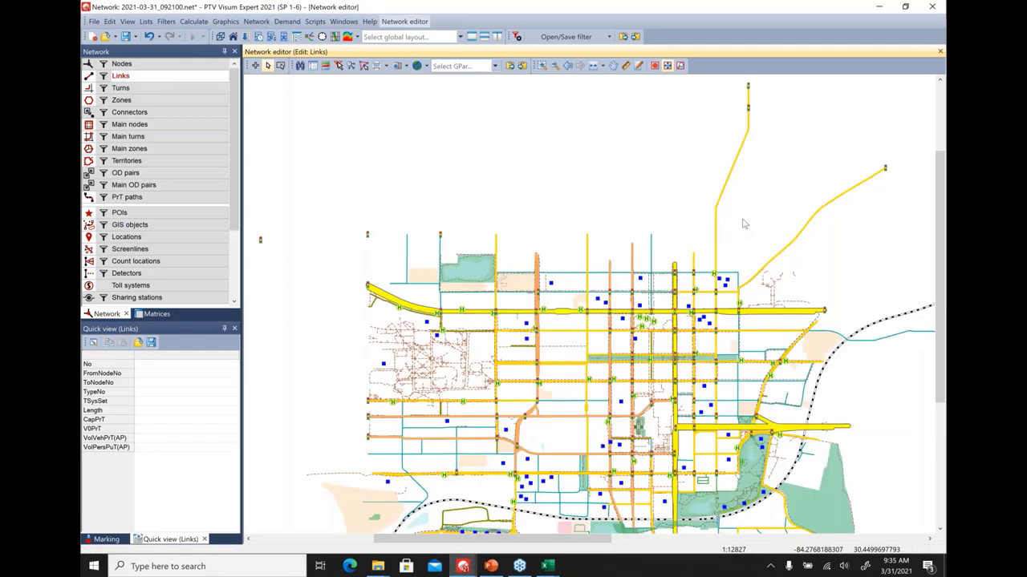
{"action": "left_click", "coordinate": [85, 69]}
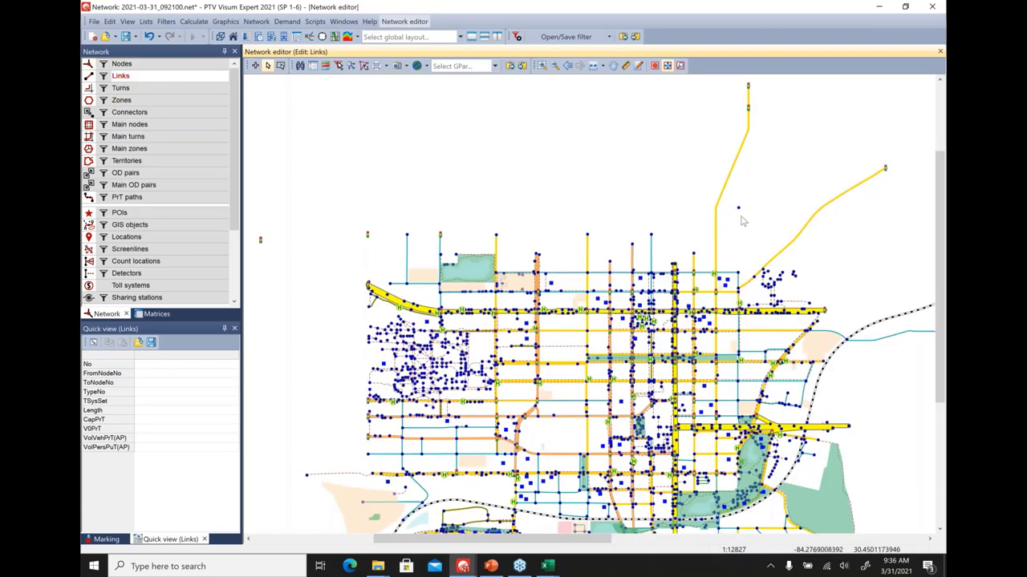
{"action": "left_click", "coordinate": [172, 65]}
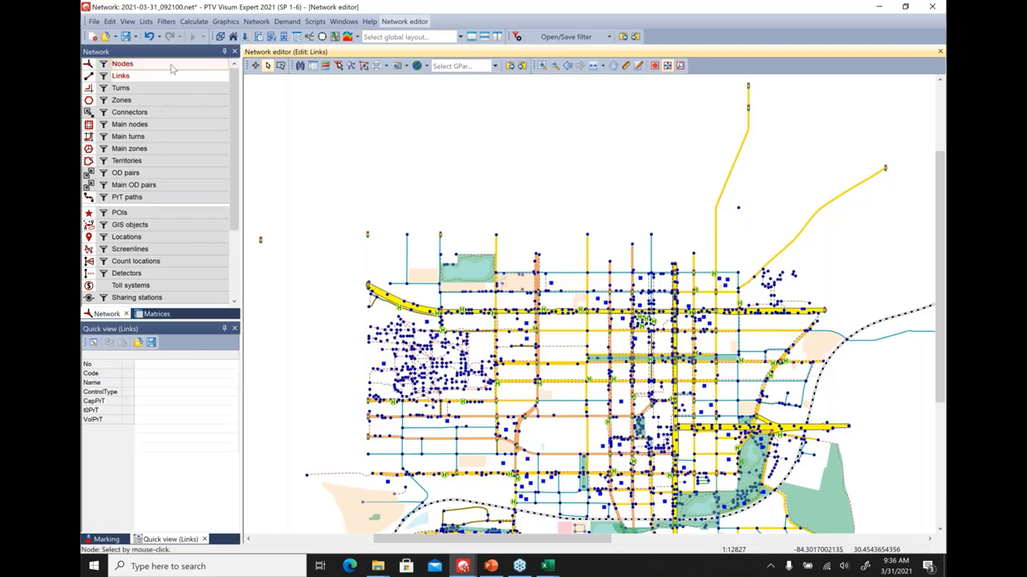
{"action": "left_click", "coordinate": [738, 209]}
{"action": "key", "text": "Delete"}
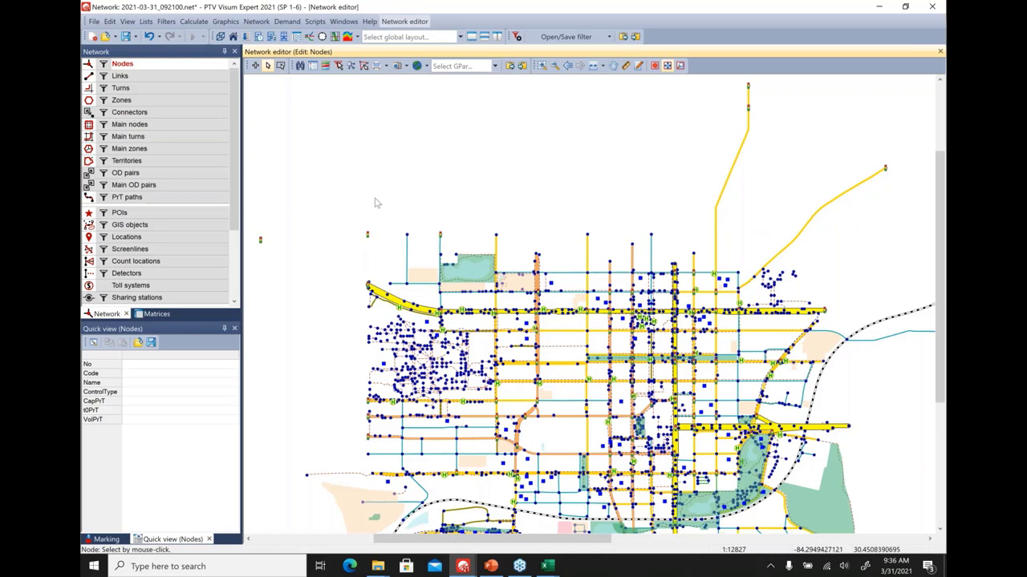
- Delete node 14 at the network's northern edge together with its attached link
{"action": "left_click", "coordinate": [408, 235]}
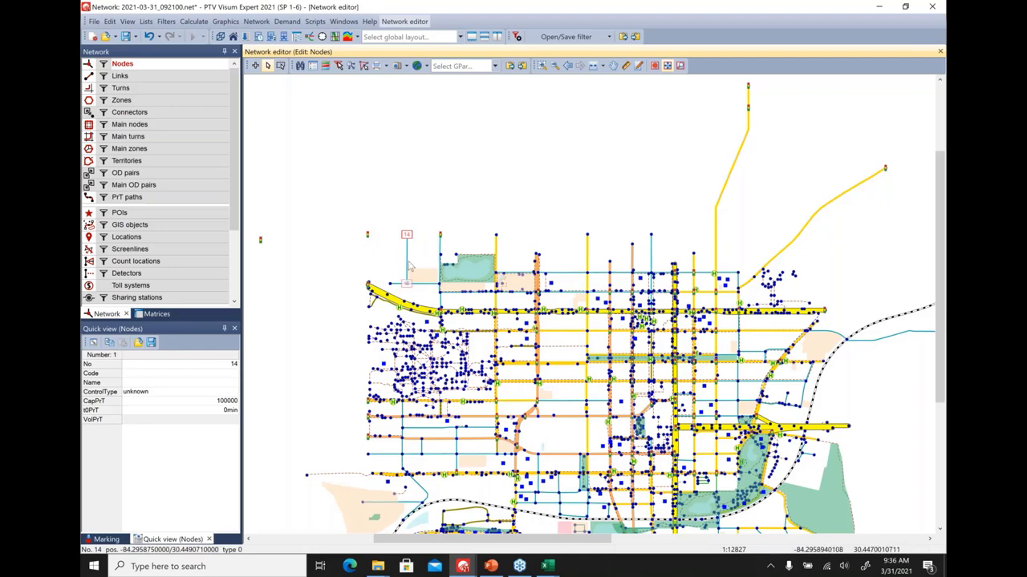
{"action": "left_click", "coordinate": [424, 201]}
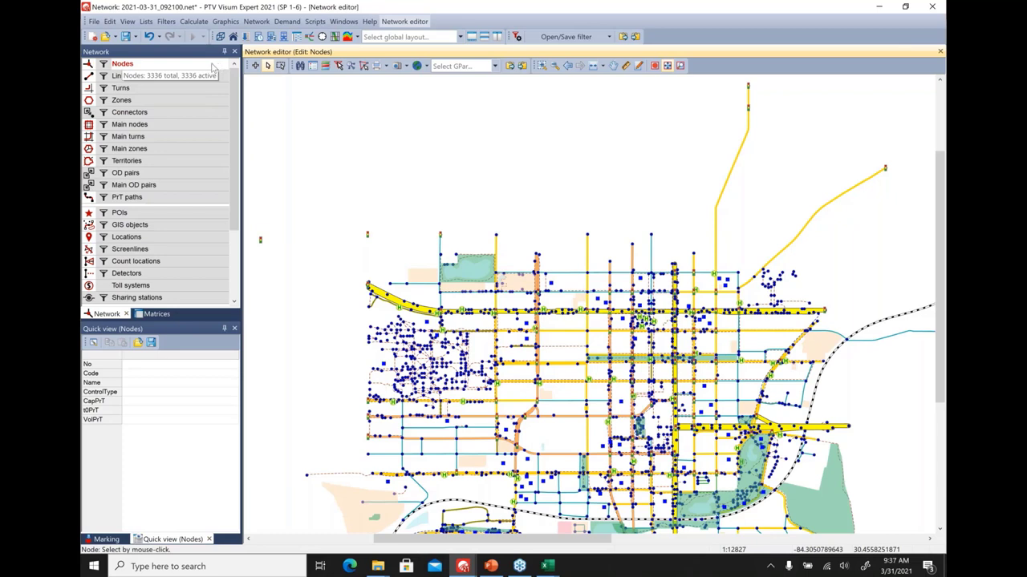
- Insert a new node in the empty area directly north of node 122
{"action": "left_click", "coordinate": [255, 66]}
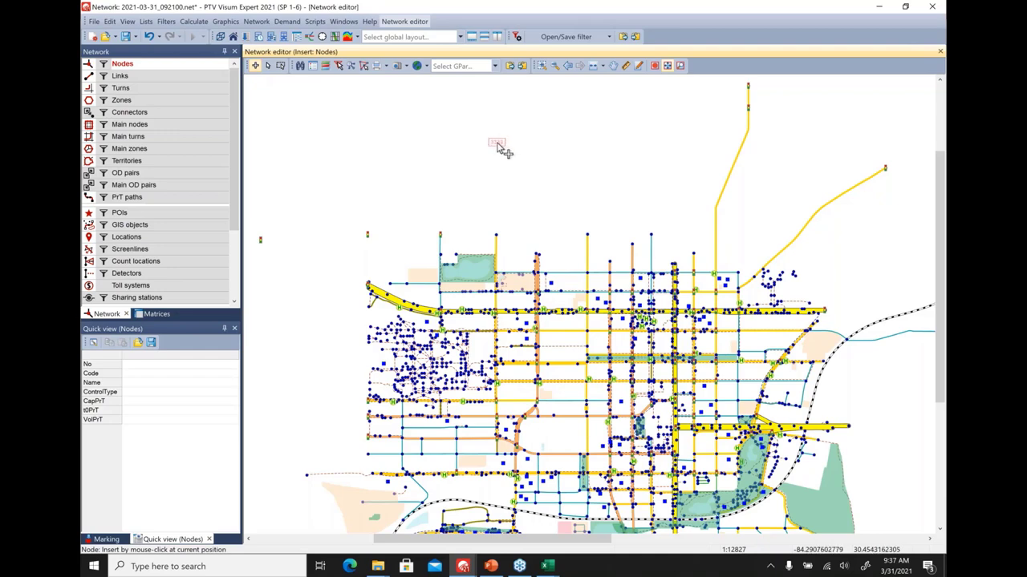
{"action": "left_click", "coordinate": [499, 144]}
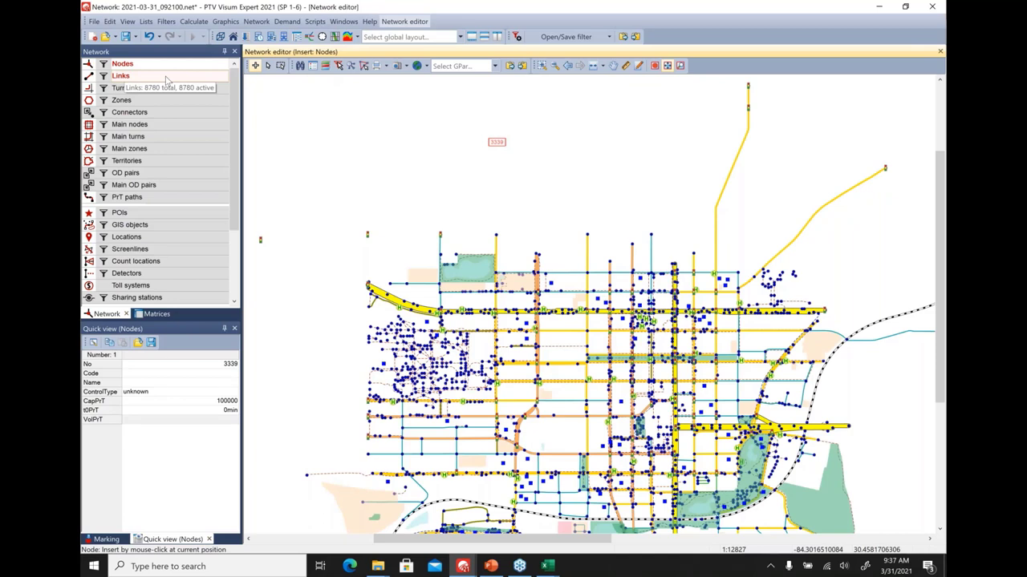
- Draw a link from node 122 to the new node north of it, bending east through intermediate points
{"action": "left_click", "coordinate": [120, 75]}
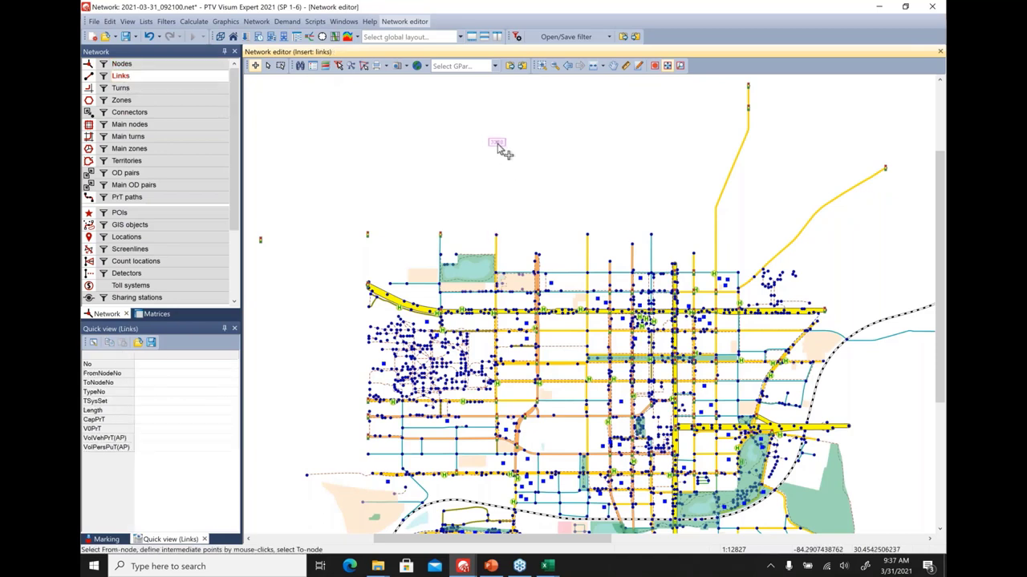
{"action": "left_click", "coordinate": [497, 236]}
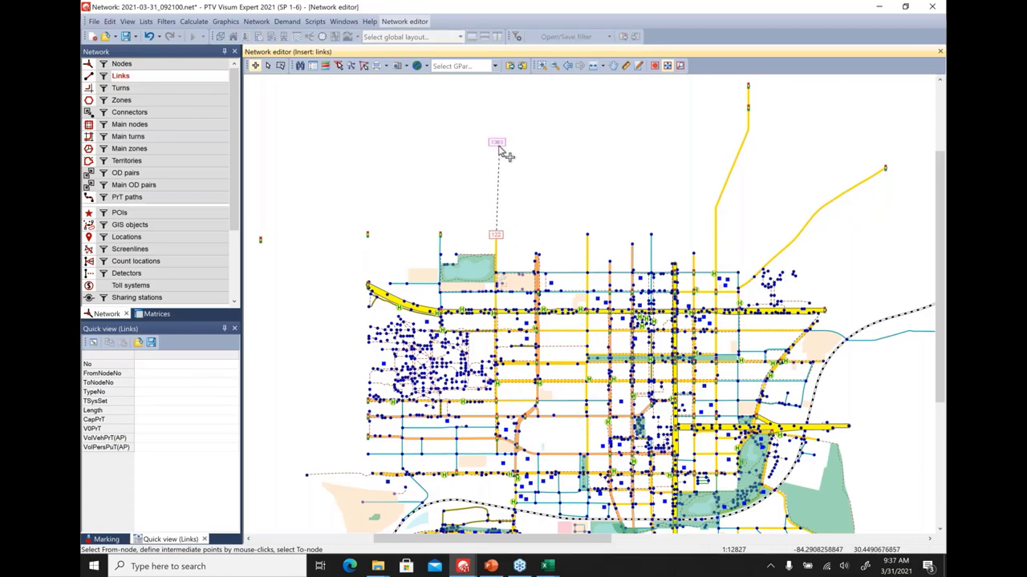
{"action": "left_click", "coordinate": [499, 148]}
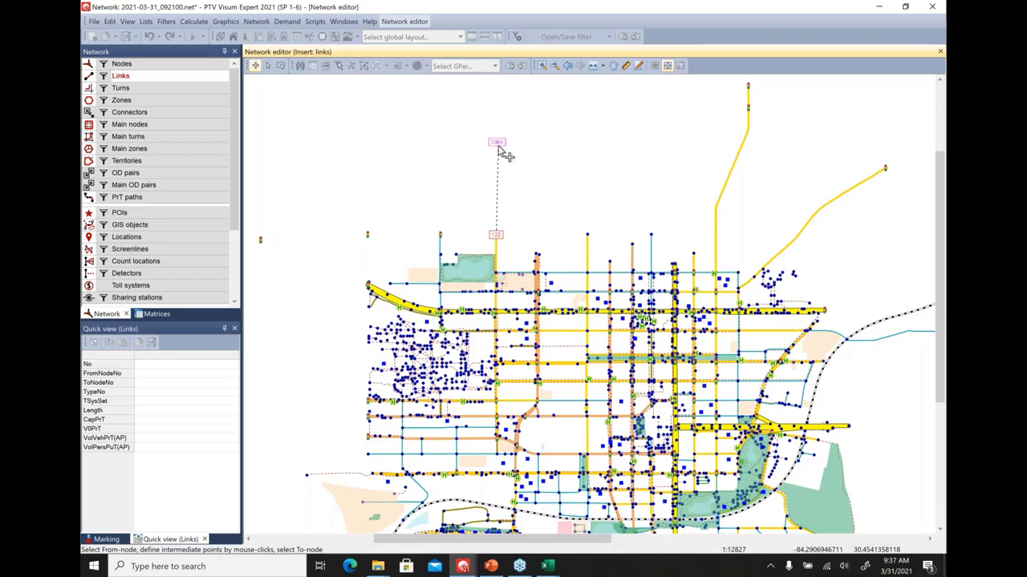
{"action": "left_click", "coordinate": [526, 190]}
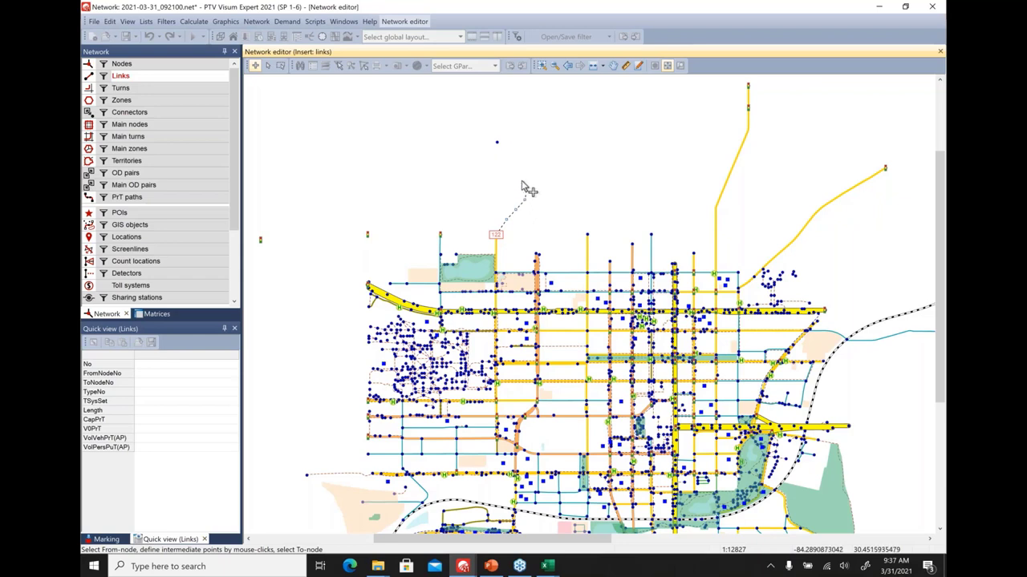
{"action": "left_click", "coordinate": [495, 146]}
{"action": "left_click_drag", "start_coordinate": [498, 205], "coordinate": [315, 166]}
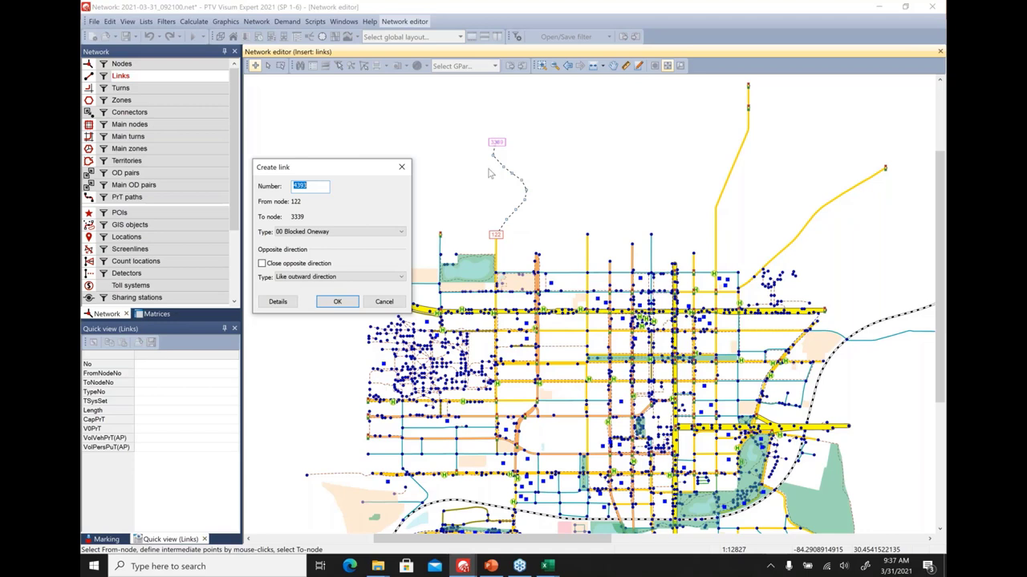
- Create the link with type 10 Motorway, 1 lane, leaving the opposite direction open and like the outward direction
{"action": "left_click", "coordinate": [401, 231]}
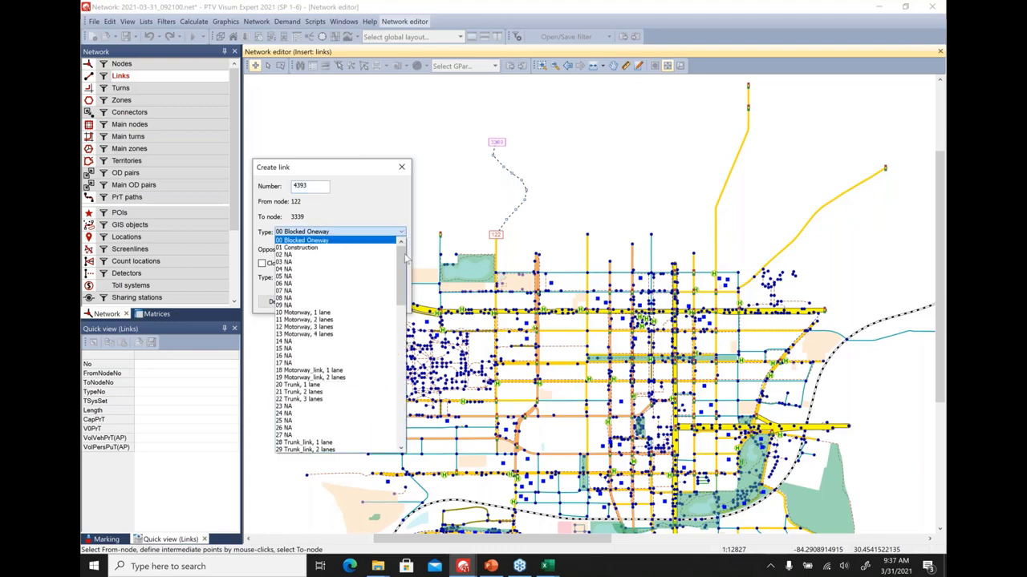
{"action": "mouse_move", "coordinate": [405, 258]}
{"action": "left_mouse_down"}
{"action": "mouse_move", "coordinate": [407, 316]}
{"action": "mouse_move", "coordinate": [407, 269]}
{"action": "left_mouse_up"}
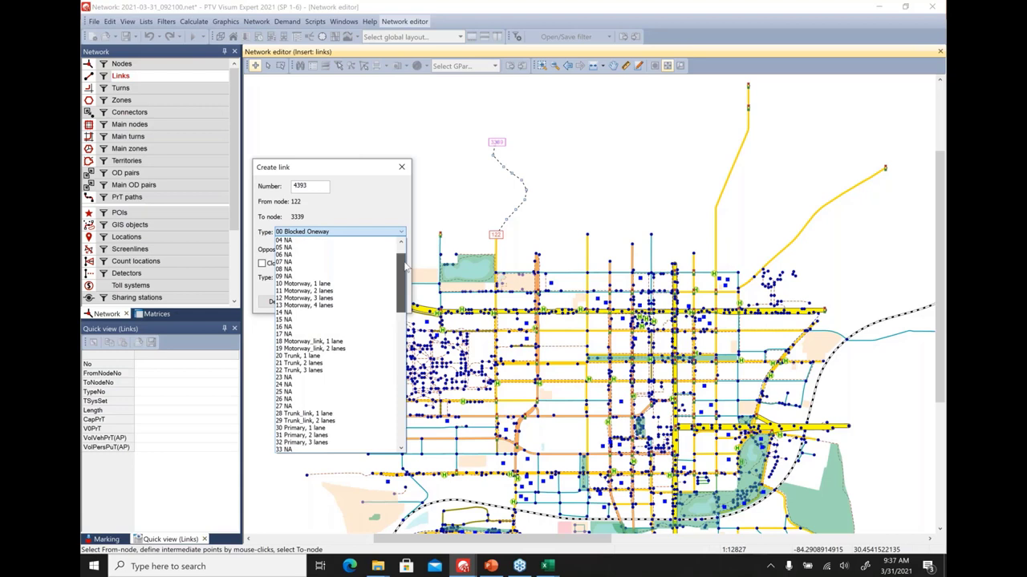
{"action": "left_click", "coordinate": [350, 284]}
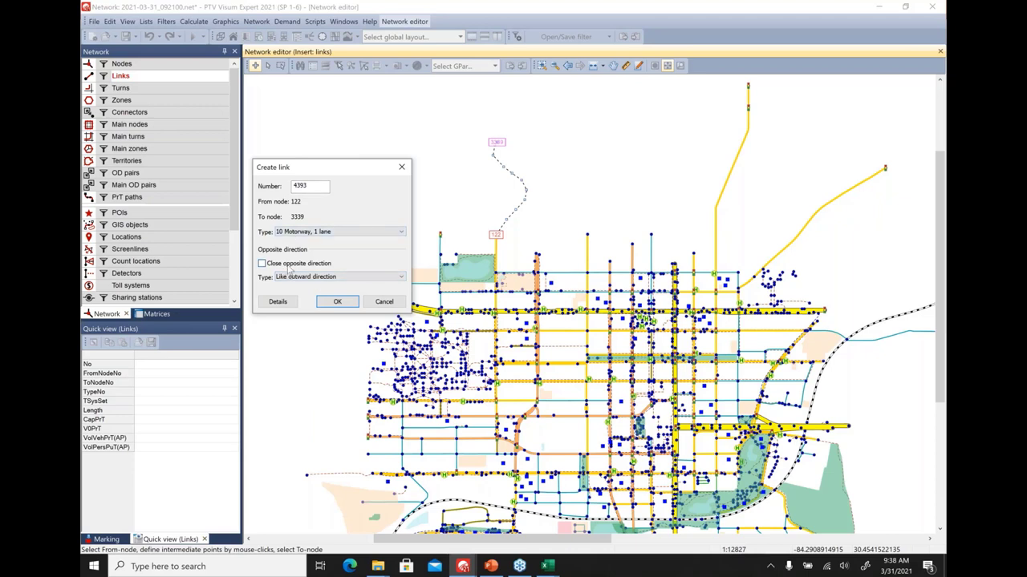
{"action": "left_click", "coordinate": [290, 267]}
{"action": "left_click", "coordinate": [337, 302]}
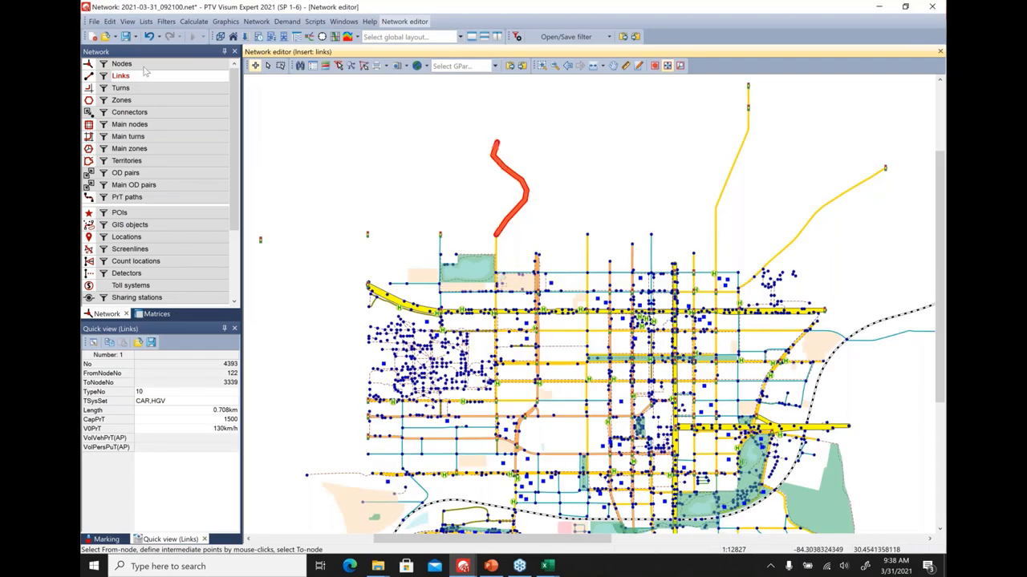
- Mark seven existing links together along the network's northern edge, including the two long links running north and northeast
{"action": "left_click", "coordinate": [268, 67]}
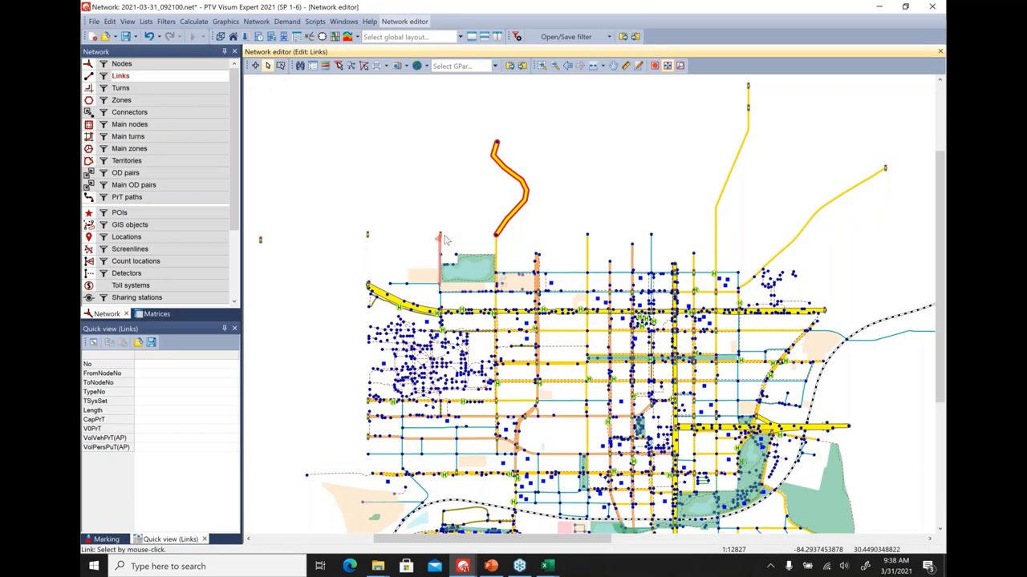
{"action": "left_click", "coordinate": [742, 174]}
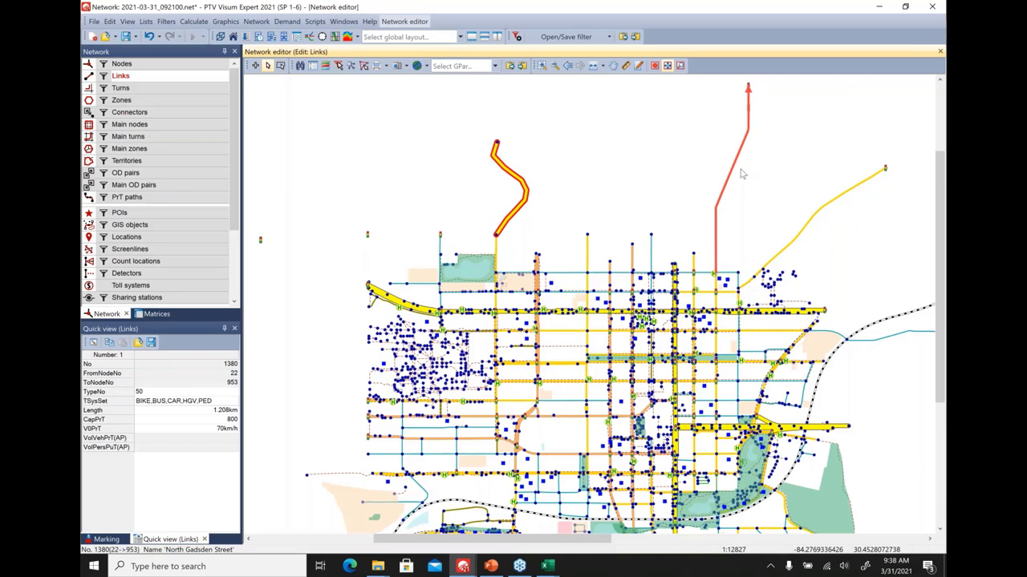
{"action": "left_click", "coordinate": [815, 235], "text": "ctrl"}
{"action": "left_click", "coordinate": [651, 257], "text": "ctrl"}
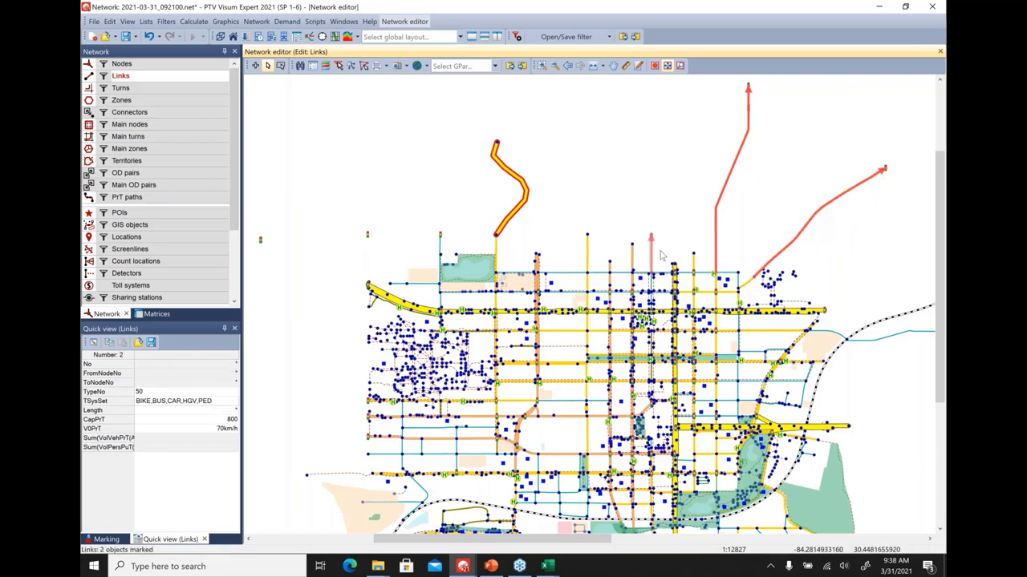
{"action": "left_click", "coordinate": [585, 251], "text": "ctrl"}
{"action": "left_click", "coordinate": [554, 273], "text": "ctrl"}
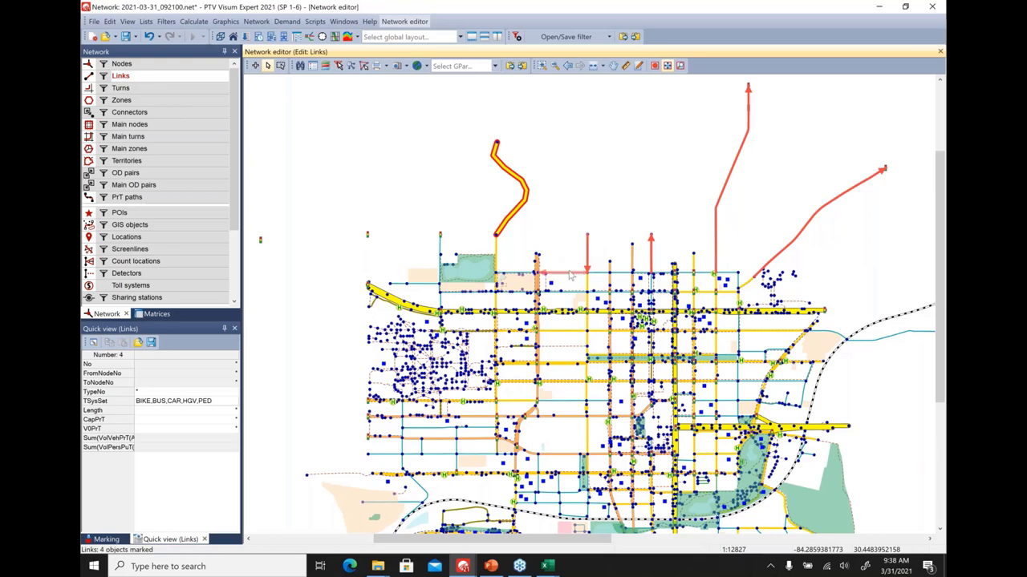
{"action": "left_click", "coordinate": [496, 245], "text": "ctrl"}
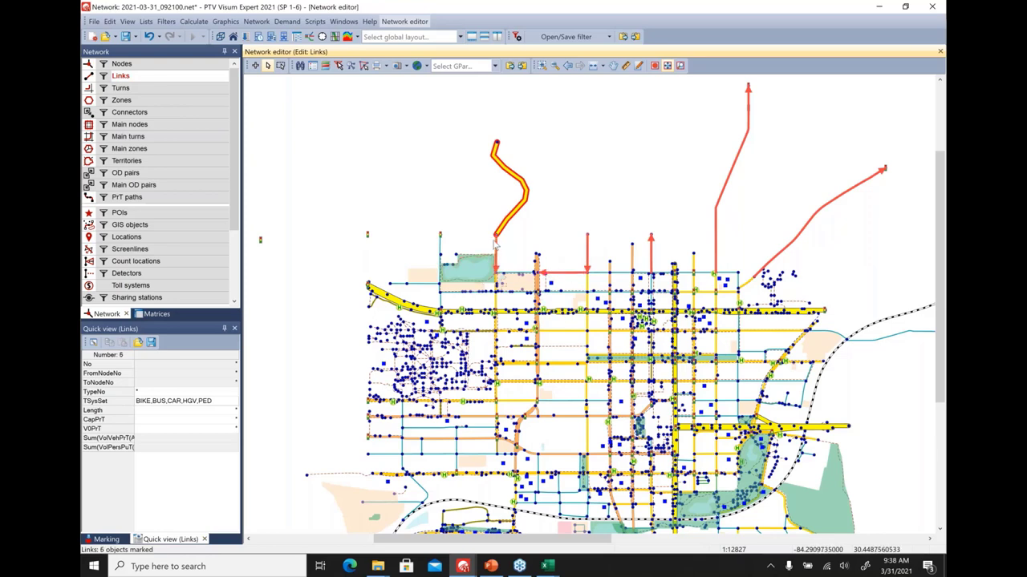
{"action": "left_click", "coordinate": [436, 252], "text": "ctrl"}
- Multi-edit the marked links, assigning the attribute v0 PrT a constant value of 40
{"action": "key", "text": "Return"}
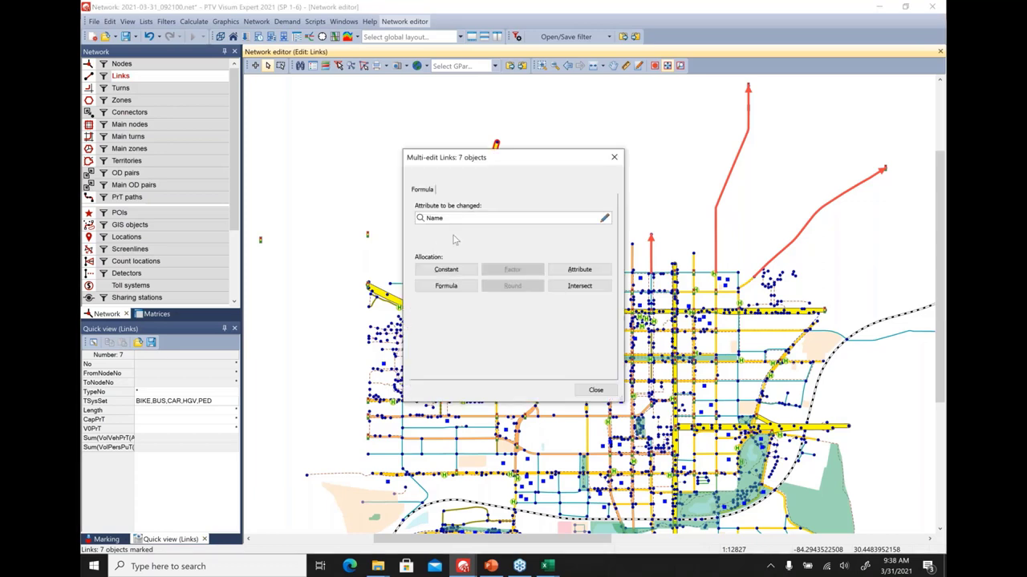
{"action": "left_click", "coordinate": [604, 219]}
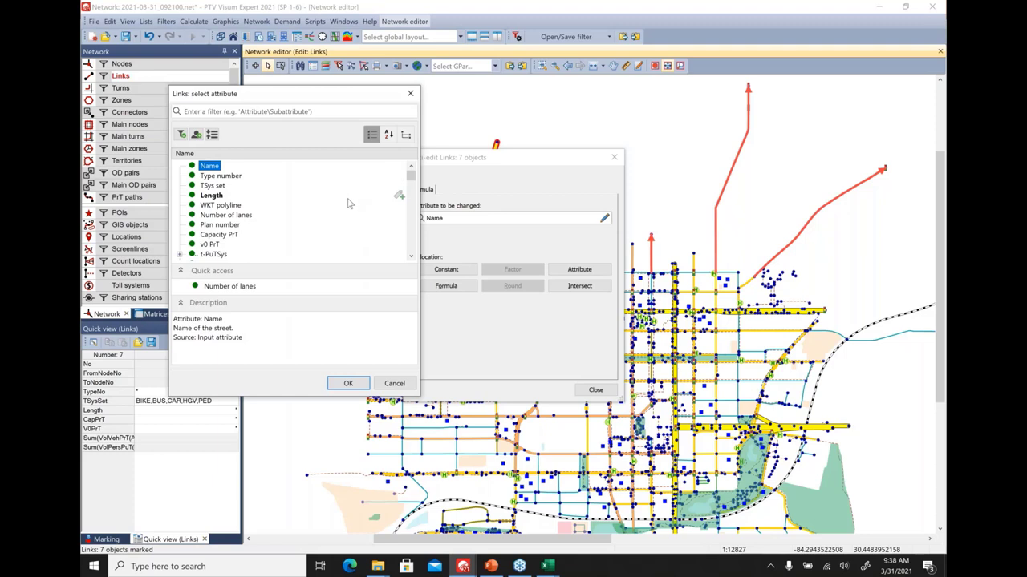
{"action": "left_click", "coordinate": [210, 244]}
{"action": "left_click", "coordinate": [346, 385]}
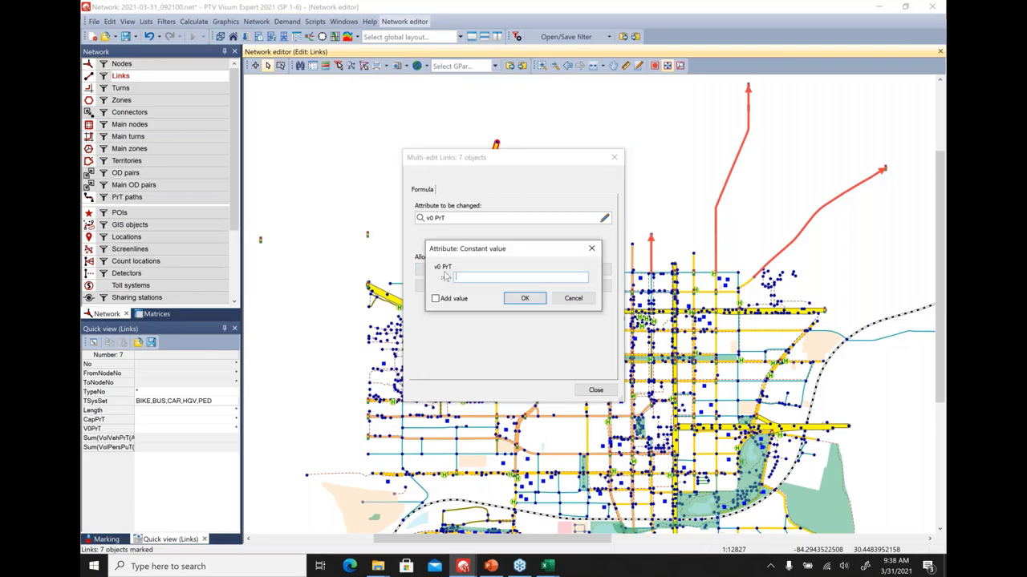
{"action": "left_click", "coordinate": [445, 271]}
{"action": "type", "text": "40"}
{"action": "left_click", "coordinate": [524, 298]}
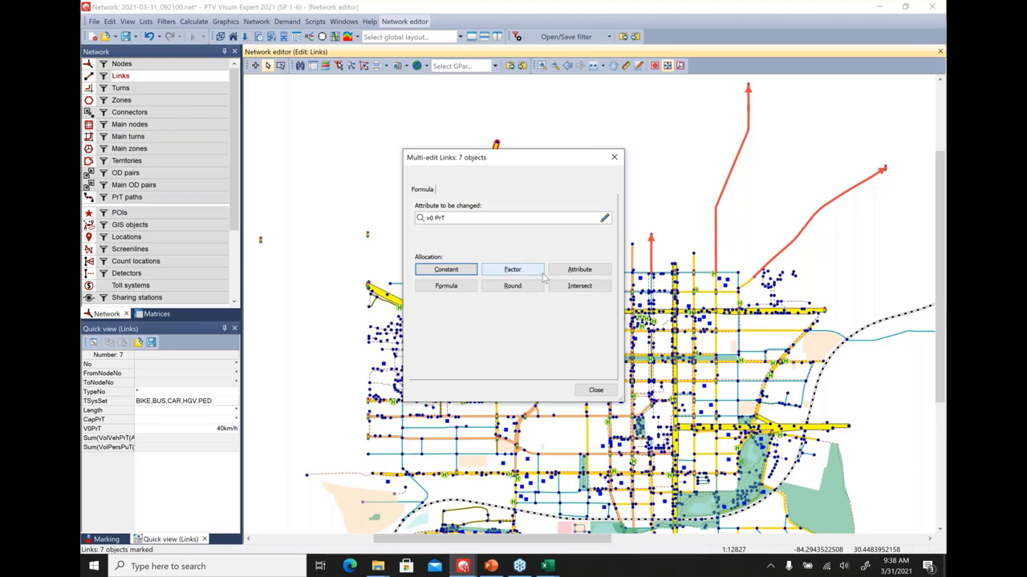
- Recalculate v0 PrT of the marked links with the formula [V0PRT]*1.2, then close the multi-edit and unmark the links
{"action": "left_click", "coordinate": [447, 287]}
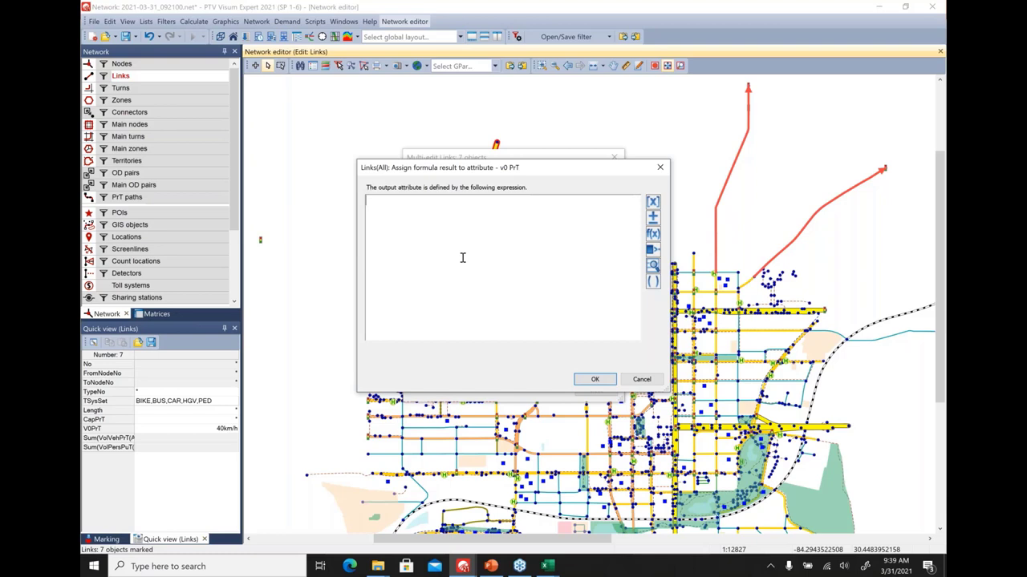
{"action": "left_click", "coordinate": [653, 203]}
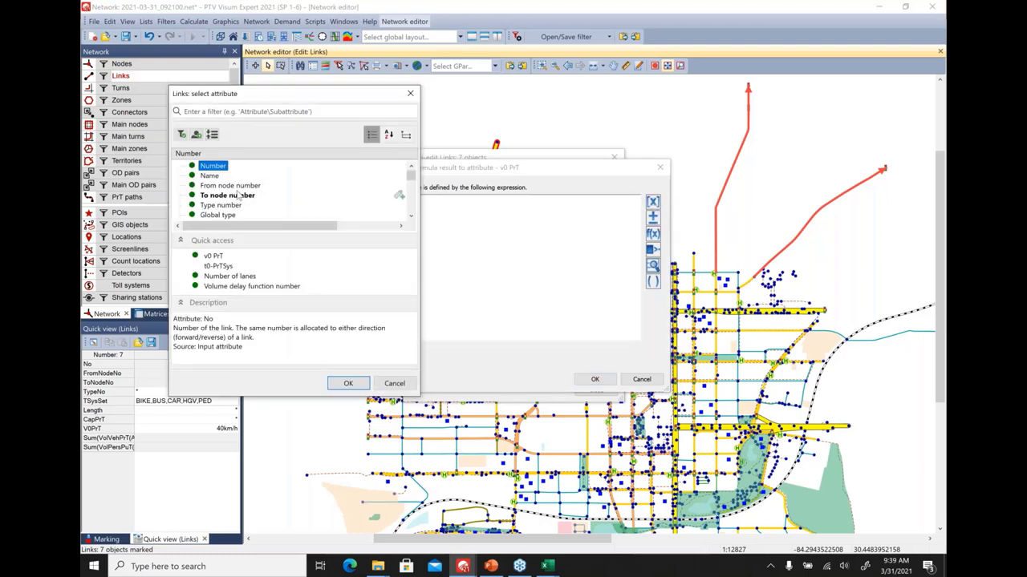
{"action": "scroll", "coordinate": [238, 195], "scroll_direction": "down", "scroll_amount": 1}
{"action": "scroll", "coordinate": [237, 194], "scroll_direction": "down", "scroll_amount": 1}
{"action": "scroll", "coordinate": [237, 195], "scroll_direction": "down", "scroll_amount": 1}
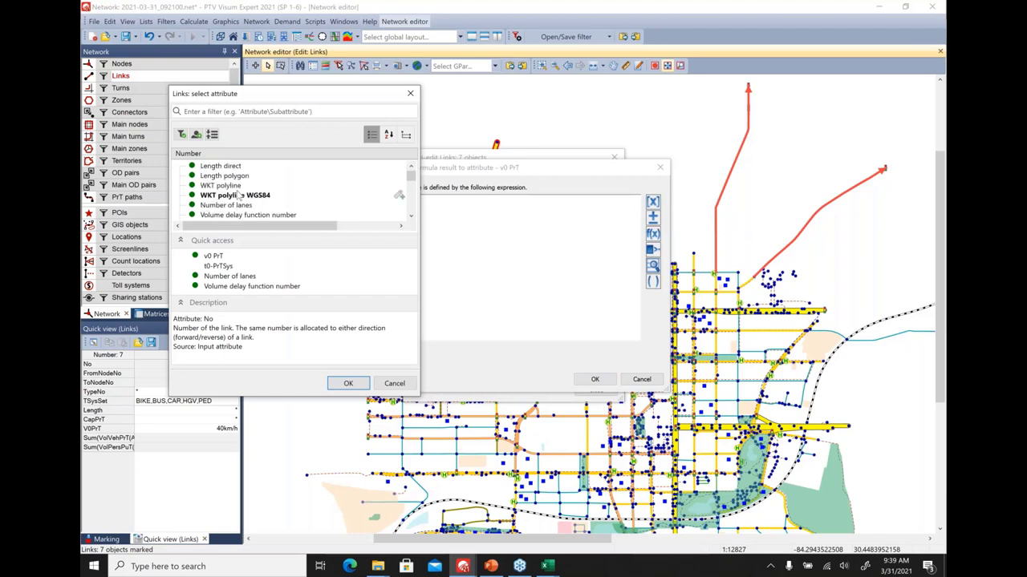
{"action": "left_click", "coordinate": [213, 256]}
{"action": "double_click", "coordinate": [213, 257]}
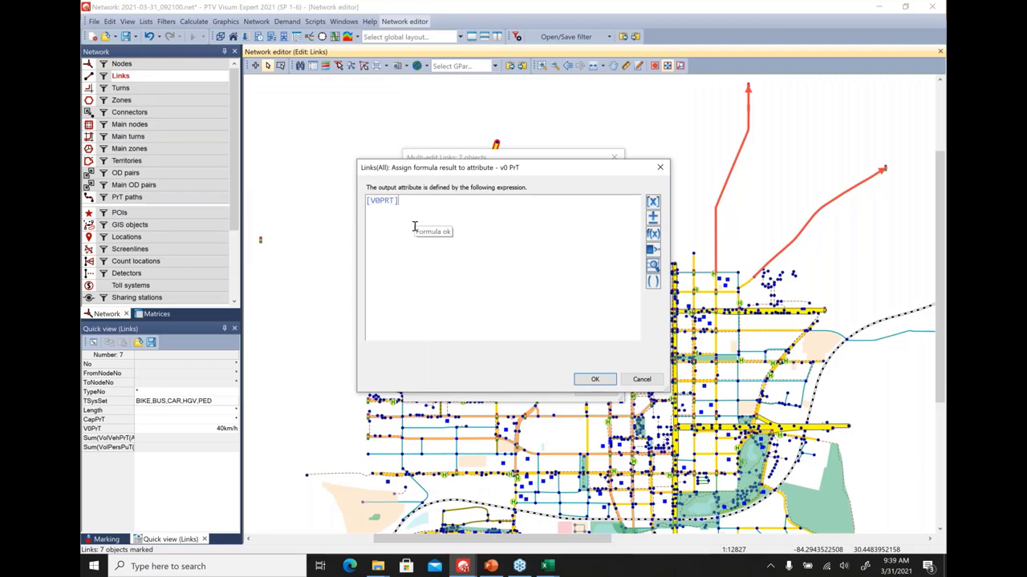
{"action": "type", "text": "*"}
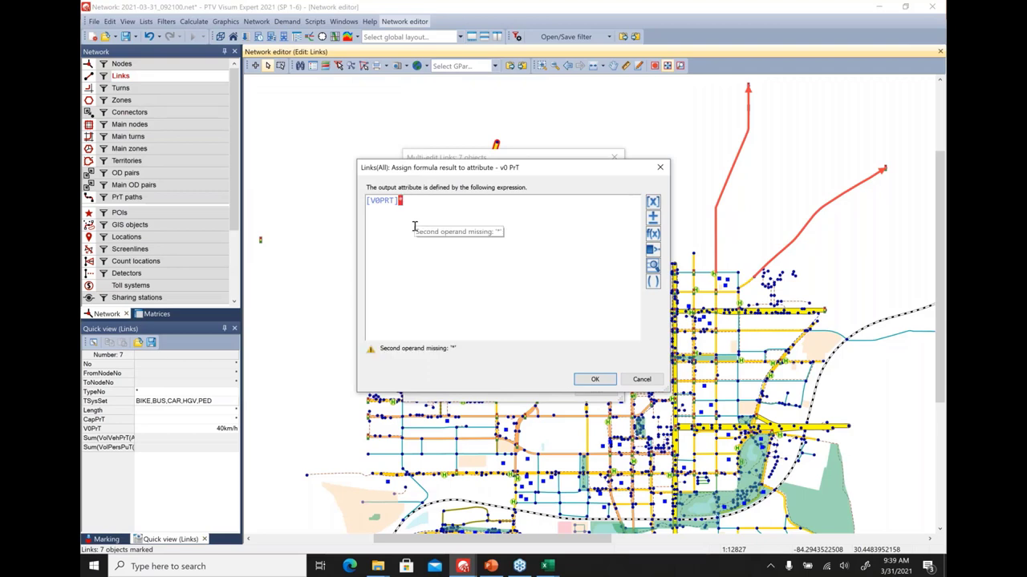
{"action": "type", "text": "1.2"}
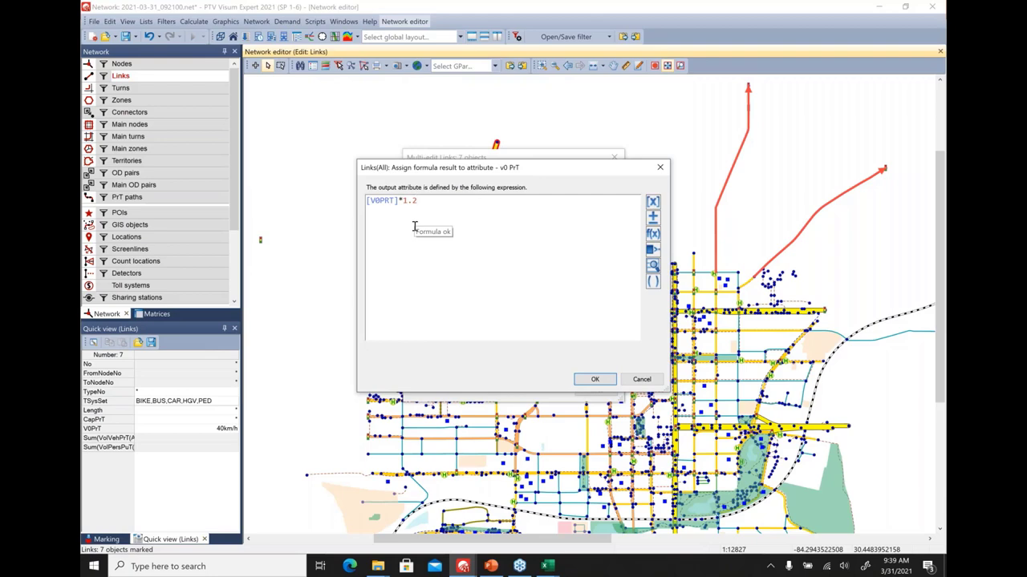
{"action": "left_click", "coordinate": [593, 378]}
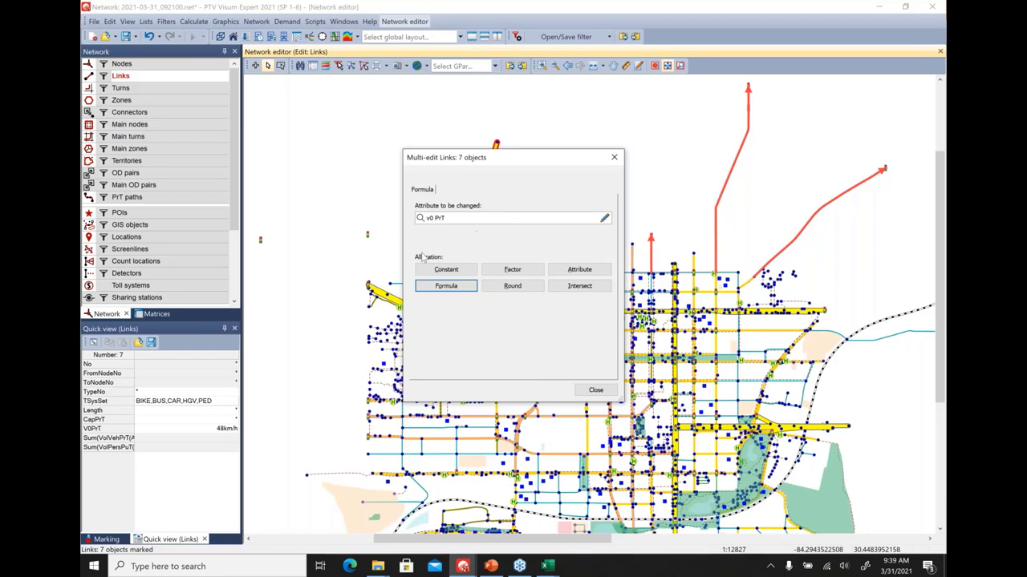
{"action": "left_click", "coordinate": [599, 393]}
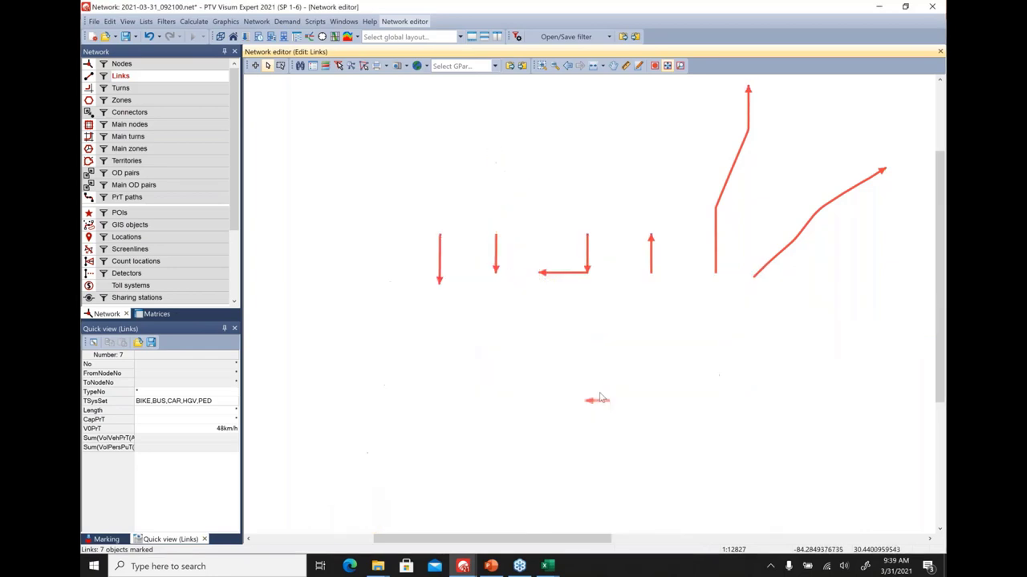
{"action": "left_click", "coordinate": [396, 145]}
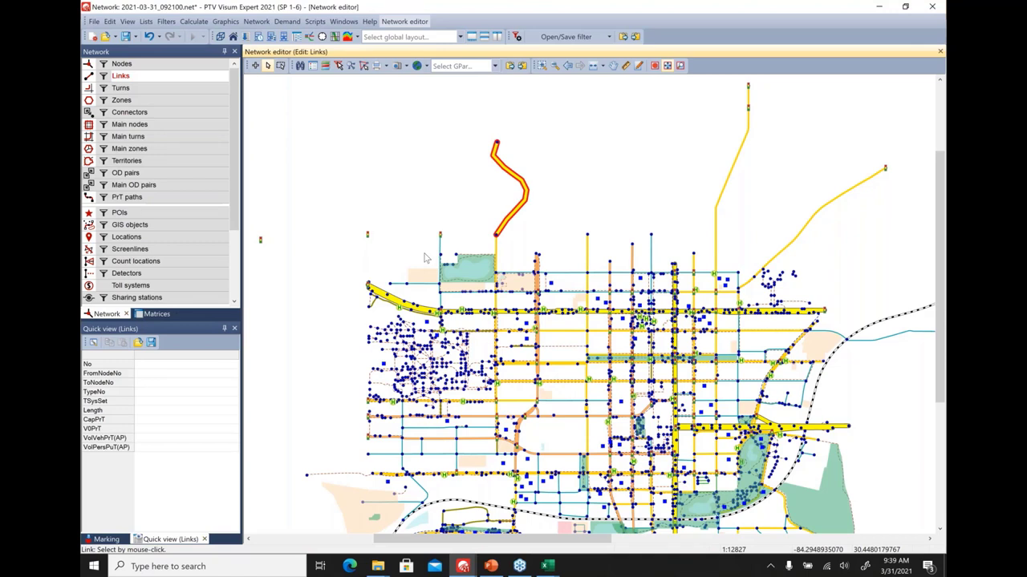
- Define a spatial selection with a free nine-point polygon around the northwestern part of the street network
{"action": "left_click", "coordinate": [281, 66]}
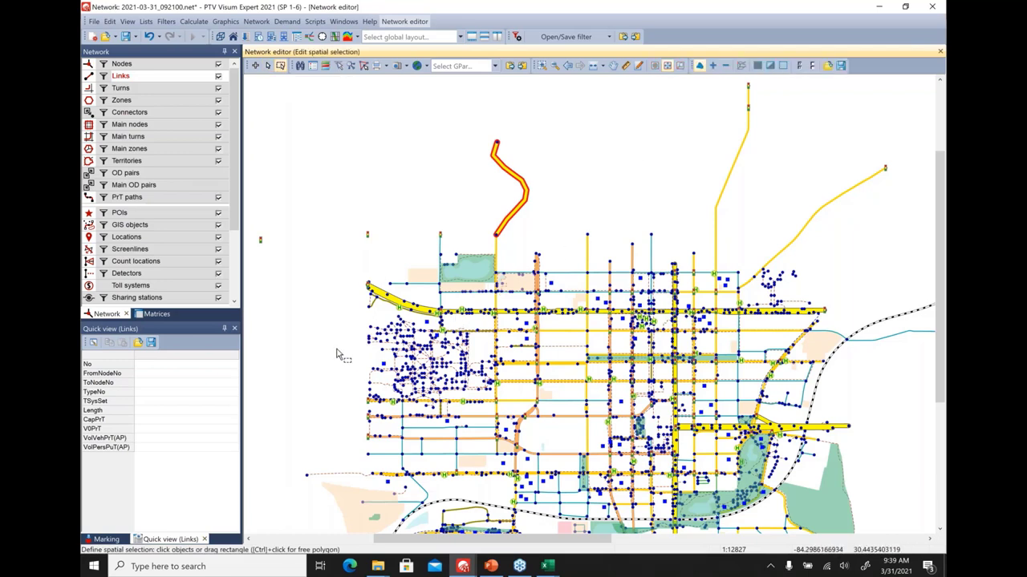
{"action": "left_click", "coordinate": [462, 219], "text": "ctrl"}
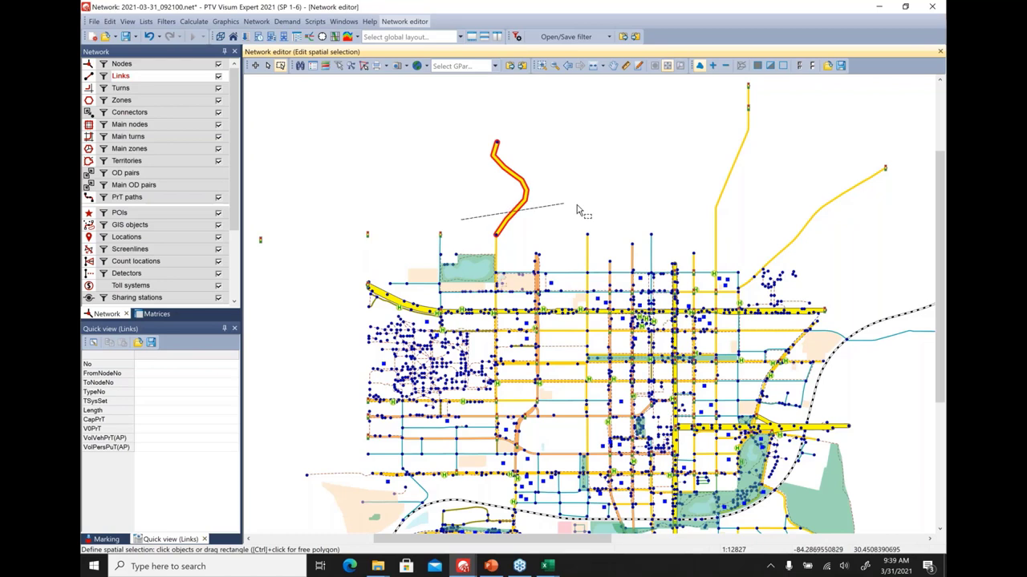
{"action": "left_click", "coordinate": [564, 204], "text": "ctrl"}
{"action": "left_click", "coordinate": [669, 219], "text": "ctrl"}
{"action": "left_click", "coordinate": [709, 274], "text": "ctrl"}
{"action": "left_click", "coordinate": [705, 401], "text": "ctrl"}
{"action": "left_click", "coordinate": [577, 435], "text": "ctrl"}
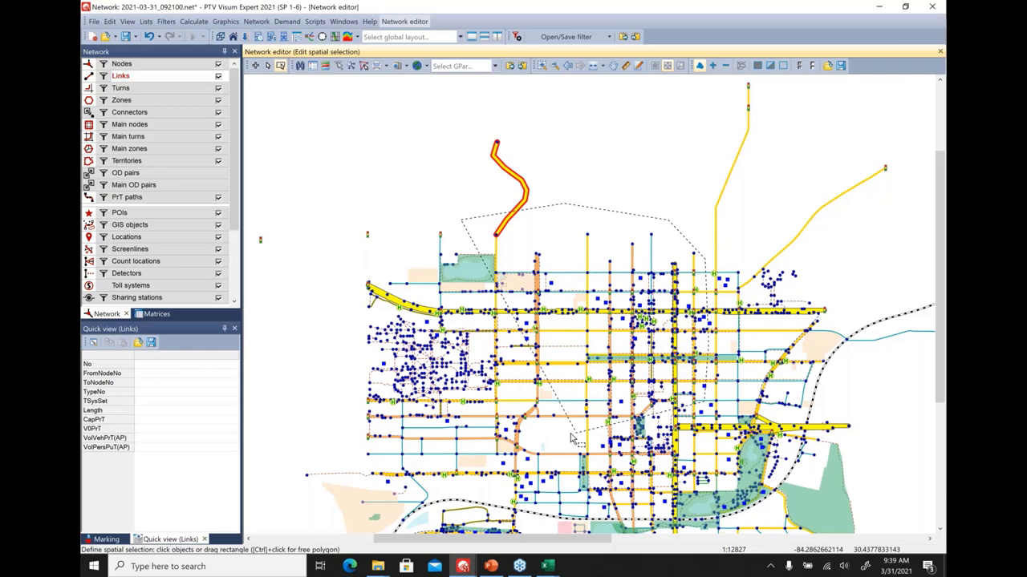
{"action": "left_click", "coordinate": [351, 427], "text": "ctrl"}
{"action": "left_click", "coordinate": [317, 259], "text": "ctrl"}
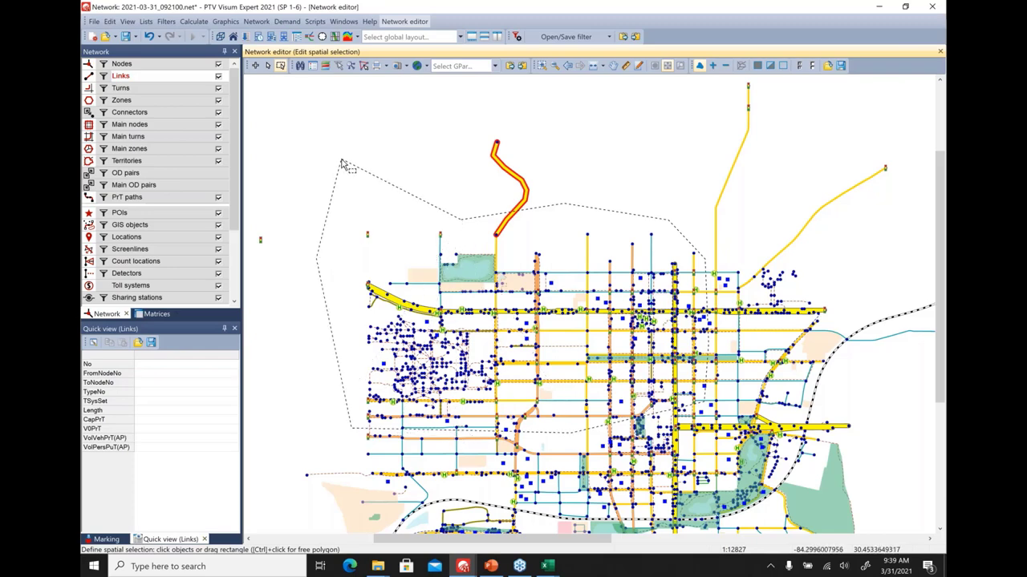
{"action": "double_click", "coordinate": [342, 165]}
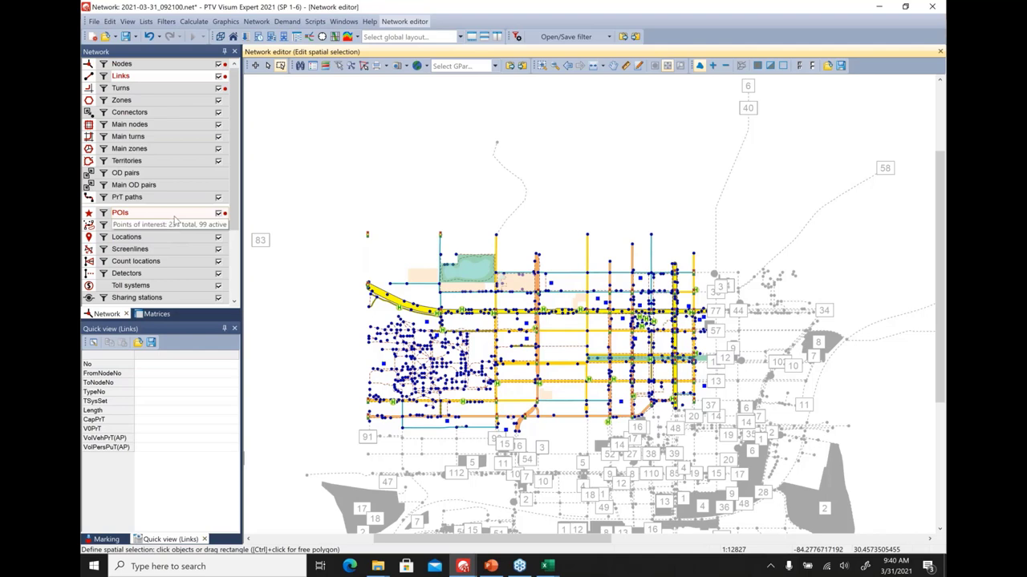
- View the multi-edit options for all links with Only active ones enabled, and close them without changing anything
{"action": "right_click", "coordinate": [171, 81]}
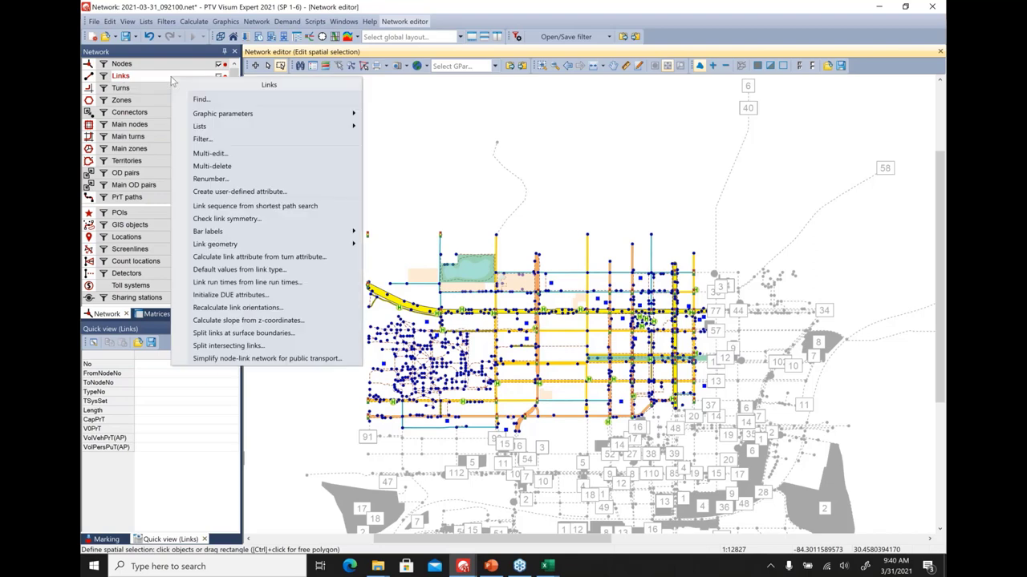
{"action": "left_click", "coordinate": [210, 153]}
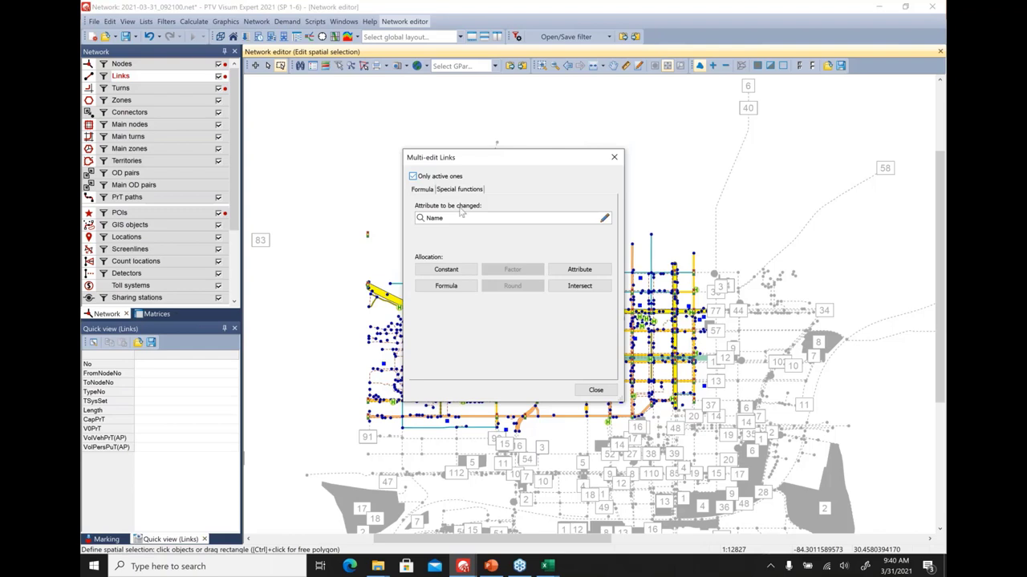
{"action": "left_click", "coordinate": [595, 391]}
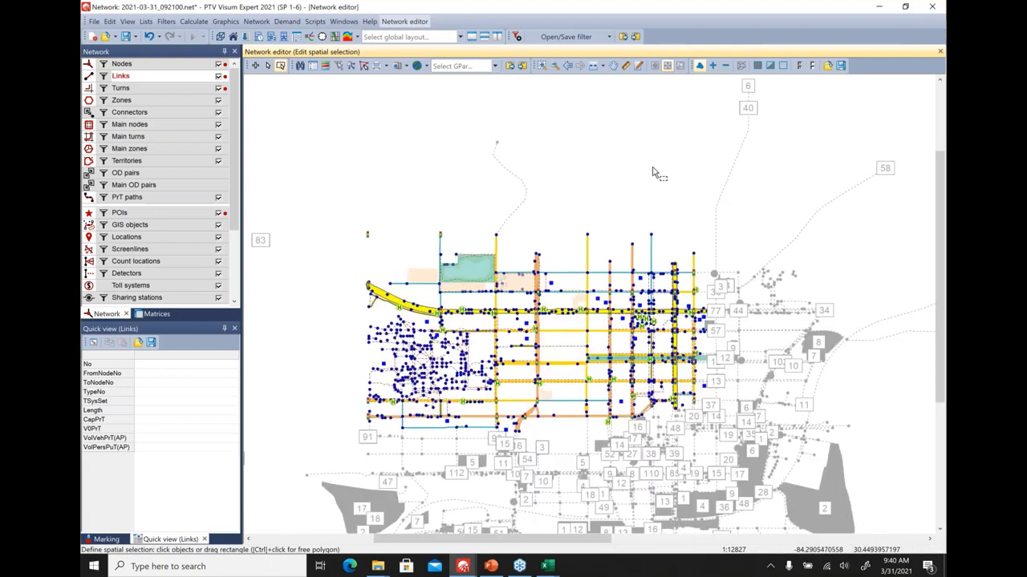
- Make the whole network active again in the spatial selection, then view the West Call Street link's attributes and cancel without changes
{"action": "left_click", "coordinate": [758, 68]}
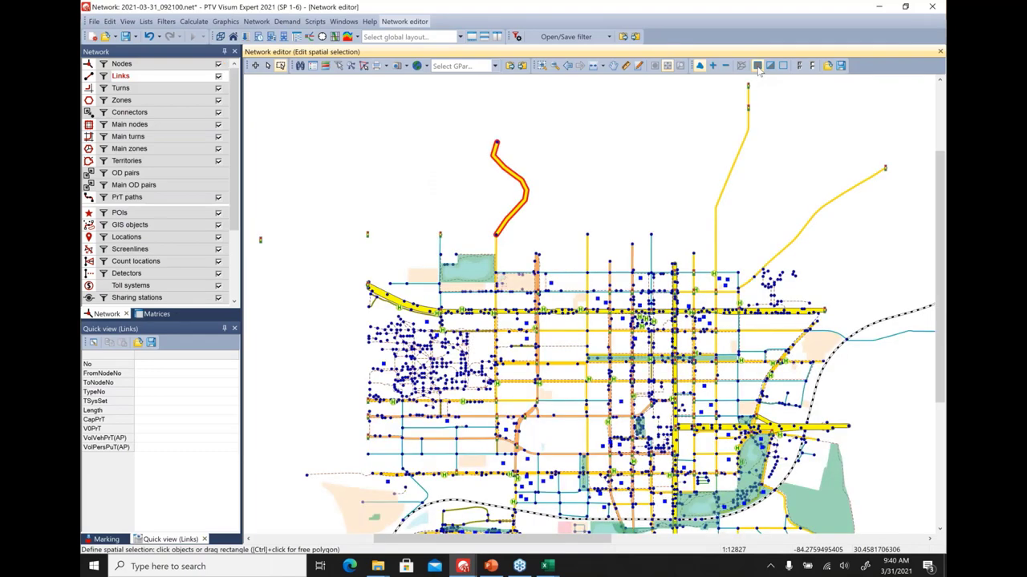
{"action": "left_click", "coordinate": [268, 67]}
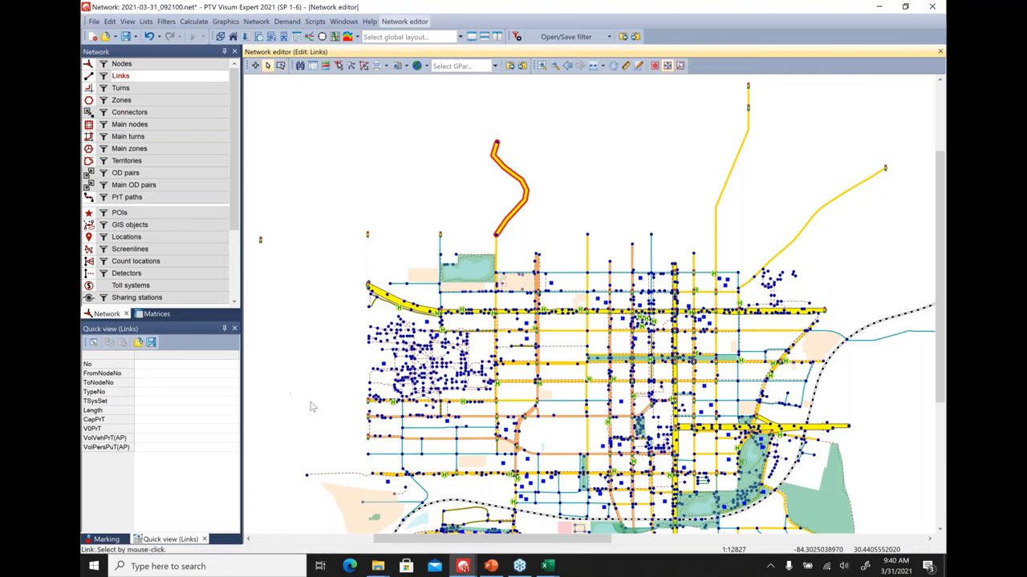
{"action": "double_click", "coordinate": [566, 339]}
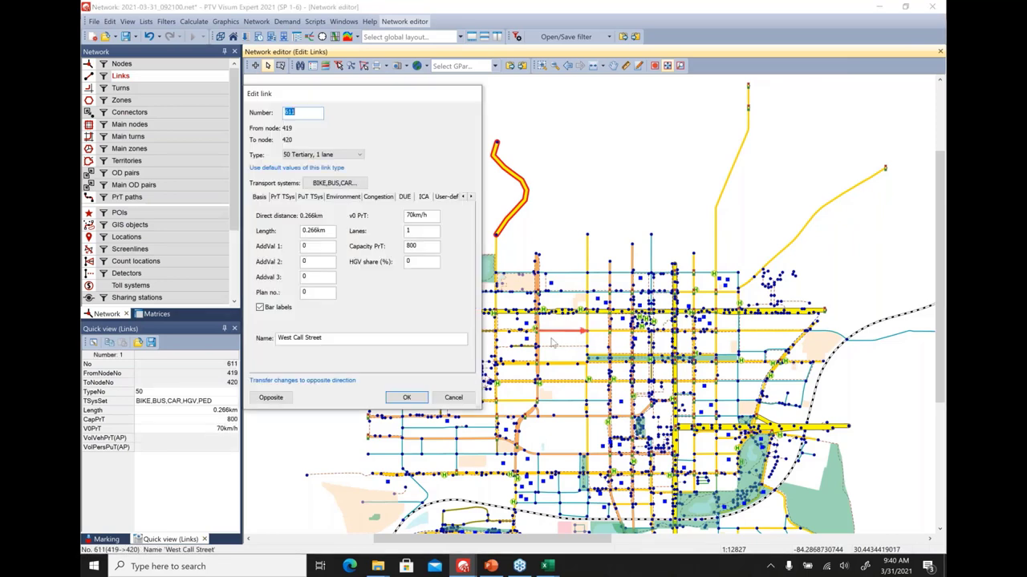
{"action": "left_click", "coordinate": [451, 400]}
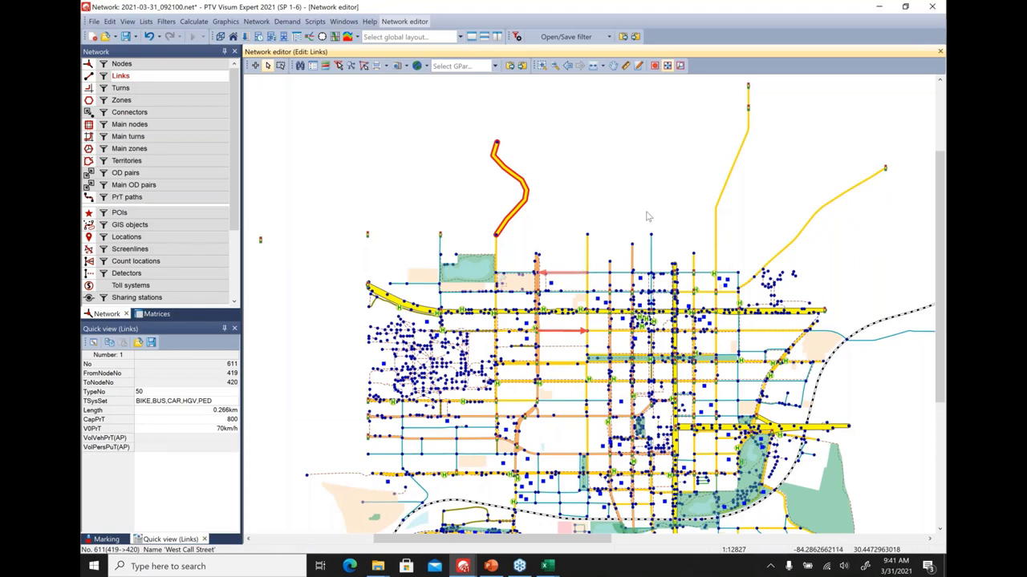
- Permit interactive geometry editing for the North Gadsden Street link, reshape it into a zigzag with added intermediate points, and deselect it
{"action": "left_click", "coordinate": [732, 187]}
{"action": "right_click", "coordinate": [733, 187]}
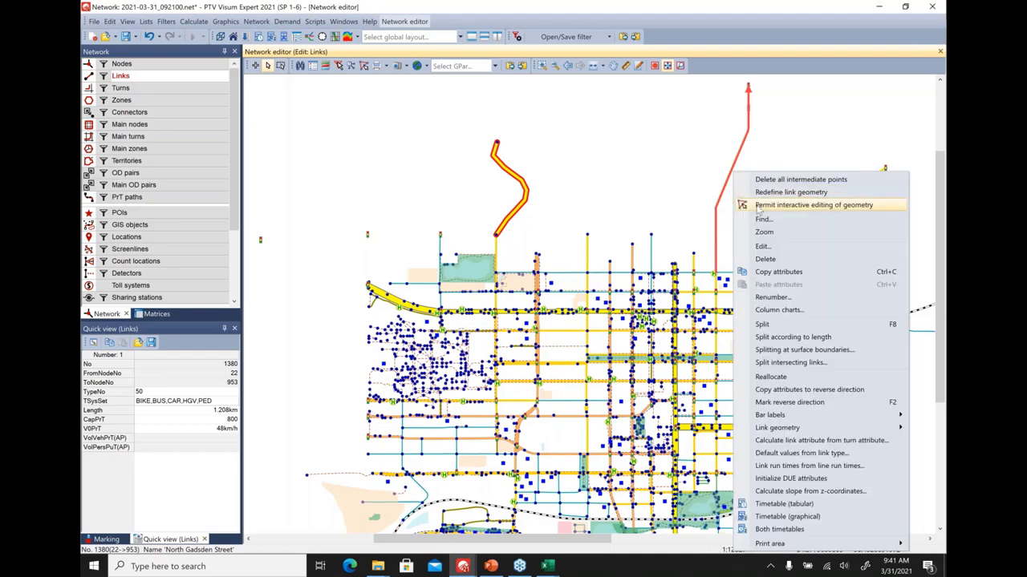
{"action": "left_click", "coordinate": [758, 207]}
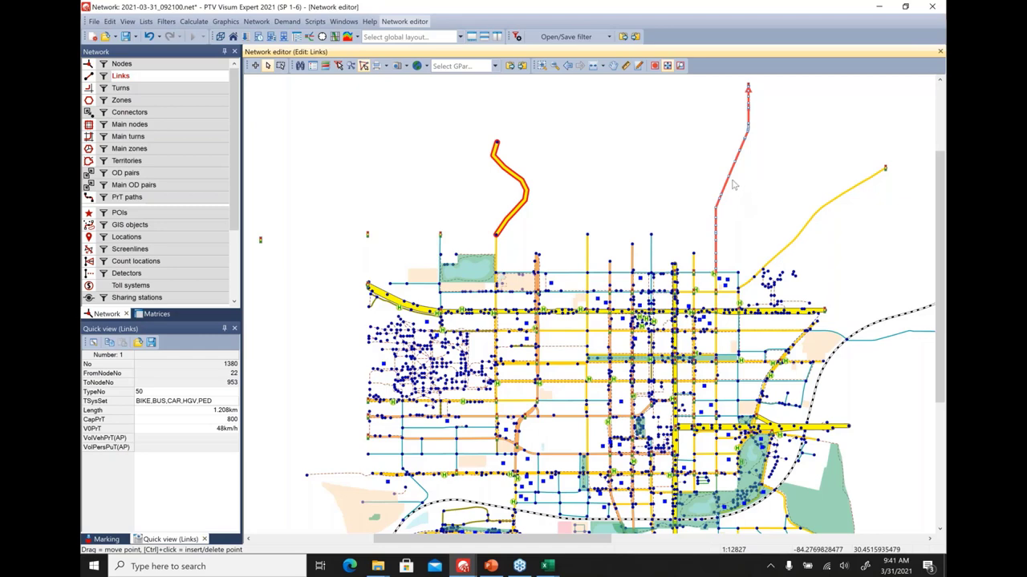
{"action": "left_click", "coordinate": [731, 183]}
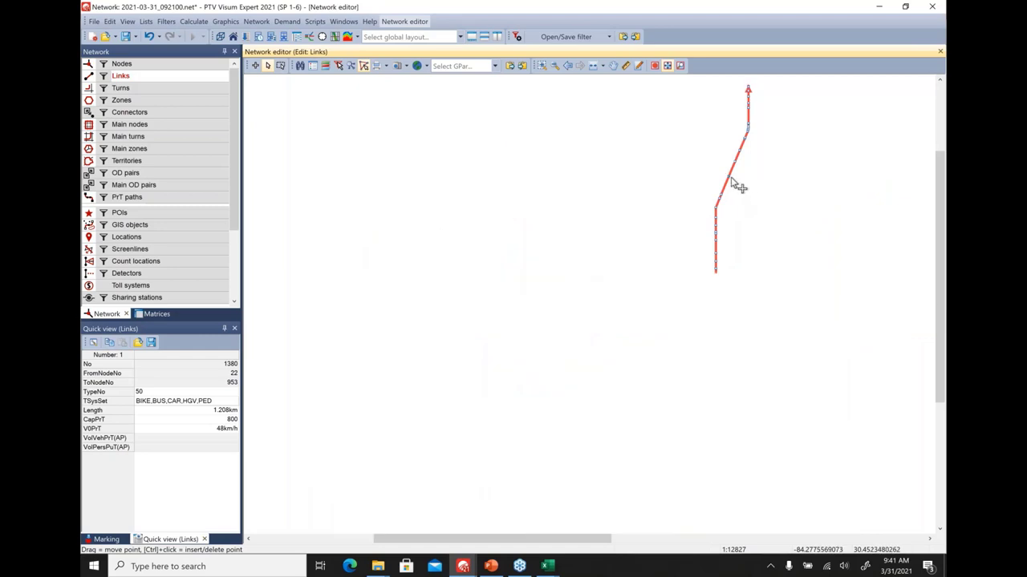
{"action": "left_click", "coordinate": [737, 184]}
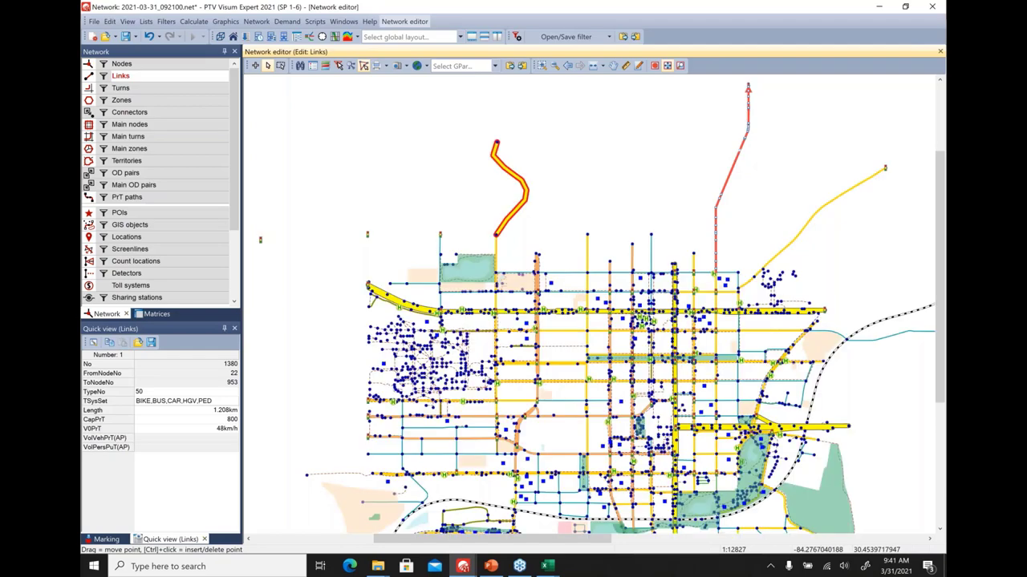
{"action": "left_click", "coordinate": [747, 142]}
{"action": "left_click", "coordinate": [748, 141]}
{"action": "left_click", "coordinate": [748, 143]}
{"action": "left_click_drag", "start_coordinate": [738, 186], "coordinate": [701, 171]}
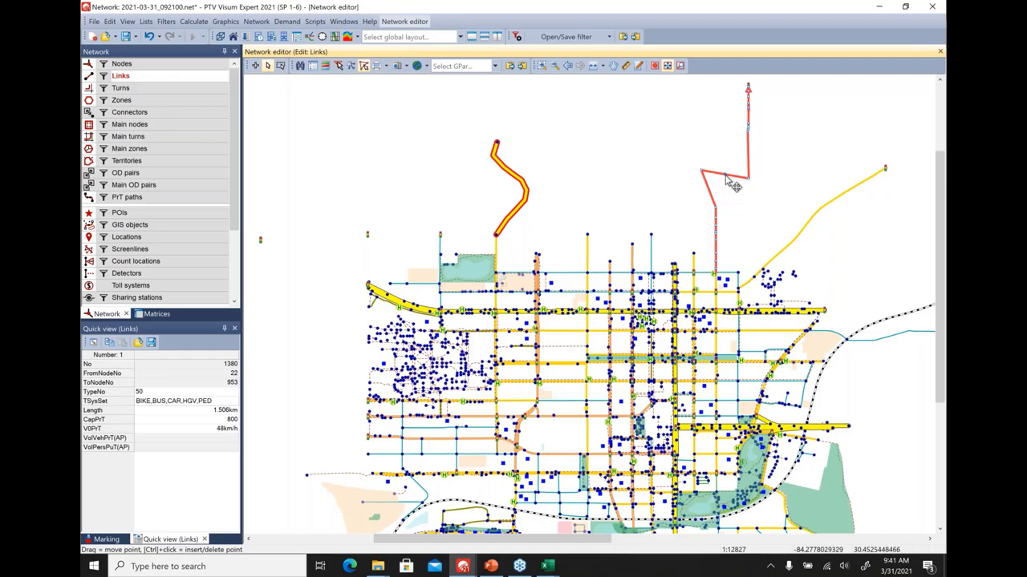
{"action": "left_click_drag", "start_coordinate": [726, 178], "coordinate": [731, 195]}
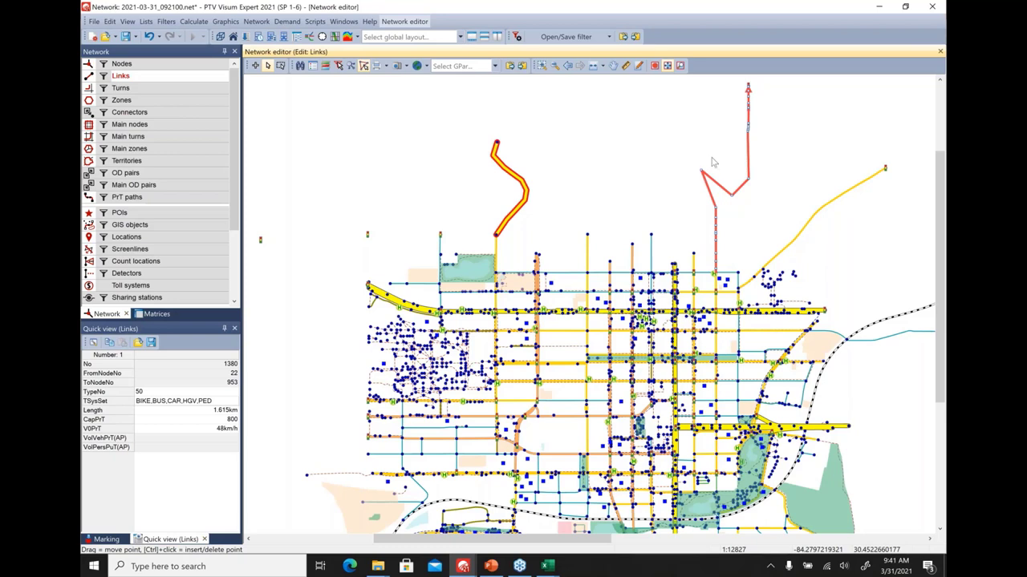
{"action": "left_click", "coordinate": [379, 158]}
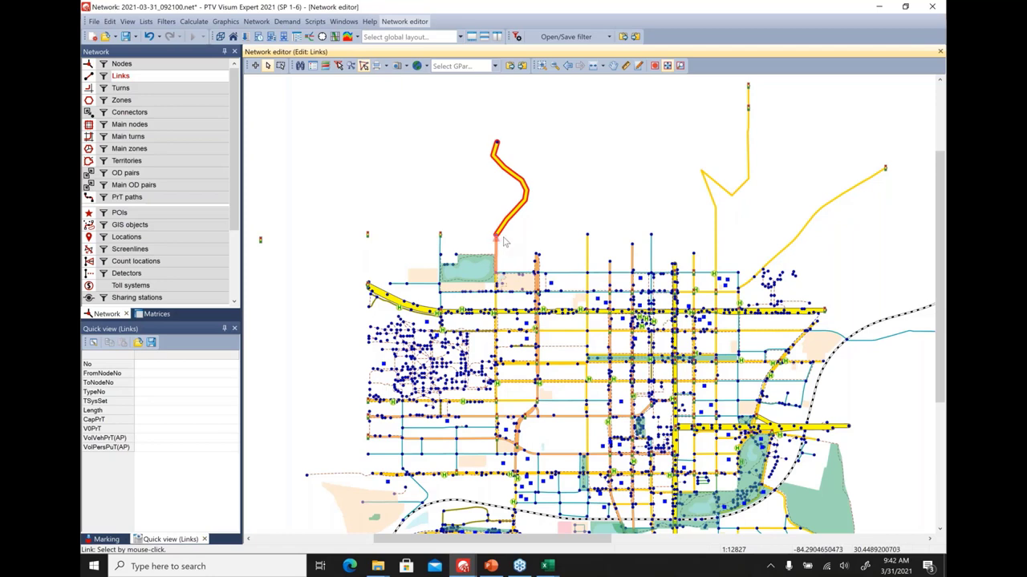
- Open the signalized node 100, southeast of the dense node cluster, in the junction editor and display its geometry
{"action": "left_click", "coordinate": [185, 64]}
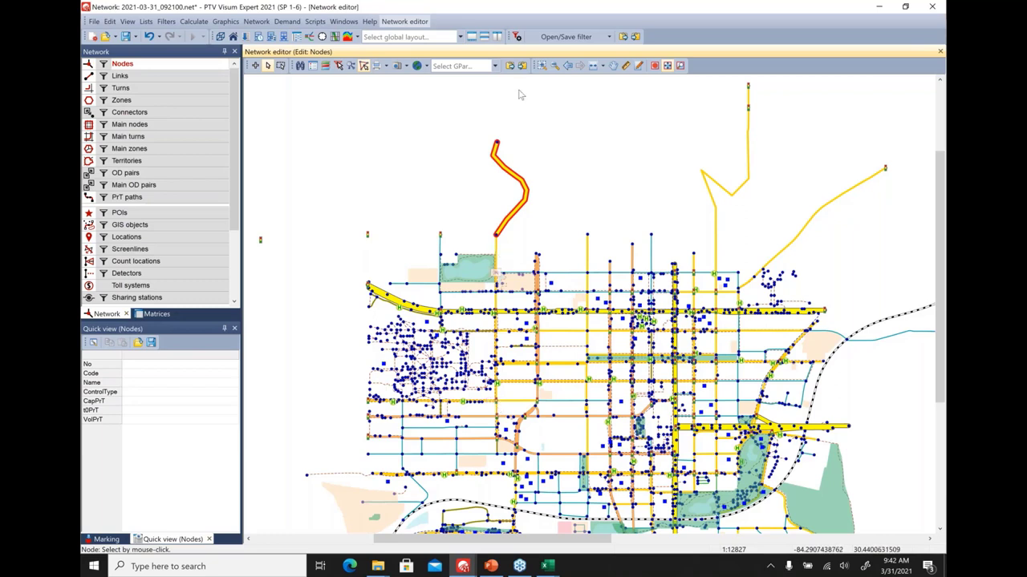
{"action": "left_click", "coordinate": [542, 65]}
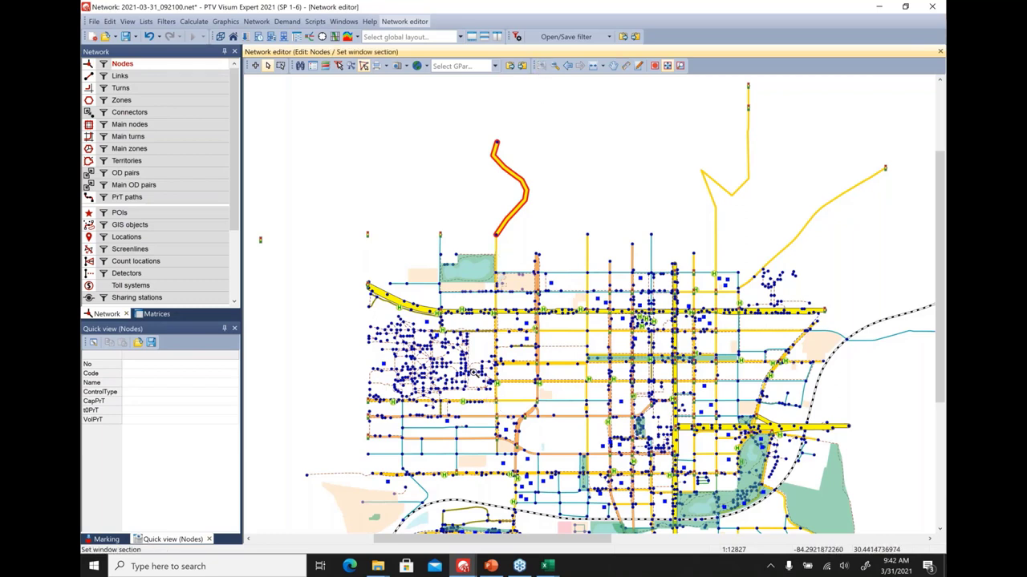
{"action": "left_click_drag", "start_coordinate": [474, 372], "coordinate": [548, 440]}
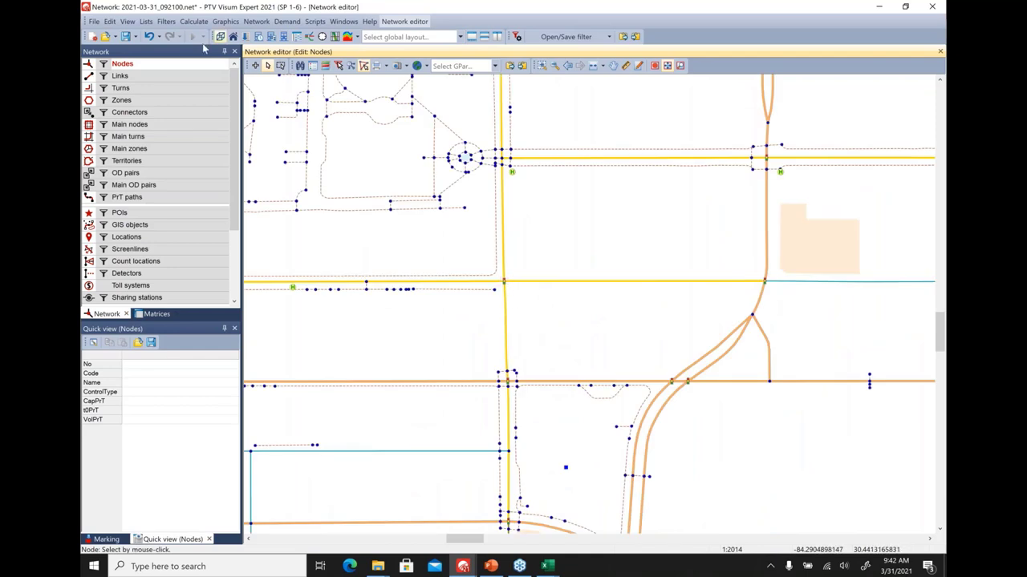
{"action": "double_click", "coordinate": [507, 283]}
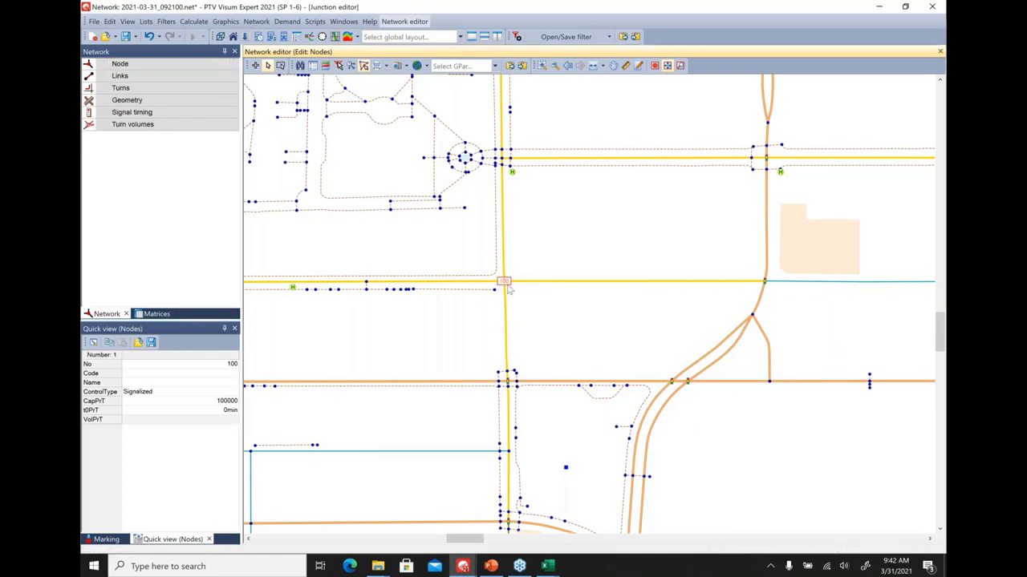
{"action": "left_click_drag", "start_coordinate": [541, 163], "coordinate": [544, 355]}
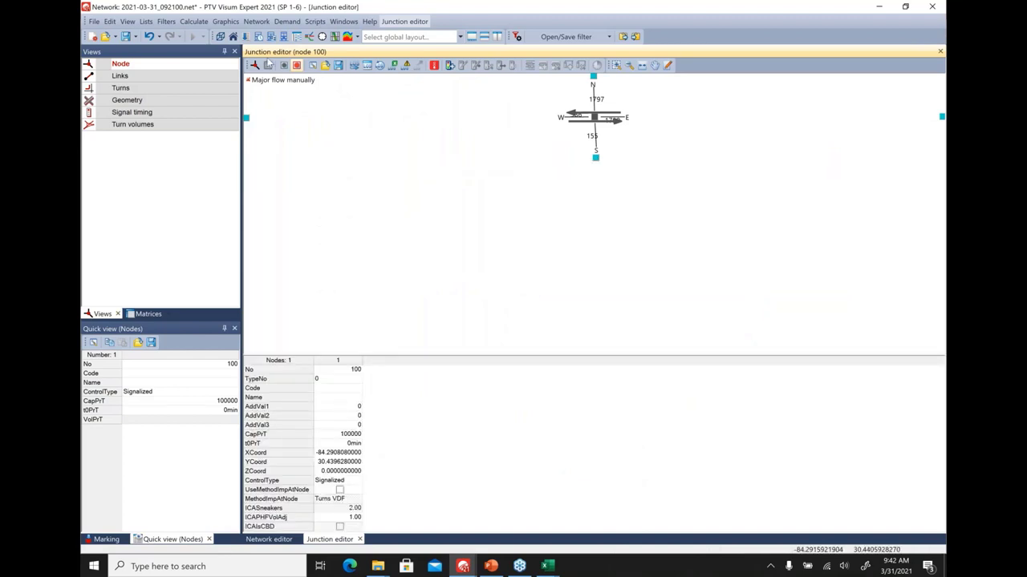
{"action": "left_click", "coordinate": [150, 100]}
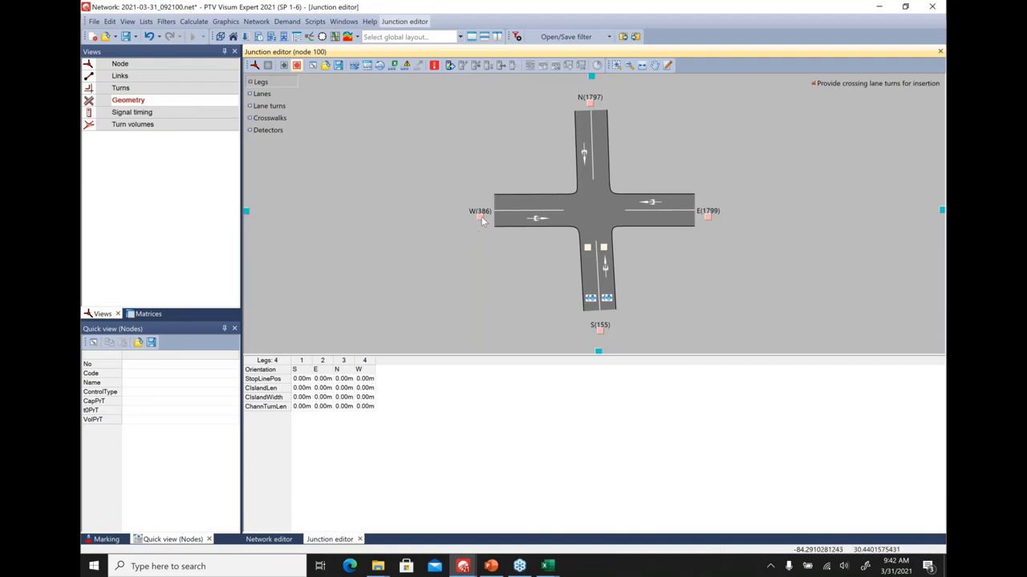
- Insert a left-turn pocket beside the inbound lane on the junction's west leg
{"action": "left_click", "coordinate": [555, 219]}
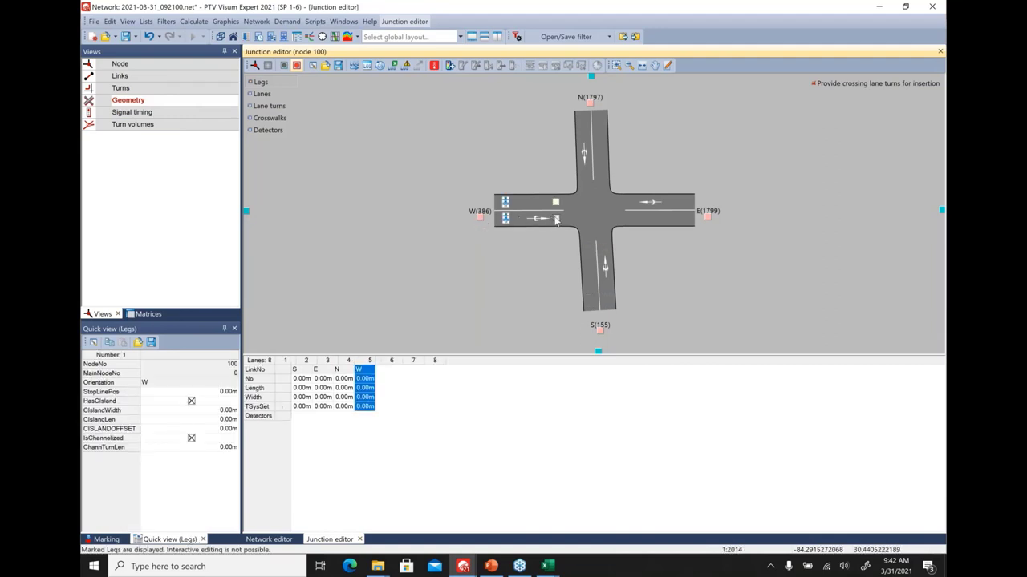
{"action": "double_click", "coordinate": [555, 219]}
{"action": "left_click", "coordinate": [506, 218]}
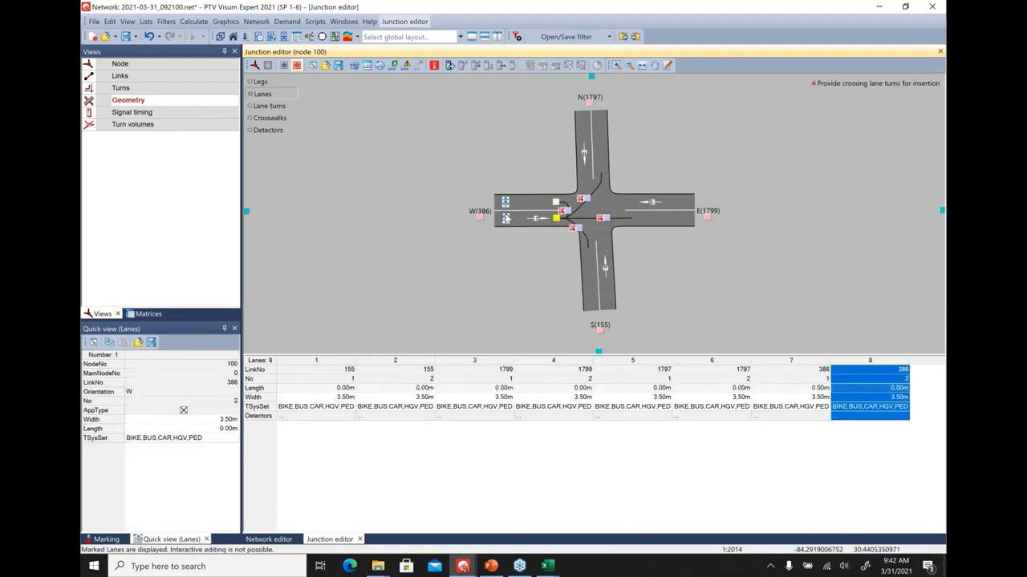
{"action": "left_click", "coordinate": [556, 220]}
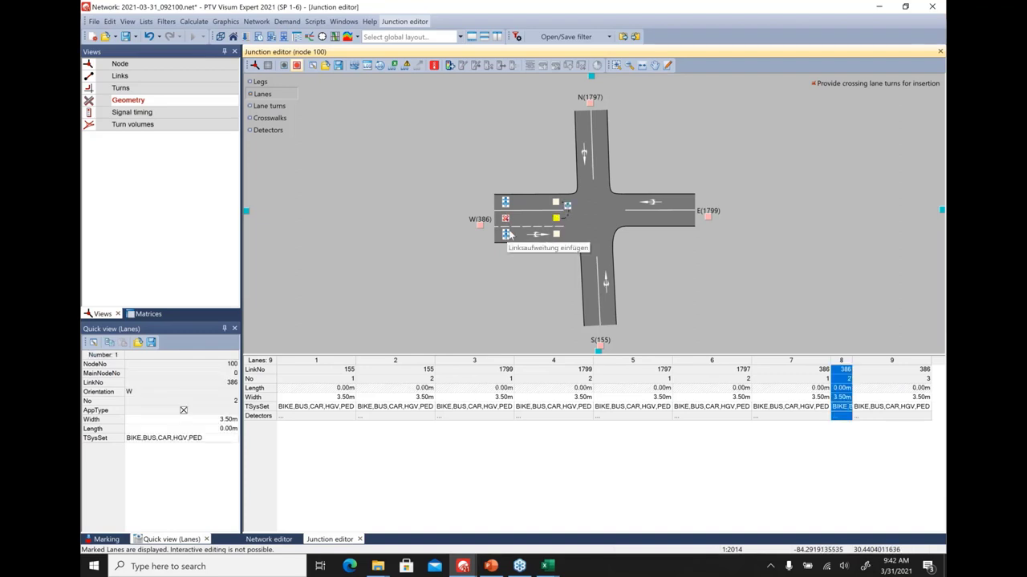
{"action": "left_click", "coordinate": [557, 219]}
- Delete the U-turn and the left turn from the outer west approach lane, and create the northbound left turn on the pocket lane
{"action": "left_click", "coordinate": [557, 234]}
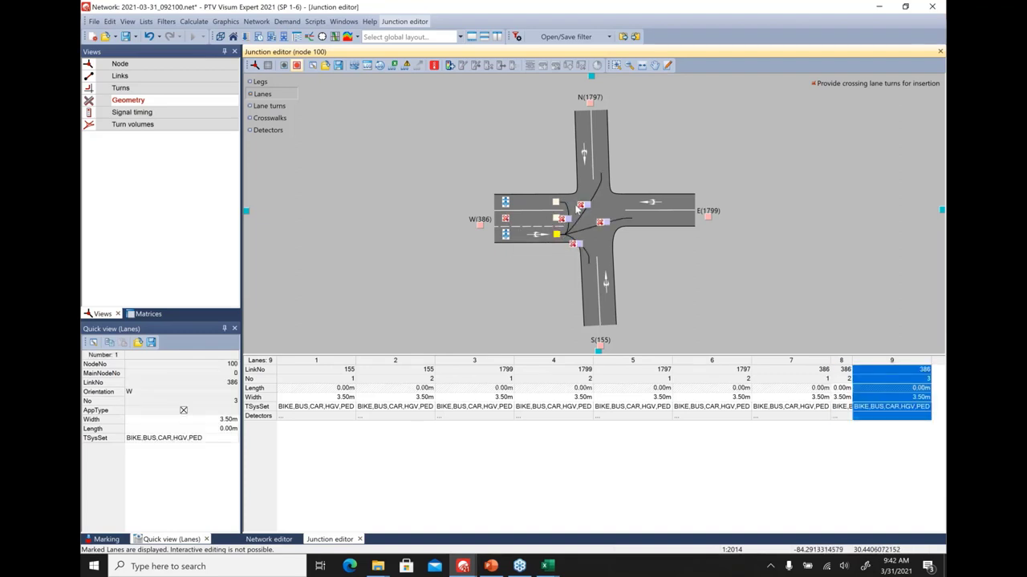
{"action": "left_click", "coordinate": [564, 228]}
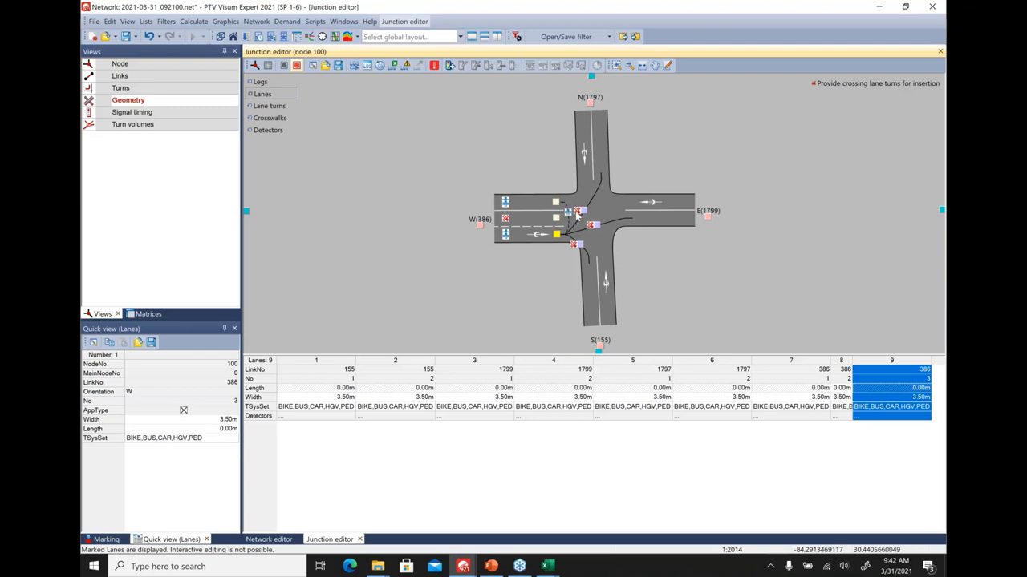
{"action": "left_click", "coordinate": [566, 242]}
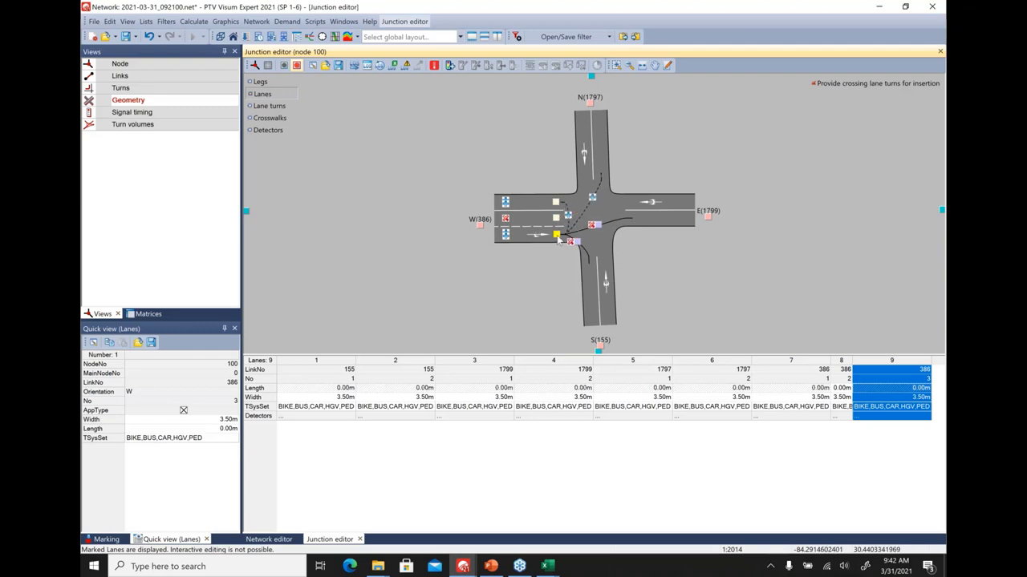
{"action": "left_click", "coordinate": [556, 234]}
{"action": "left_click", "coordinate": [556, 218]}
{"action": "left_click", "coordinate": [591, 196]}
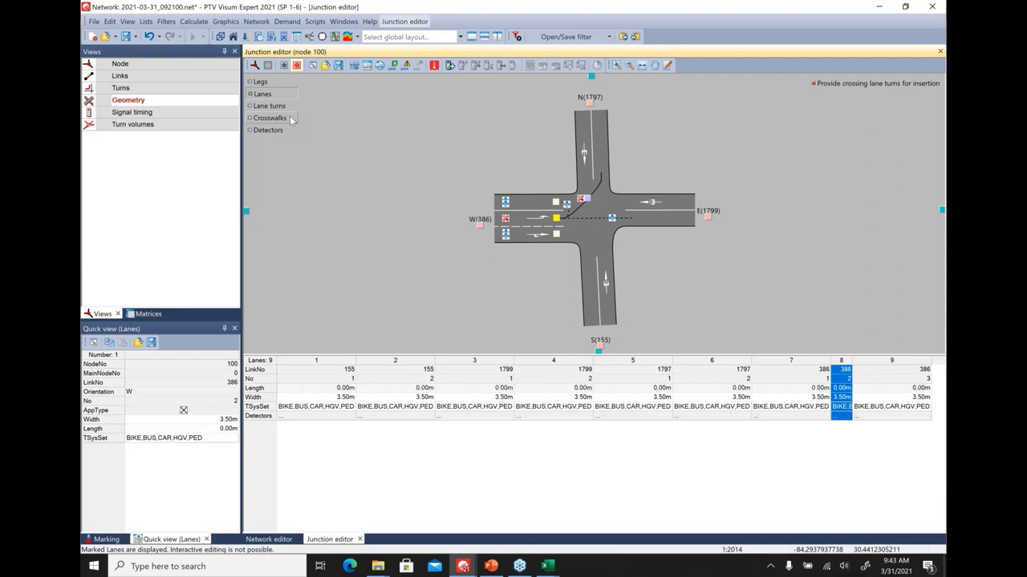
- Close the junction editor and look at the history of actions available for undo and redo
{"action": "left_click", "coordinate": [359, 539]}
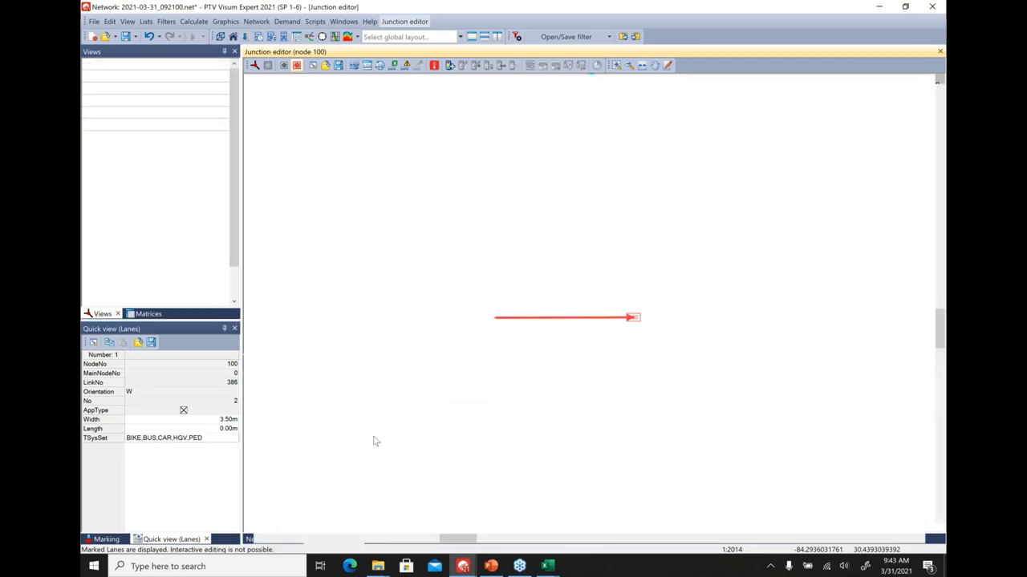
{"action": "left_click", "coordinate": [160, 37]}
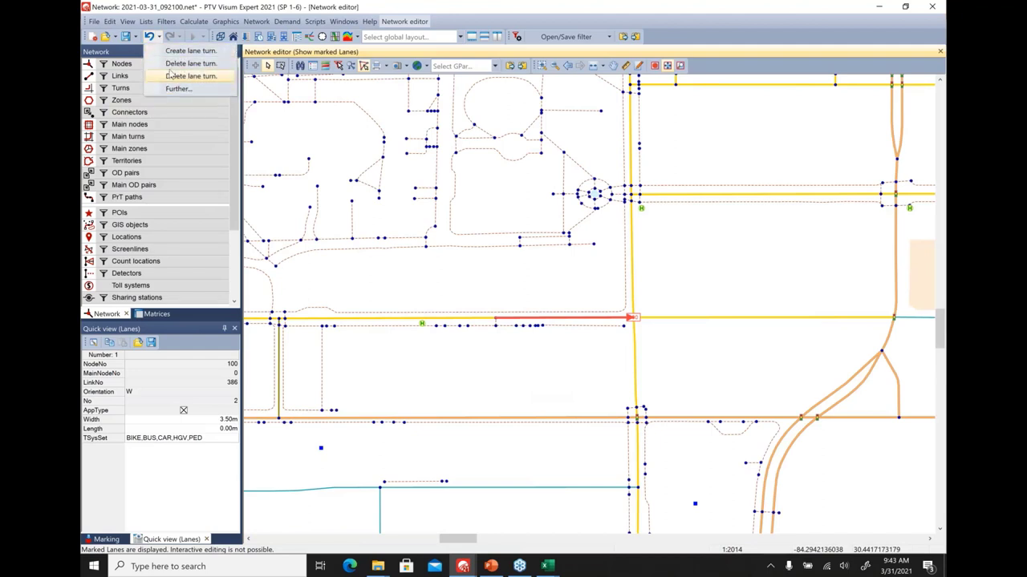
{"action": "left_click", "coordinate": [145, 43]}
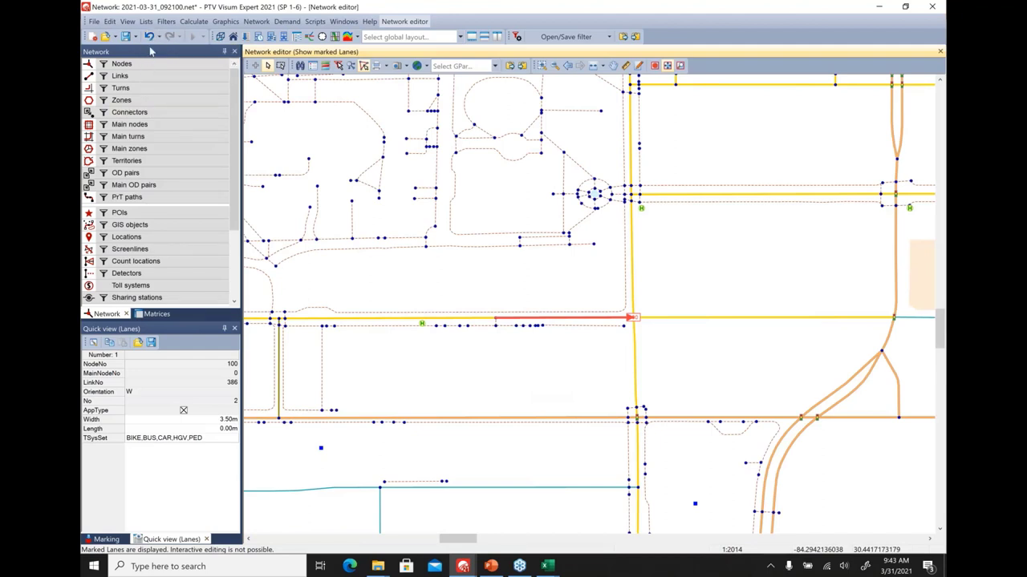
{"action": "left_click", "coordinate": [149, 40]}
{"action": "left_click", "coordinate": [170, 36]}
- Open the user preferences and examine the Network categories and the Work environment settings for the undo/redo command history
{"action": "left_click", "coordinate": [128, 22]}
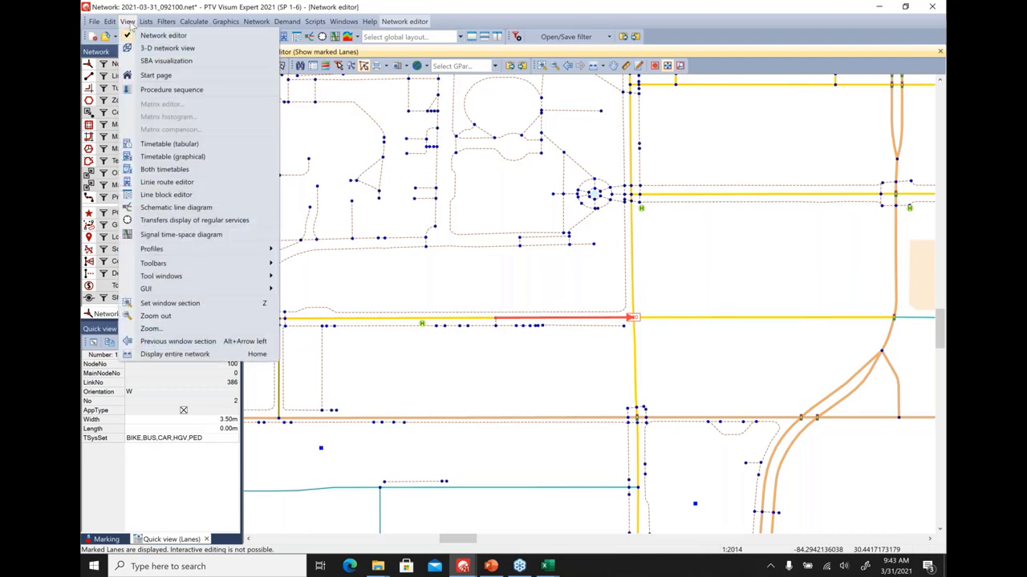
{"action": "mouse_move", "coordinate": [112, 24]}
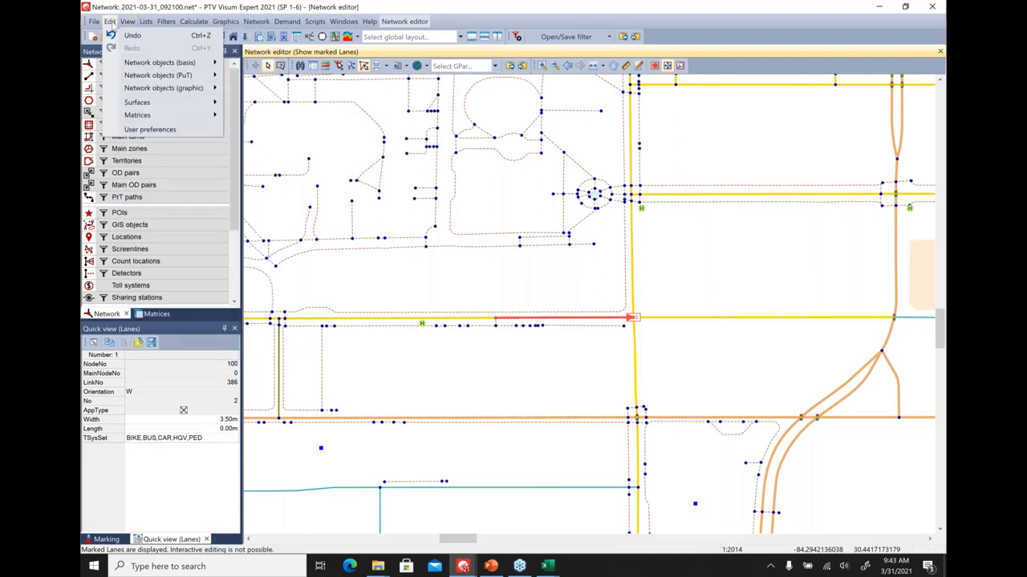
{"action": "left_click", "coordinate": [148, 130]}
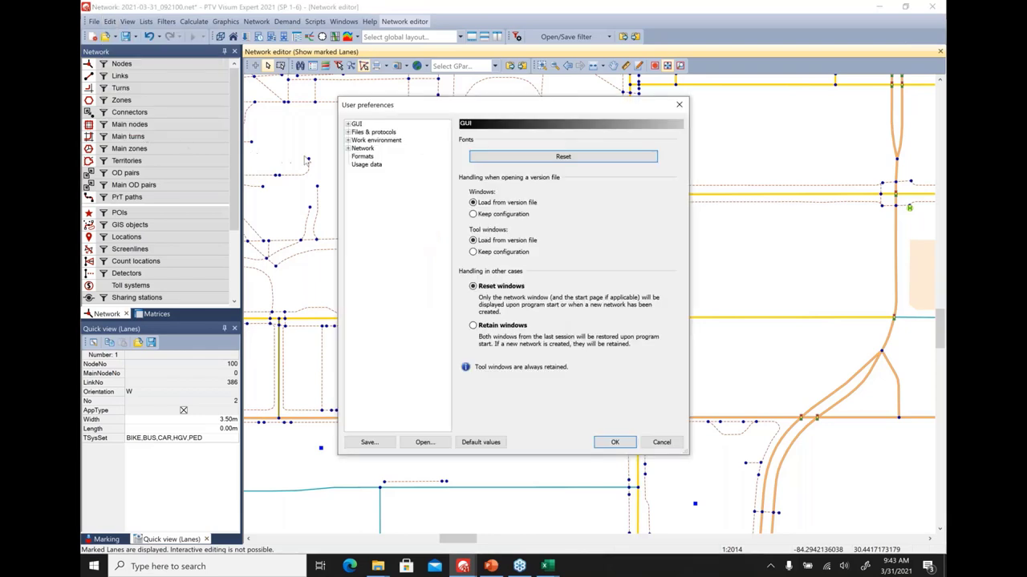
{"action": "left_click_drag", "start_coordinate": [451, 107], "coordinate": [379, 85]}
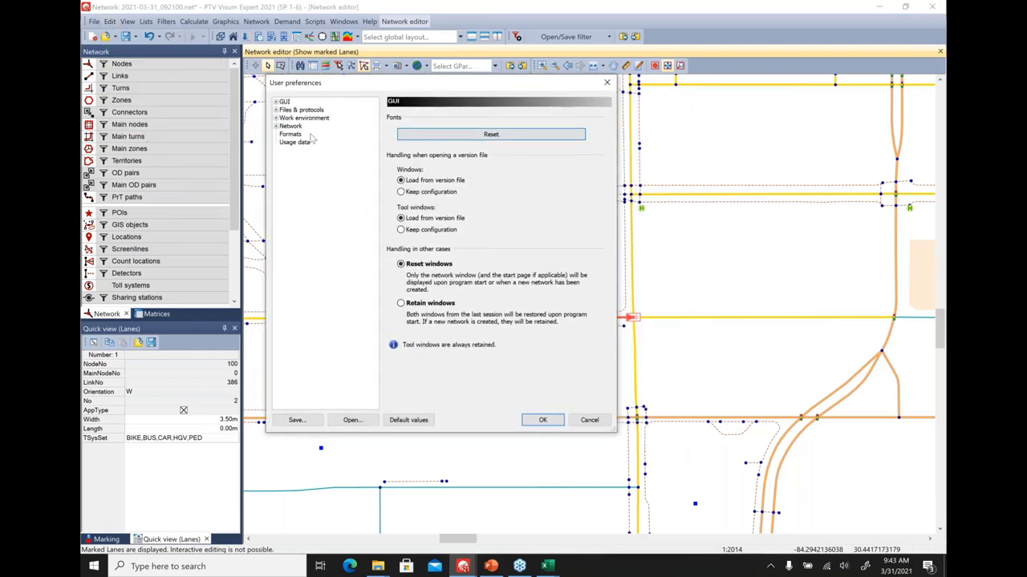
{"action": "left_click", "coordinate": [291, 127]}
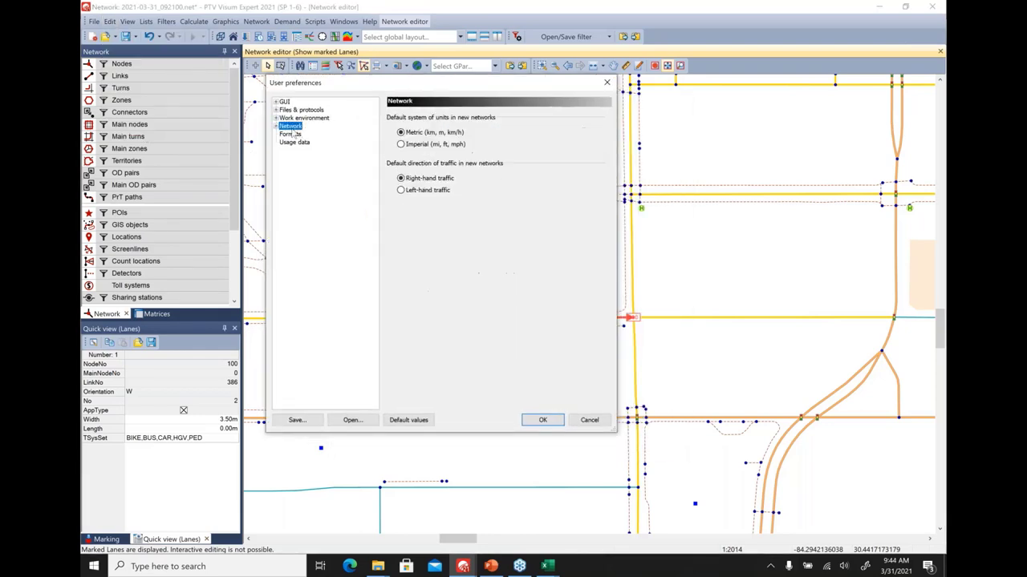
{"action": "left_click", "coordinate": [275, 127]}
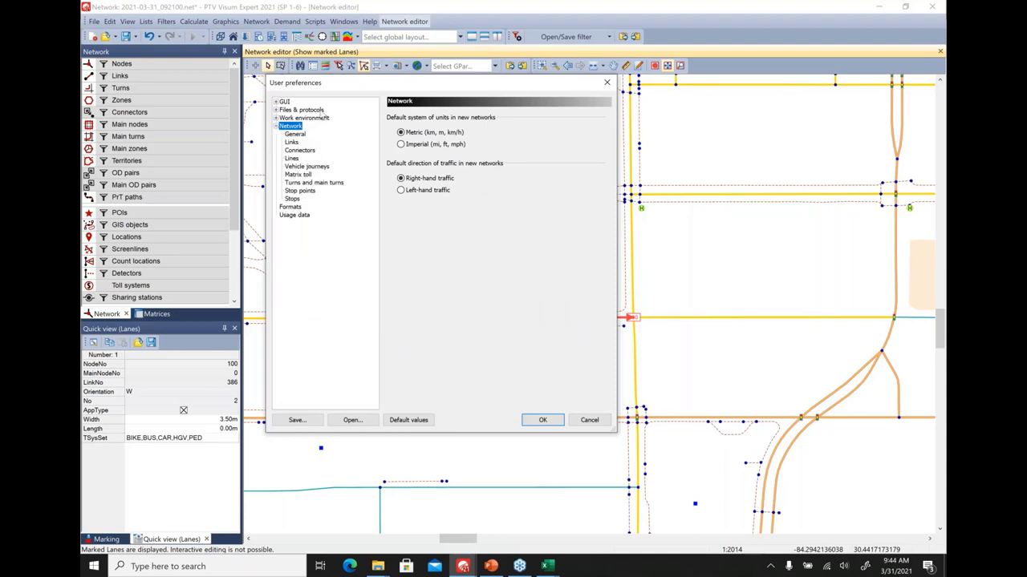
{"action": "left_click", "coordinate": [275, 118]}
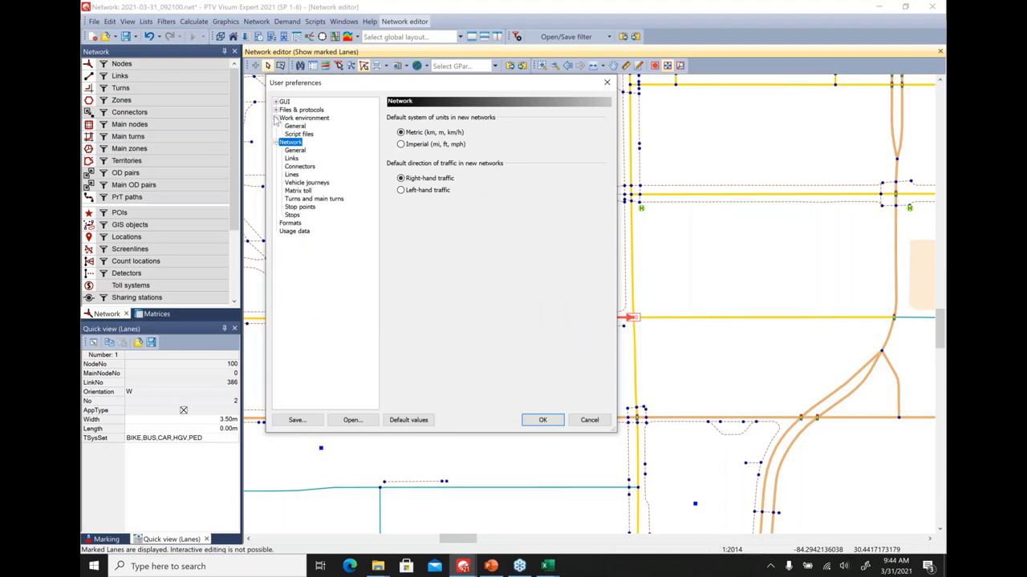
{"action": "left_click", "coordinate": [290, 118]}
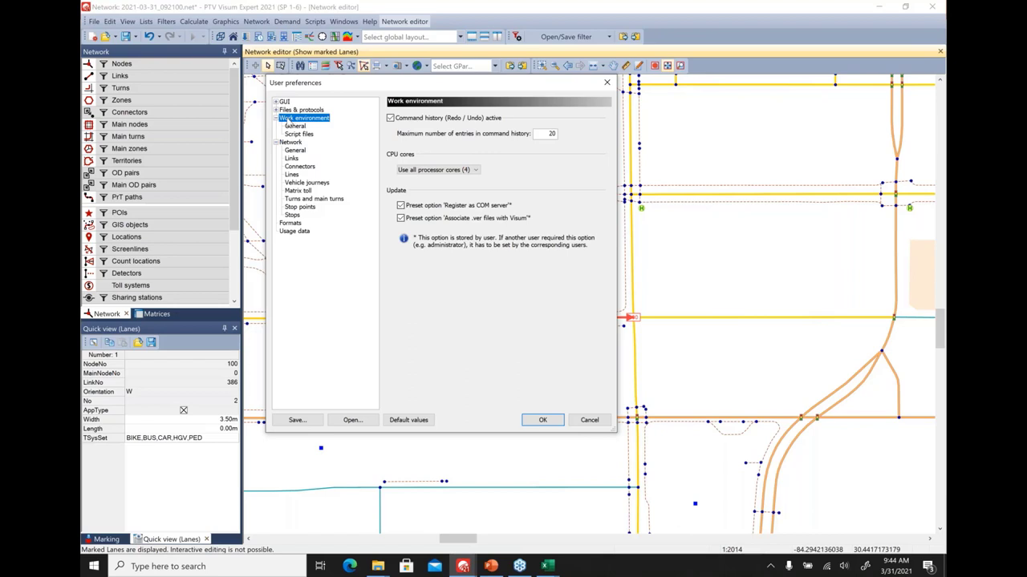
- Check the processor core options, set the maximum number of entries in the command history to 40 and accept the user preferences
{"action": "left_click", "coordinate": [458, 170]}
{"action": "left_click", "coordinate": [454, 178]}
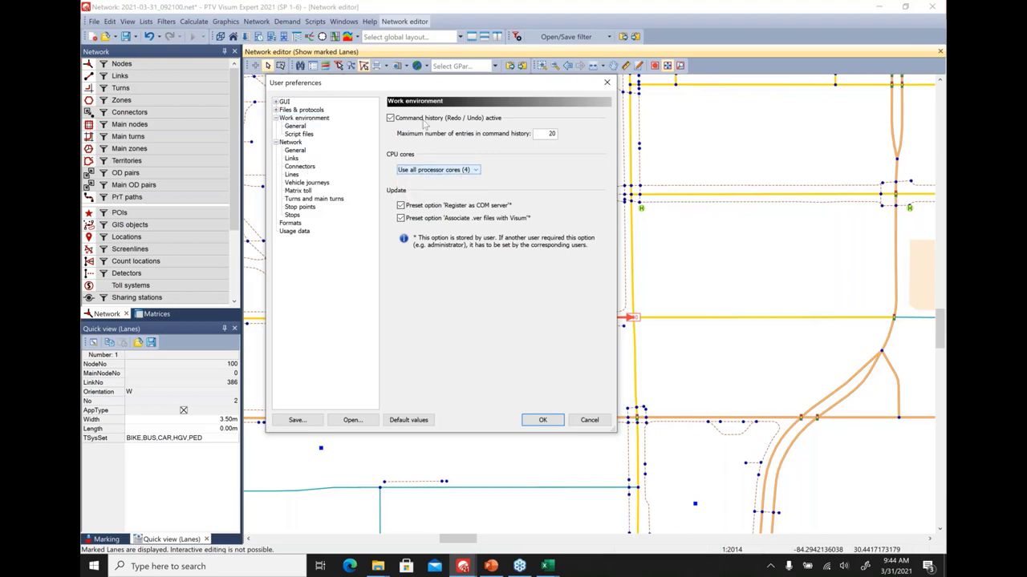
{"action": "double_click", "coordinate": [552, 134]}
{"action": "type", "text": "40"}
{"action": "key", "text": "Return"}
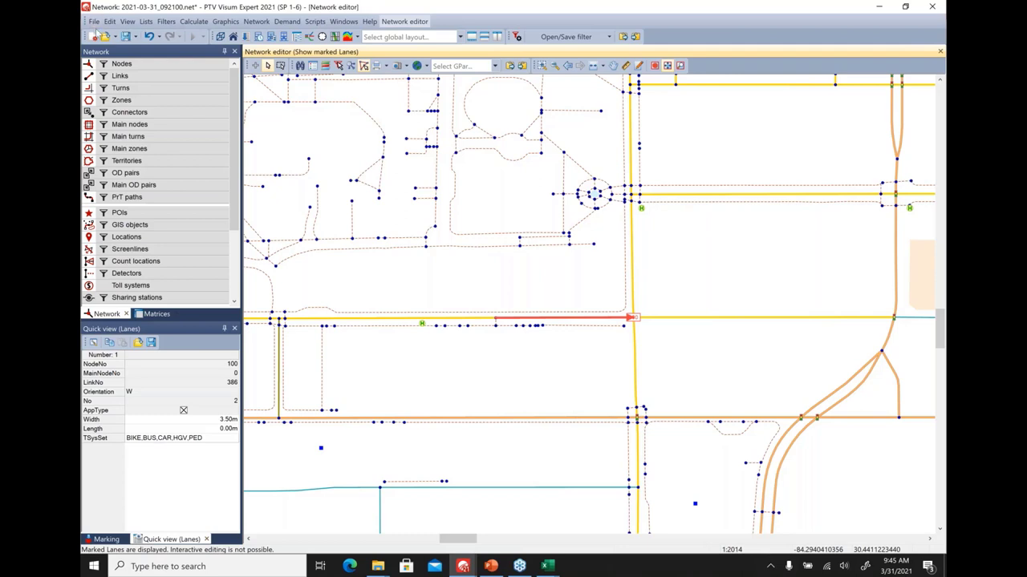
{"action": "left_click", "coordinate": [94, 21]}
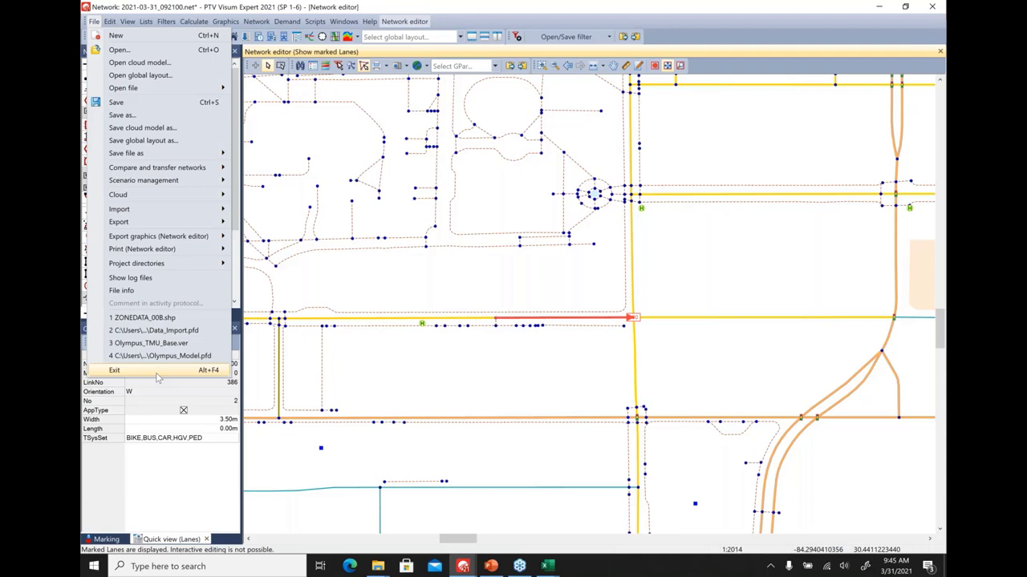
{"action": "key", "text": "Escape"}
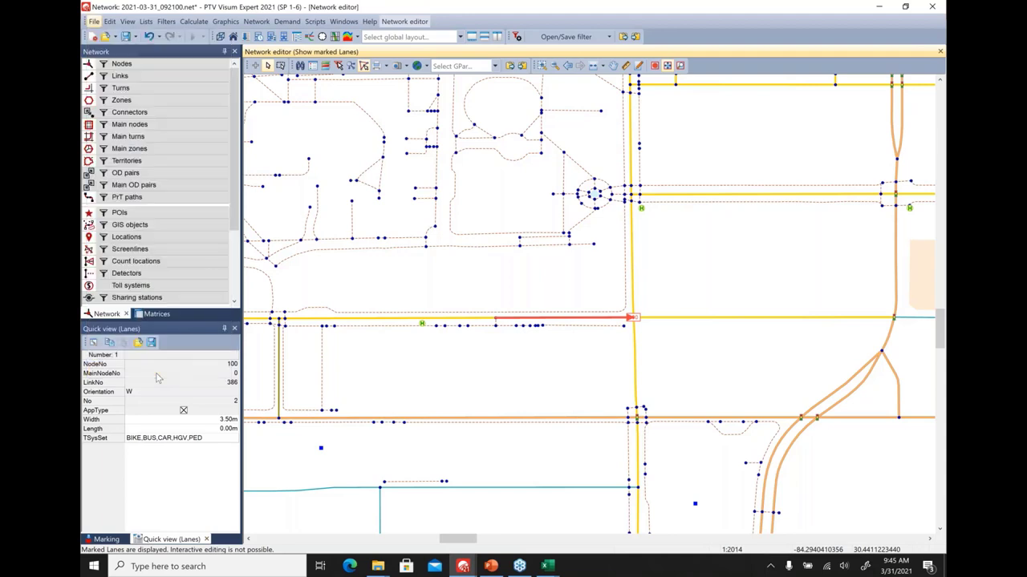
- Switch to the PowerPoint presentation, start the slide show from the Network Editing slide and advance to the Matrix Editing slide
{"action": "left_click", "coordinate": [491, 566]}
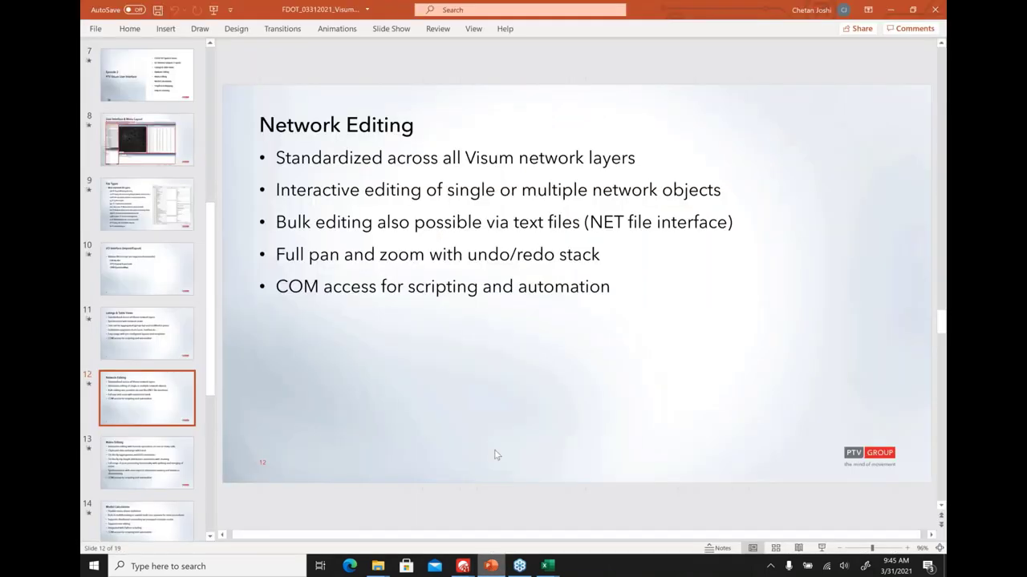
{"action": "left_click", "coordinate": [534, 329]}
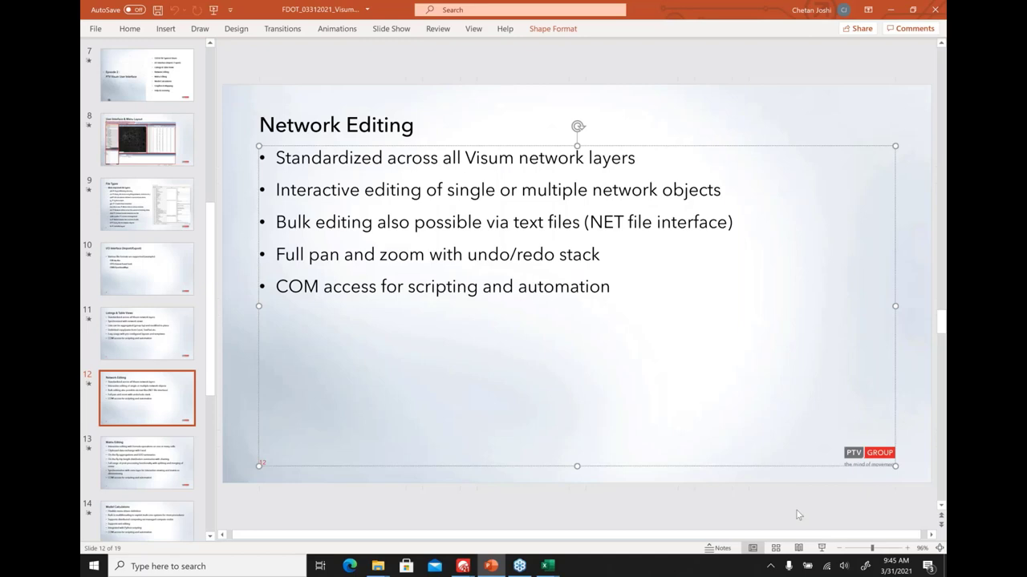
{"action": "left_click", "coordinate": [821, 551]}
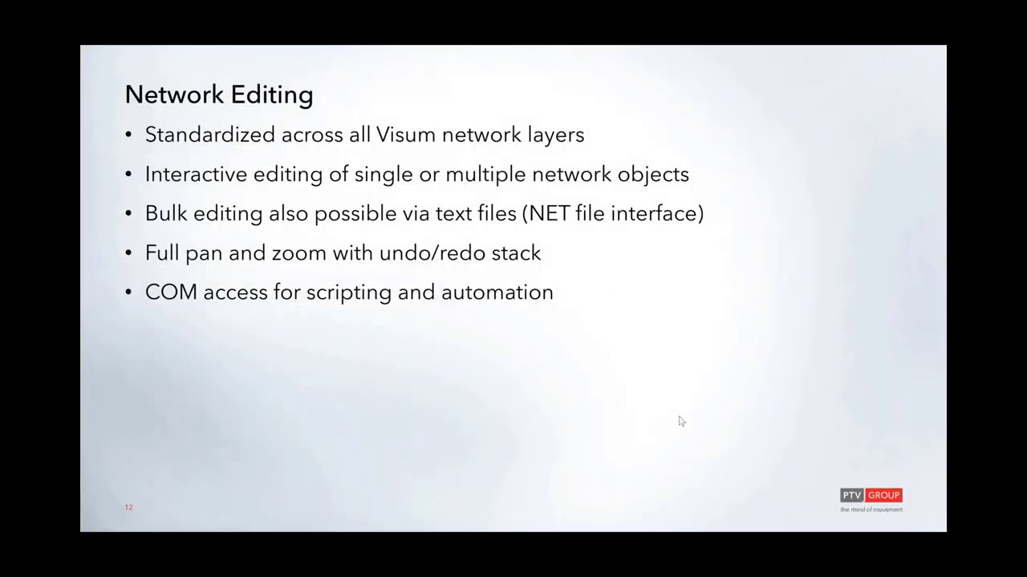
{"action": "left_click", "coordinate": [679, 421]}
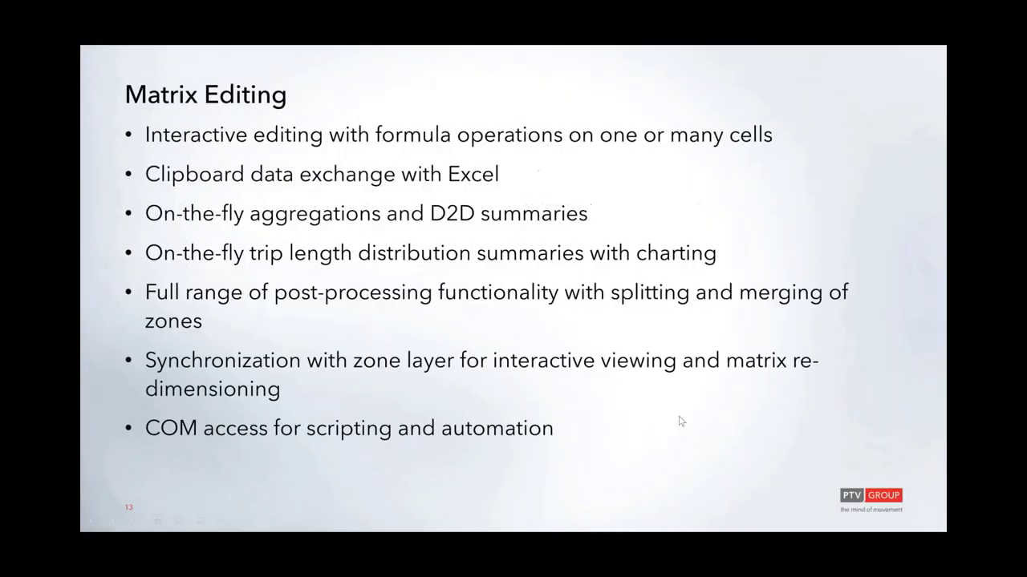
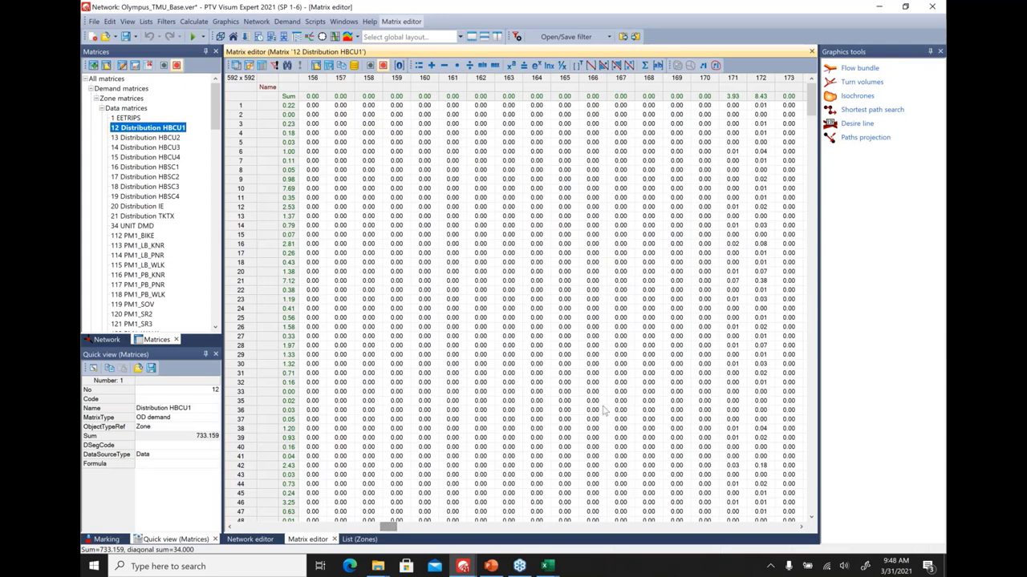
- Mark the cells from zones 12 to 20 to zone 170 in the Distribution HBCU1 matrix and view the OD pairs on the network
{"action": "left_click_drag", "start_coordinate": [682, 216], "coordinate": [686, 254]}
{"action": "left_click_drag", "start_coordinate": [704, 207], "coordinate": [707, 273]}
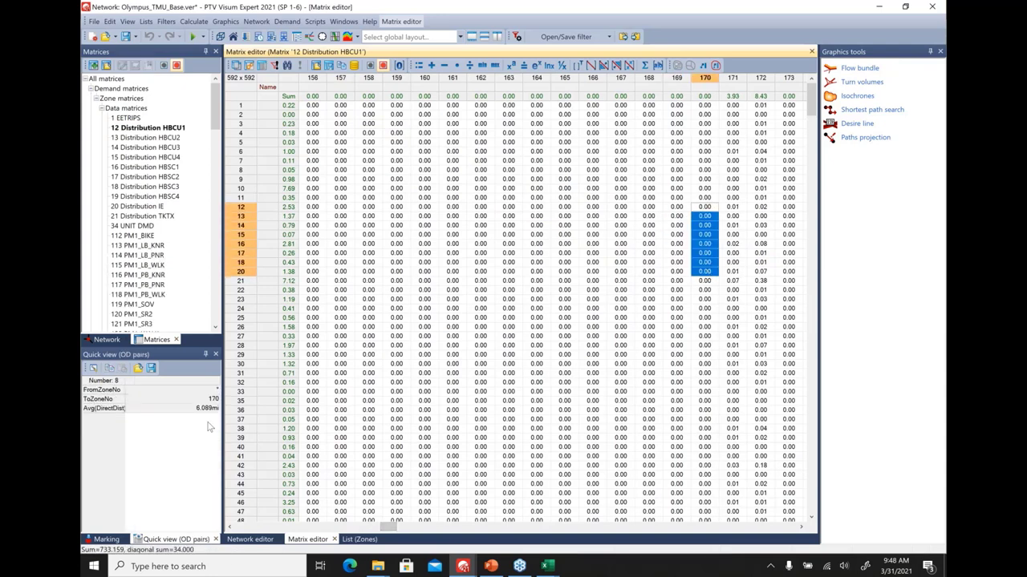
{"action": "left_click", "coordinate": [239, 539]}
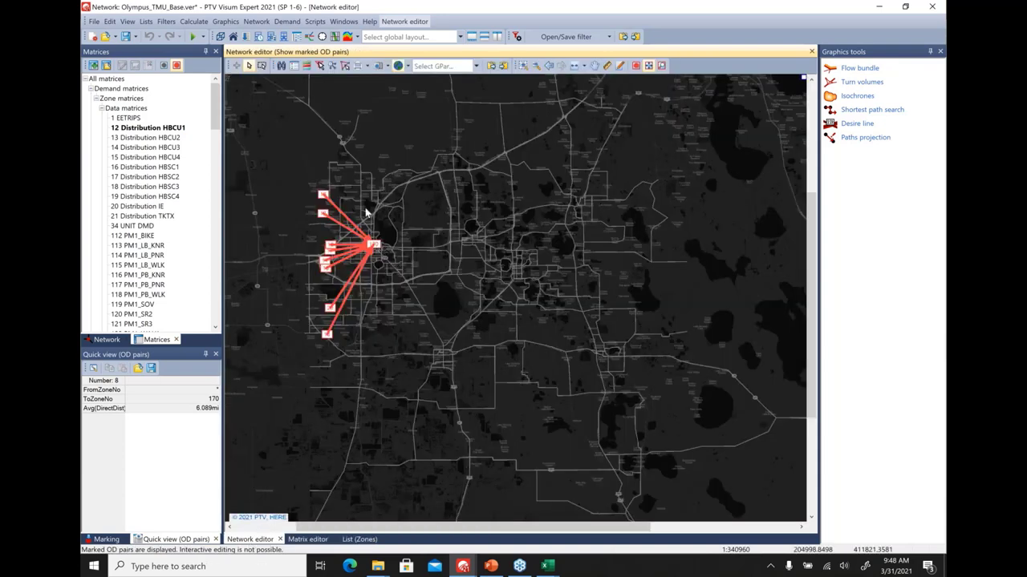
- Mark the single matrix cell from zone 24 to zone 160, view it on the network and return to the matrix
{"action": "left_click", "coordinate": [308, 540]}
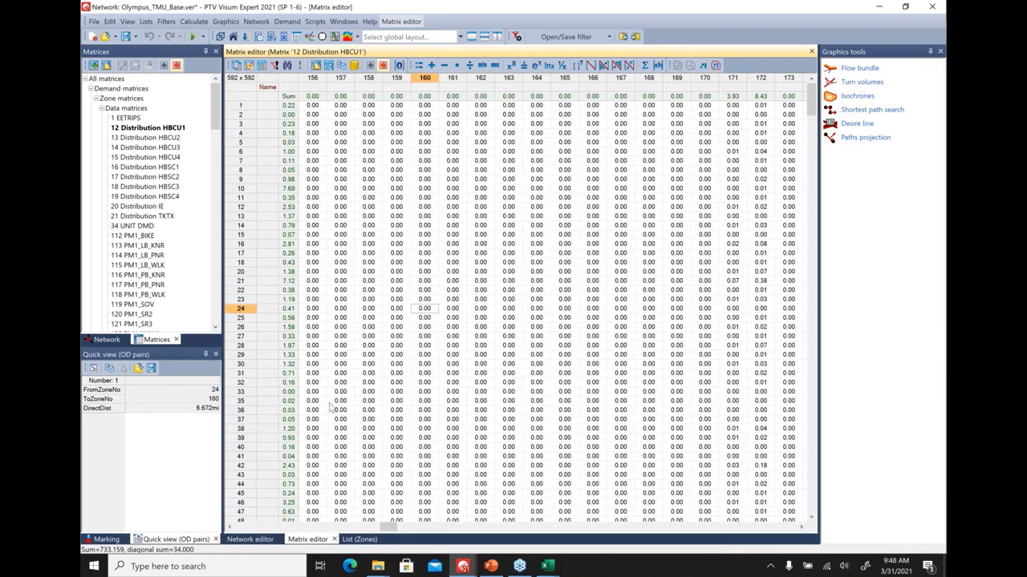
{"action": "left_click", "coordinate": [250, 539]}
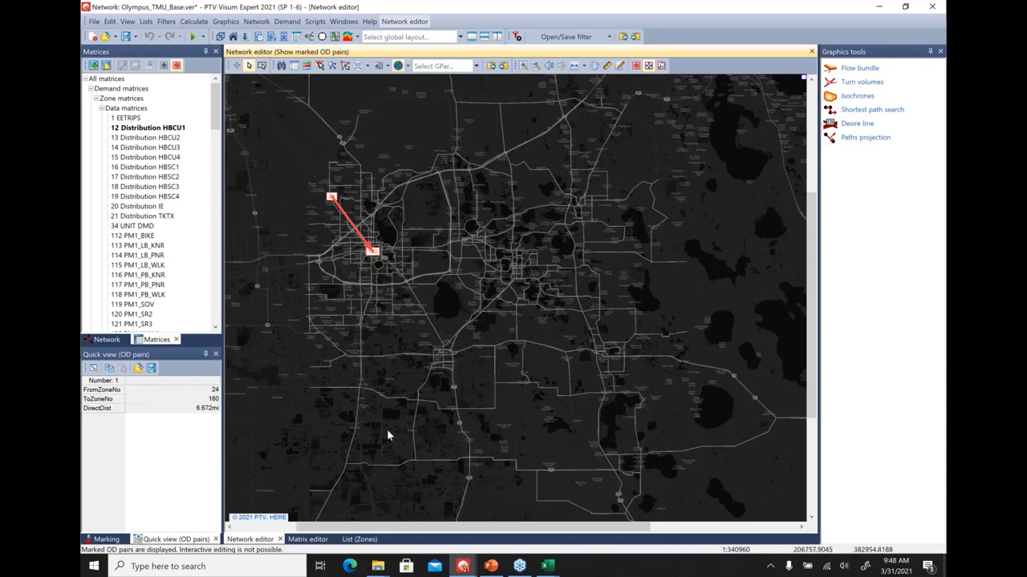
{"action": "left_click", "coordinate": [308, 539]}
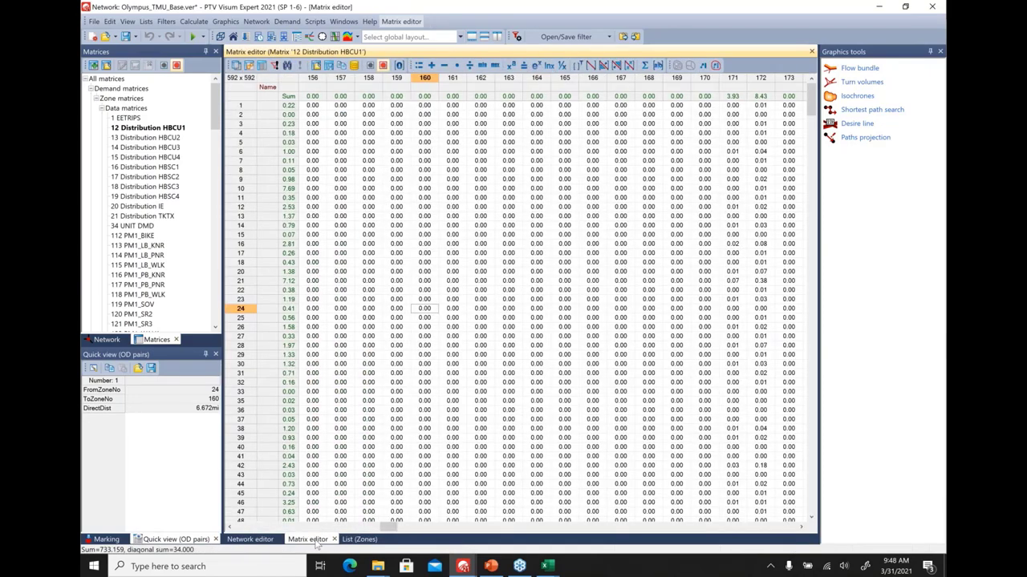
- Mark the matrix block of rows 3 to 15 and columns 157 to 163 and look at its available arithmetic operations
{"action": "left_click_drag", "start_coordinate": [340, 126], "coordinate": [396, 151]}
{"action": "left_click_drag", "start_coordinate": [474, 218], "coordinate": [501, 236]}
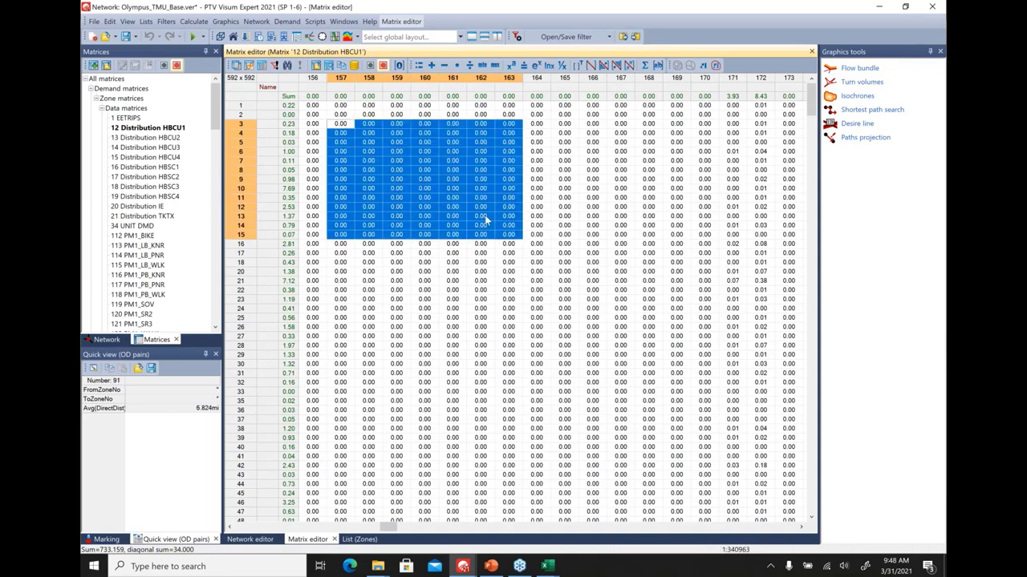
{"action": "right_click", "coordinate": [486, 219]}
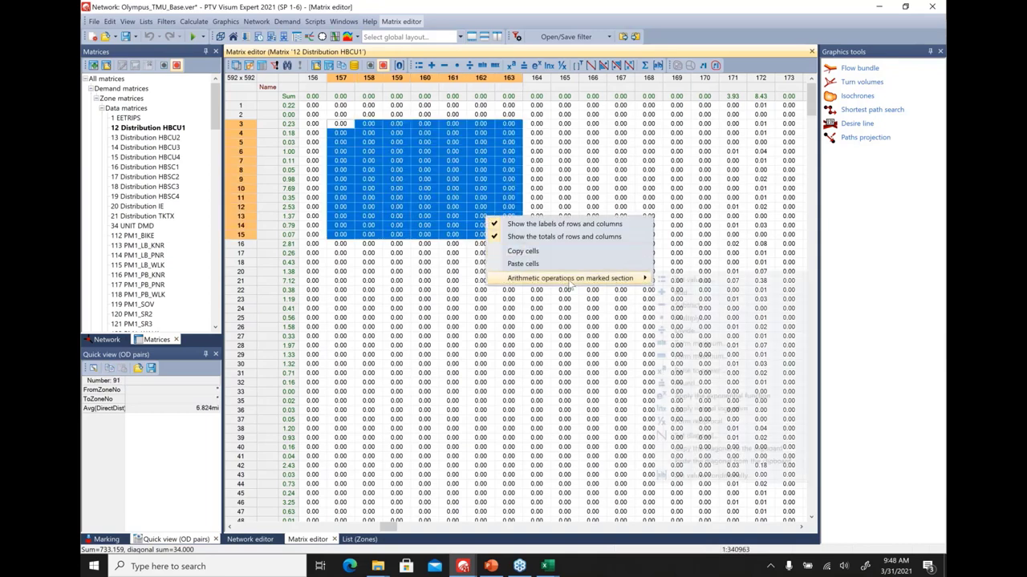
{"action": "mouse_move", "coordinate": [578, 285]}
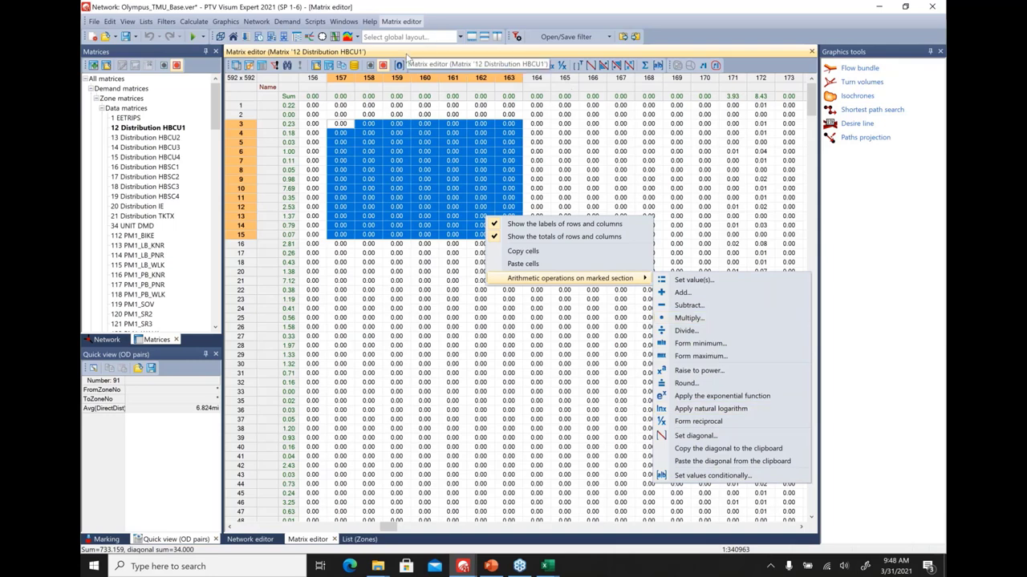
{"action": "left_click", "coordinate": [615, 54]}
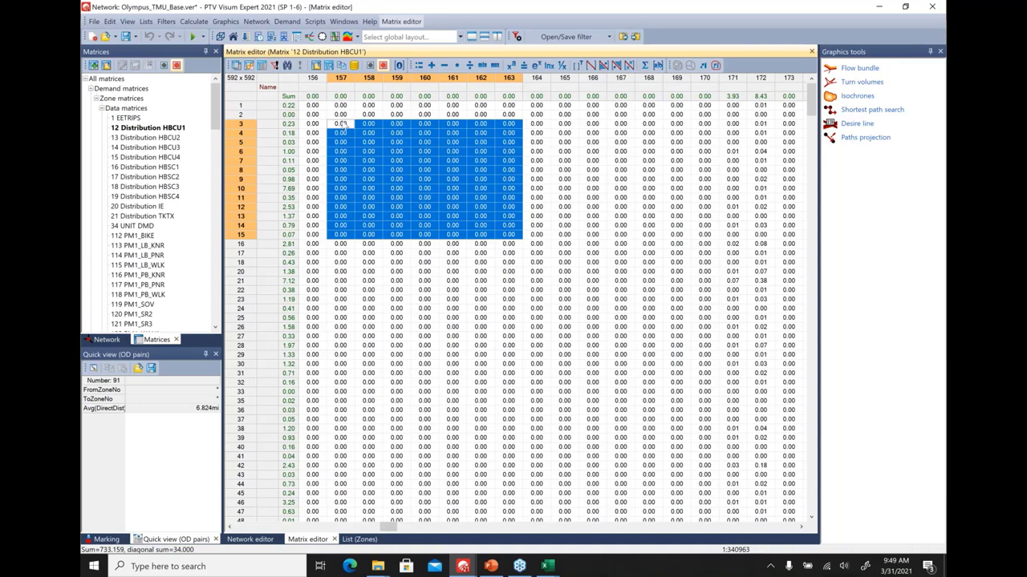
- Copy the cells of rows 2 to 12 and columns 157 to 163 from the Distribution HBCU1 matrix
{"action": "left_click_drag", "start_coordinate": [365, 117], "coordinate": [500, 210]}
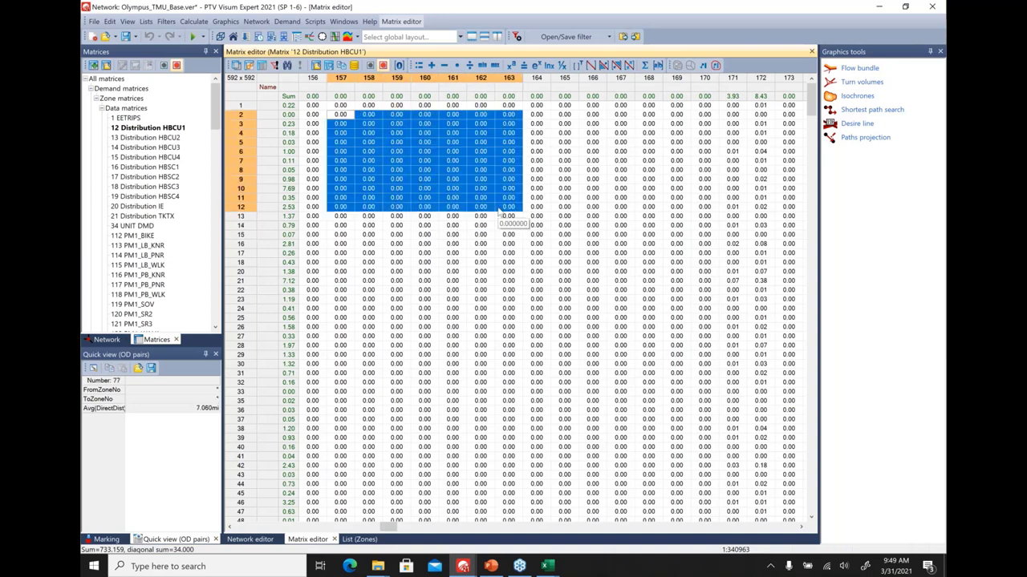
{"action": "right_click", "coordinate": [471, 170]}
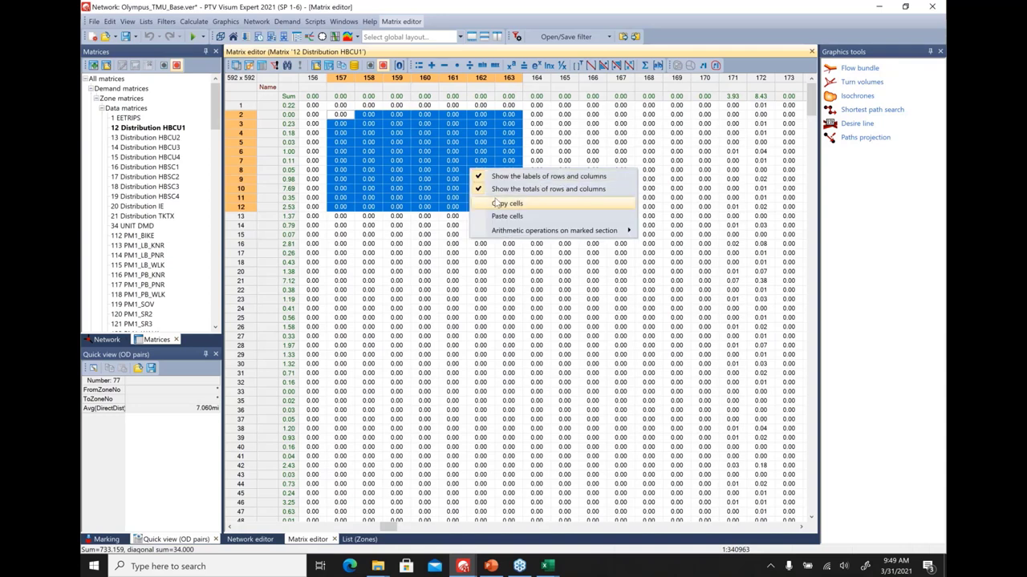
{"action": "left_click", "coordinate": [501, 203]}
- Switch to the Excel workbook Book3, add a new sheet and paste the copied matrix cells starting at E10
{"action": "mouse_move", "coordinate": [547, 567]}
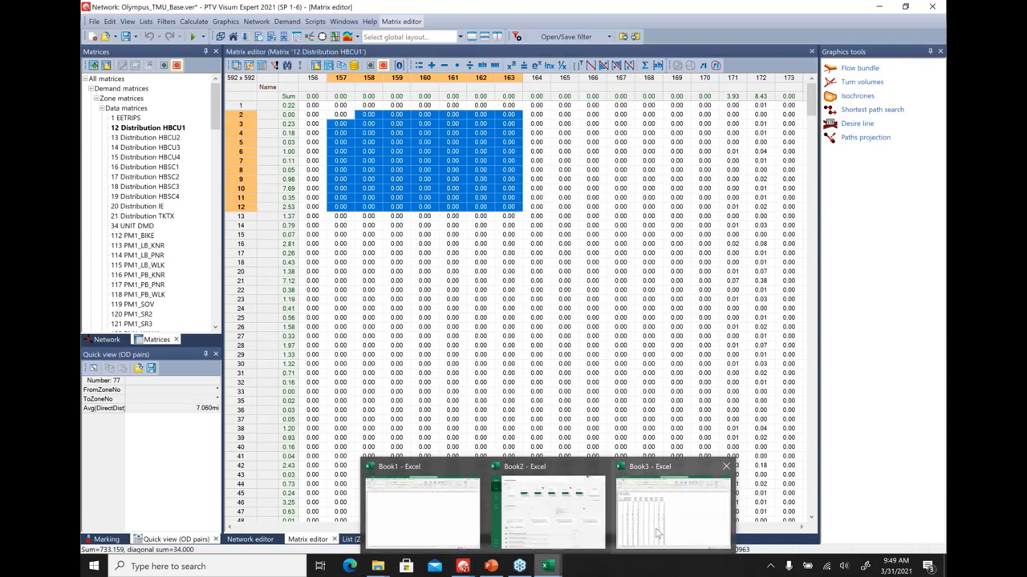
{"action": "left_click", "coordinate": [659, 531]}
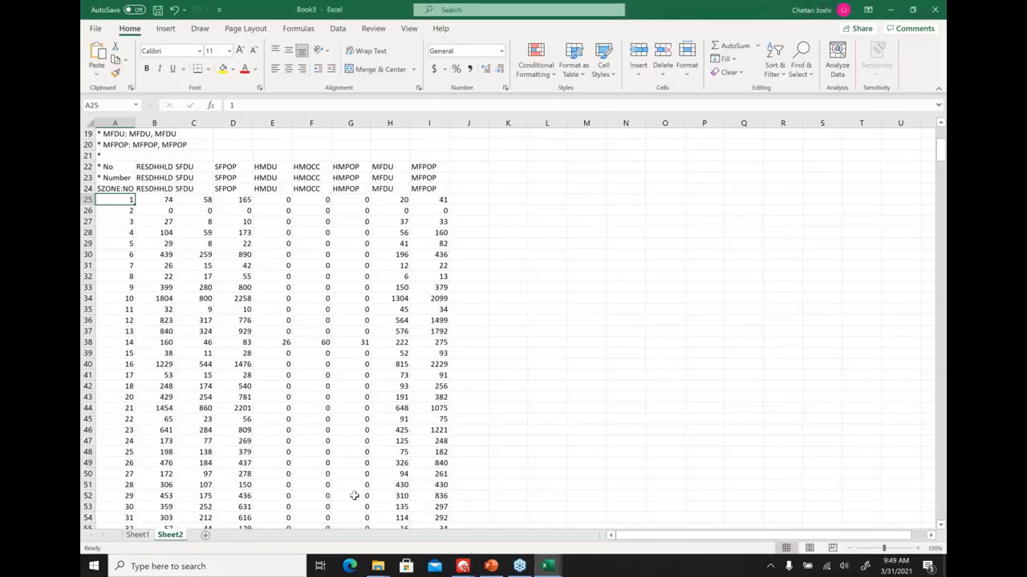
{"action": "left_click", "coordinate": [206, 535]}
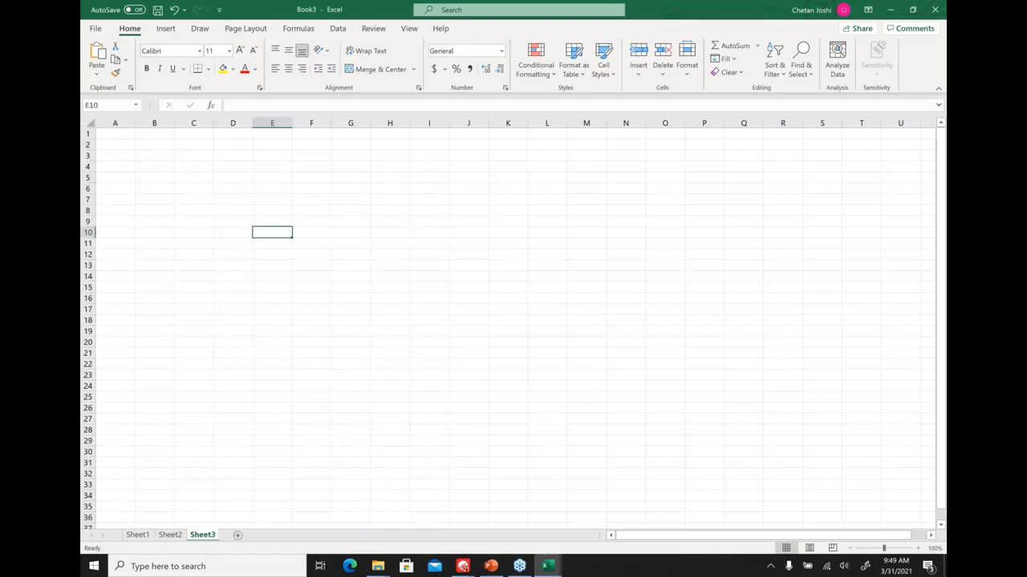
{"action": "key", "text": "ctrl+v"}
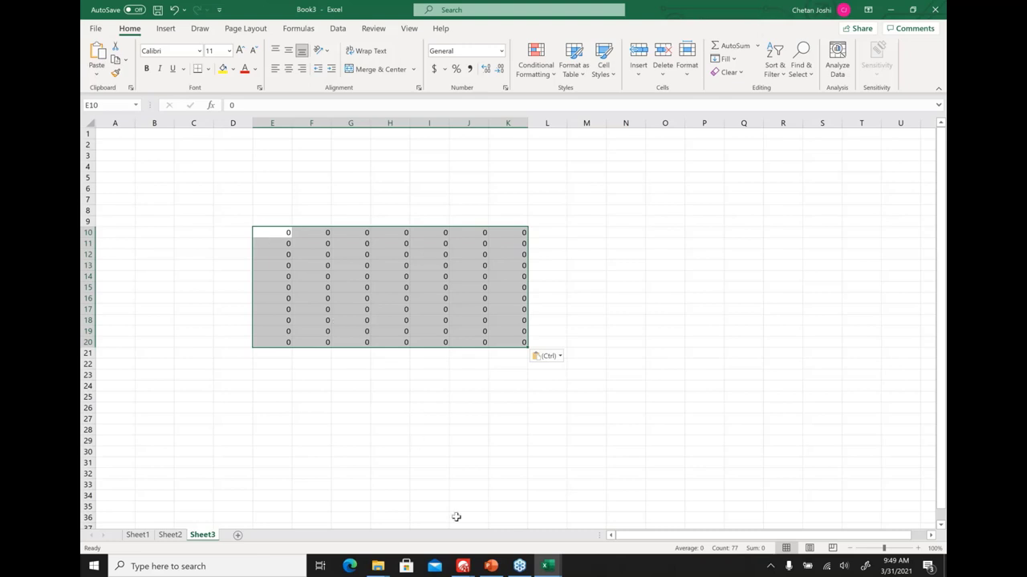
{"action": "left_click", "coordinate": [279, 234]}
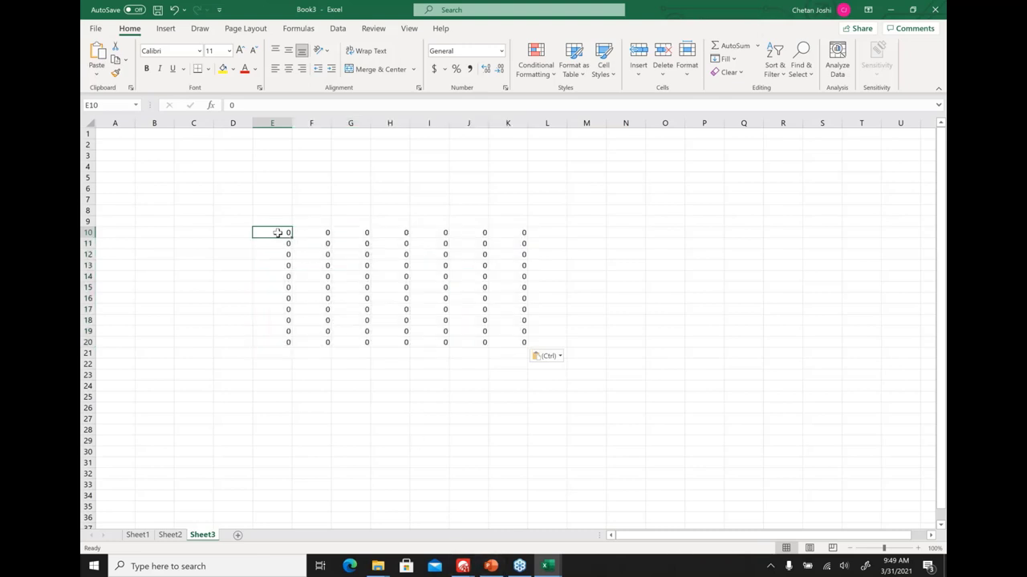
- Switch back to the Olympus_TMU_Base model in Visum, examine the file formats for saving matrix 12 Distribution HBCU1, and cancel without saving
{"action": "left_click", "coordinate": [466, 567]}
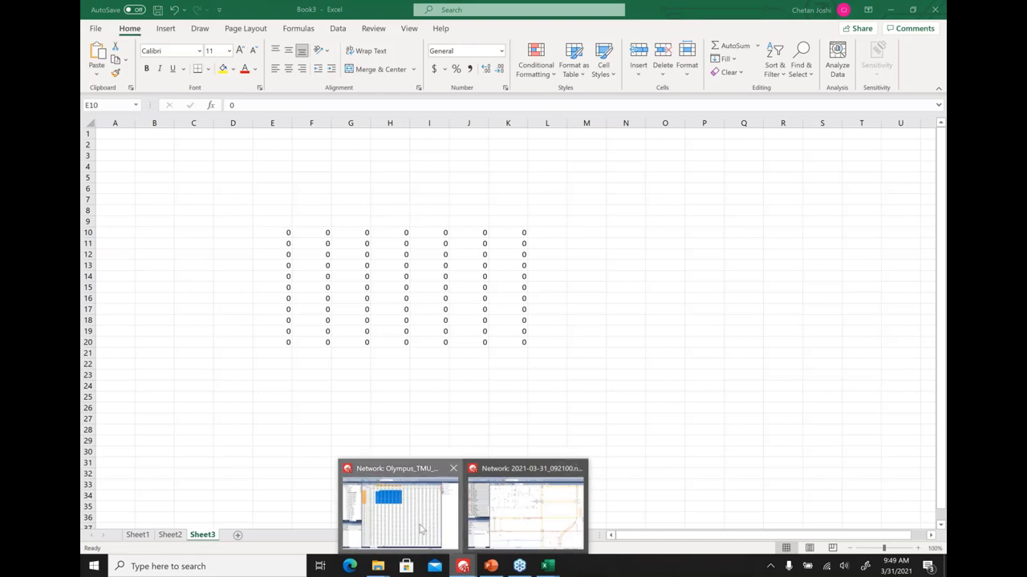
{"action": "left_click", "coordinate": [398, 505]}
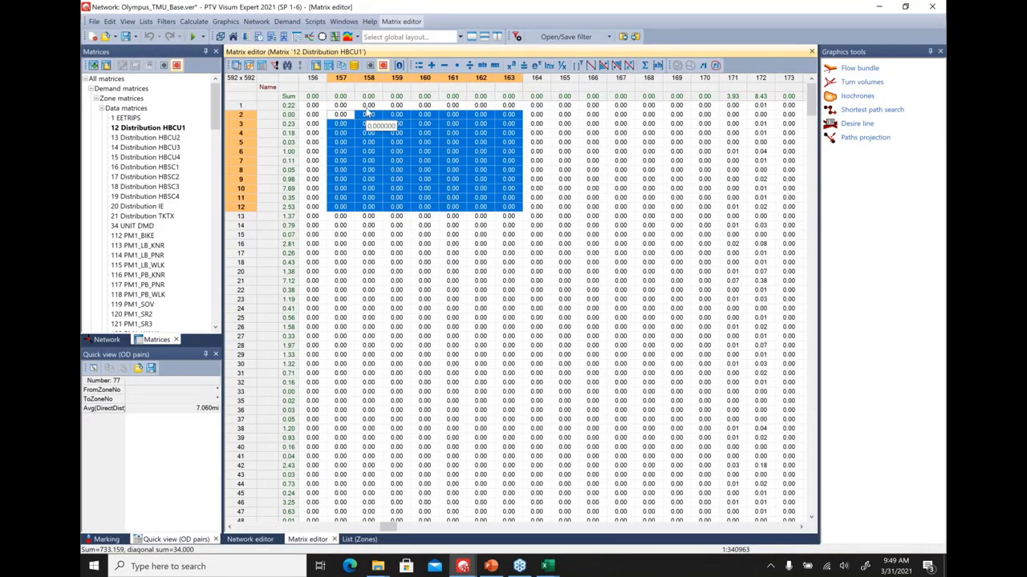
{"action": "right_click", "coordinate": [163, 128]}
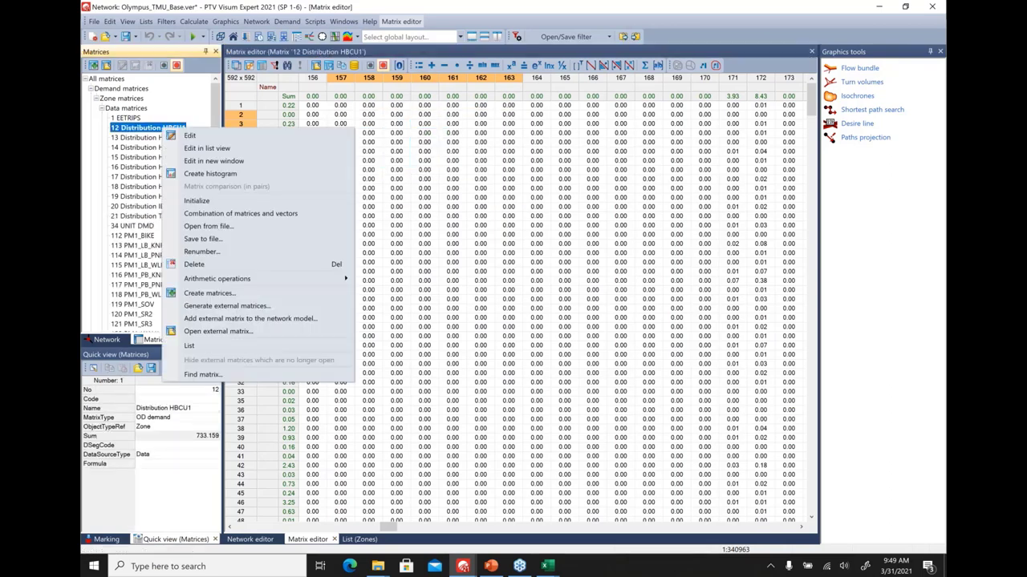
{"action": "left_click", "coordinate": [346, 239]}
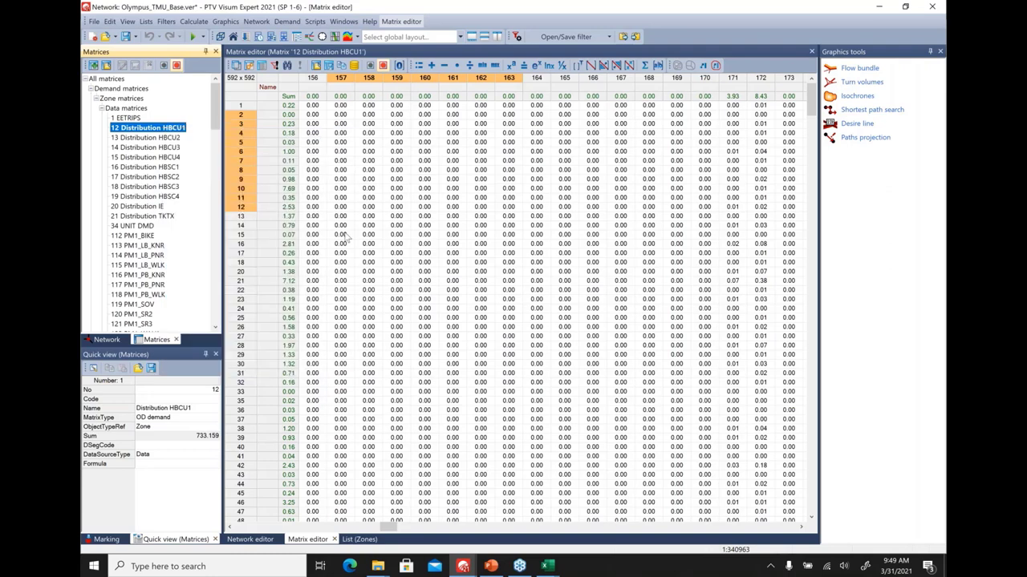
{"action": "left_click", "coordinate": [493, 329]}
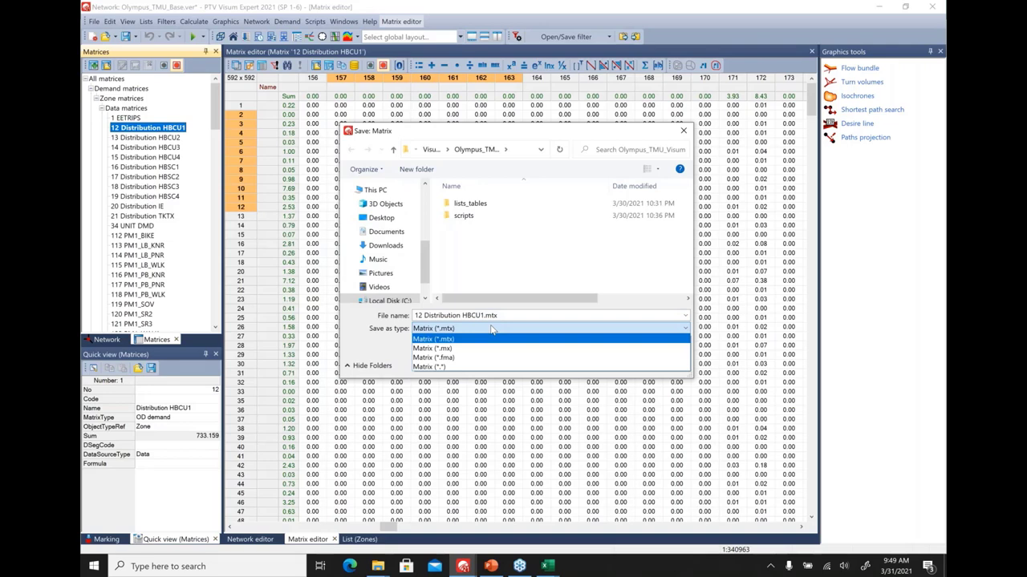
{"action": "left_click", "coordinate": [494, 330]}
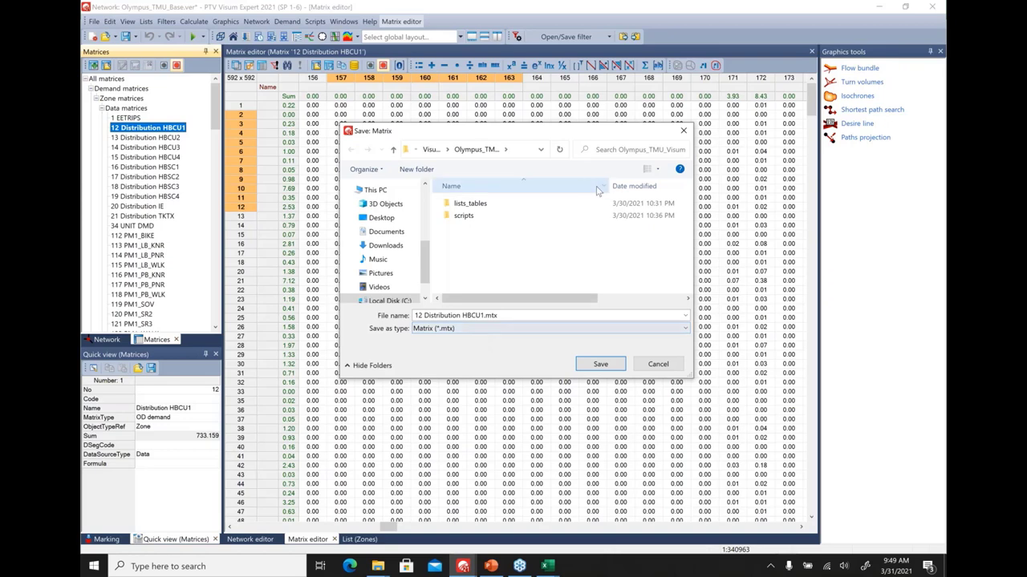
{"action": "left_click_drag", "start_coordinate": [609, 186], "coordinate": [552, 202]}
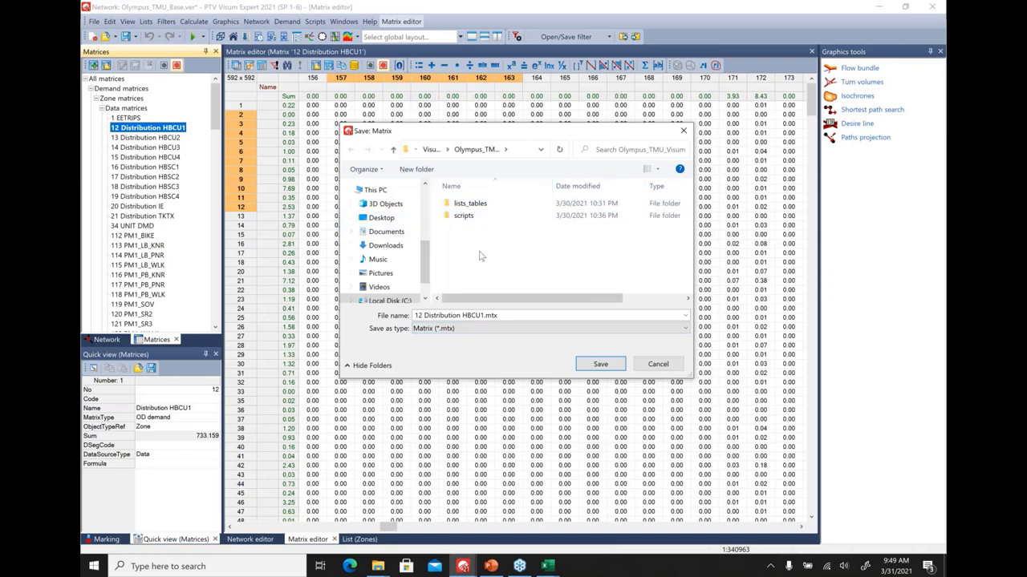
{"action": "left_click", "coordinate": [658, 365]}
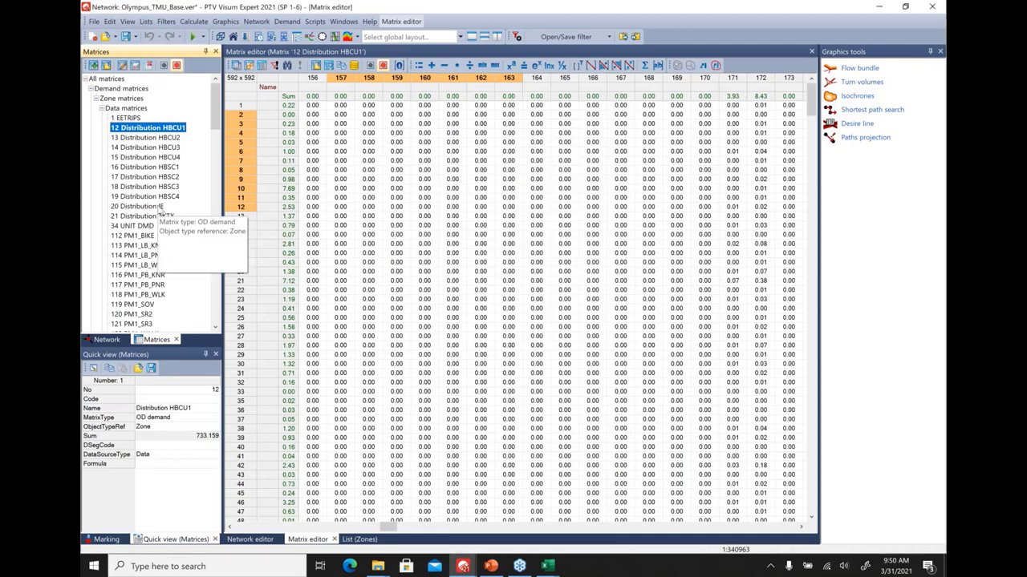
- Create a histogram for matrix 19 Distribution HBSC4
{"action": "left_click_drag", "start_coordinate": [215, 116], "coordinate": [215, 120]}
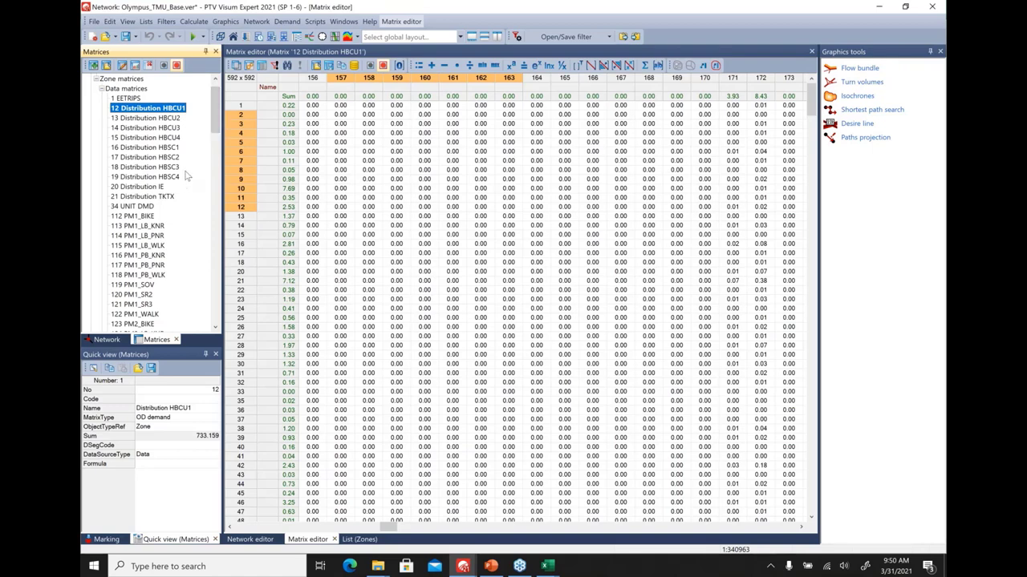
{"action": "mouse_move", "coordinate": [170, 178]}
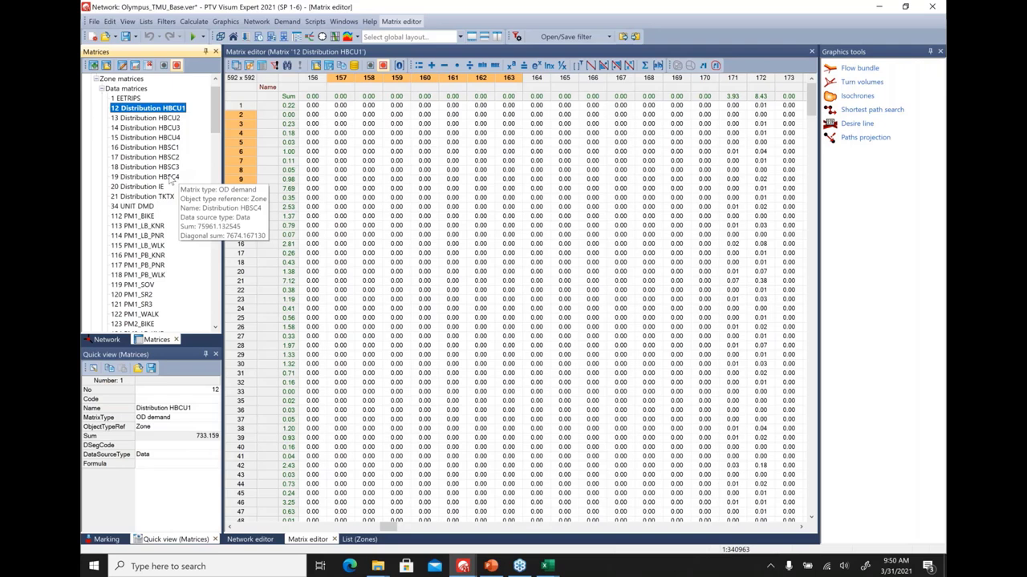
{"action": "left_click", "coordinate": [171, 178]}
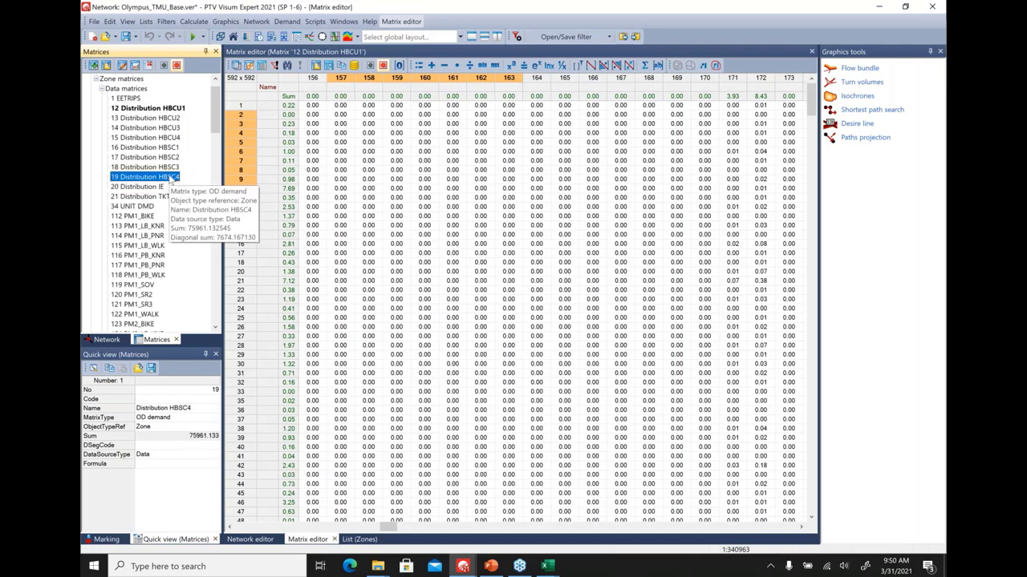
{"action": "left_click", "coordinate": [137, 67]}
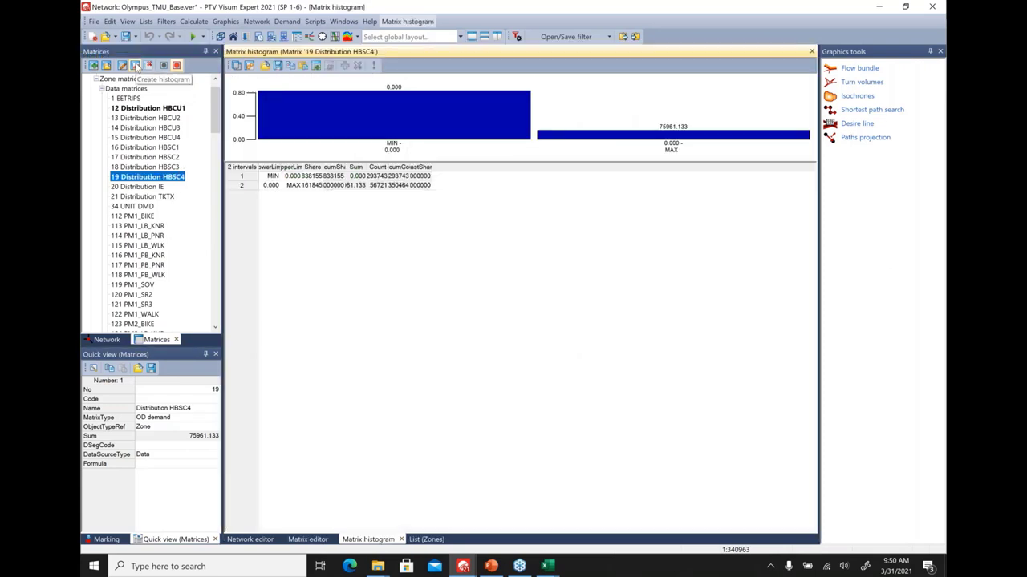
- Delete both default intervals from the Distribution HBSC4 histogram
{"action": "left_click", "coordinate": [251, 177]}
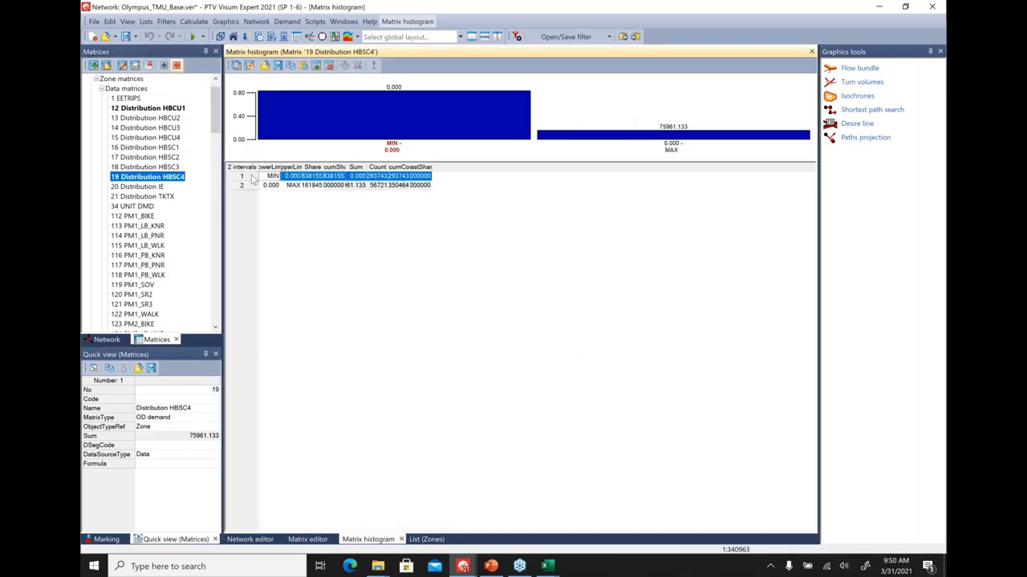
{"action": "left_click", "coordinate": [256, 186], "text": "shift"}
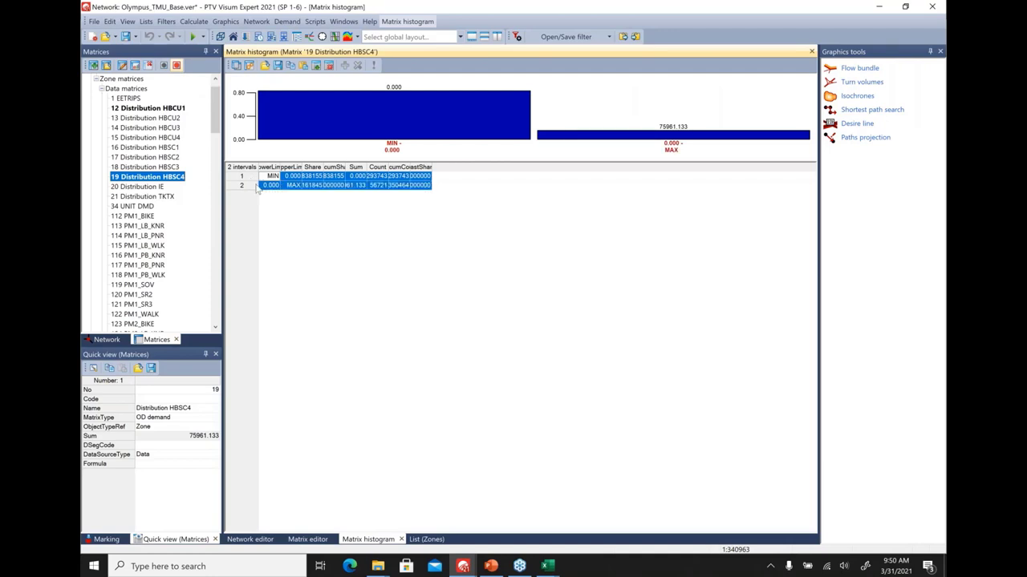
{"action": "left_click", "coordinate": [330, 68]}
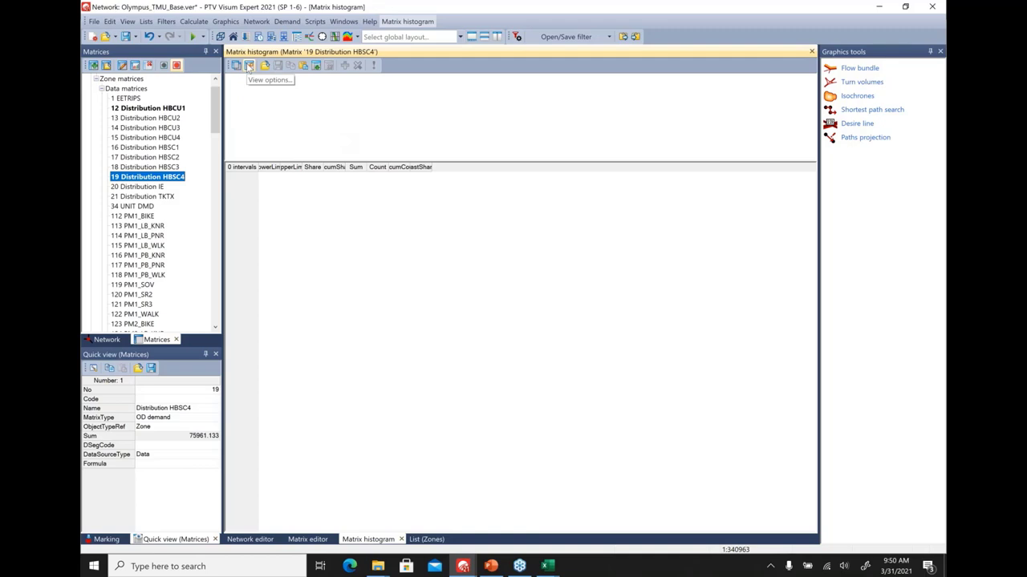
- Set the histogram view options to use skim matrix 6 DIS (SOV SOV) as classification matrix and 0 decimal places for intervals
{"action": "left_click", "coordinate": [249, 66]}
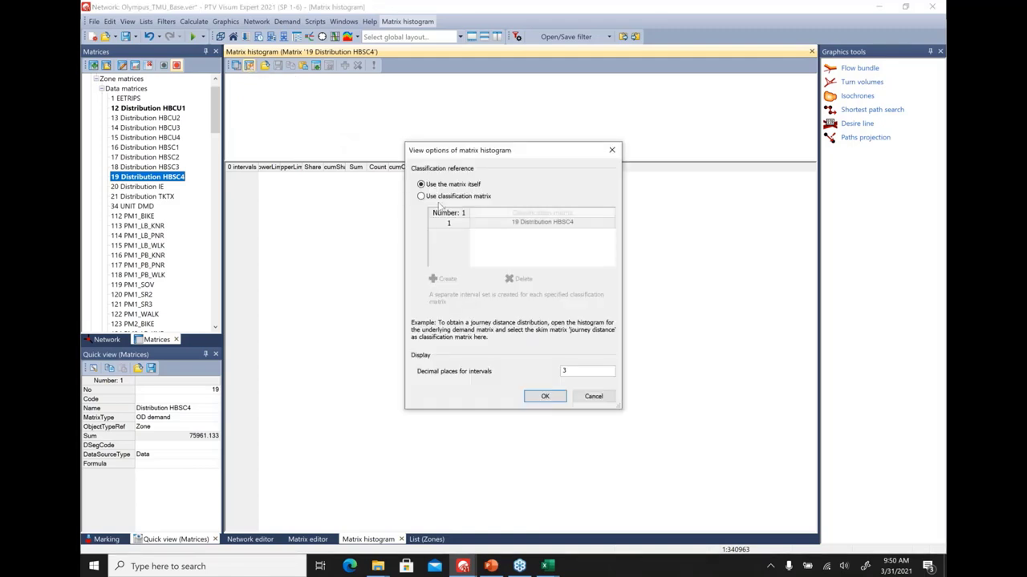
{"action": "left_click", "coordinate": [422, 196]}
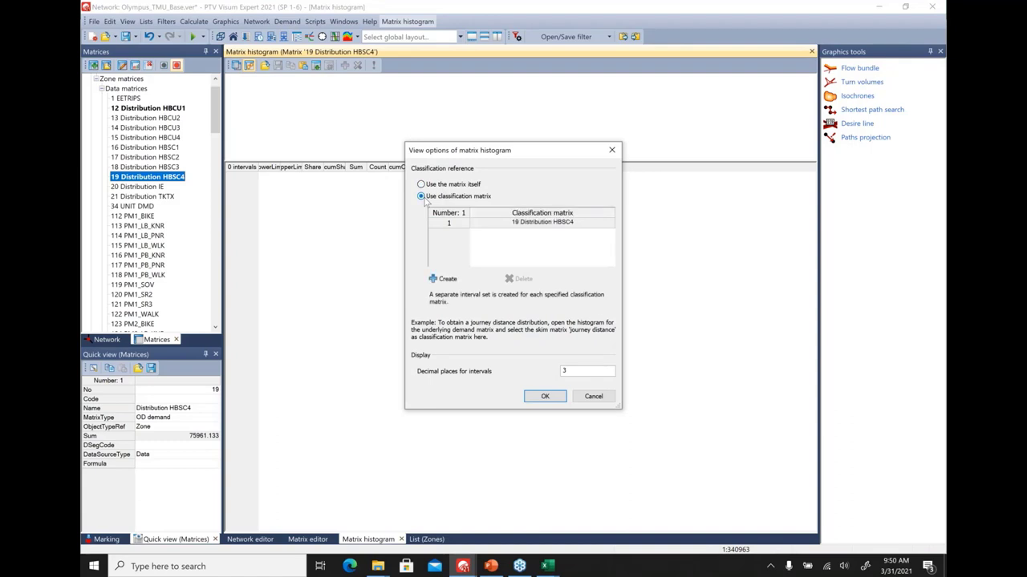
{"action": "double_click", "coordinate": [542, 224]}
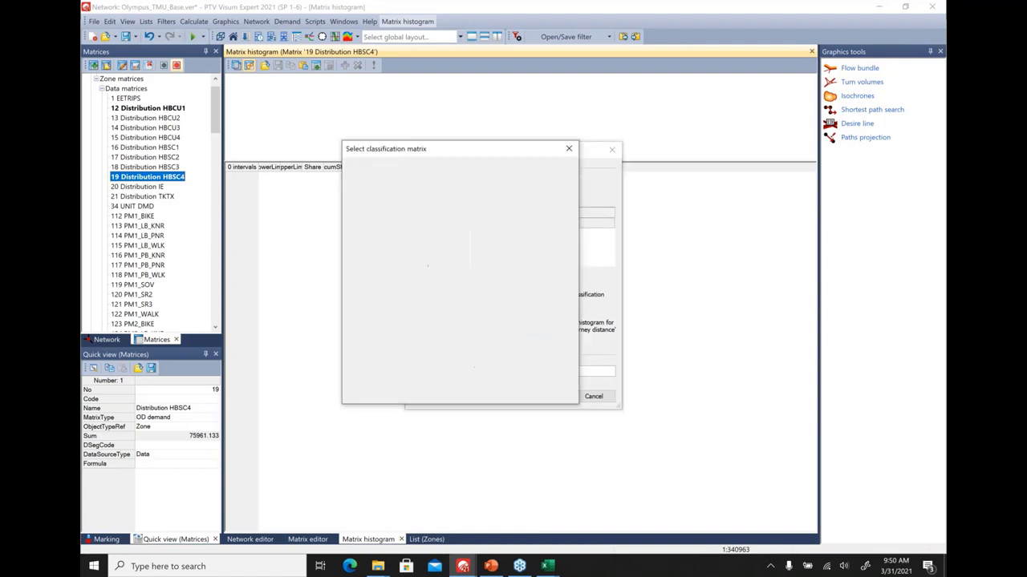
{"action": "scroll", "coordinate": [470, 287], "scroll_direction": "down", "scroll_amount": 1}
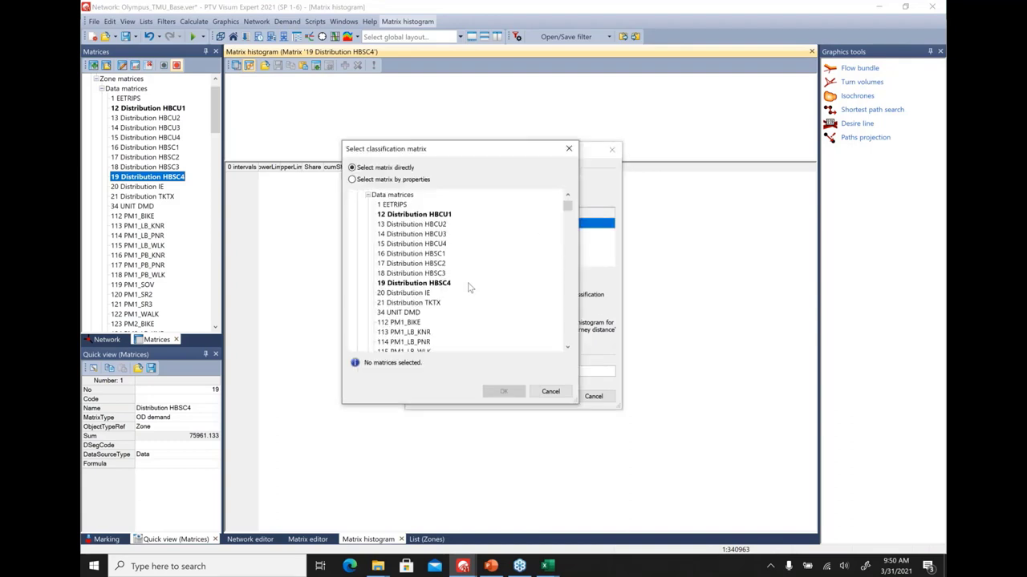
{"action": "scroll", "coordinate": [470, 287], "scroll_direction": "up", "scroll_amount": 1}
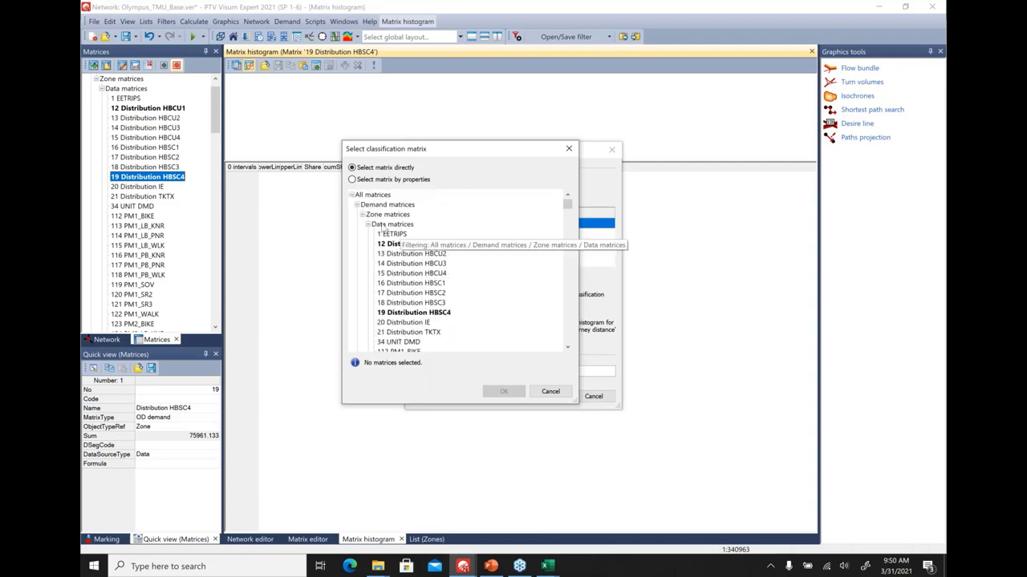
{"action": "left_click", "coordinate": [369, 226]}
{"action": "scroll", "coordinate": [499, 300], "scroll_direction": "down", "scroll_amount": 1}
{"action": "scroll", "coordinate": [499, 300], "scroll_direction": "down", "scroll_amount": 2}
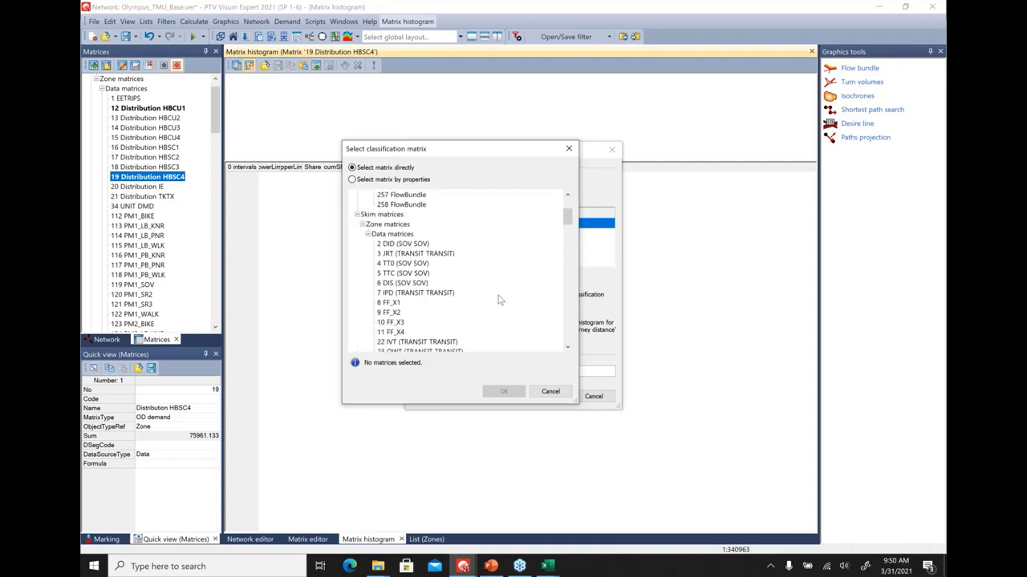
{"action": "left_click", "coordinate": [411, 284]}
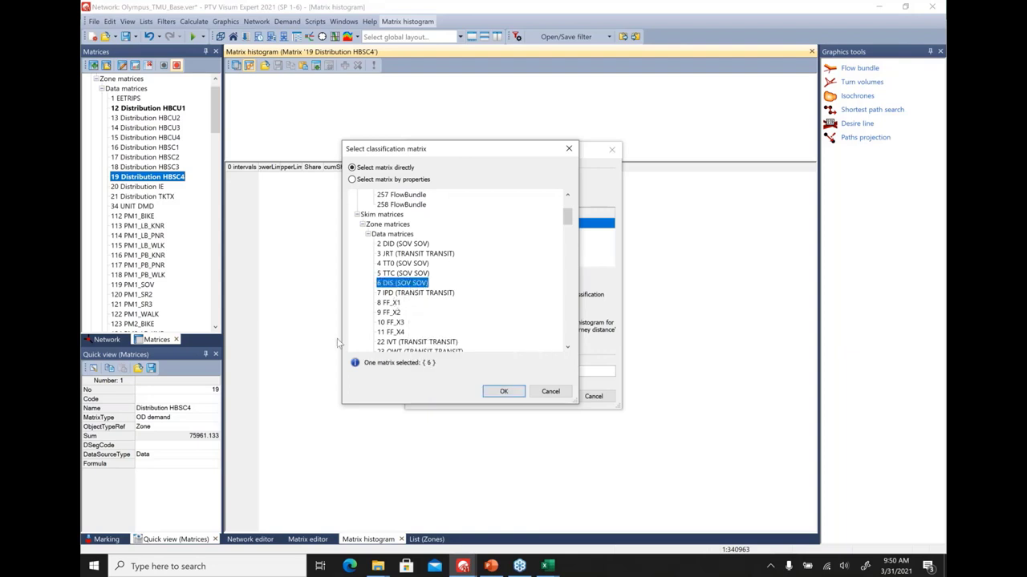
{"action": "left_click", "coordinate": [504, 391]}
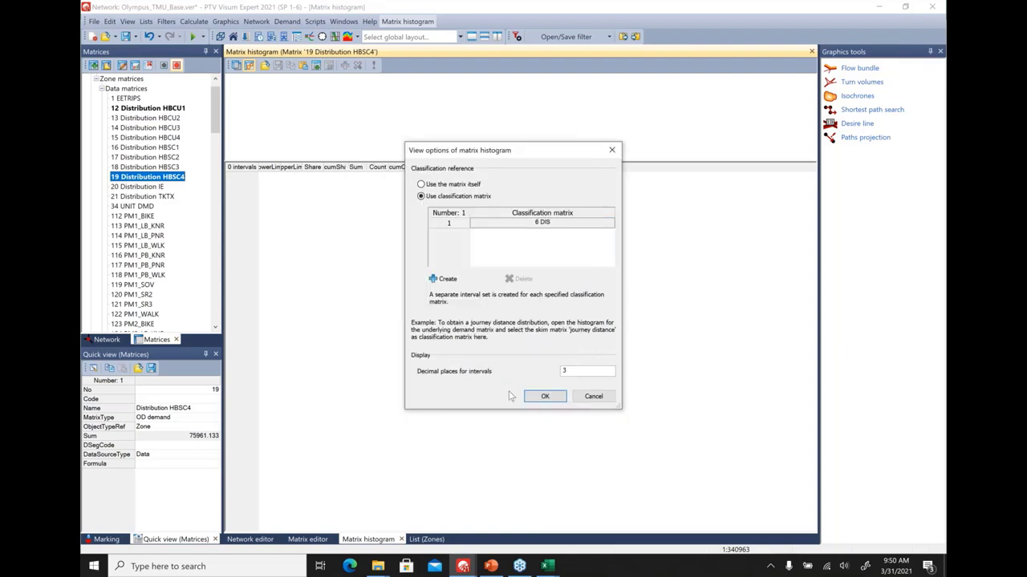
{"action": "type", "text": "0"}
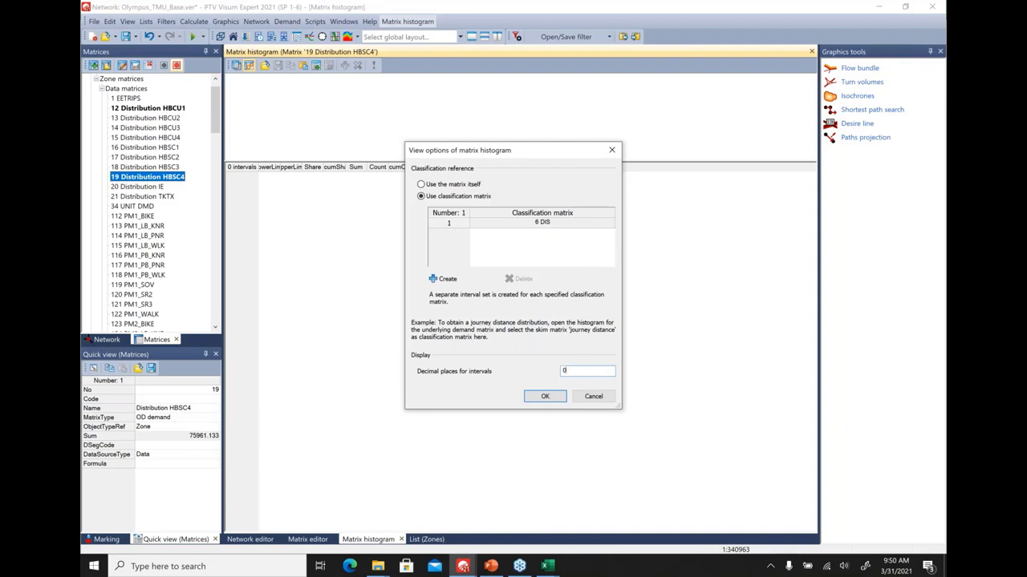
{"action": "left_click", "coordinate": [543, 398]}
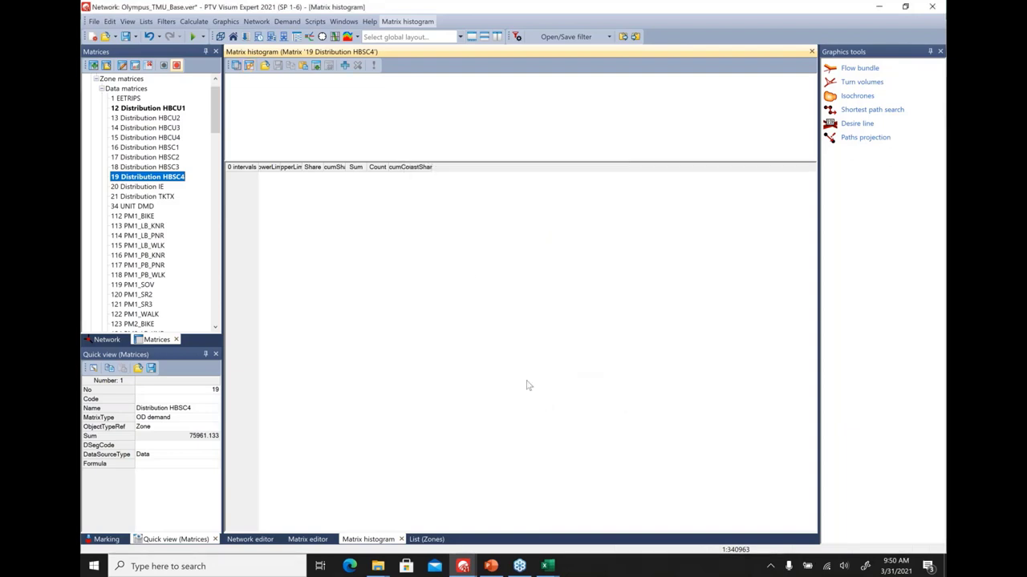
- Enlarge the chart area, create 15 histogram intervals from 0 to 30 and recalculate the classification
{"action": "left_click_drag", "start_coordinate": [509, 162], "coordinate": [515, 350]}
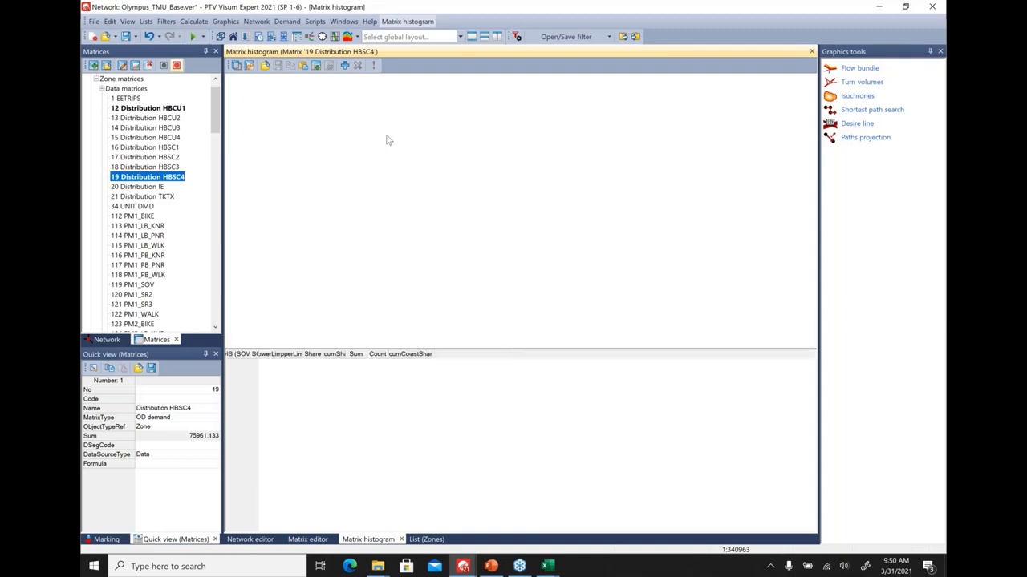
{"action": "left_click", "coordinate": [317, 69]}
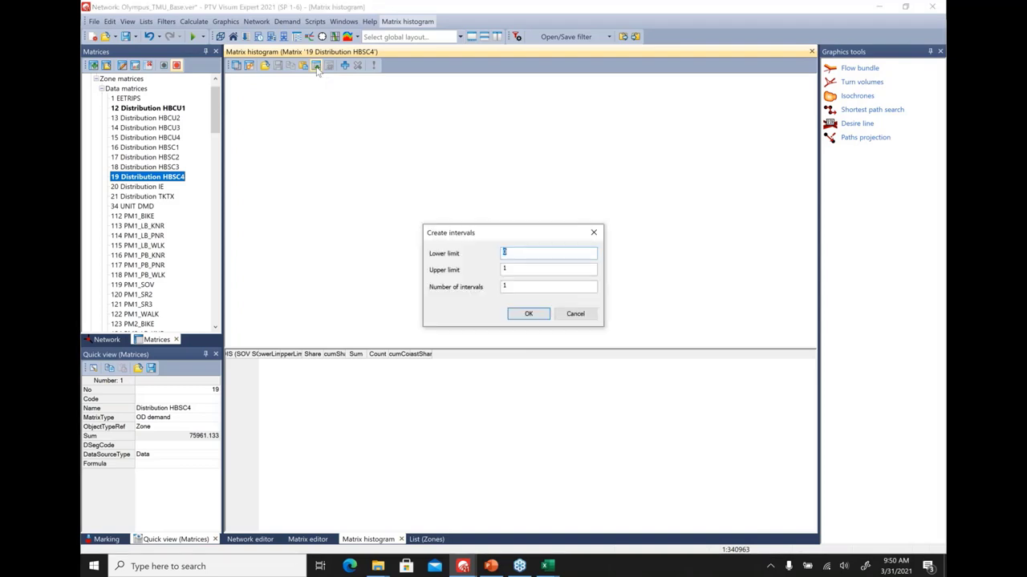
{"action": "left_click", "coordinate": [508, 270]}
{"action": "type", "text": "3"}
{"action": "left_click", "coordinate": [514, 288]}
{"action": "type", "text": "1"}
{"action": "left_click", "coordinate": [524, 315]}
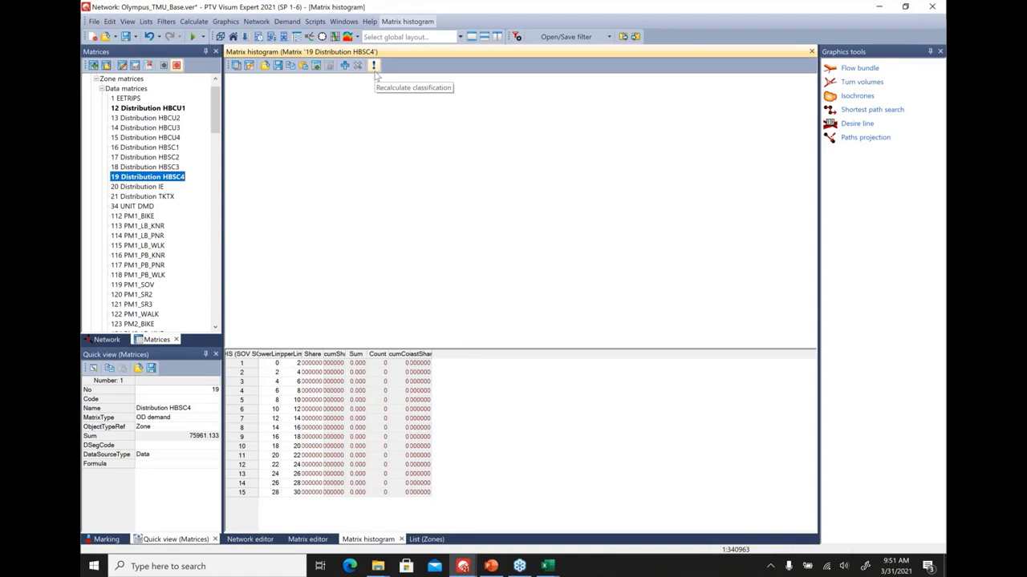
{"action": "left_click", "coordinate": [373, 68]}
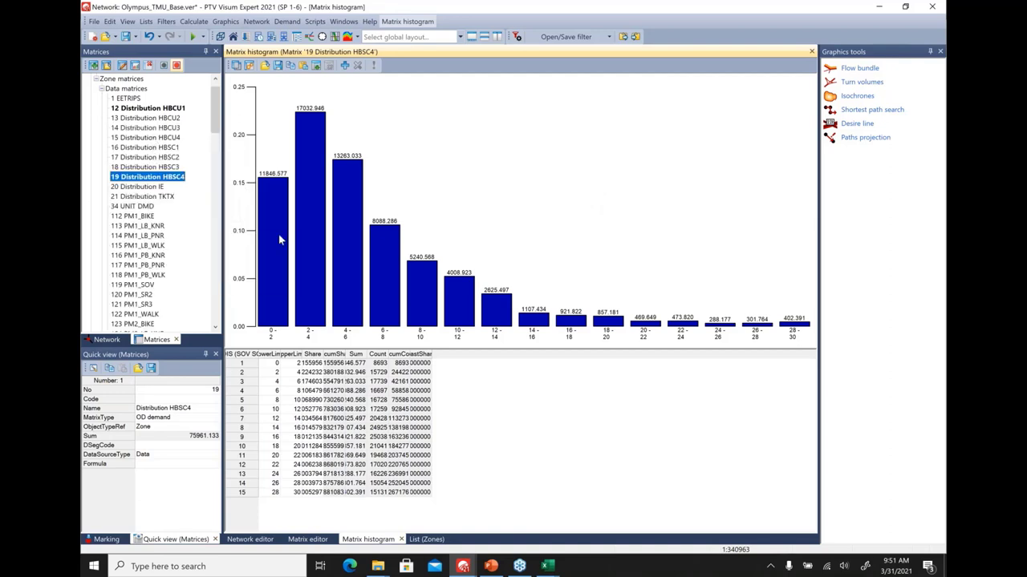
{"action": "mouse_move", "coordinate": [431, 264]}
- Switch to the PowerPoint presentation, start the slide show at the Matrix Editing slide and advance to Model Calculations
{"action": "left_click", "coordinate": [490, 566]}
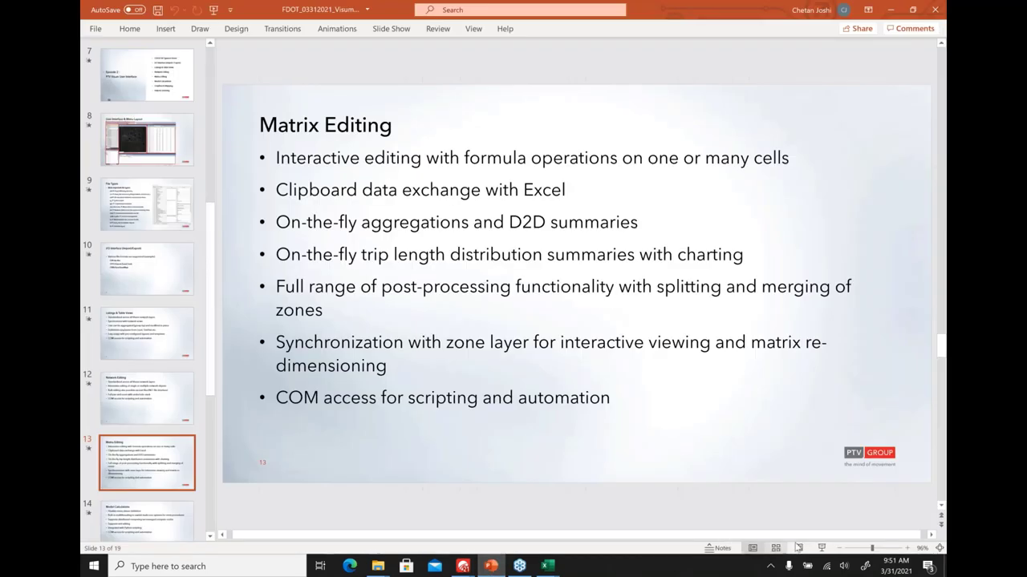
{"action": "left_click", "coordinate": [822, 548]}
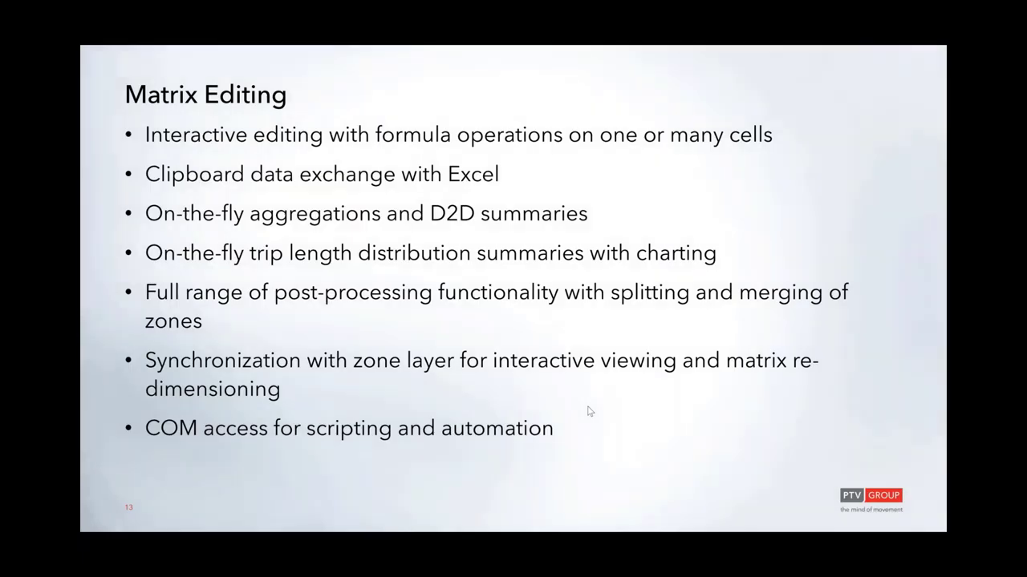
{"action": "left_click", "coordinate": [587, 411]}
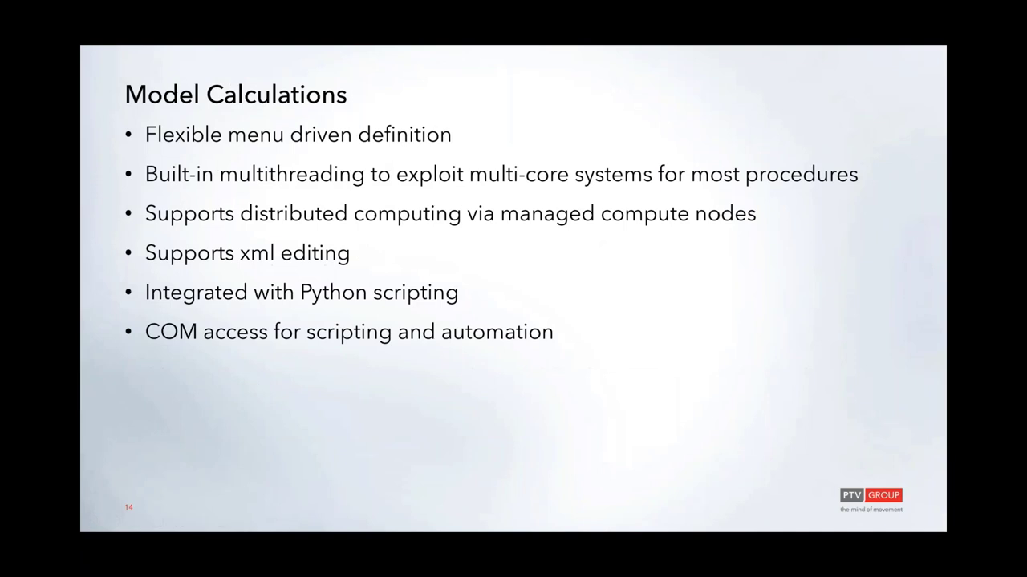
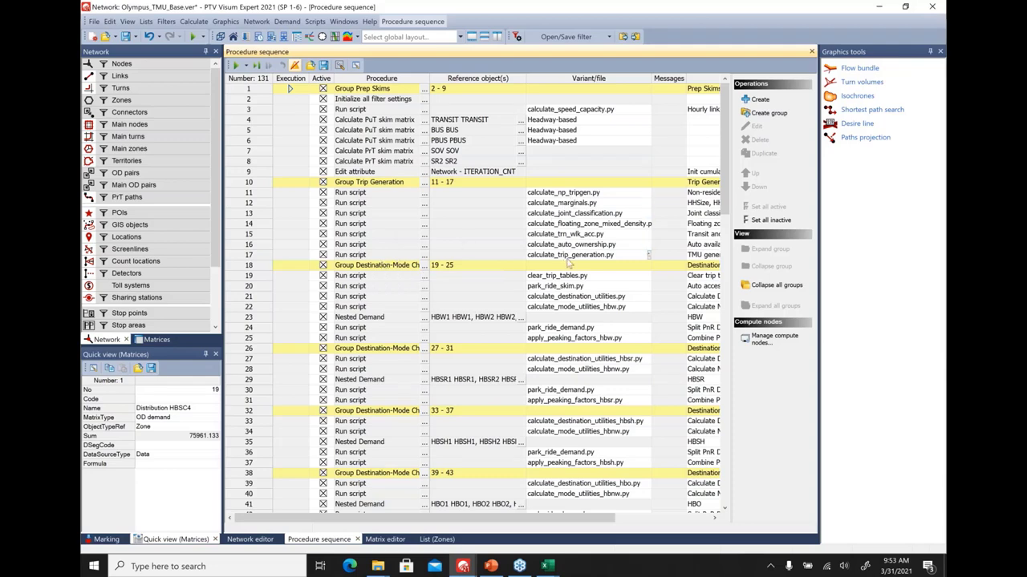
- In Visum's procedure sequence, examine the parameters of PrT assignment procedure 79 and the file format for saving procedure parameters, cancelling without saving
{"action": "left_click_drag", "start_coordinate": [726, 211], "coordinate": [734, 387]}
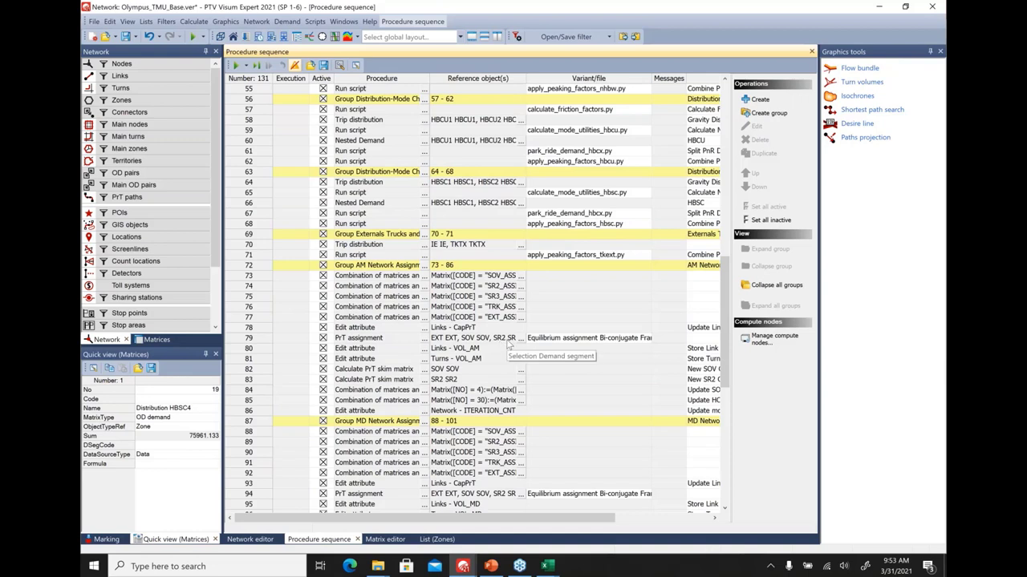
{"action": "double_click", "coordinate": [288, 340]}
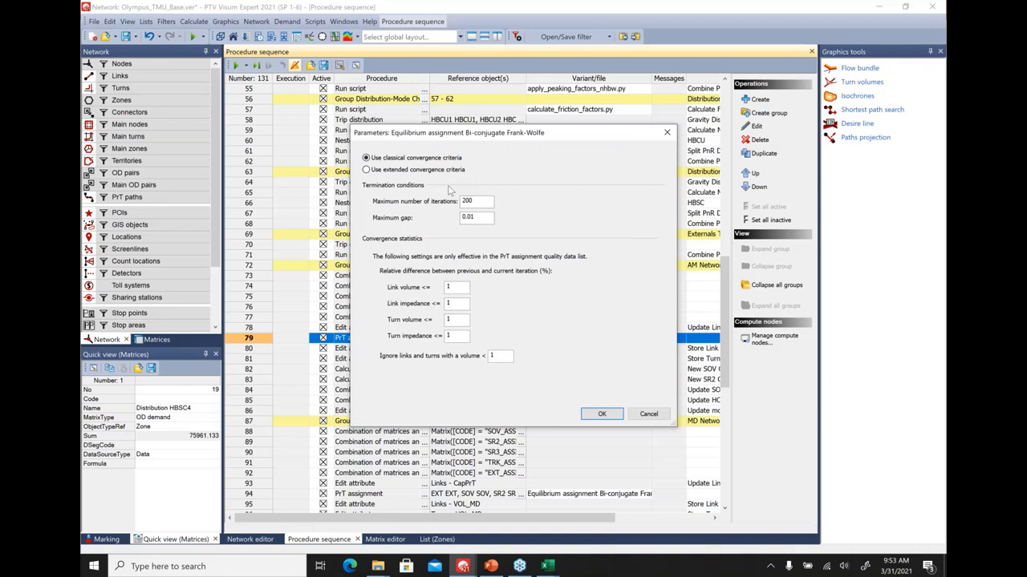
{"action": "left_click", "coordinate": [602, 414]}
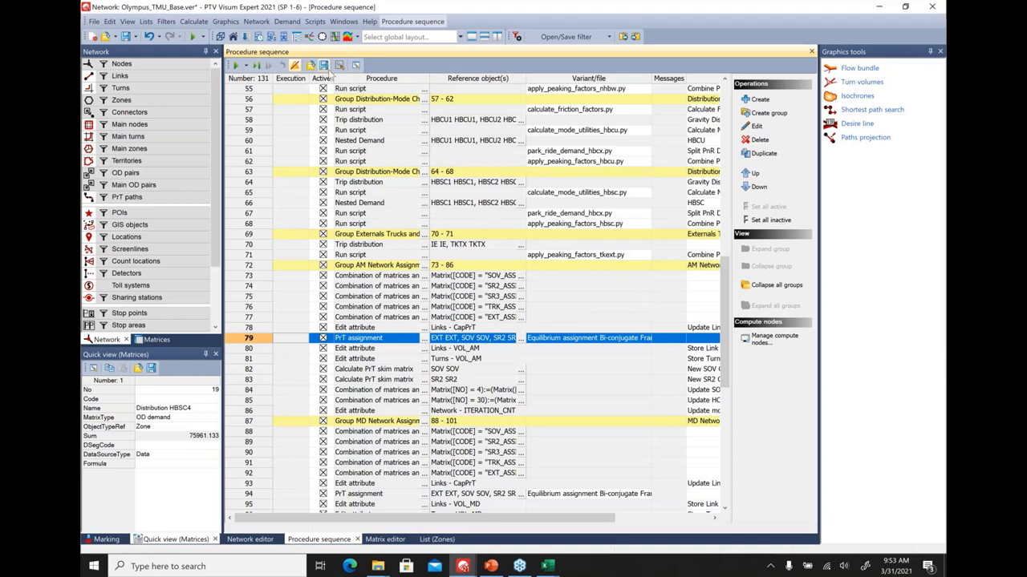
{"action": "left_click", "coordinate": [324, 66]}
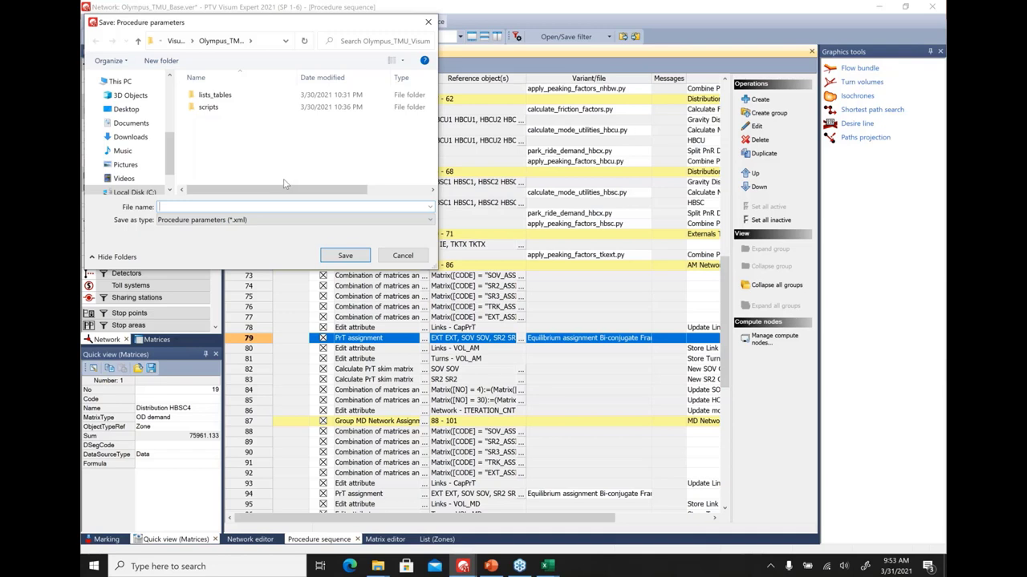
{"action": "left_click", "coordinate": [402, 256]}
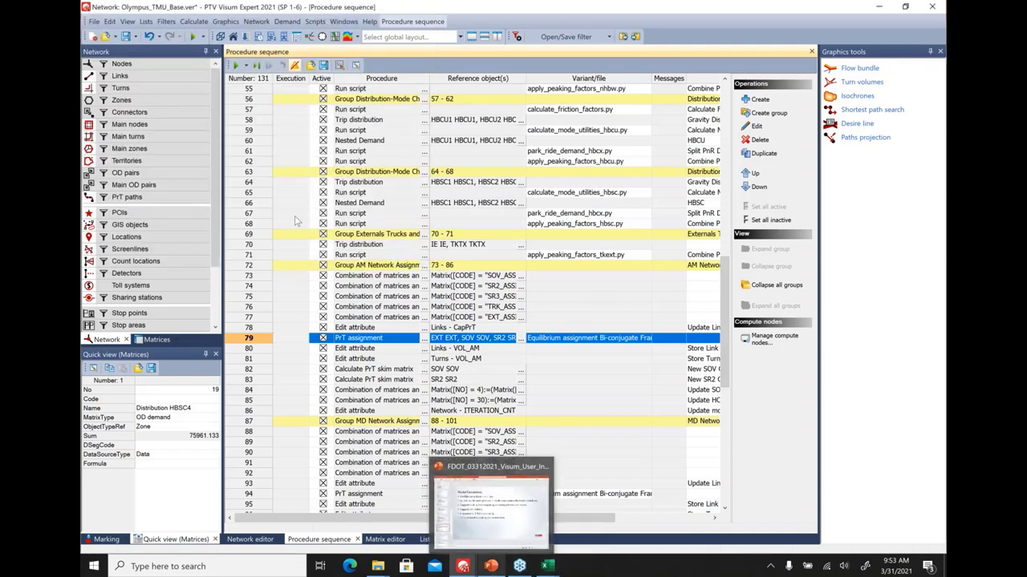
- Examine the general procedure settings for PrT link VD functions and for PuT assignment
{"action": "left_click", "coordinate": [340, 65]}
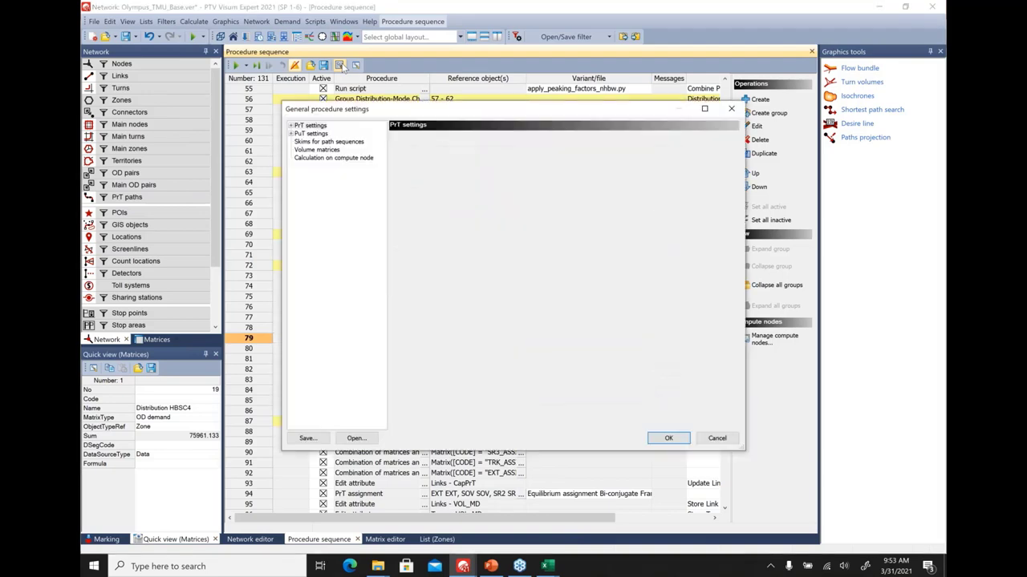
{"action": "double_click", "coordinate": [310, 126]}
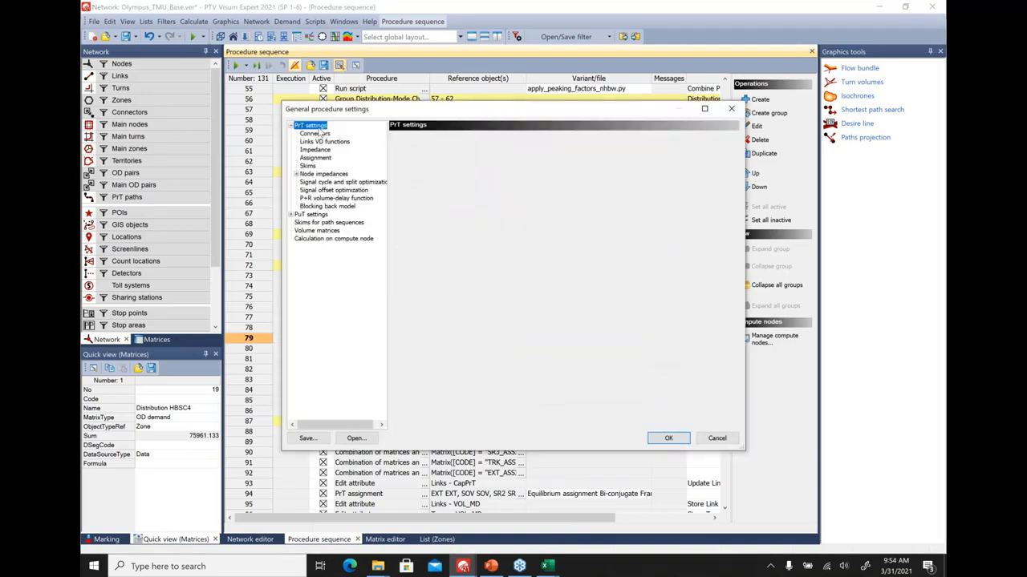
{"action": "left_click", "coordinate": [324, 141]}
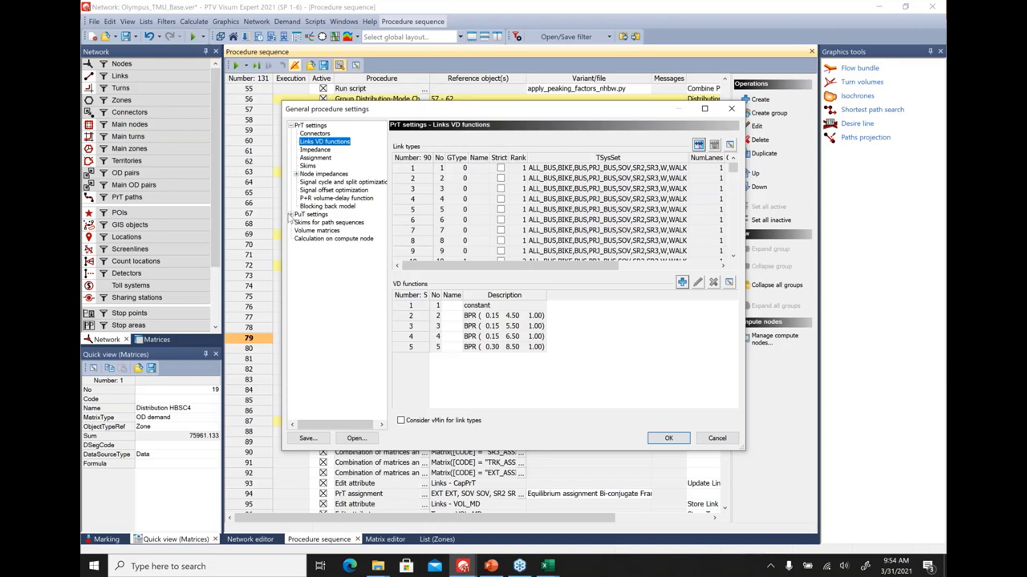
{"action": "double_click", "coordinate": [295, 215]}
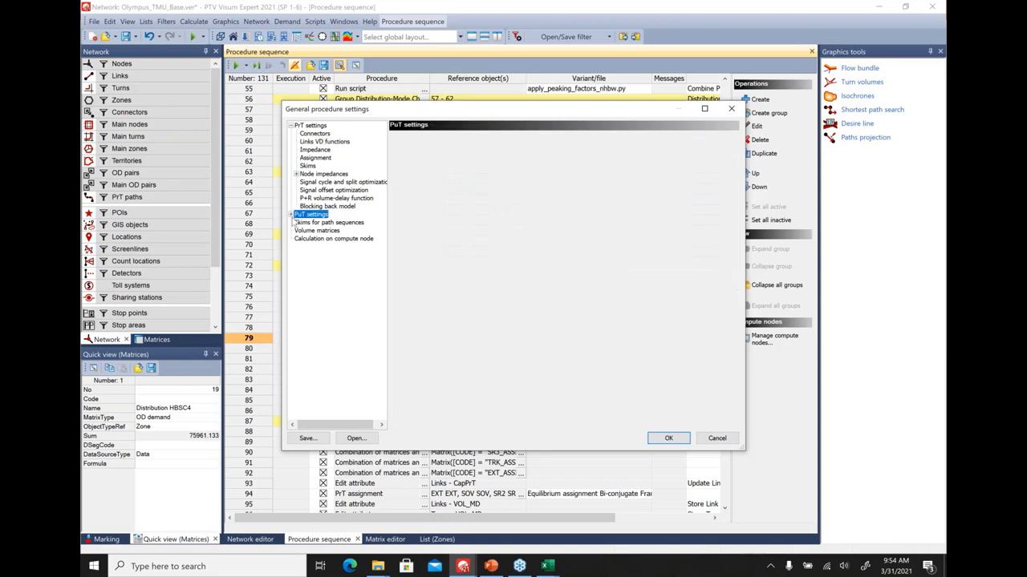
{"action": "left_click", "coordinate": [316, 223]}
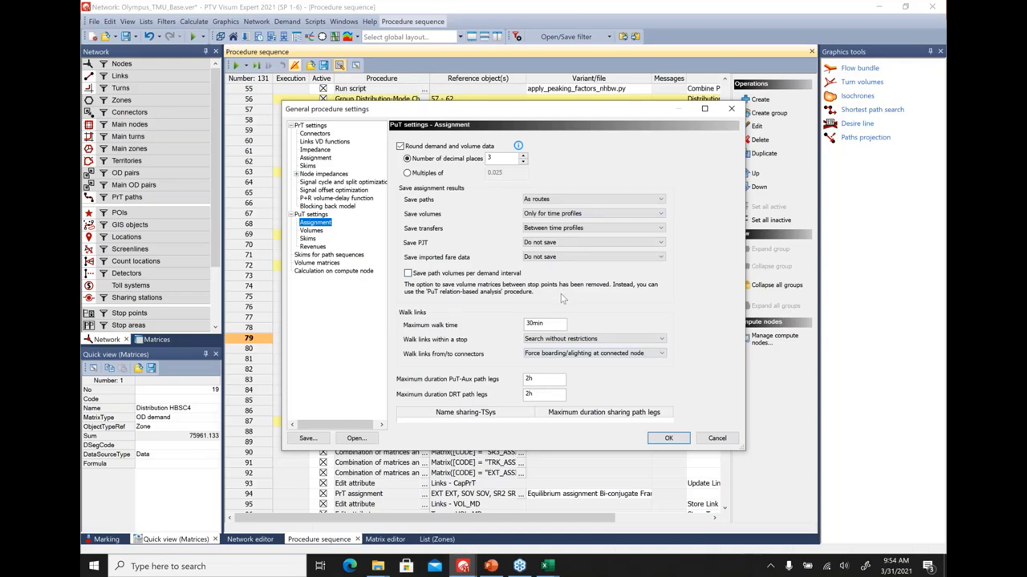
- Close the general procedure settings and apply the 2_traffic_flows graphic parameters to the network editor map
{"action": "key", "text": "Return"}
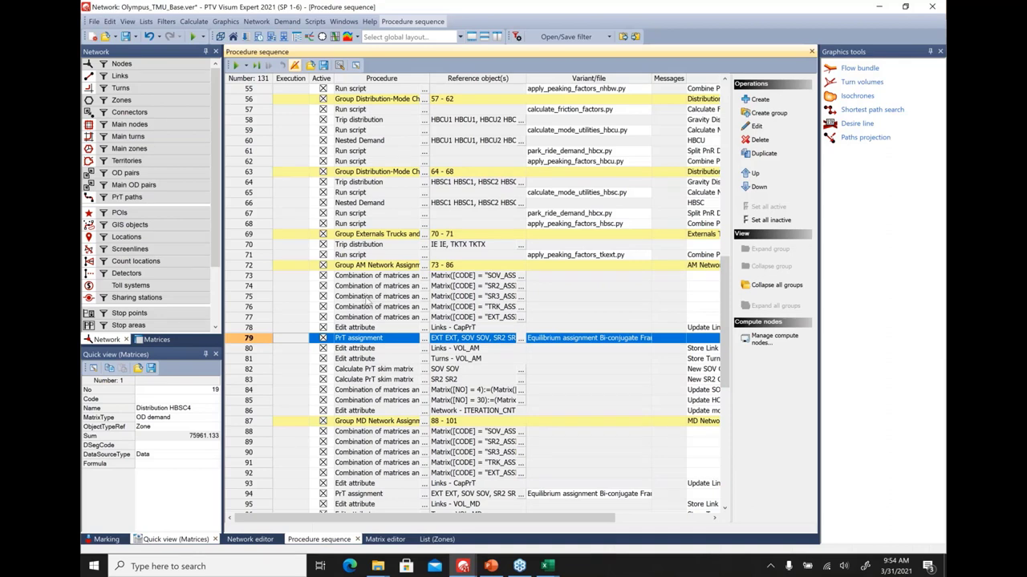
{"action": "left_click", "coordinate": [249, 544]}
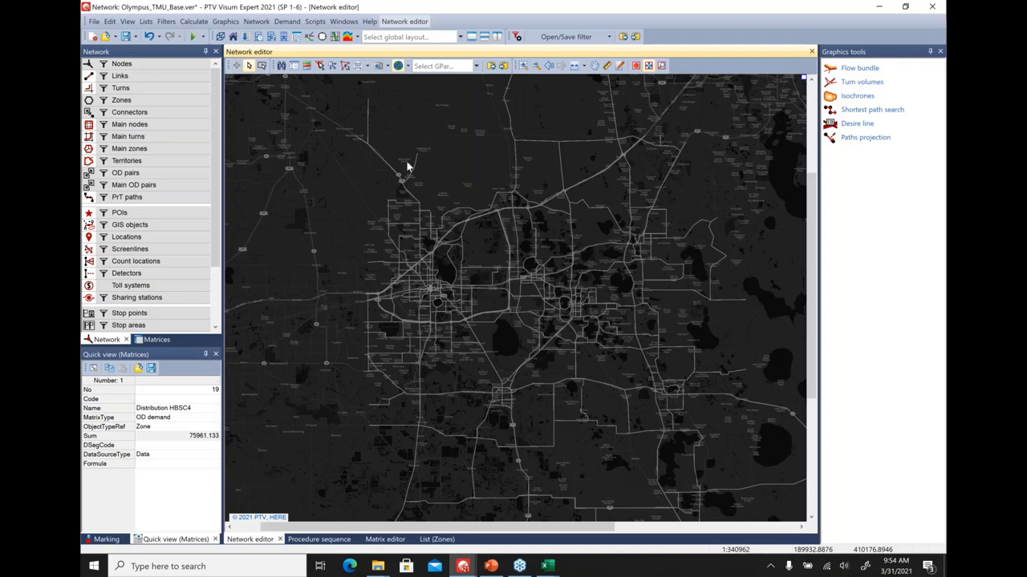
{"action": "left_click", "coordinate": [476, 67]}
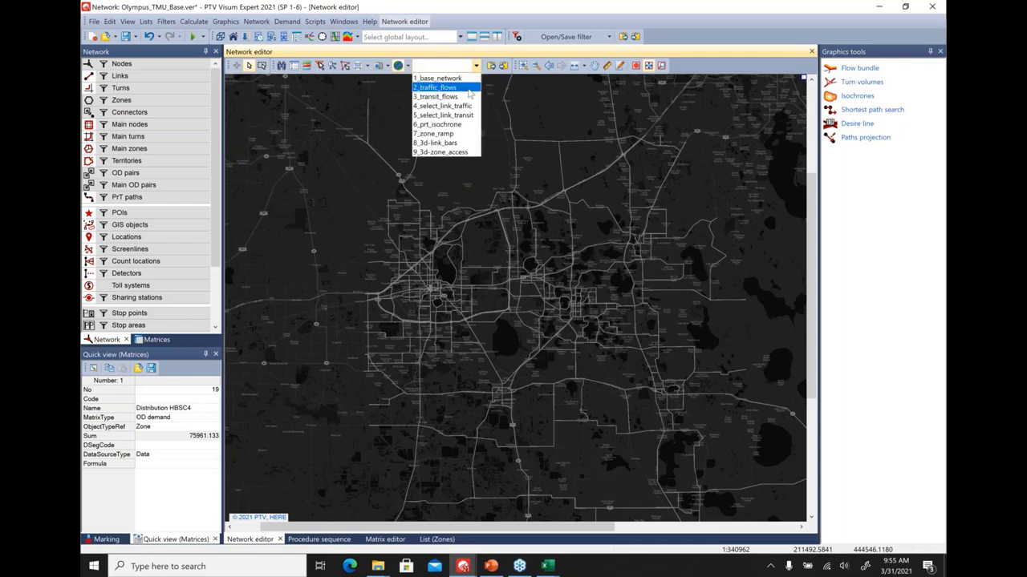
{"action": "left_click", "coordinate": [469, 89]}
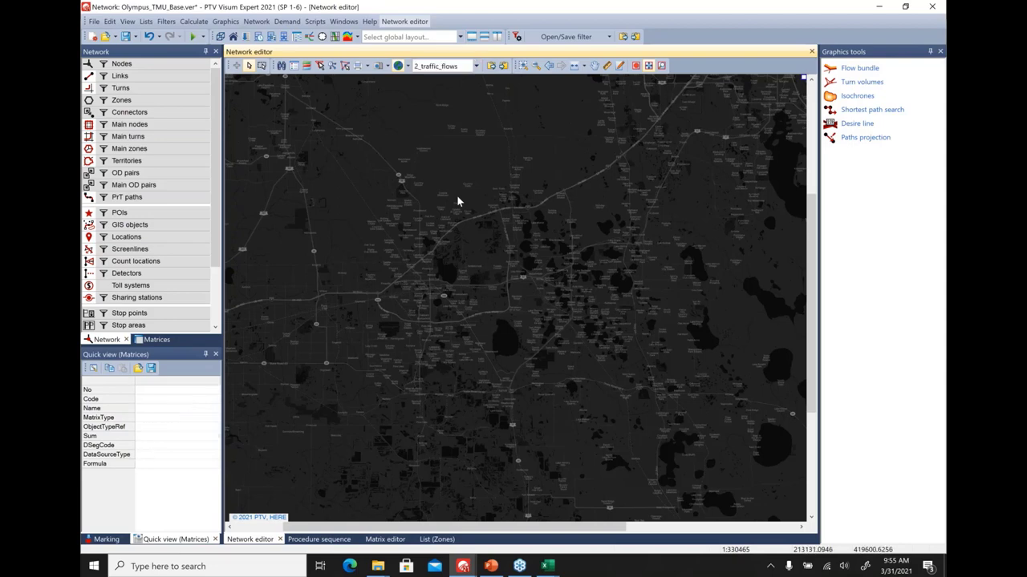
- Examine the display settings of the link bars in the network editor's graphic parameters, cancelling without changes
{"action": "left_click", "coordinate": [226, 21]}
{"action": "left_click", "coordinate": [241, 36]}
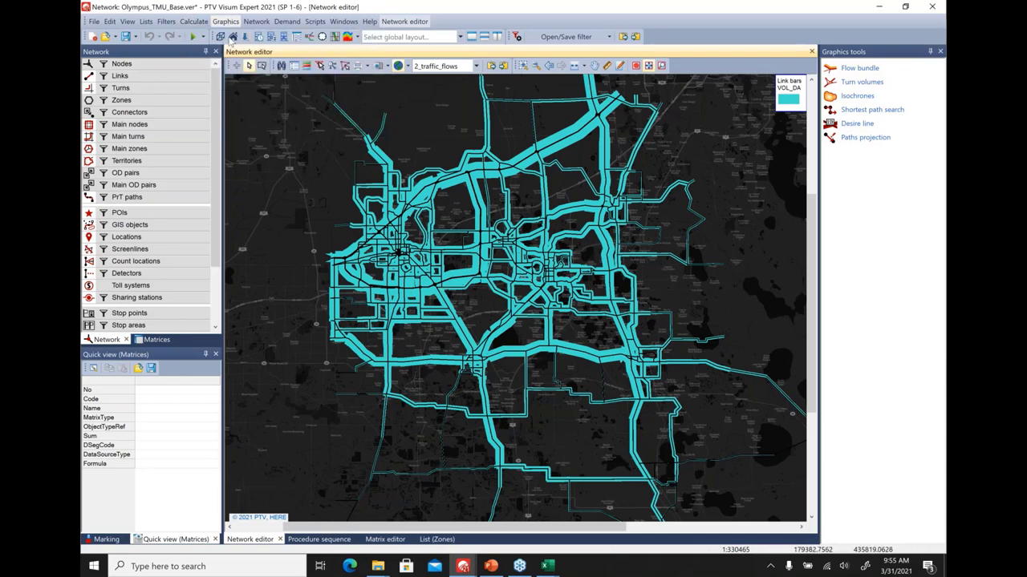
{"action": "left_click", "coordinate": [301, 151]}
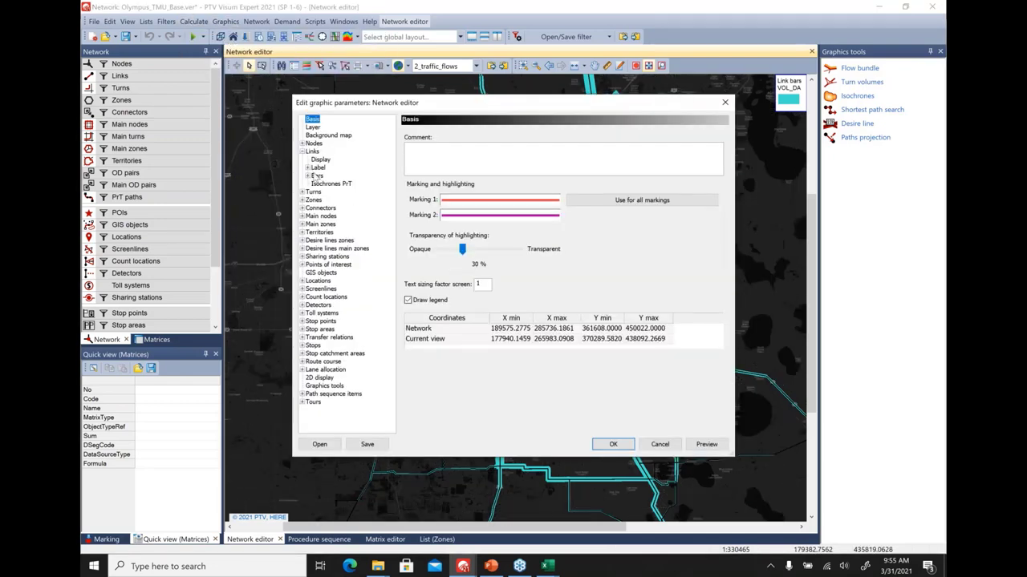
{"action": "double_click", "coordinate": [316, 176]}
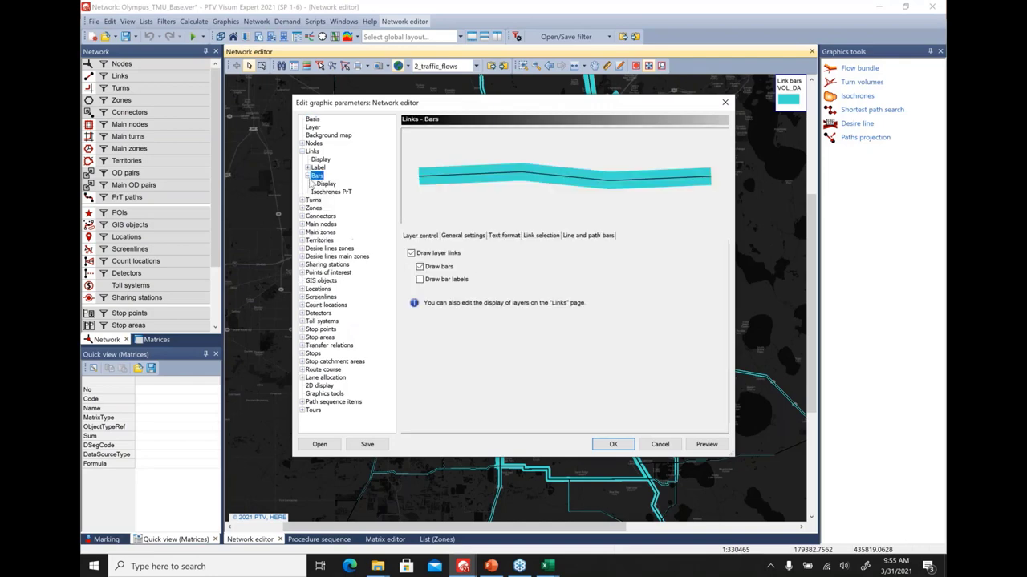
{"action": "left_click", "coordinate": [325, 183]}
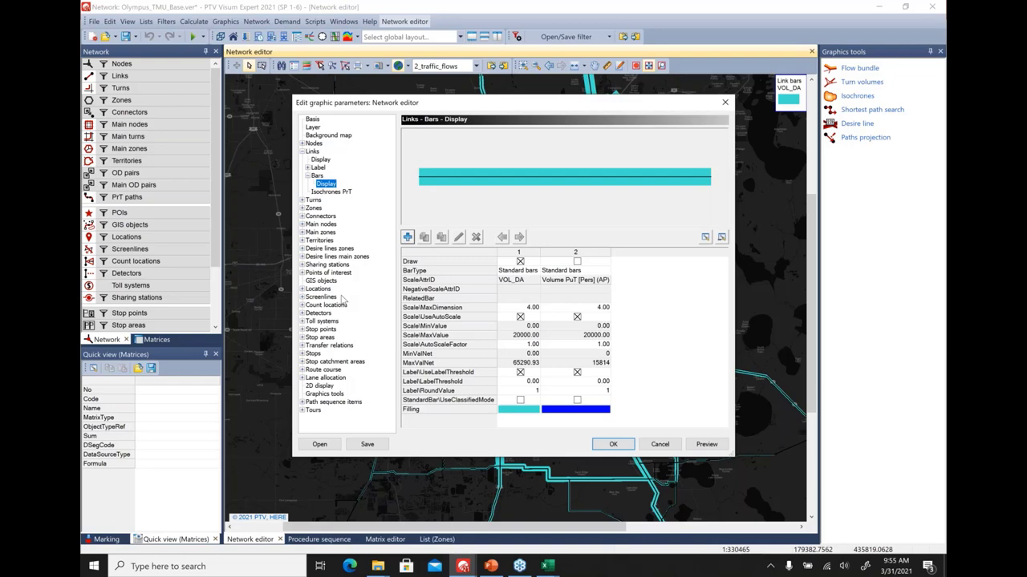
{"action": "left_click", "coordinate": [660, 445]}
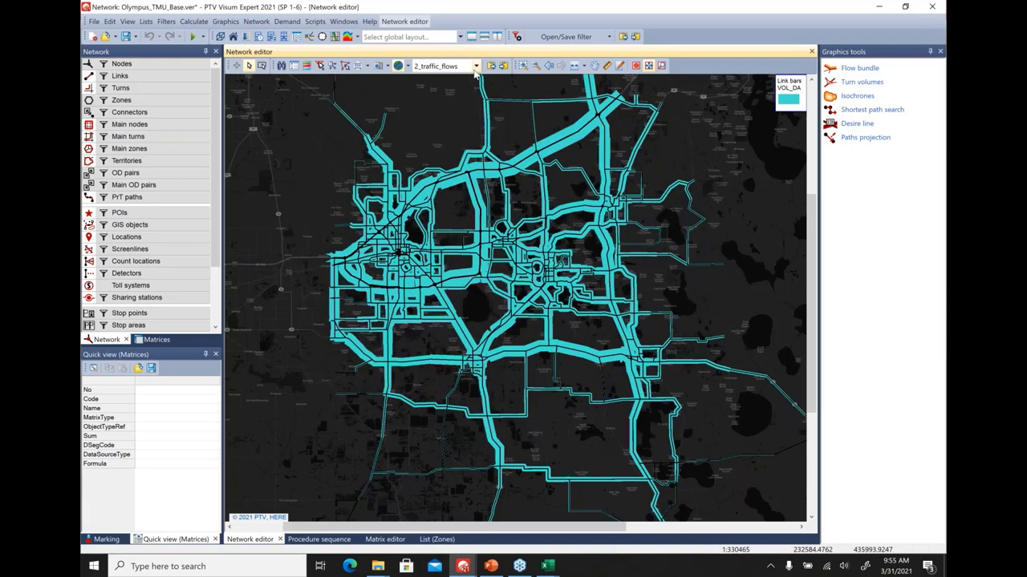
- Show the network with the 3_transit_flows graphic parameters and switch the map to 4_select_link_traffic
{"action": "left_click", "coordinate": [476, 67]}
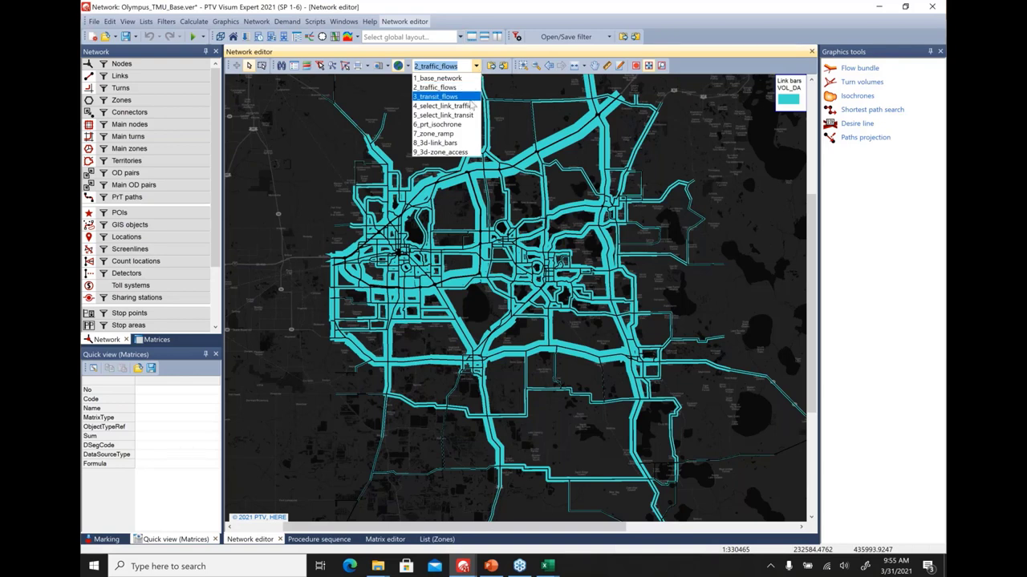
{"action": "left_click", "coordinate": [567, 182]}
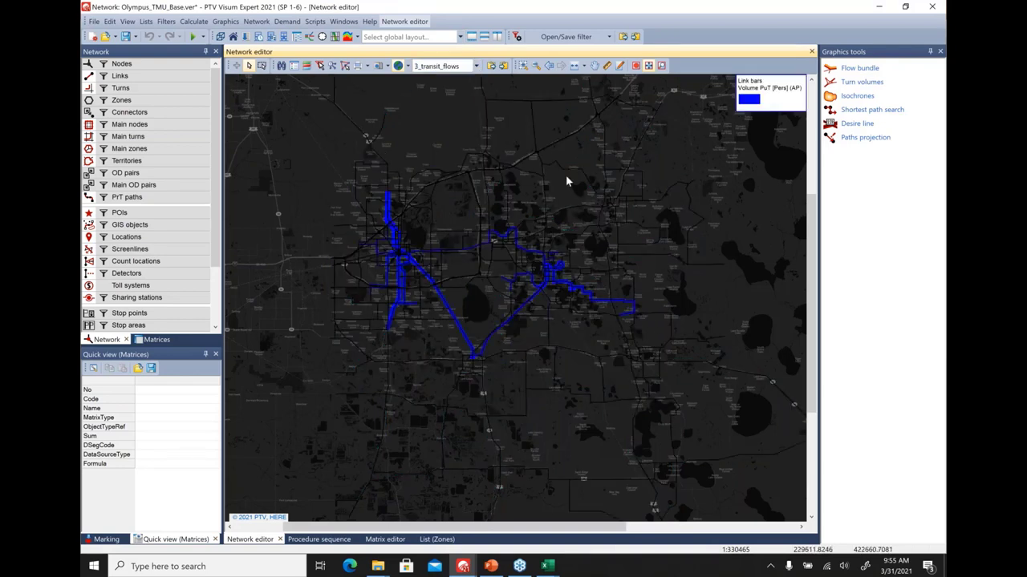
{"action": "left_click", "coordinate": [476, 67]}
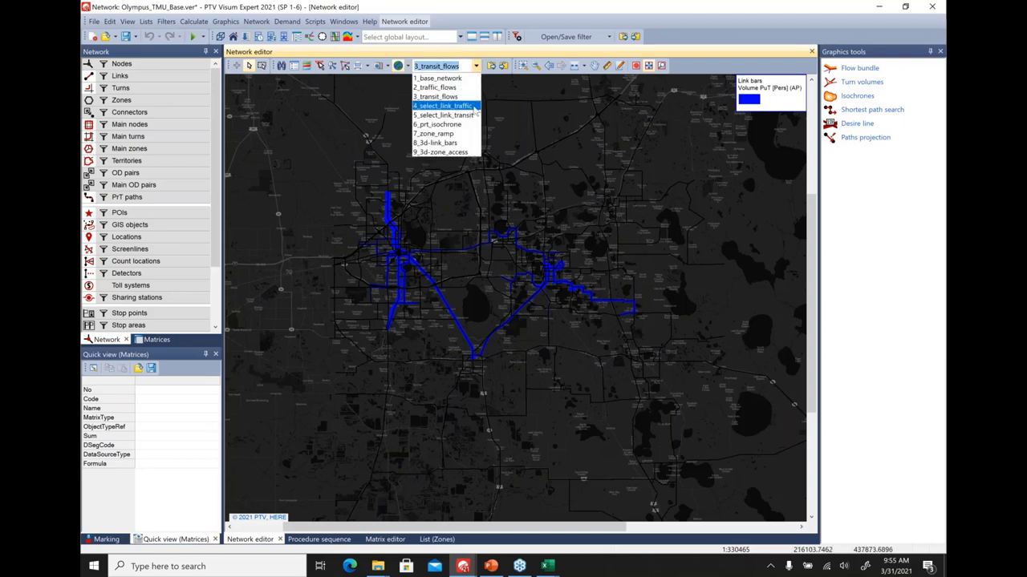
{"action": "left_click", "coordinate": [531, 187]}
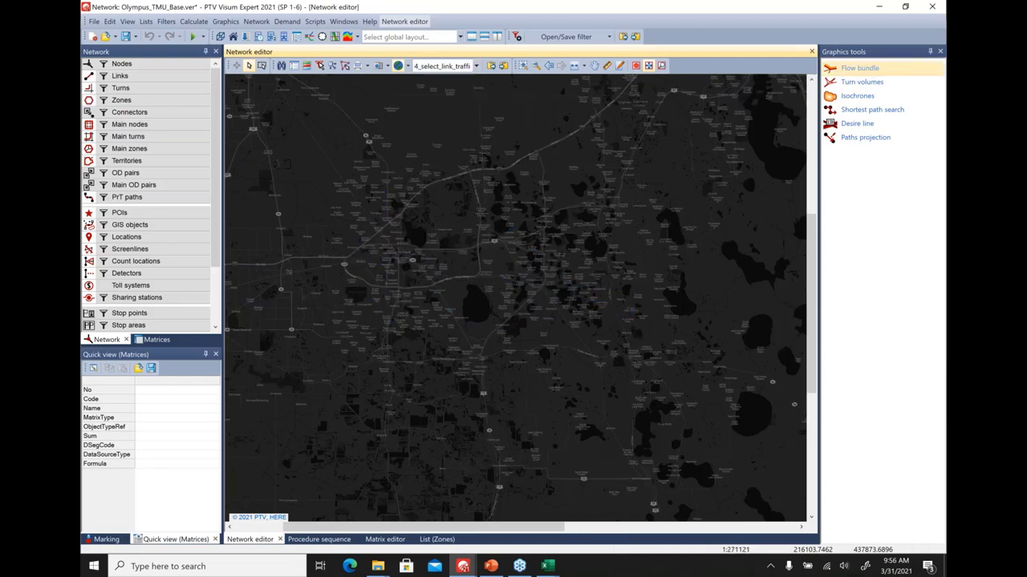
- Calculate a PrT flow bundle for link 7343, just above the large central lake
{"action": "left_click", "coordinate": [859, 68]}
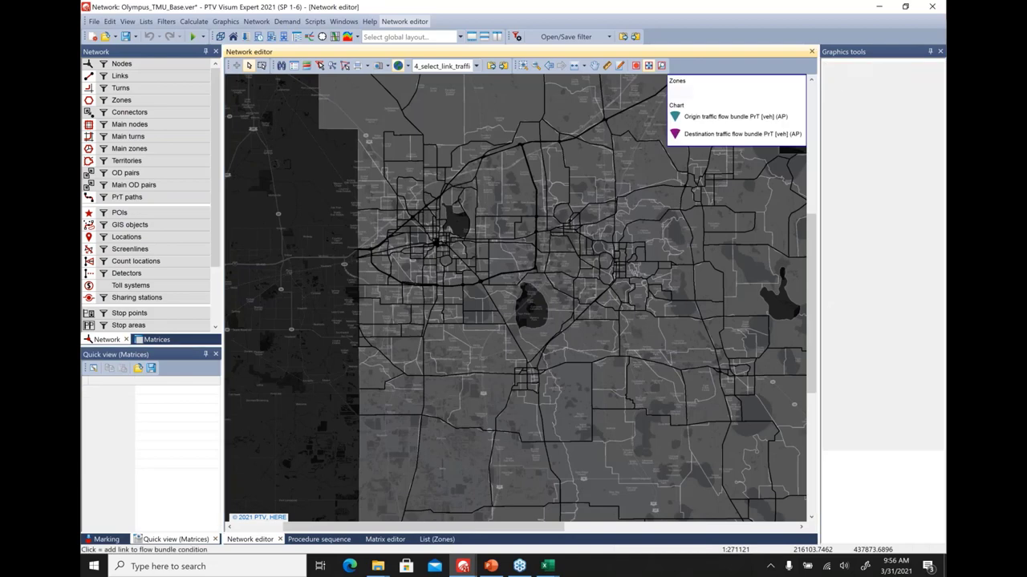
{"action": "left_click", "coordinate": [509, 282]}
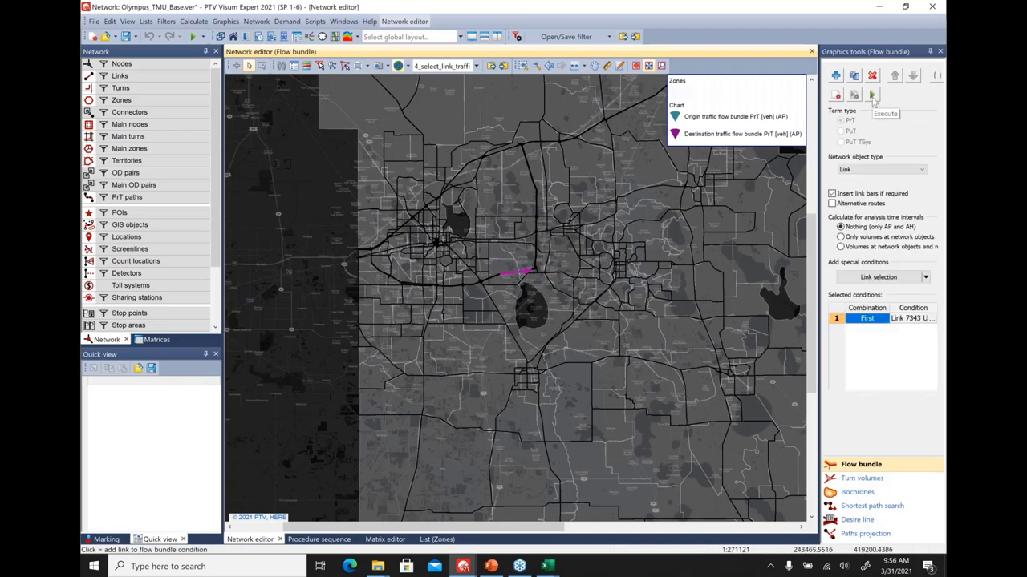
{"action": "left_click", "coordinate": [873, 95]}
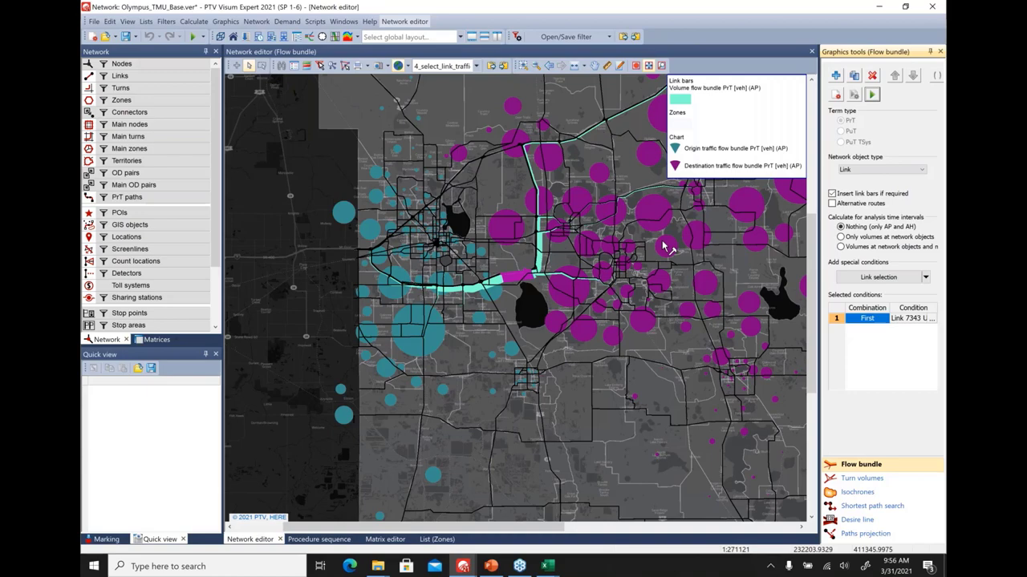
- Initialize the flow bundle and apply the 5_select_link_transit graphic parameters
{"action": "left_click", "coordinate": [837, 96]}
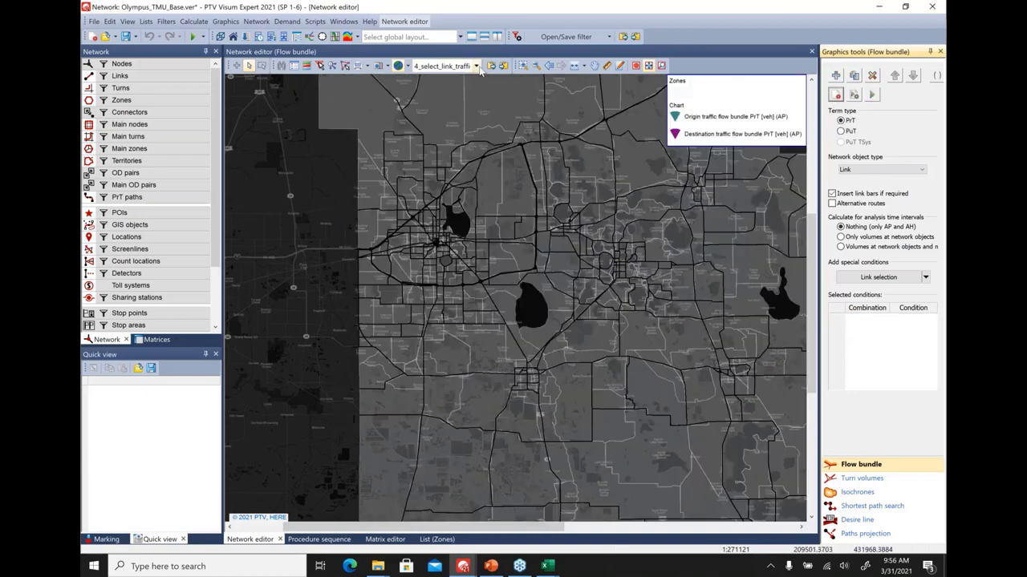
{"action": "left_click", "coordinate": [477, 66]}
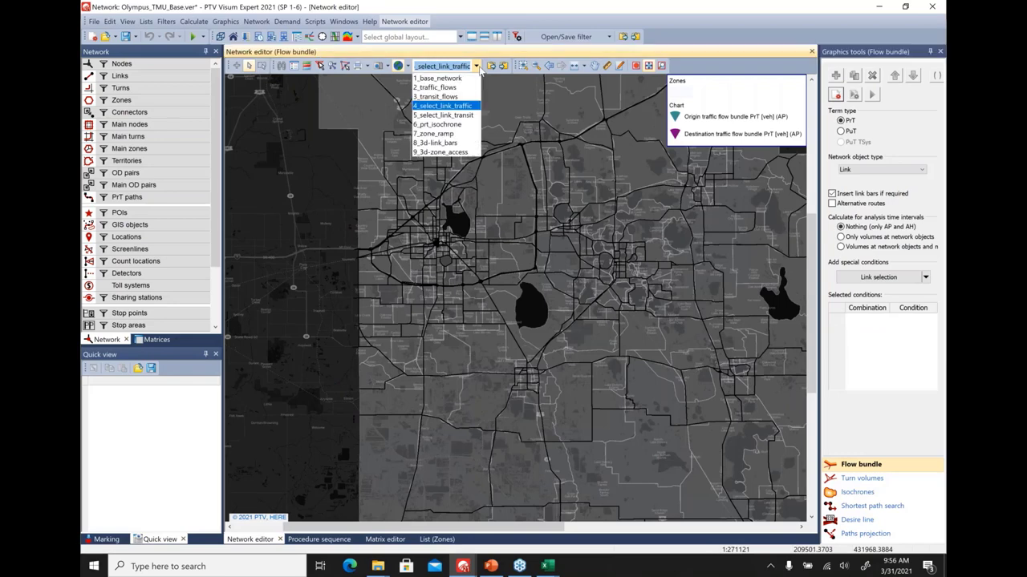
{"action": "left_click", "coordinate": [475, 117]}
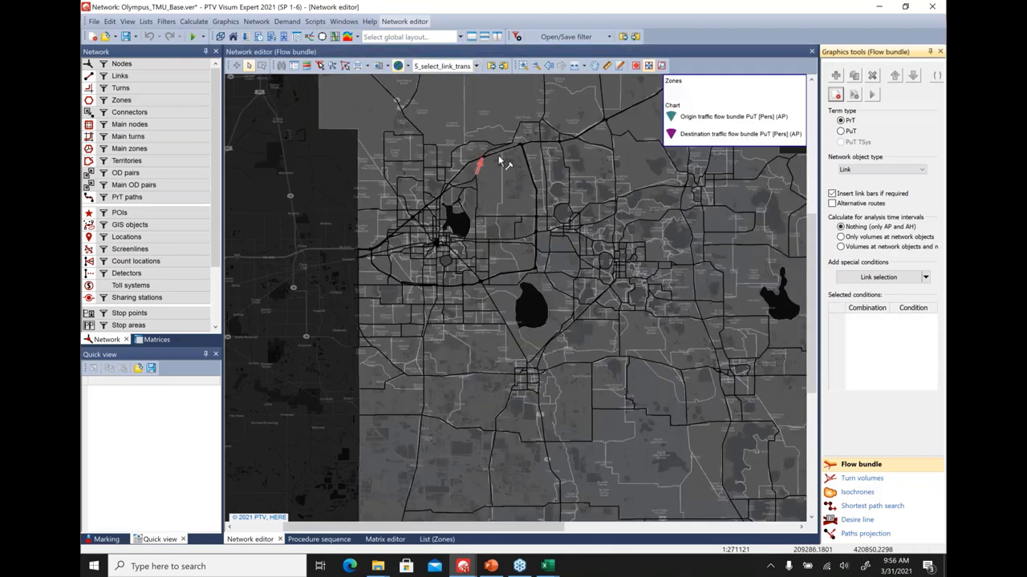
- Calculate a flow bundle for link 7254, just southeast of the western city center
{"action": "left_click", "coordinate": [481, 167]}
{"action": "left_click", "coordinate": [437, 274]}
{"action": "left_click", "coordinate": [460, 254]}
{"action": "left_click", "coordinate": [464, 261]}
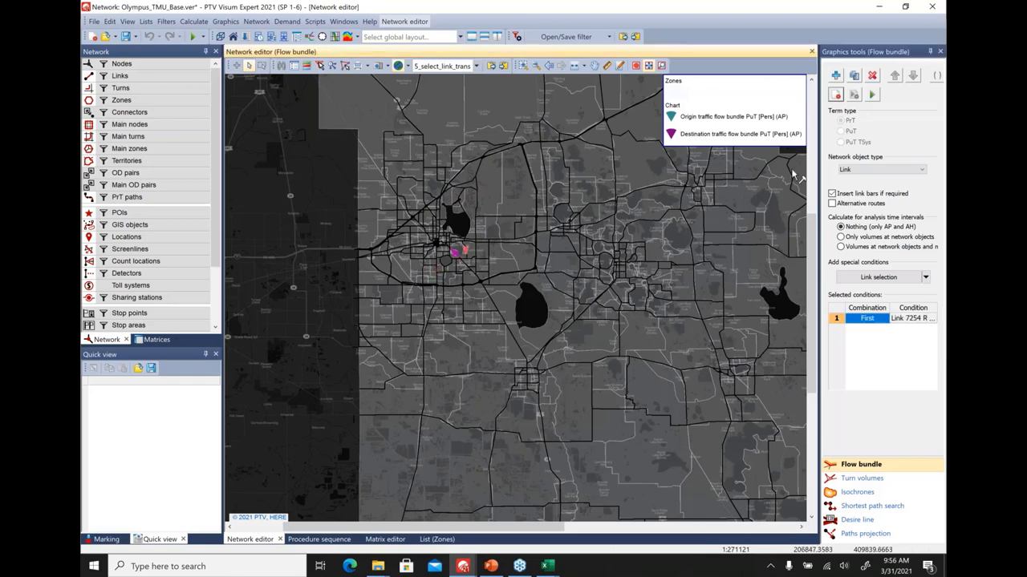
{"action": "left_click", "coordinate": [872, 95]}
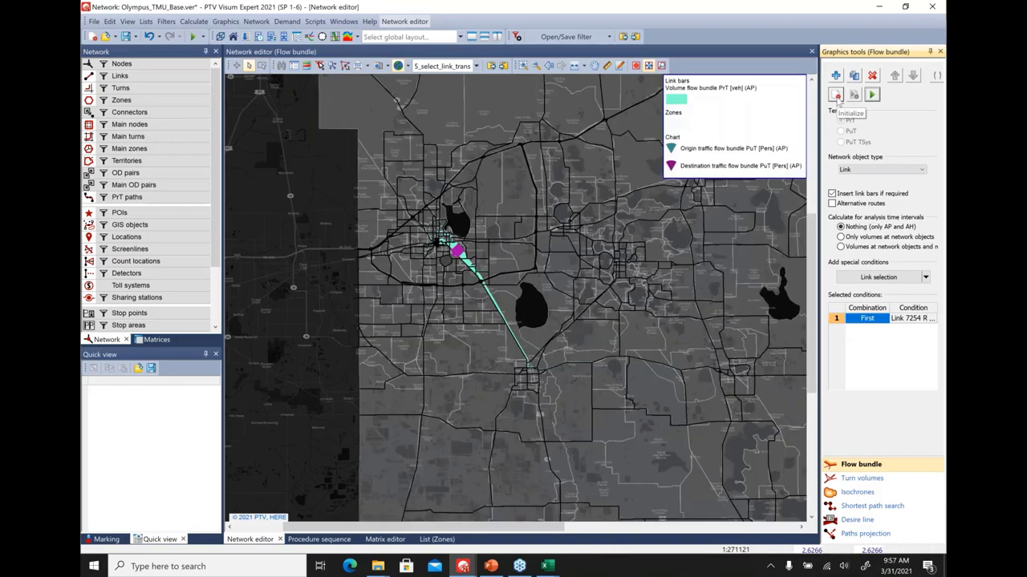
- Initialize the flow bundle and apply the 6_prt_isochrone graphic parameters
{"action": "left_click", "coordinate": [836, 96]}
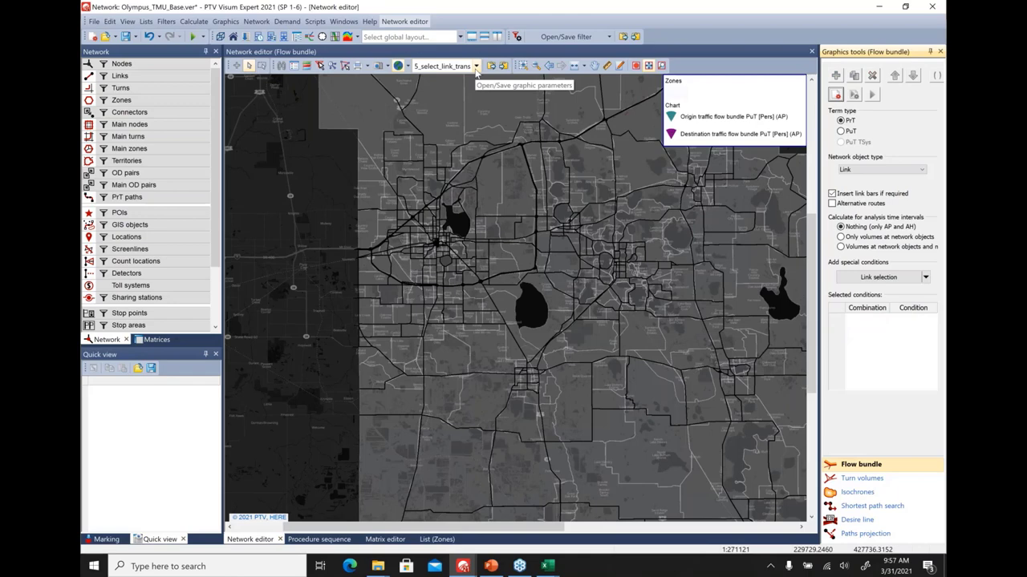
{"action": "left_click", "coordinate": [476, 65]}
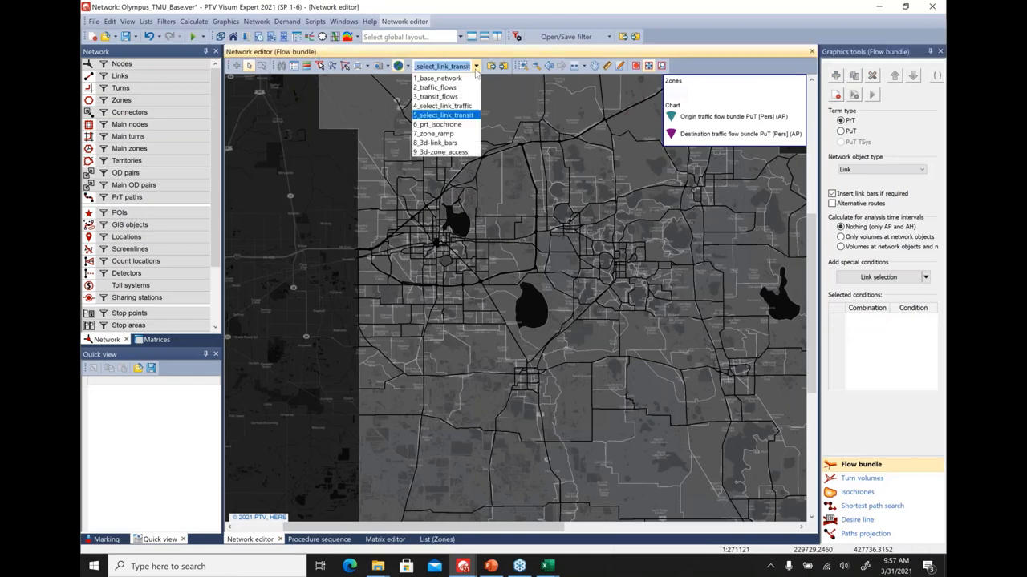
{"action": "left_click", "coordinate": [464, 126]}
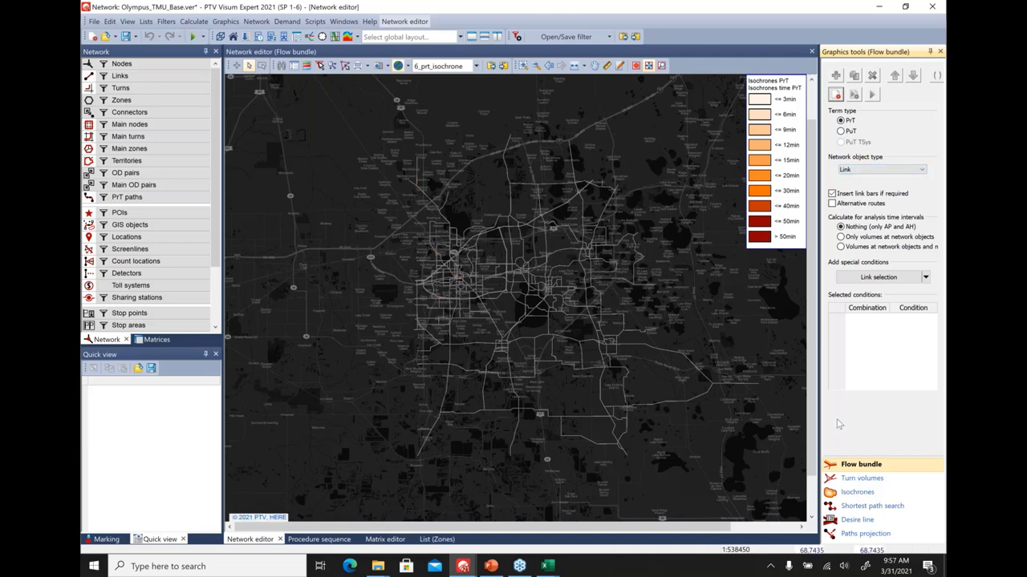
- Calculate PrT isochrones from node 2955 and review the options for network object type, transport system and route choice criterion
{"action": "left_click", "coordinate": [857, 496]}
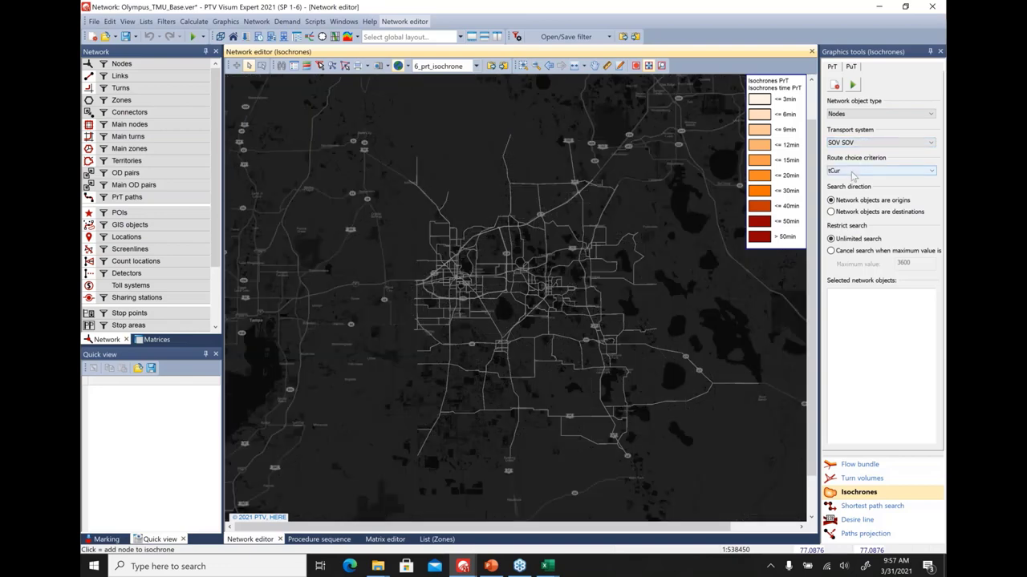
{"action": "left_click", "coordinate": [463, 283]}
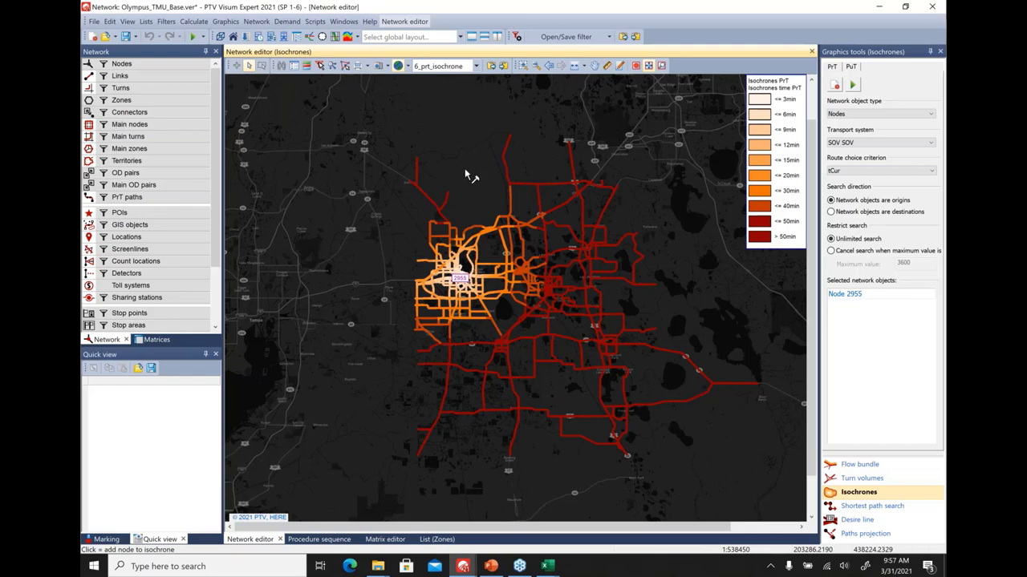
{"action": "left_click", "coordinate": [862, 115]}
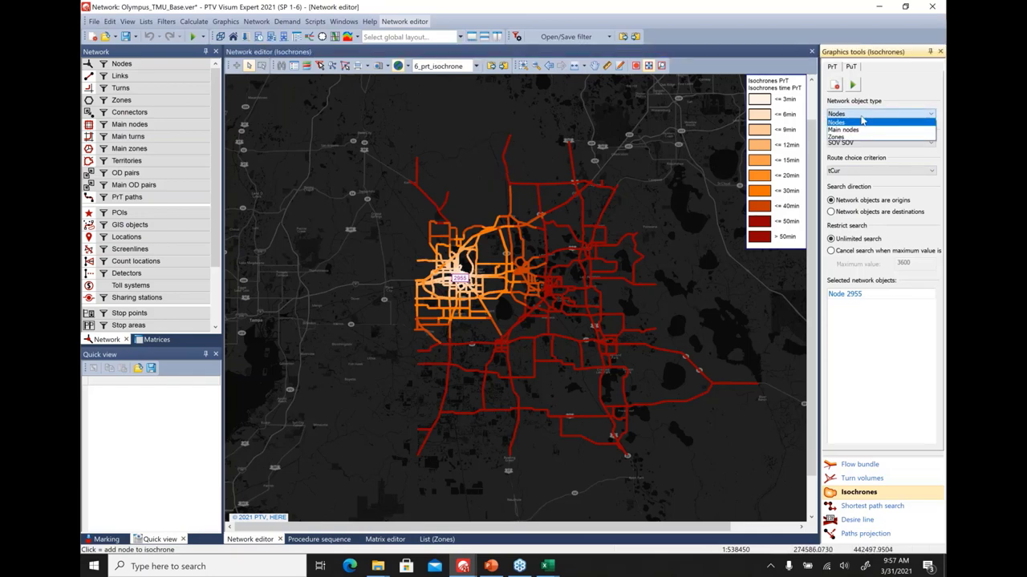
{"action": "left_click", "coordinate": [862, 120]}
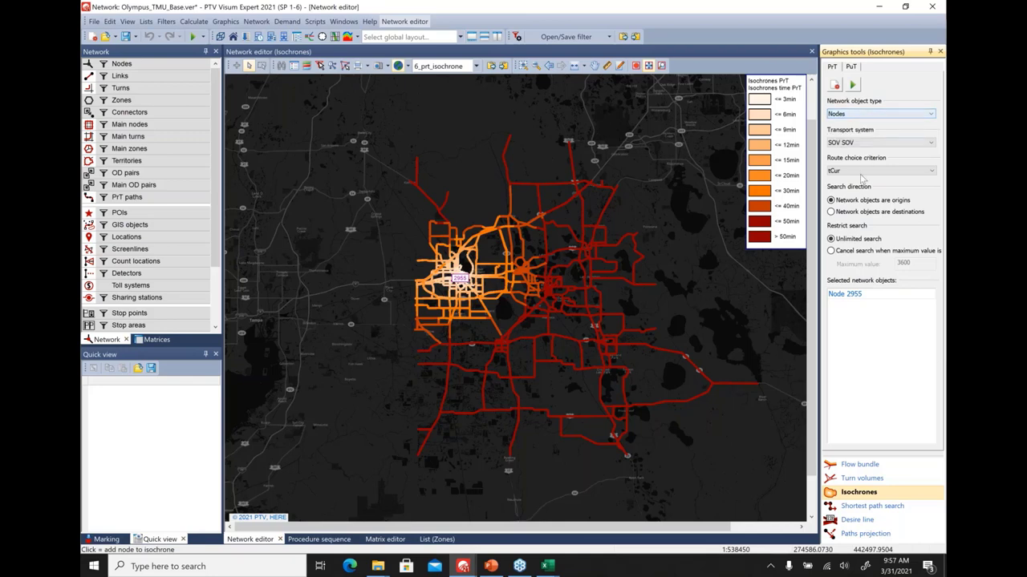
{"action": "left_click", "coordinate": [866, 143]}
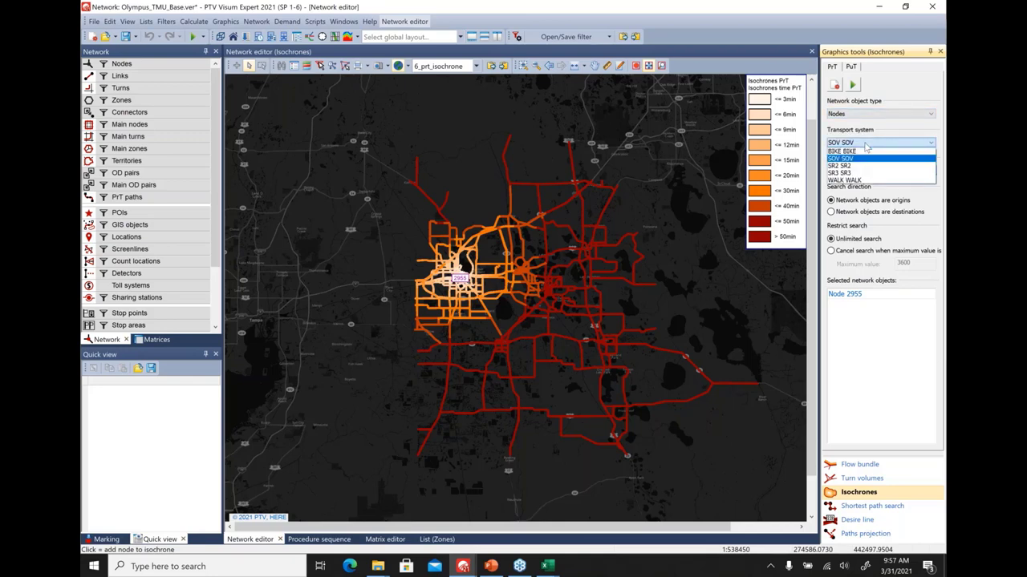
{"action": "left_click", "coordinate": [866, 144]}
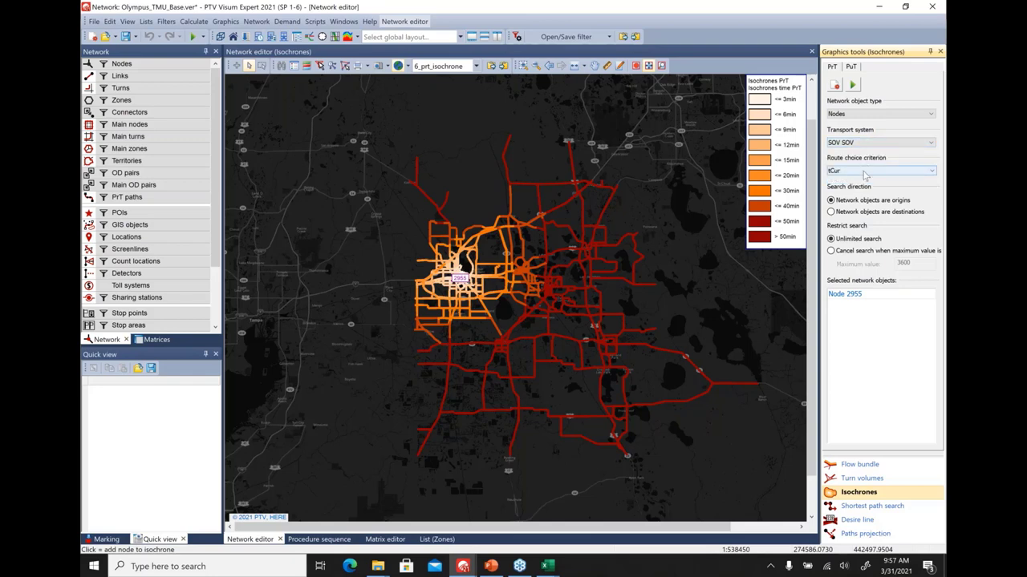
{"action": "left_click", "coordinate": [865, 172]}
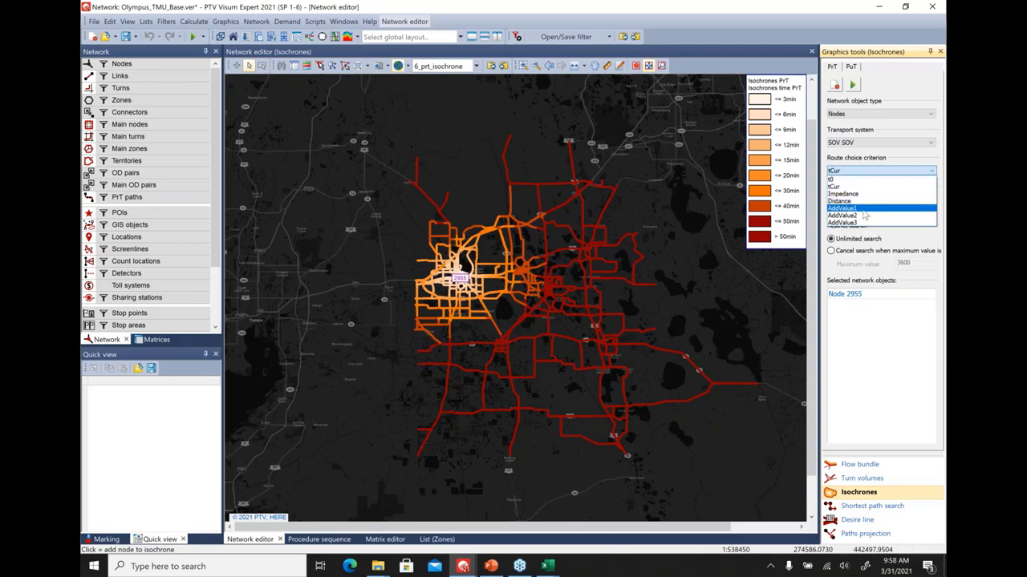
{"action": "left_click", "coordinate": [859, 171]}
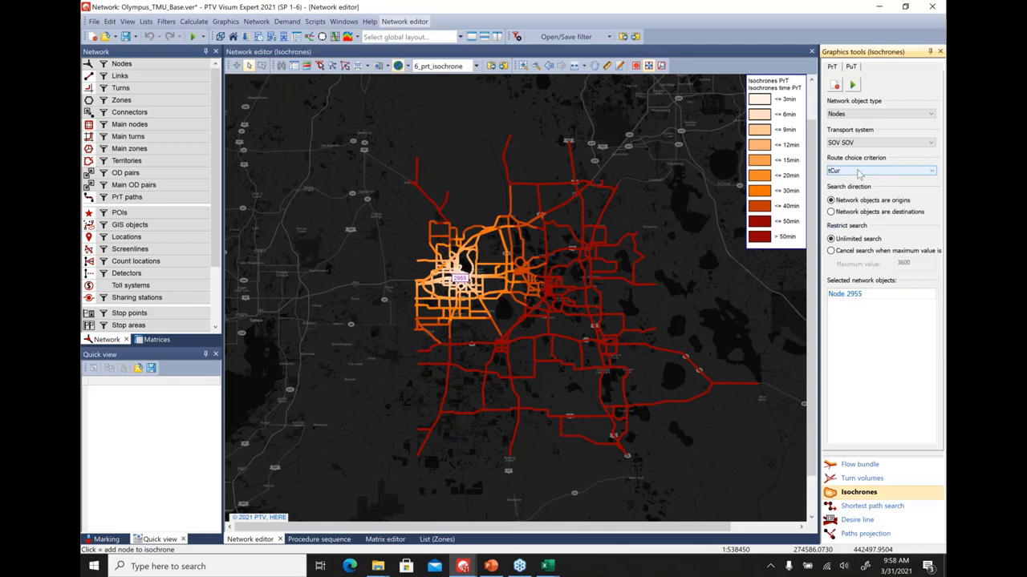
- Initialize the isochrones and apply the 7_zone_ramp graphic parameters to show zone accessibility
{"action": "left_click", "coordinate": [834, 85]}
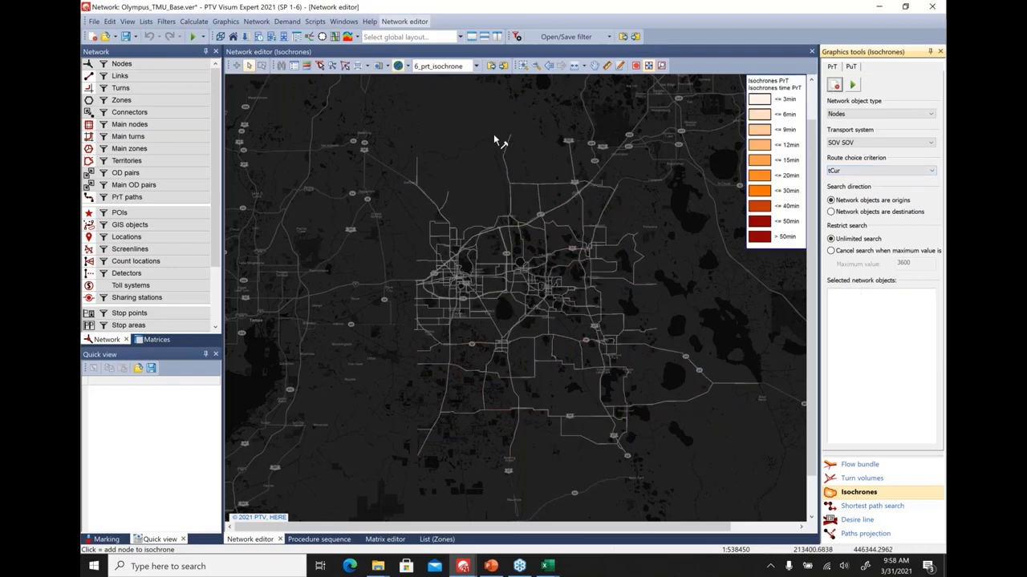
{"action": "left_click", "coordinate": [476, 67]}
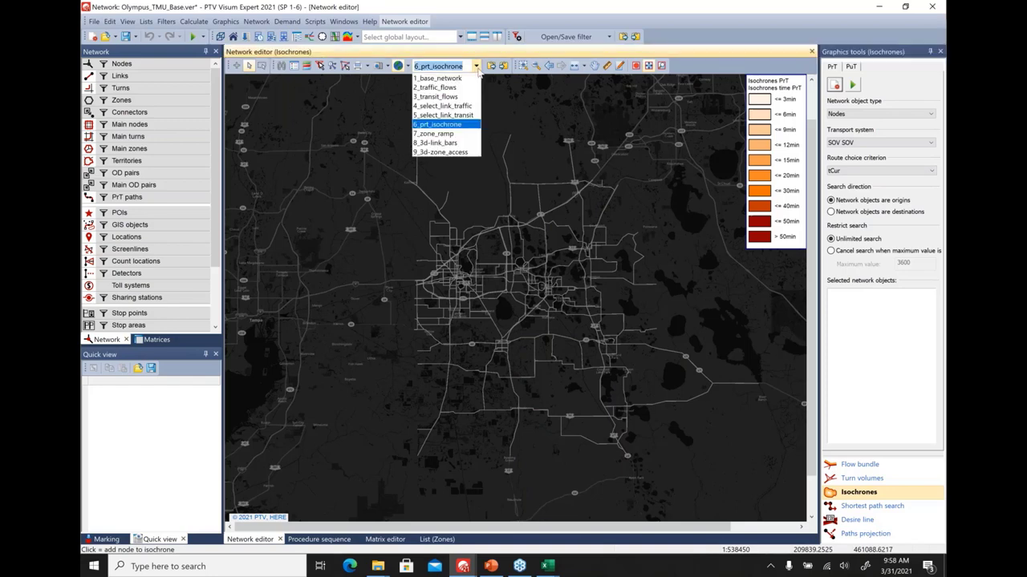
{"action": "left_click", "coordinate": [465, 134]}
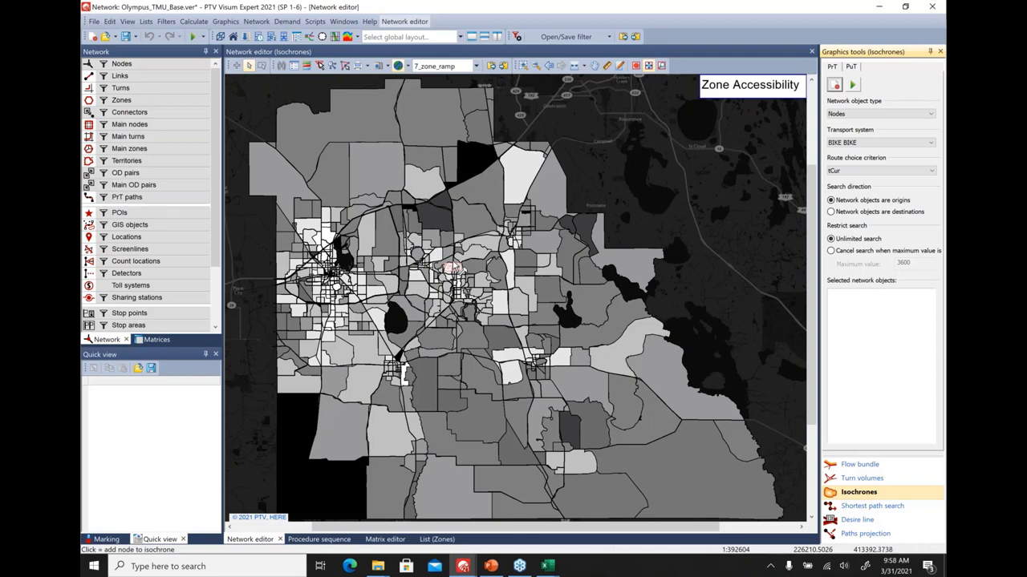
{"action": "left_click", "coordinate": [478, 70]}
{"action": "left_click", "coordinate": [477, 69]}
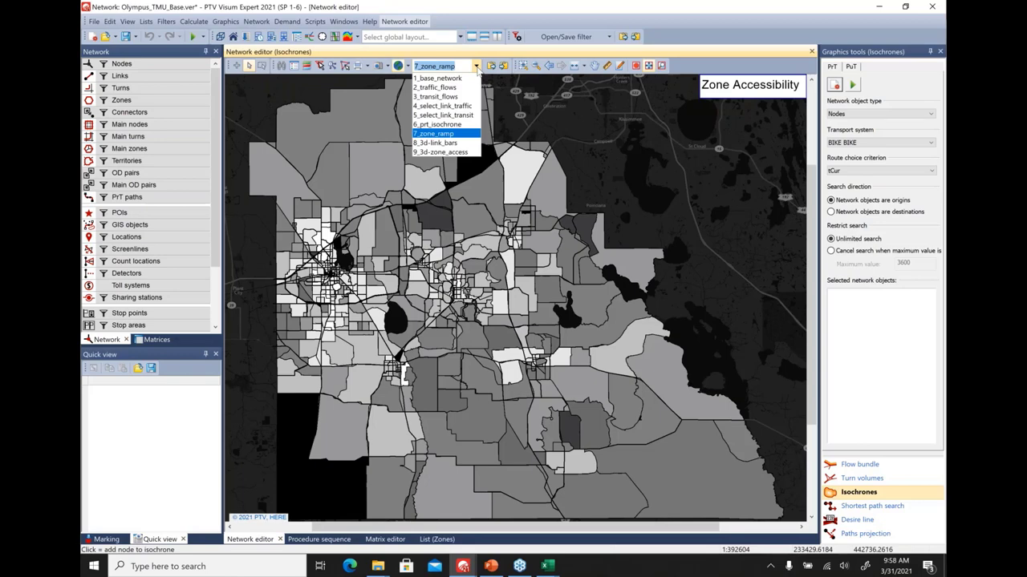
{"action": "left_click", "coordinate": [477, 69]}
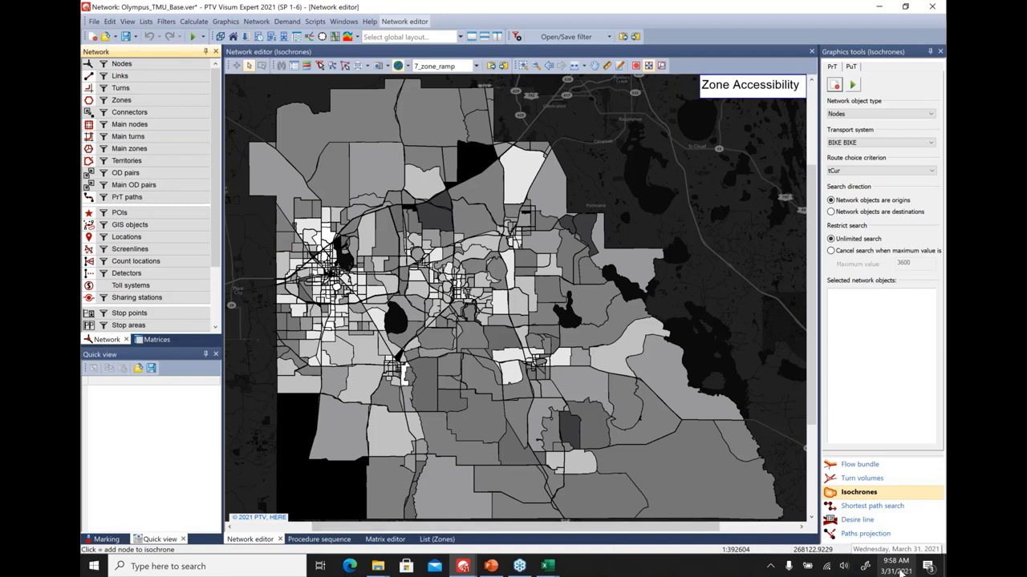
- Switch to the PowerPoint presentation, show the Graphics & Mapping slide and go on to slide 16
{"action": "left_click", "coordinate": [491, 567]}
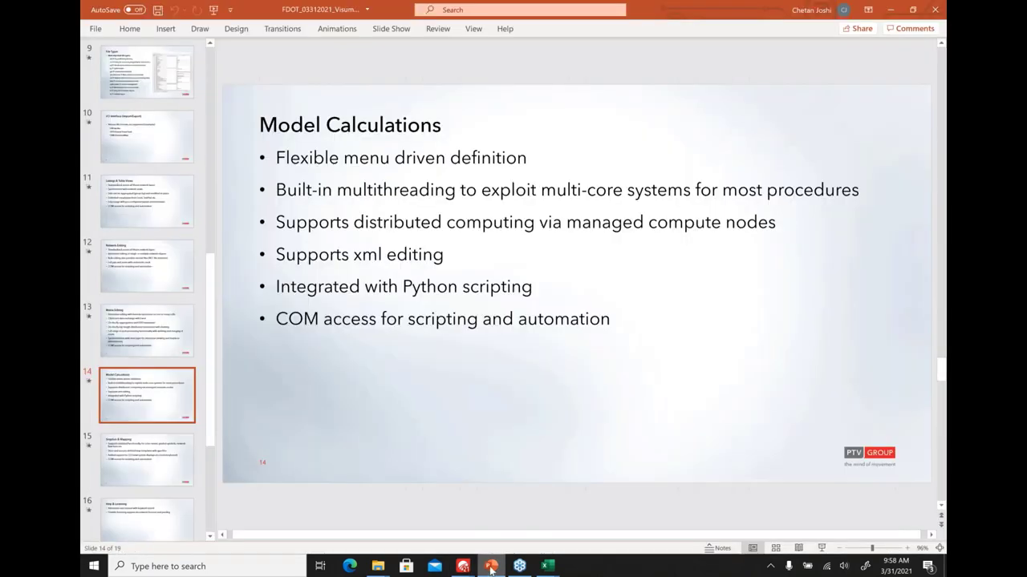
{"action": "left_click", "coordinate": [127, 464]}
{"action": "left_click", "coordinate": [134, 525]}
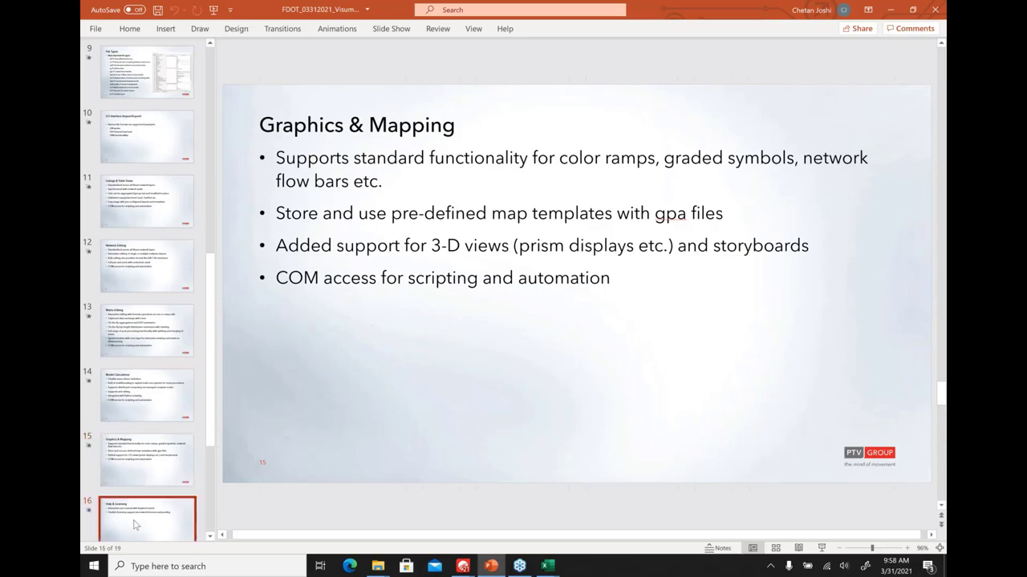